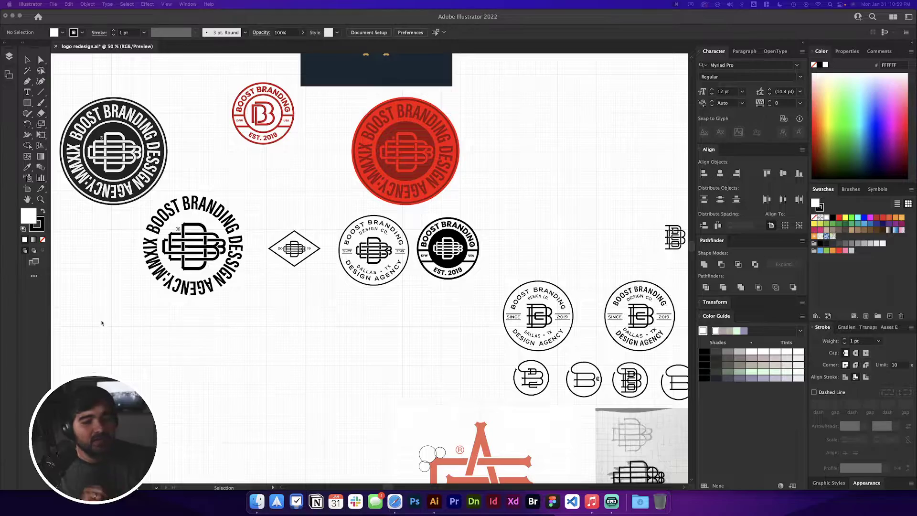
Examine the logo variations across the canvas, then the black monogram line construction traced over the paper sketch.
scroll(289, 285, "left", 5)
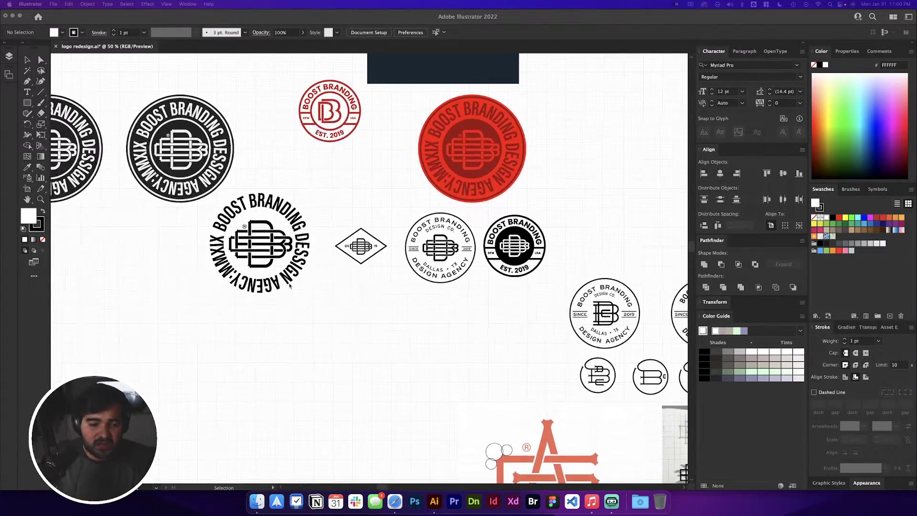
scroll(288, 285, "left", 3)
scroll(289, 286, "down", 3)
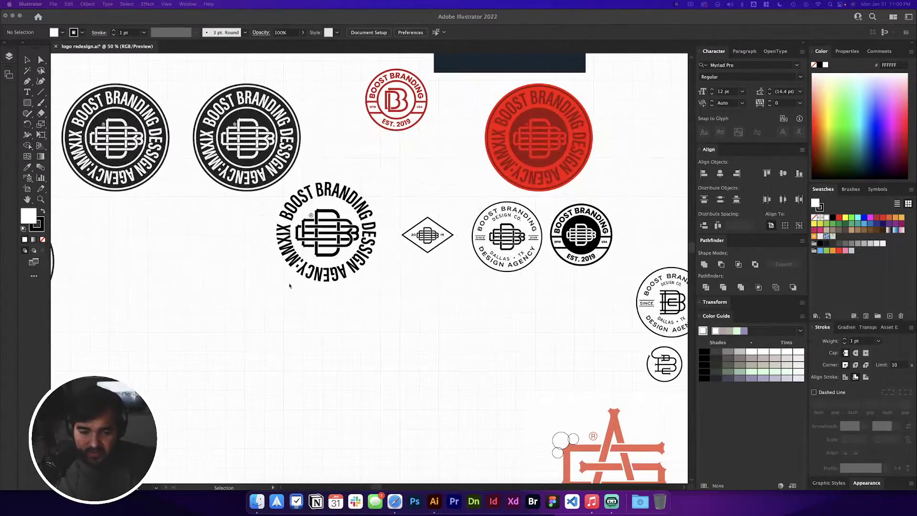
scroll(409, 276, "right", 10)
scroll(409, 276, "down", 5)
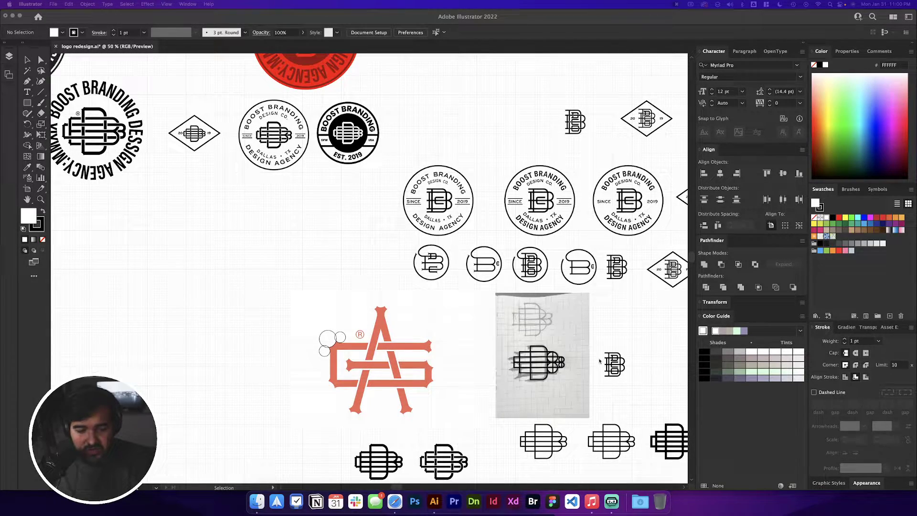
scroll(592, 358, "up", 8)
scroll(448, 397, "up", 4)
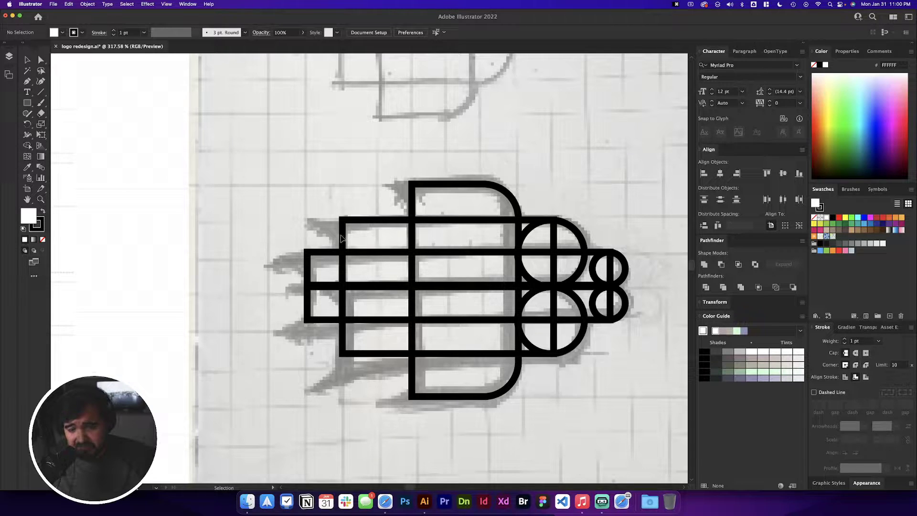
scroll(343, 238, "right", 5)
key("super+minus")
key("super+minus")
key("super+minus")
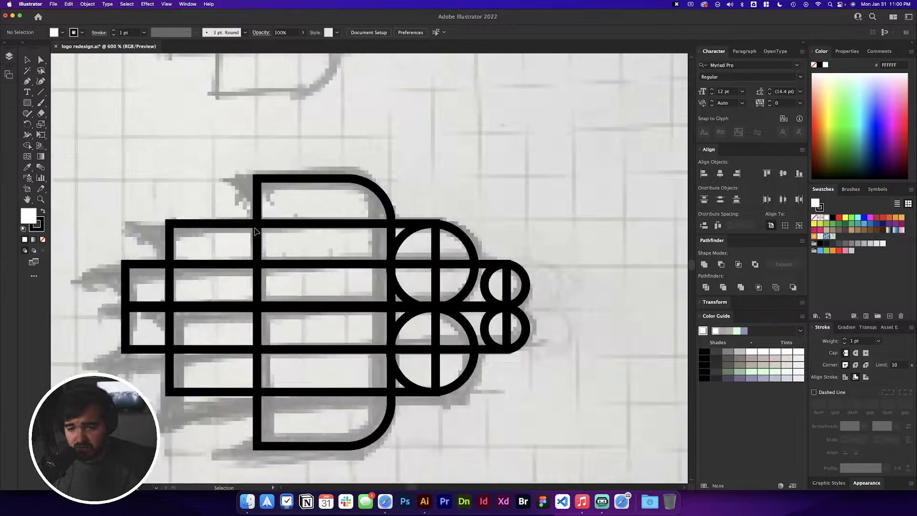
scroll(328, 298, "left", 5)
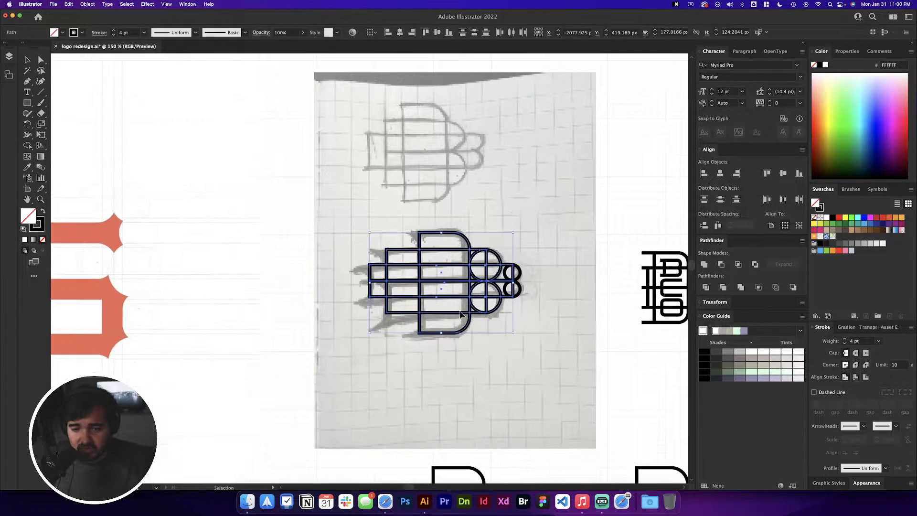
left_click_drag(423, 267, 213, 188)
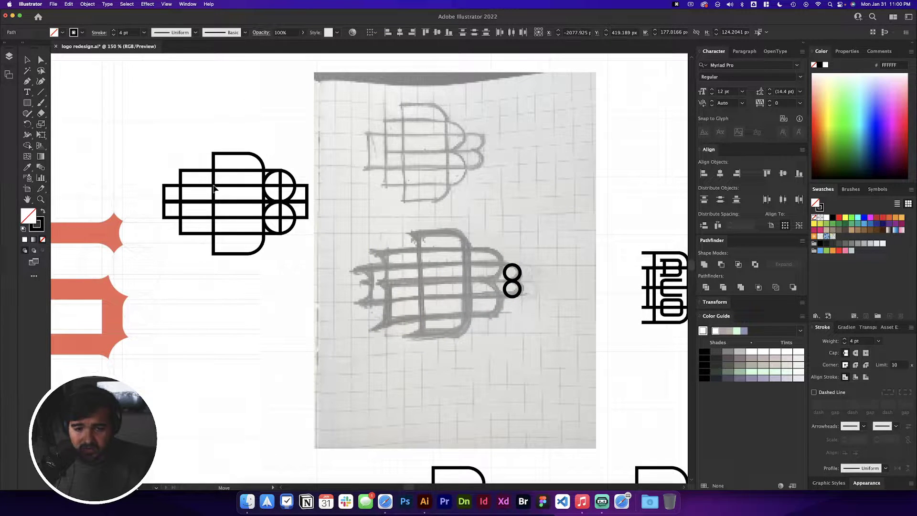
key("super+z")
key("super+z")
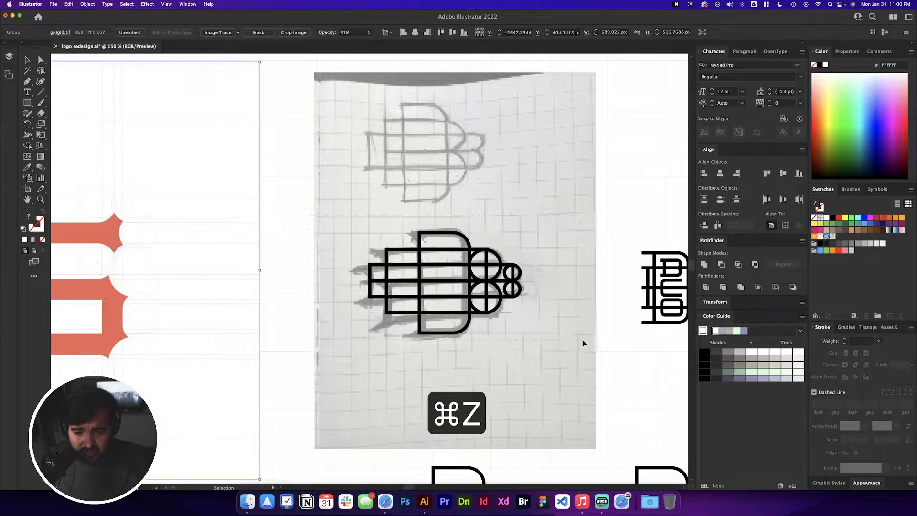
Place the complete monogram line construction from the sketch beside the leftmost black round badge.
scroll(557, 334, "down", 6)
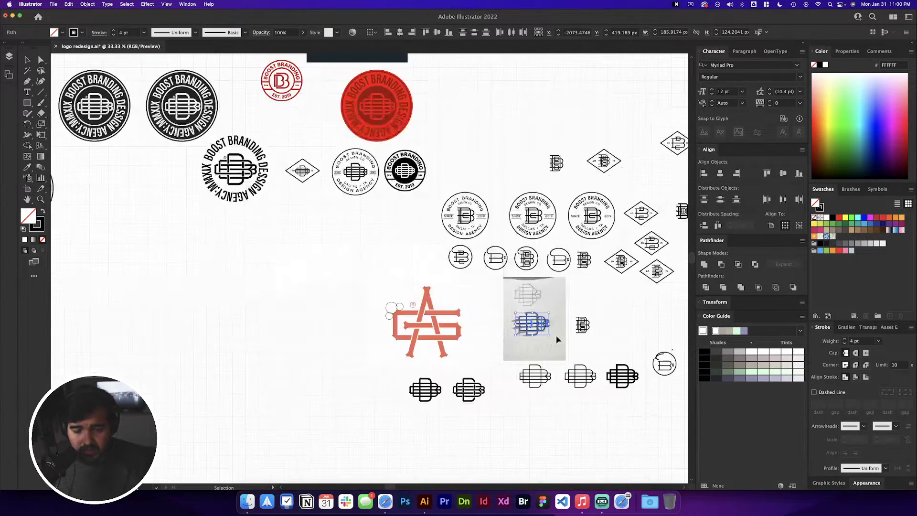
scroll(515, 347, "left", 3)
mouse_move(588, 331)
left_mouse_down()
mouse_move(259, 232)
mouse_move(191, 193)
mouse_move(114, 182)
left_mouse_up()
scroll(495, 303, "left", 10)
scroll(495, 303, "up", 3)
scroll(495, 303, "right", 2)
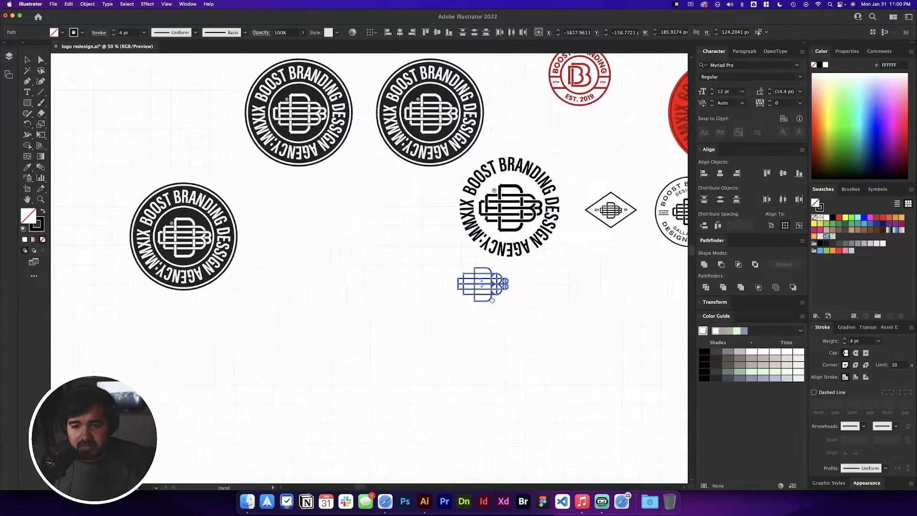
mouse_move(483, 292)
left_mouse_down()
mouse_move(359, 278)
mouse_move(297, 249)
mouse_move(299, 238)
left_mouse_up()
scroll(292, 235, "left", 5)
scroll(292, 234, "up", 5)
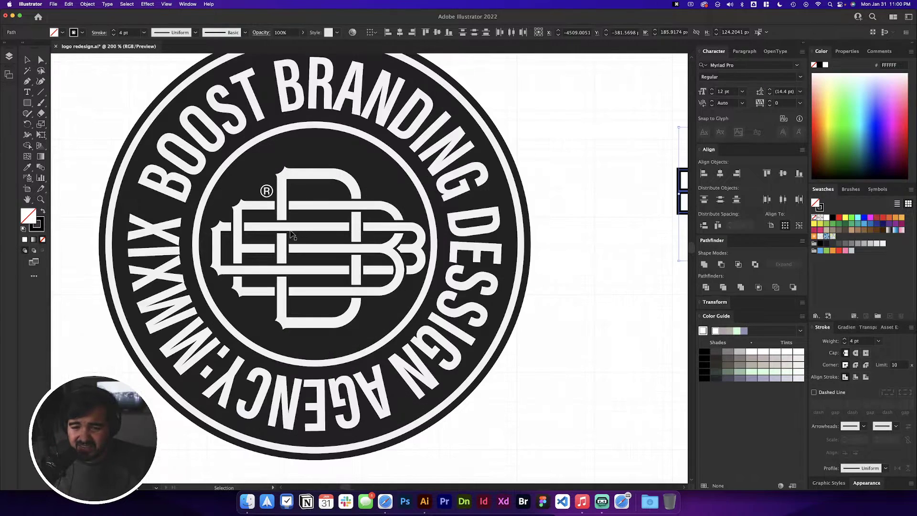
Compare the finished interlaced monogram inside the black badge with the plain line construction beside it.
scroll(292, 234, "down", 3)
scroll(302, 276, "up", 3)
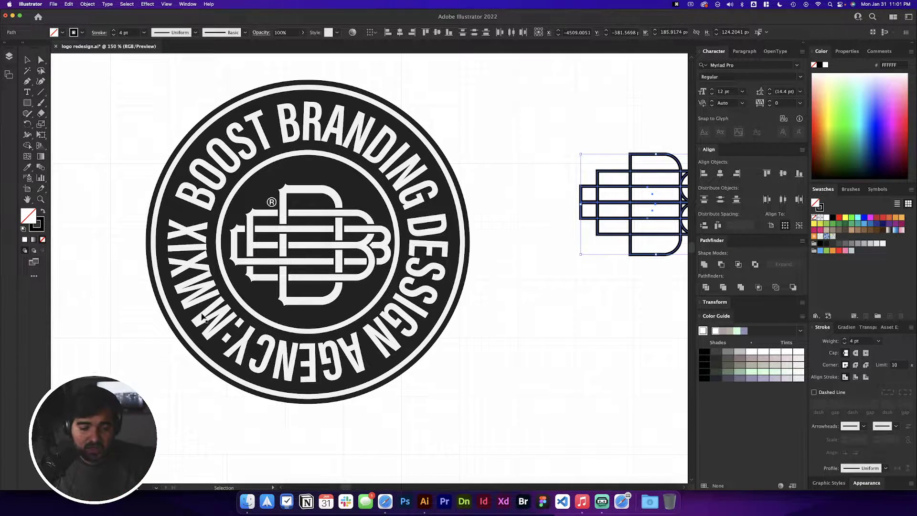
left_click(554, 359)
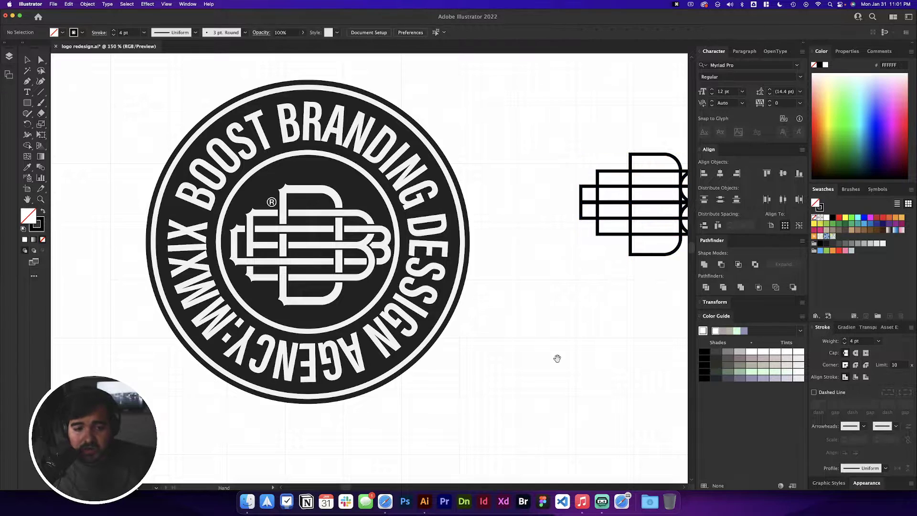
left_click_drag(554, 359, 186, 383)
scroll(248, 260, "up", 3)
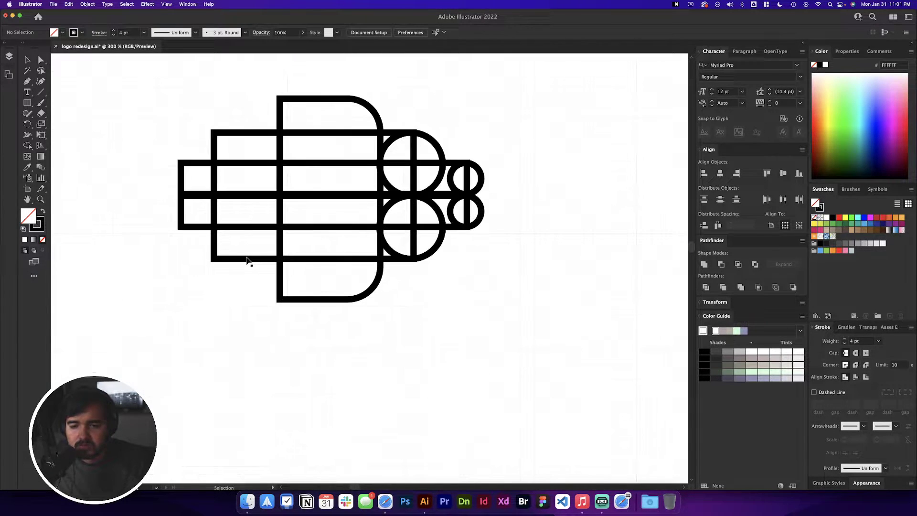
scroll(190, 193, "up", 5)
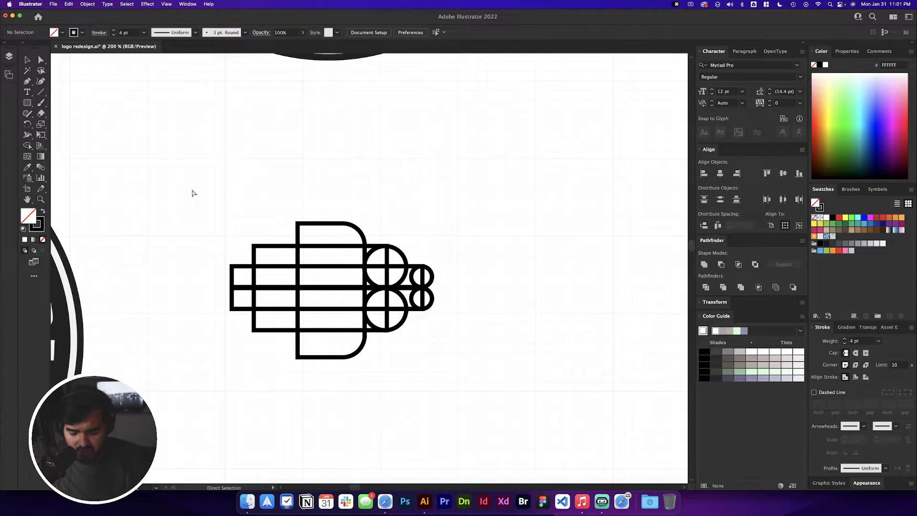
Open the Flow timer app, get past its welcome window, and run its 25-minute timer clear of the canvas.
key("super+space")
type("fl")
key("Return")
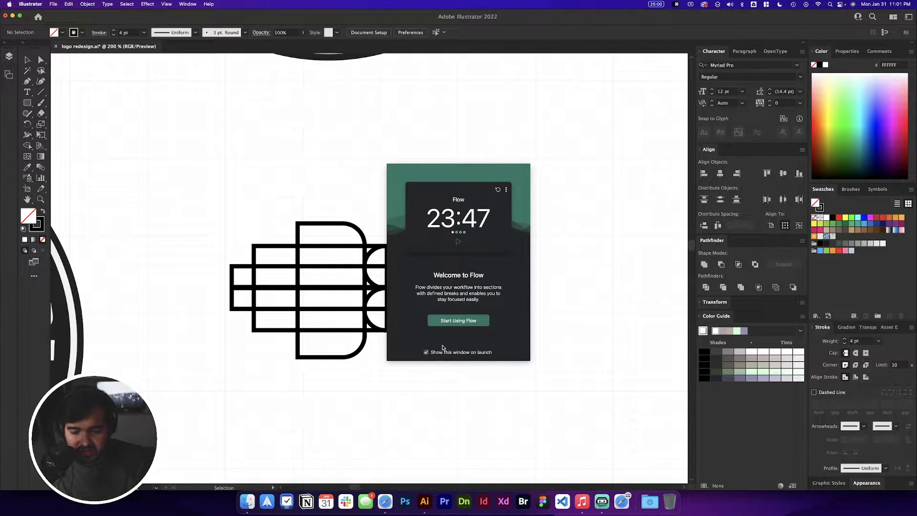
key("F4")
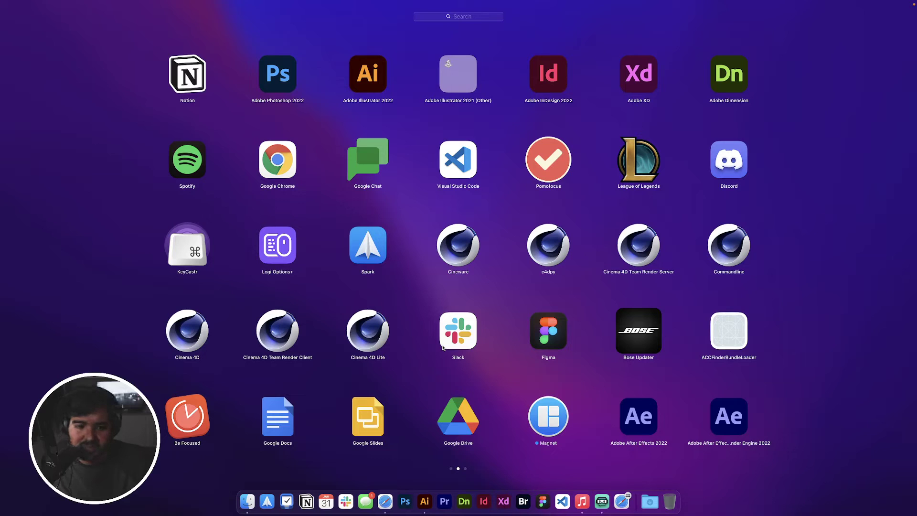
key("F4")
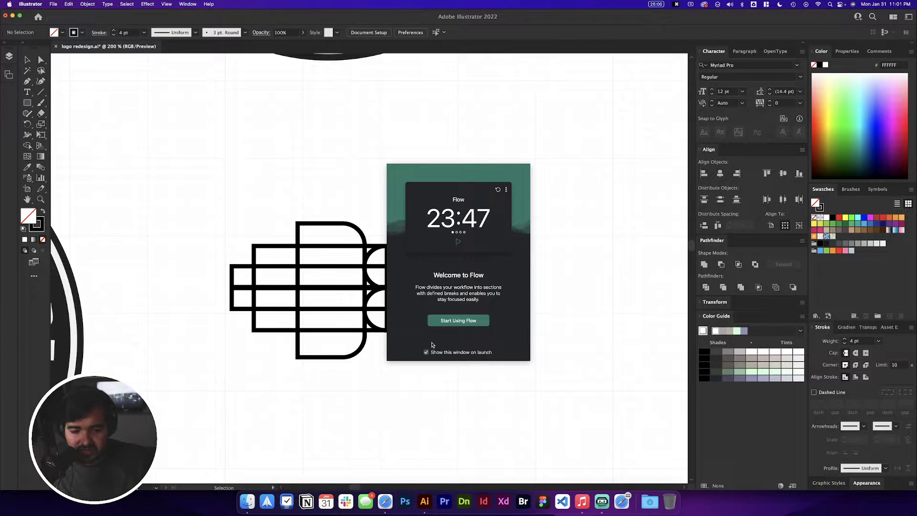
left_click(451, 324)
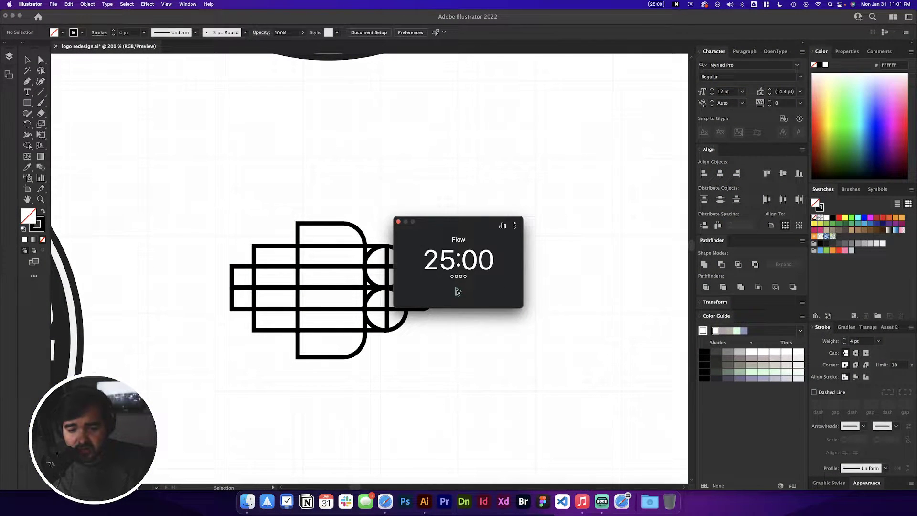
left_click_drag(452, 226, 756, 397)
left_click(518, 360)
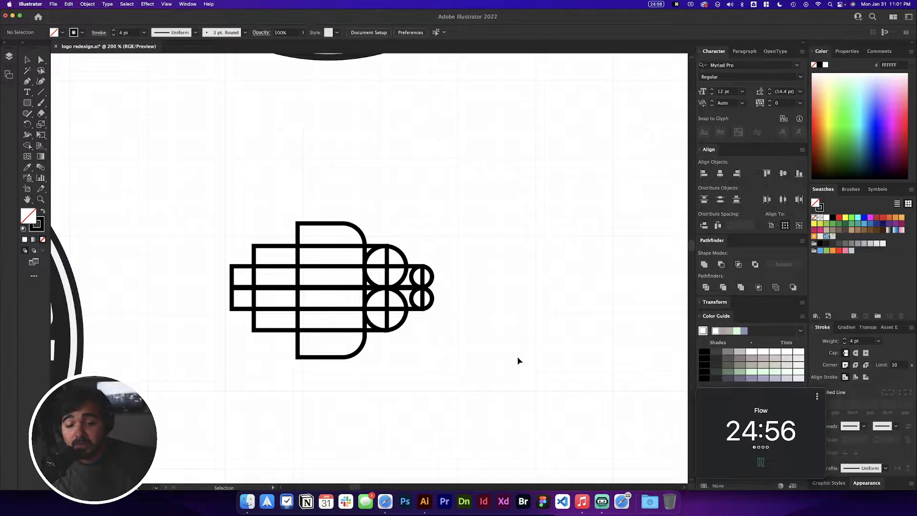
Set the stroke weight of all the monogram construction paths to 10 pt.
scroll(518, 360, "left", 5)
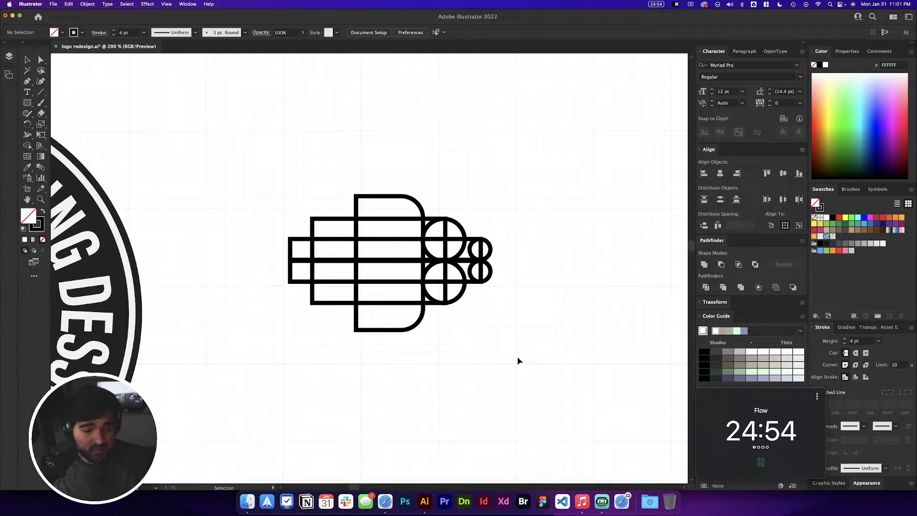
key("super+a")
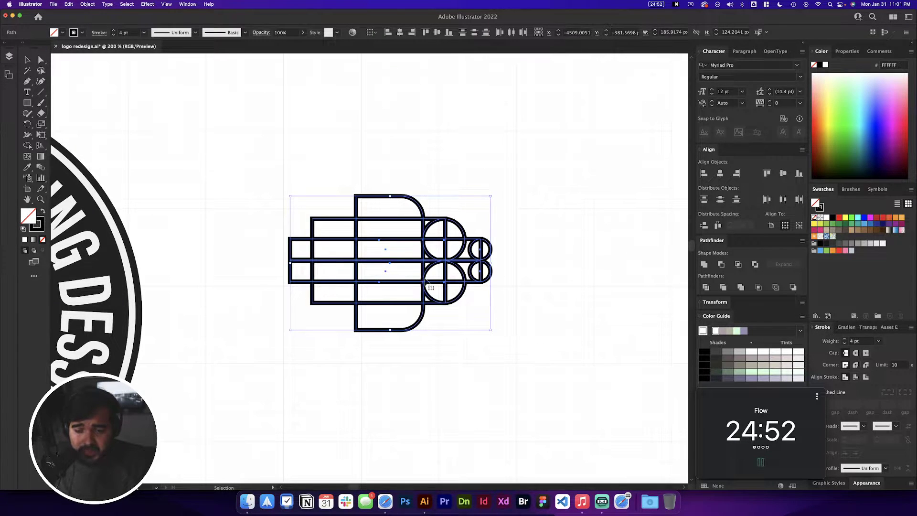
scroll(420, 281, "up", 2)
scroll(420, 282, "left", 2)
left_click_drag(394, 268, 470, 286)
key("super+z")
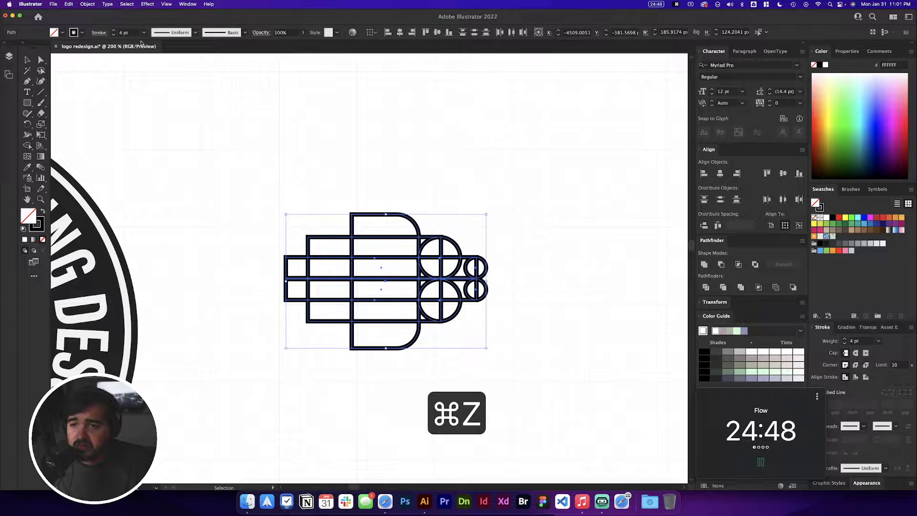
left_click(113, 31)
left_click(114, 30)
left_click(114, 31)
left_click(114, 30)
left_click(114, 31)
left_click(113, 31)
left_click(113, 30)
left_click(114, 35)
left_click(114, 35)
left_click(114, 34)
left_click(114, 35)
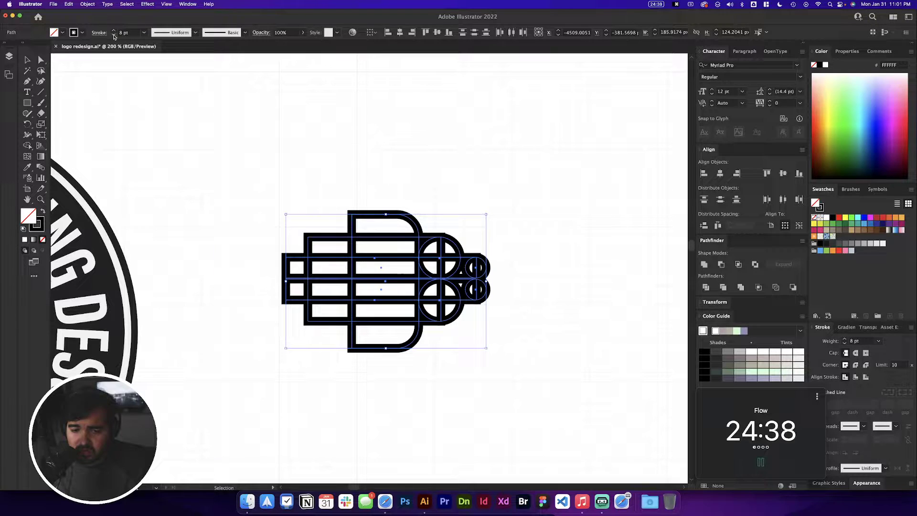
left_click(114, 31)
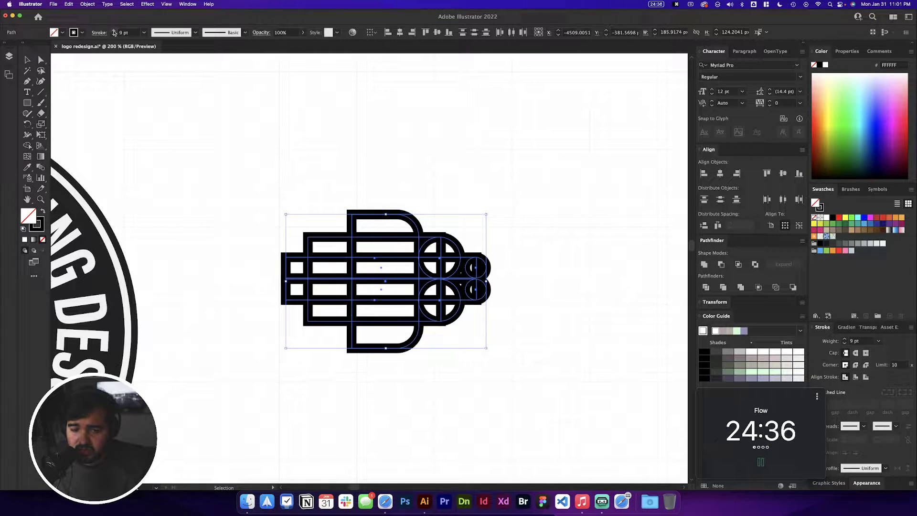
left_click(114, 30)
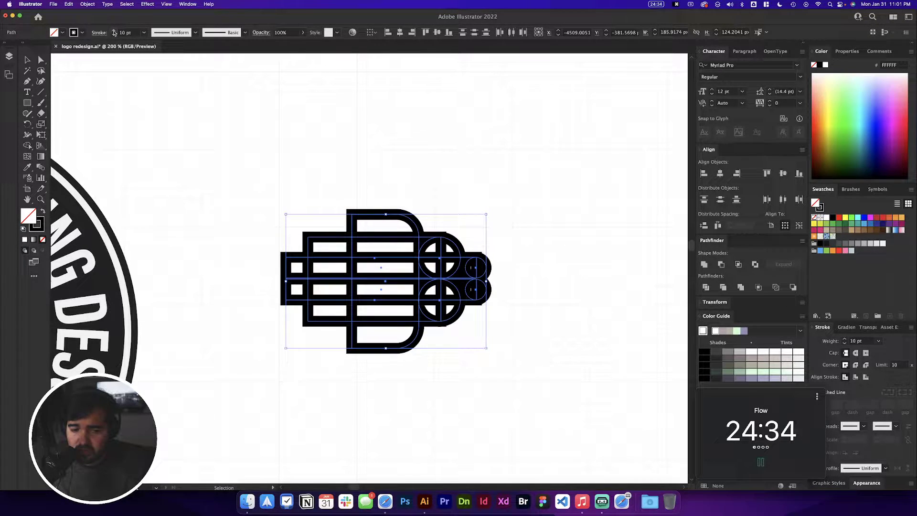
Examine how the upper large circle and its rectangle overlap at the end of the thickened monogram.
left_click(269, 192)
left_click_drag(206, 200, 552, 375)
scroll(491, 343, "up", 5)
scroll(491, 342, "up", 2)
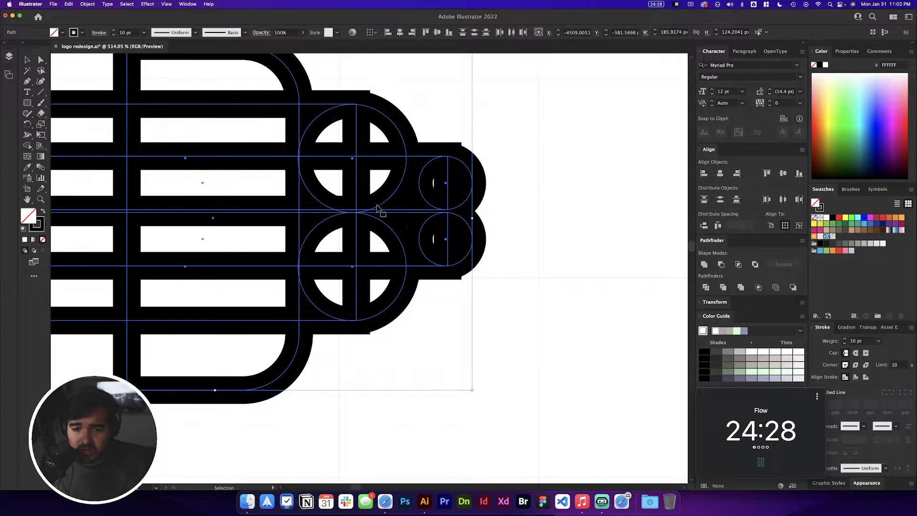
scroll(394, 122, "up", 6)
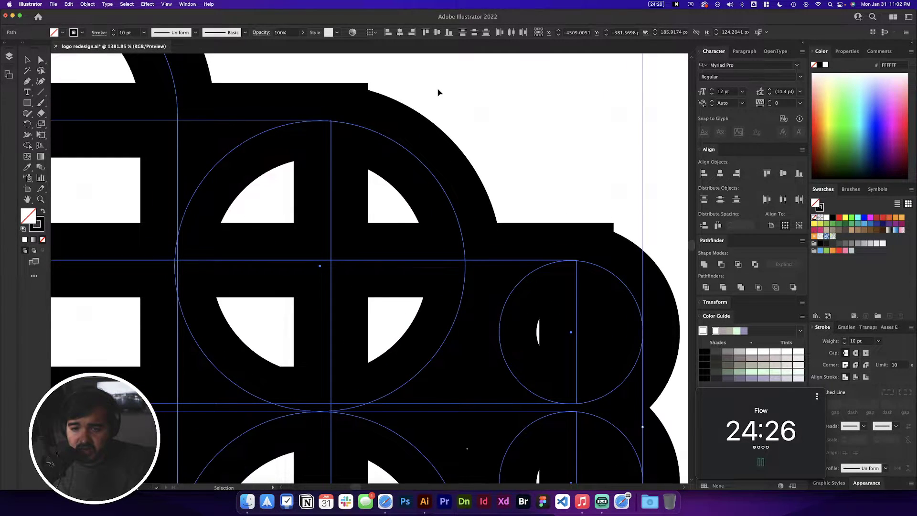
left_click(438, 92)
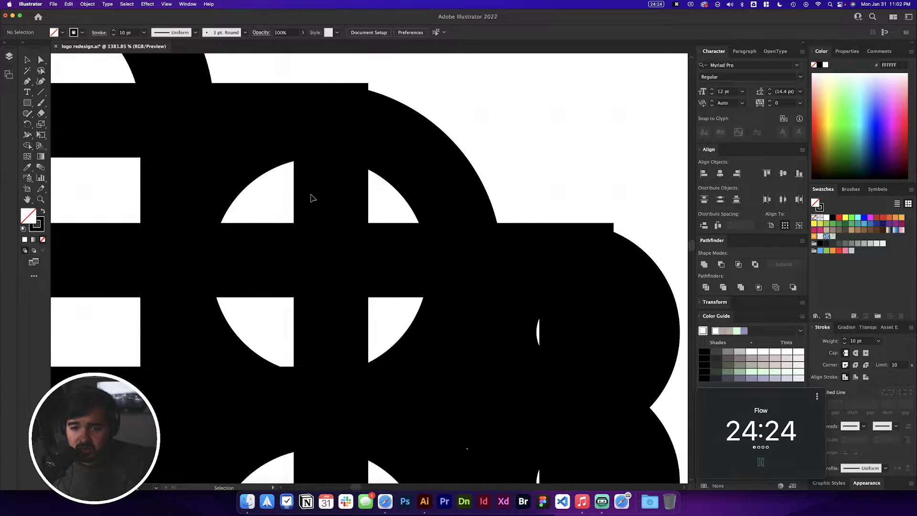
left_click(330, 207)
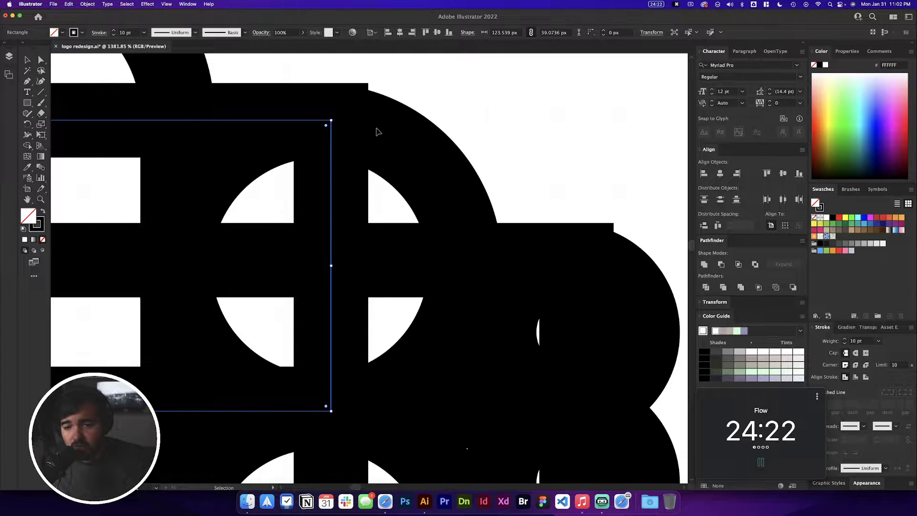
left_click(399, 158)
left_click(382, 210)
left_click(434, 99)
left_click_drag(411, 73, 282, 199)
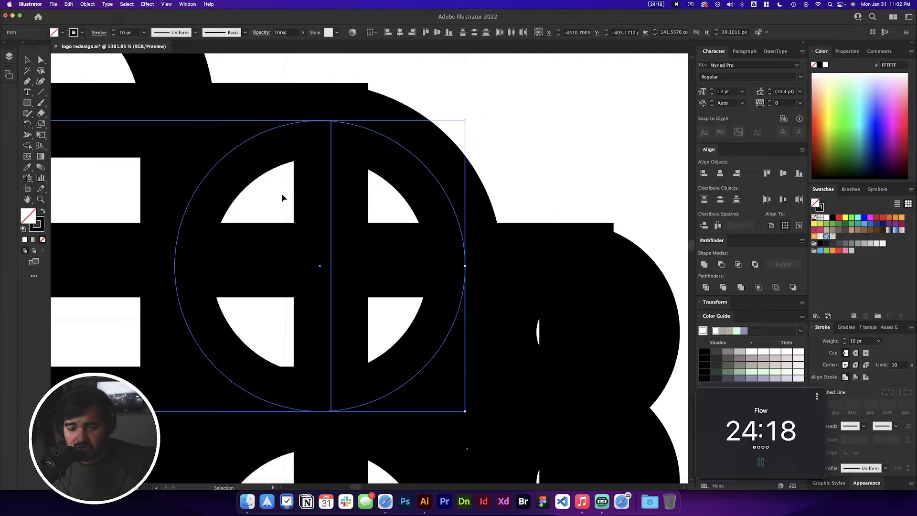
key("super+t")
key("v")
left_click(557, 113)
scroll(556, 129, "down", 2)
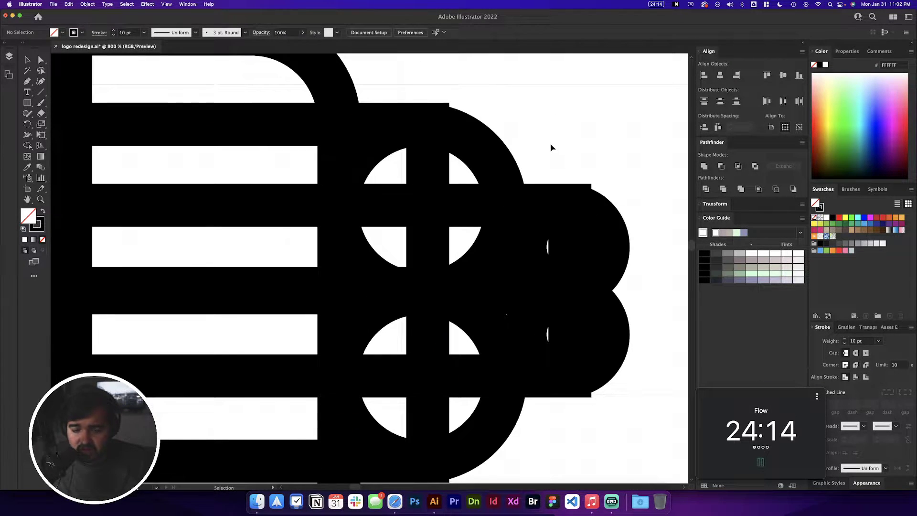
Display the artwork as outlines and examine how the upper rectangle's corner meets the top of the large circle.
key("super+y")
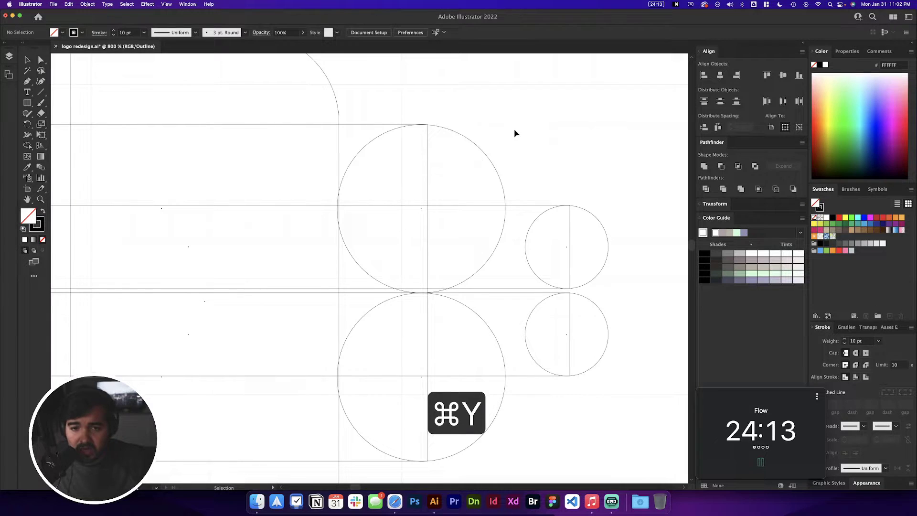
left_click(439, 129)
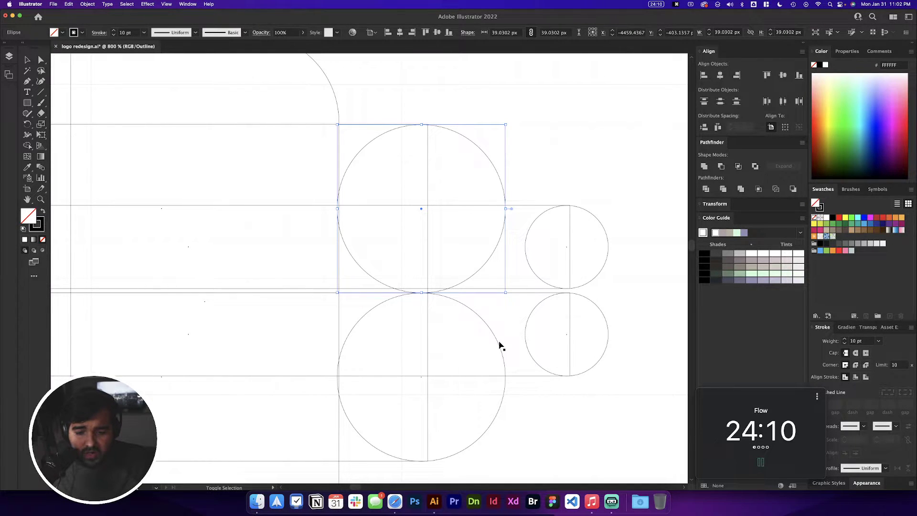
left_click(430, 91)
scroll(430, 93, "up", 4)
left_click(395, 149)
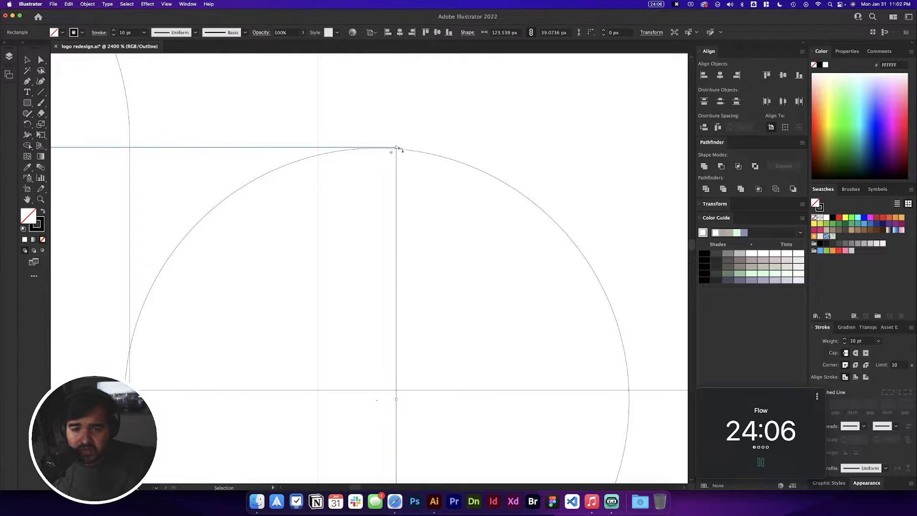
scroll(404, 153, "down", 4)
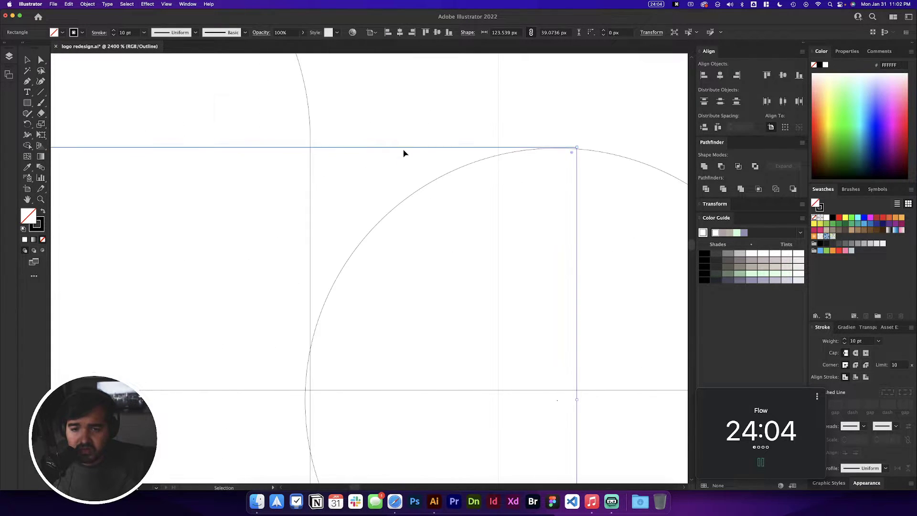
scroll(403, 153, "down", 5)
scroll(409, 199, "up", 4)
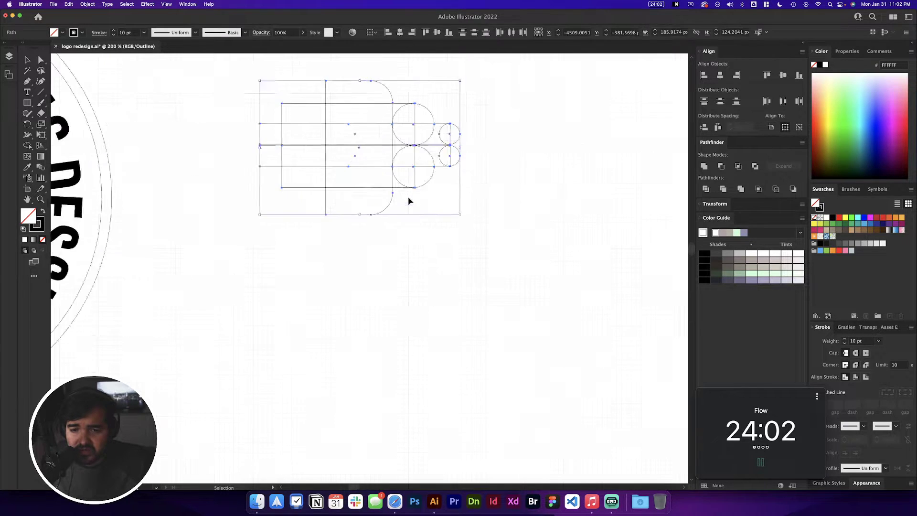
Shift the whole monogram construction slightly left so its outer left edge lies on the nearest grid line.
left_click_drag(352, 180, 480, 308)
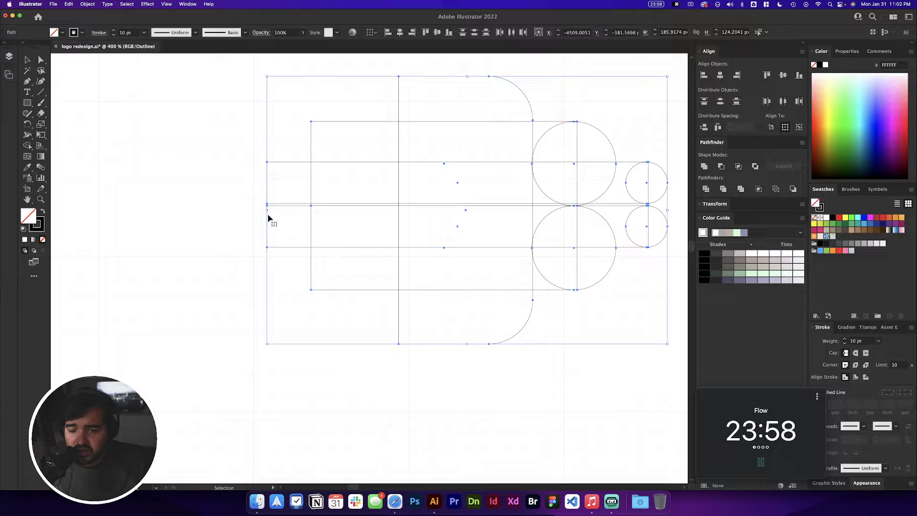
left_click_drag(268, 219, 254, 218)
left_click(284, 262)
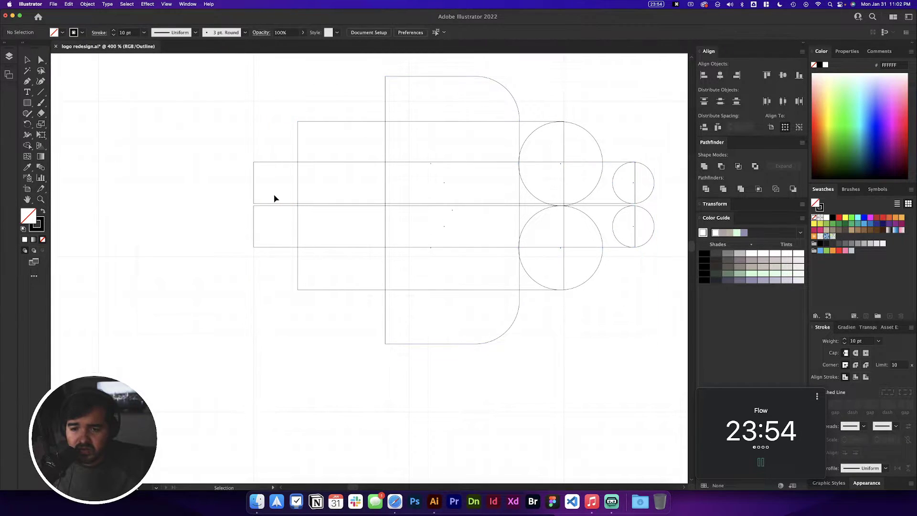
Extend the left ends of both wider rectangles outward together, making each about 126 px wide.
left_click(297, 122)
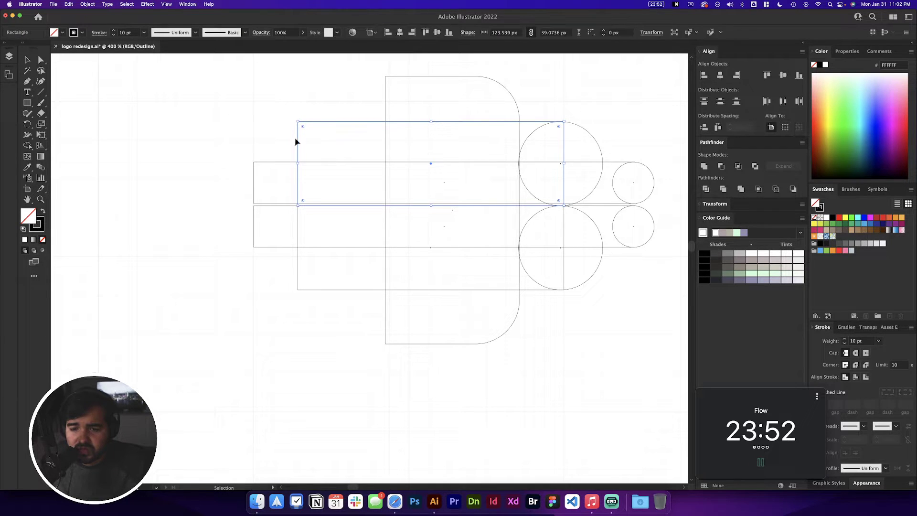
left_click(325, 290)
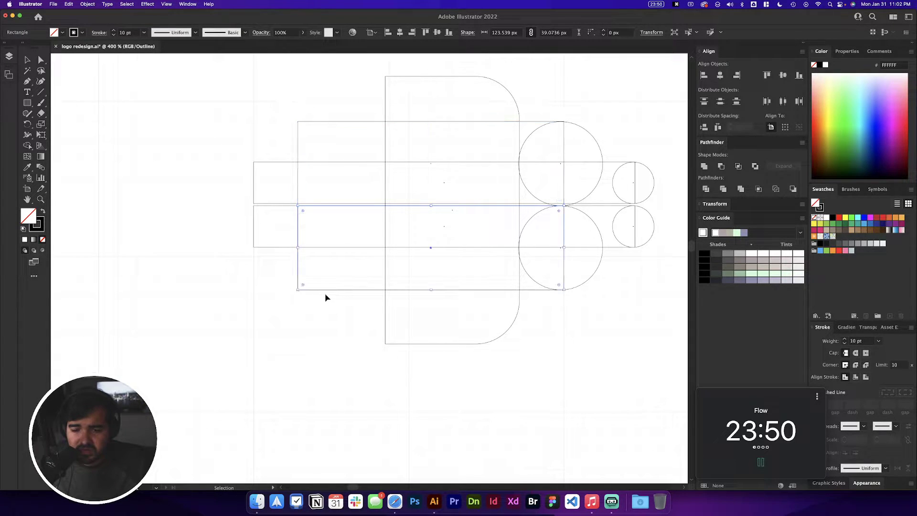
left_click(297, 144, "shift")
left_click_drag(300, 207, 294, 207)
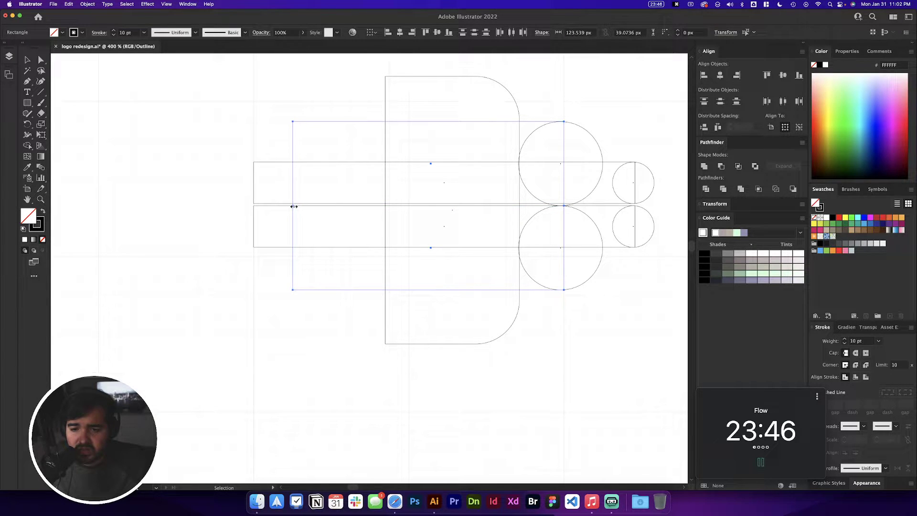
left_click(260, 207)
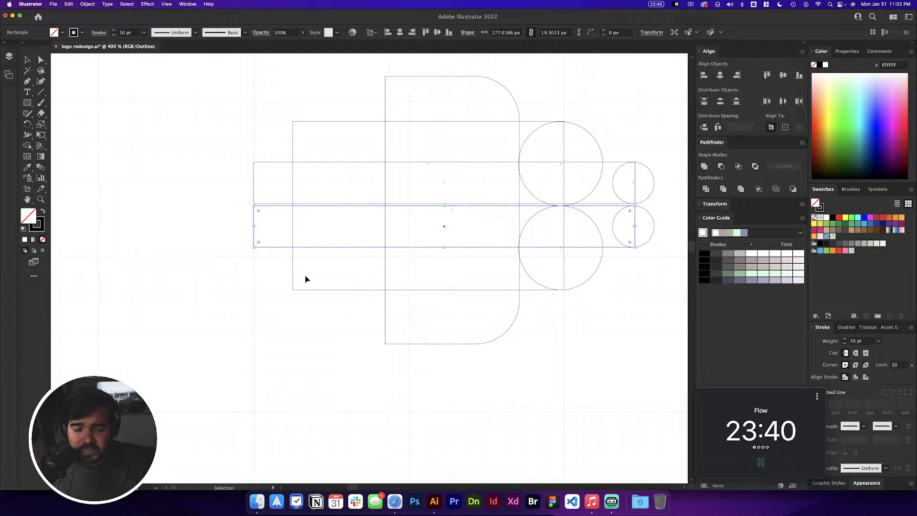
Widen the tall rounded rectangle by moving its two left corner anchor points outward, keeping the rounded corners intact.
scroll(305, 278, "up", 5)
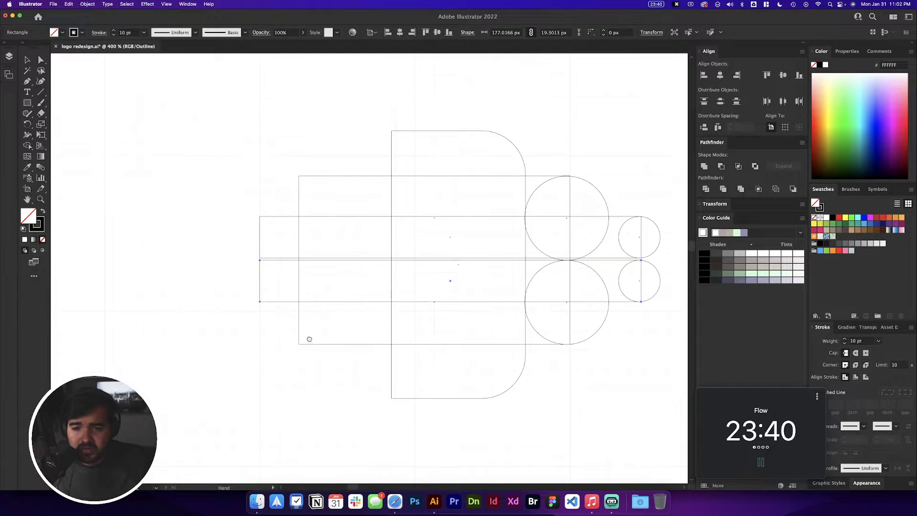
left_click(391, 240)
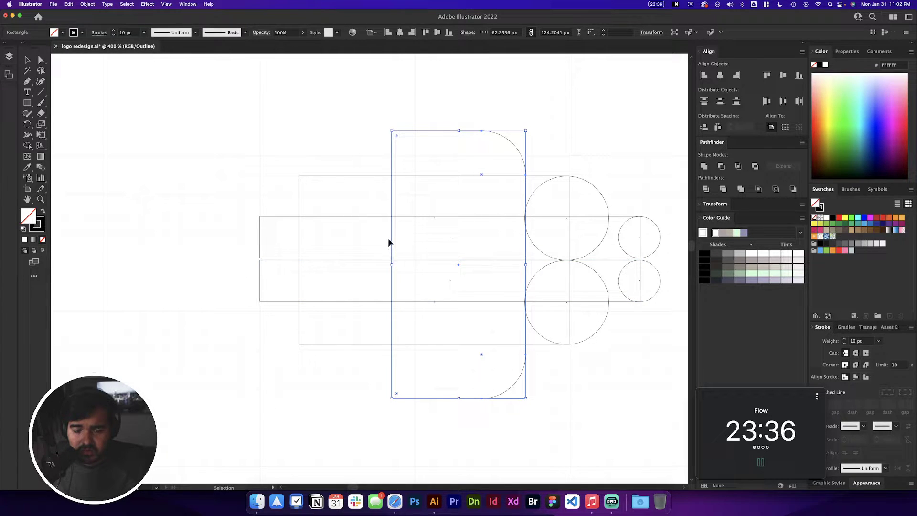
key("a")
left_click_drag(385, 127, 357, 400)
left_click(392, 399, "shift")
scroll(438, 397, "right", 2)
key("v")
left_click(510, 380)
scroll(451, 390, "left", 1)
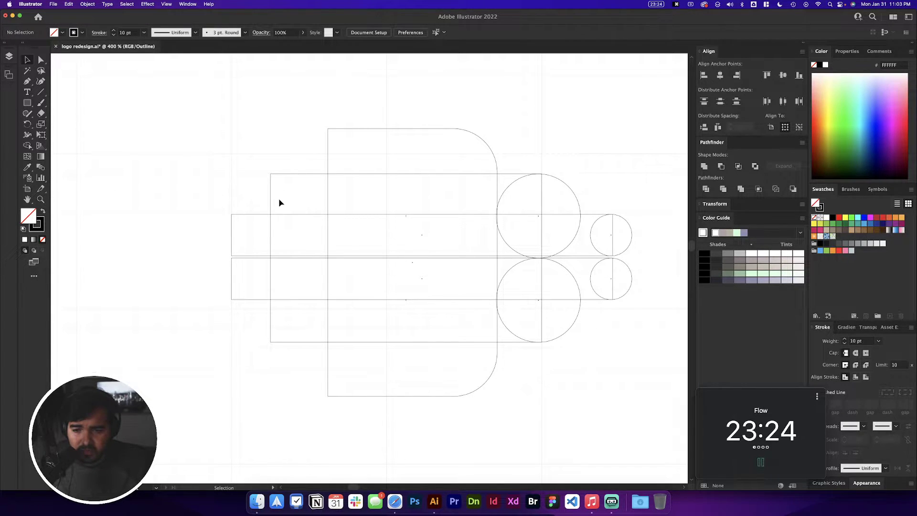
Raise the bottom edge of the upper long narrow rectangle to make it about 17 px high.
left_click(289, 256)
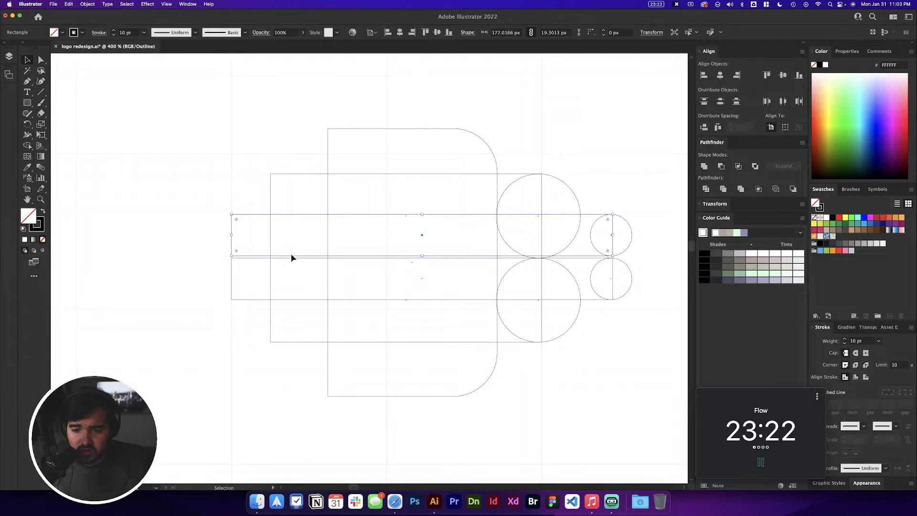
left_click_drag(423, 256, 424, 250)
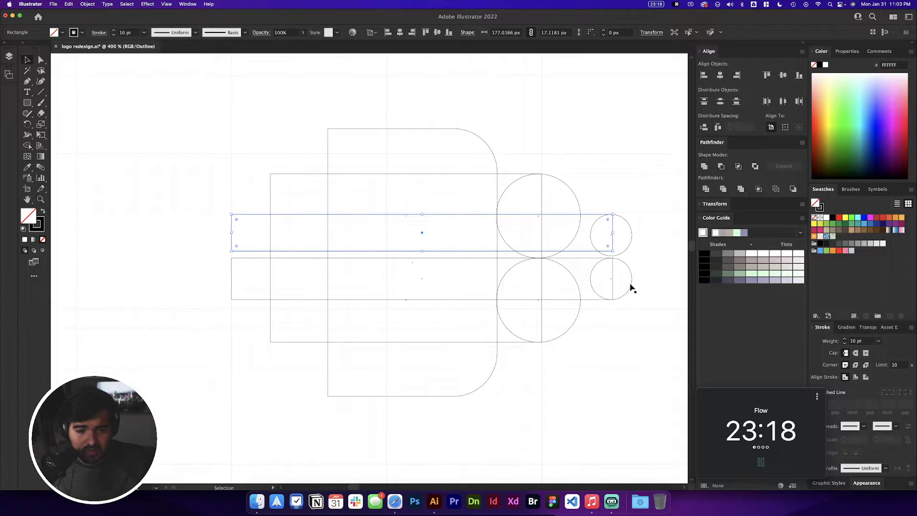
Delete the lower half's two rectangles together with their large and small circles.
left_click(538, 324)
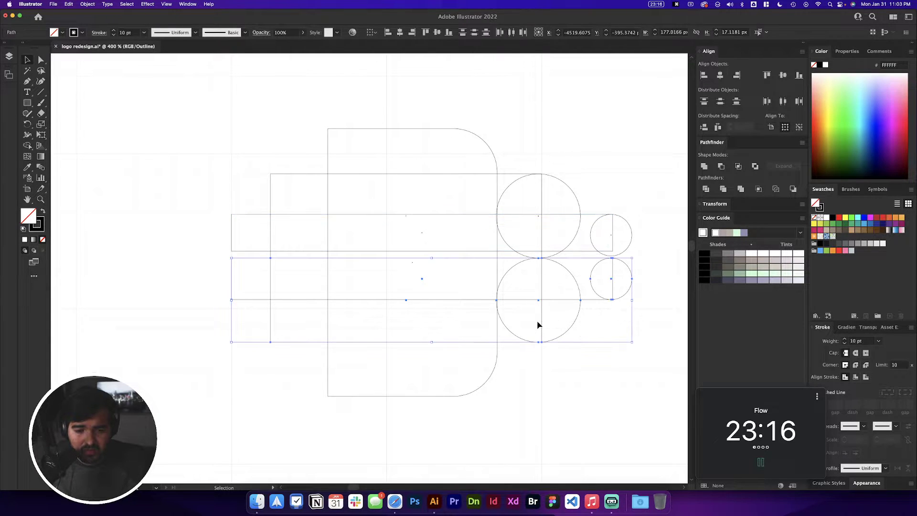
key("backslash")
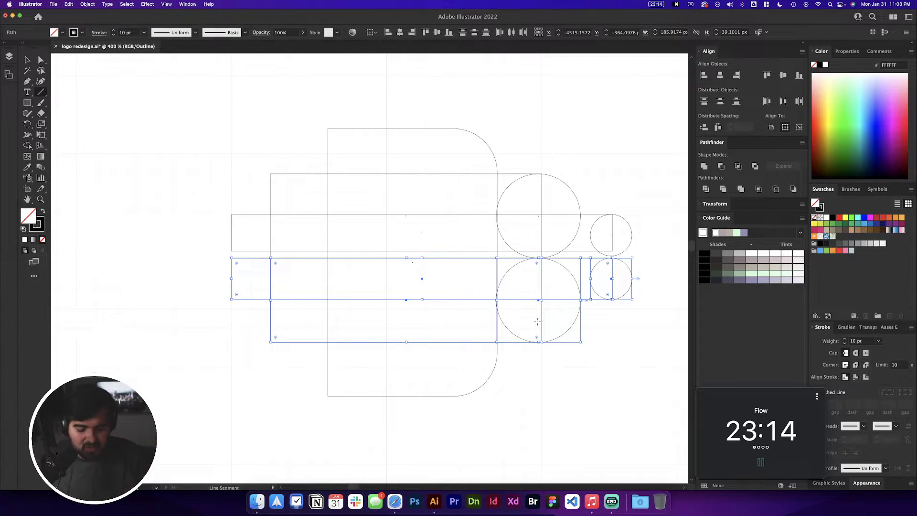
key("Delete")
key("v")
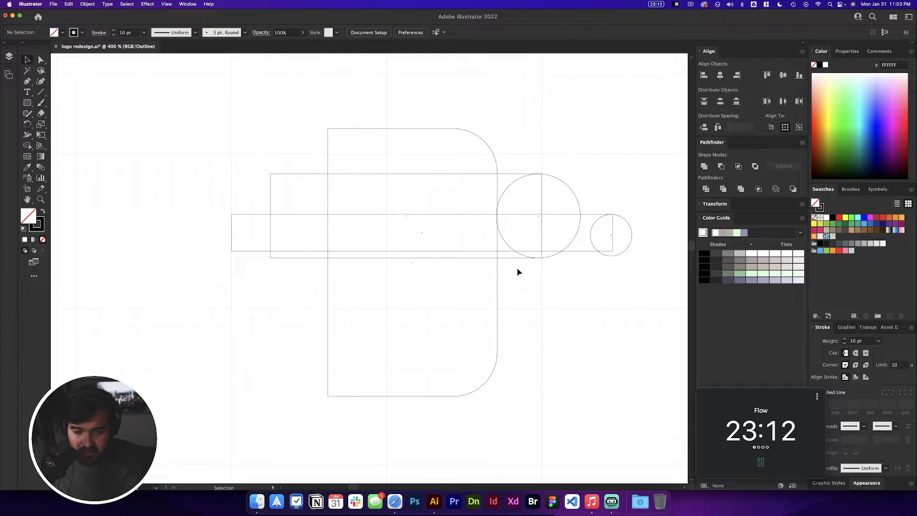
Fine-tune the lower and upper edges of the remaining long narrow rectangle.
left_click(270, 251)
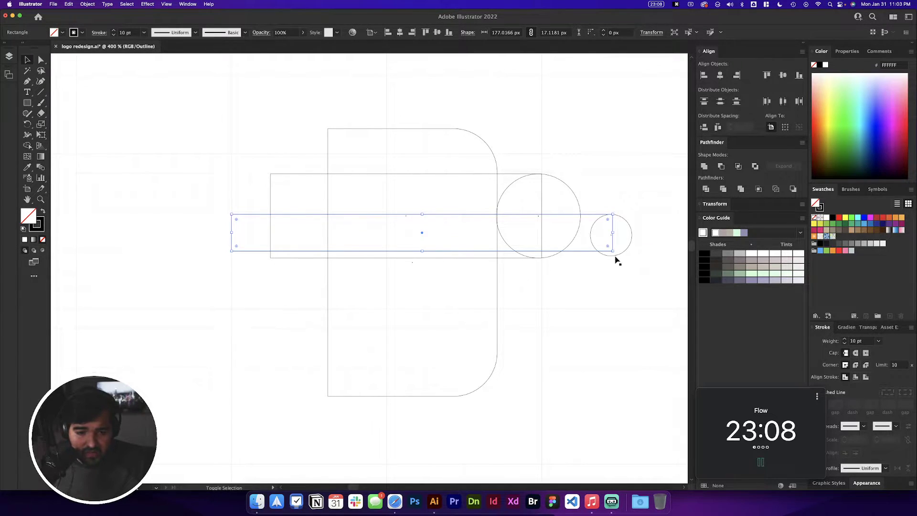
left_click_drag(422, 251, 426, 251)
left_click_drag(422, 214, 421, 213)
Raise the wider rectangle's bottom edge to align with the long narrow rectangle's bottom edge.
left_click(411, 259)
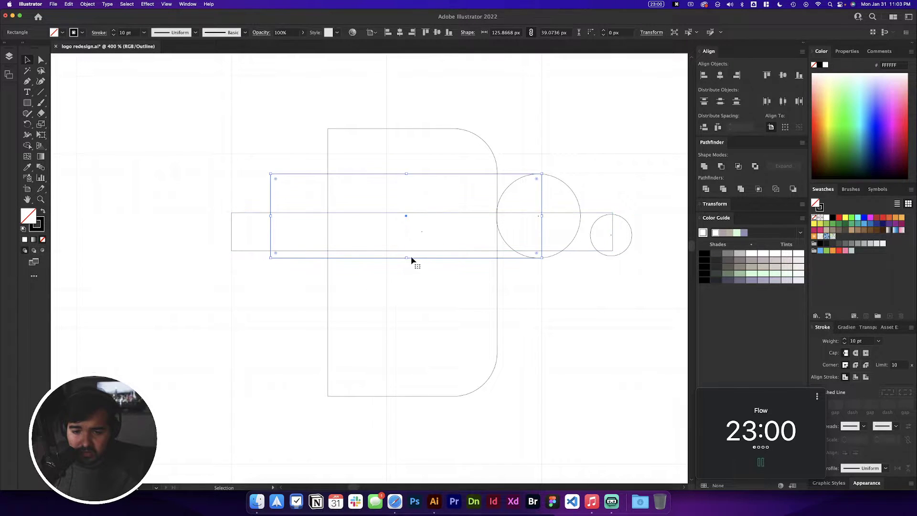
left_click_drag(408, 258, 407, 250)
left_click(564, 254)
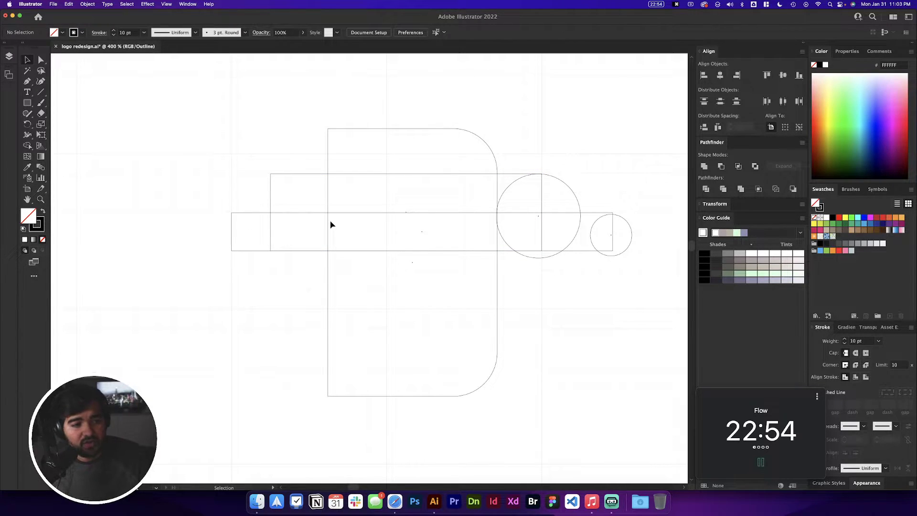
Shrink the large circle to about 36 px across to match the wider rectangle's height, and centre it on that rectangle's right edge.
scroll(250, 229, "up", 5)
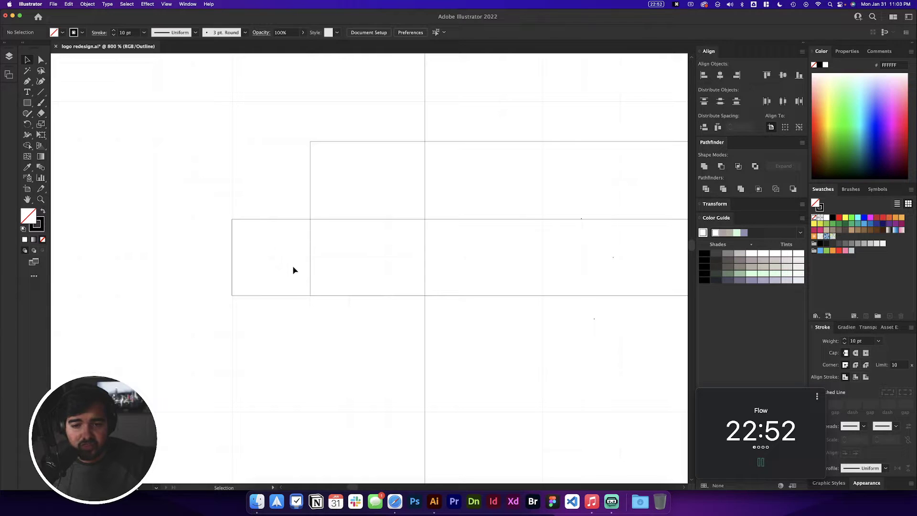
scroll(294, 291, "down", 3)
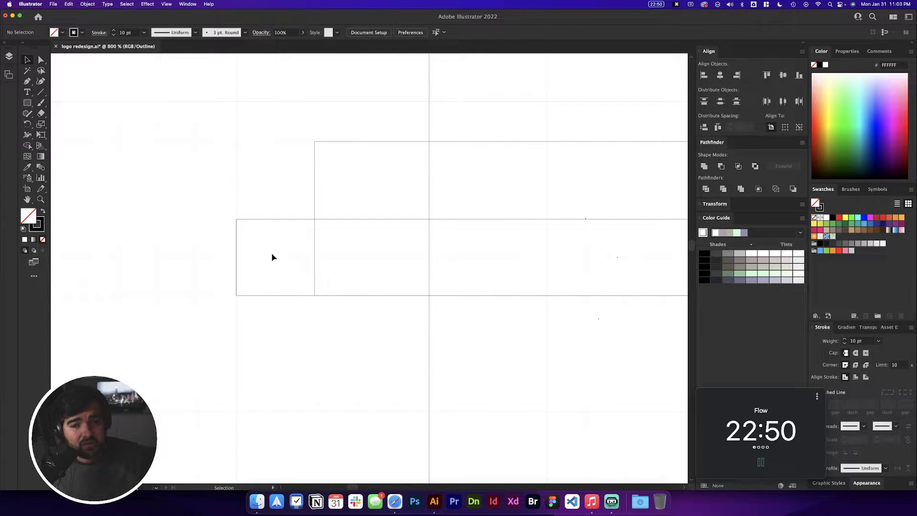
scroll(354, 348, "down", 6)
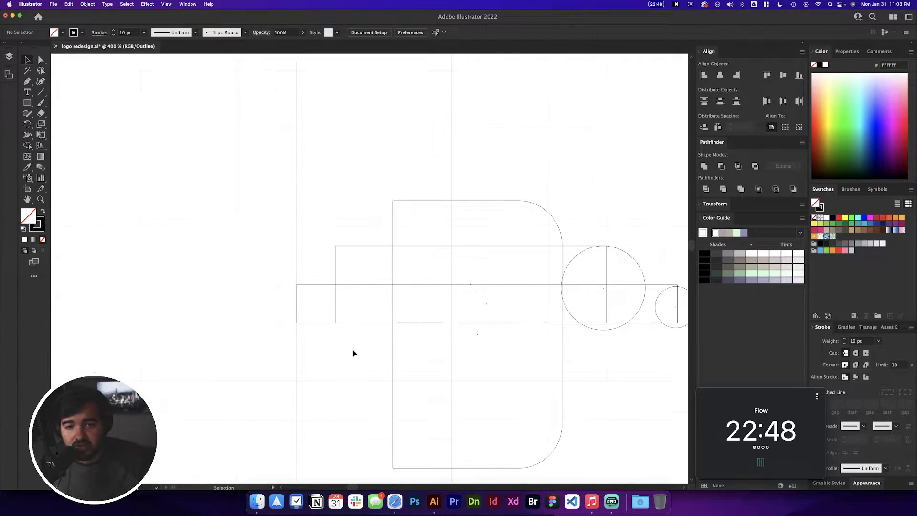
scroll(408, 327, "up", 5)
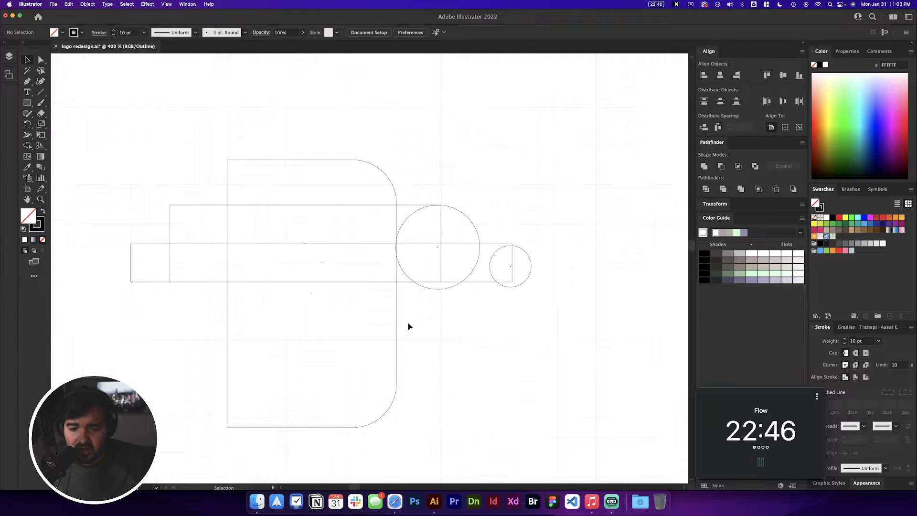
left_click_drag(373, 309, 418, 307)
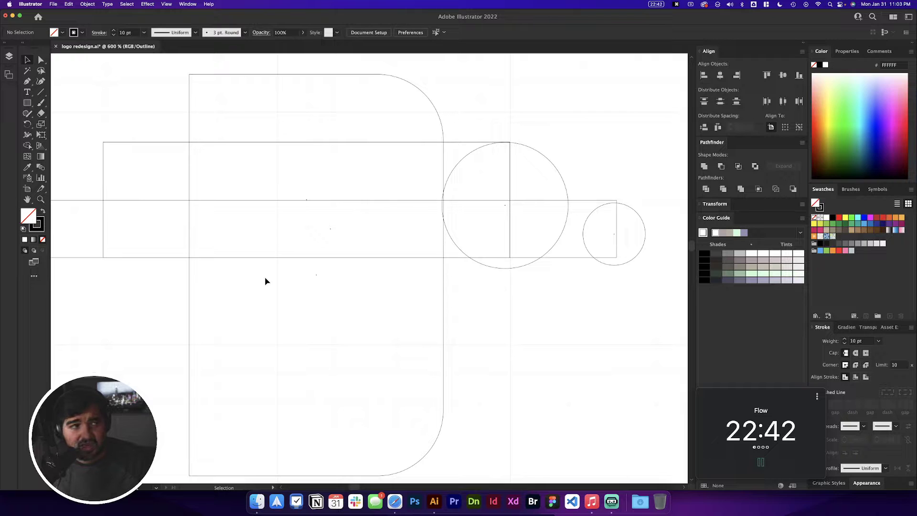
scroll(325, 337, "down", 1)
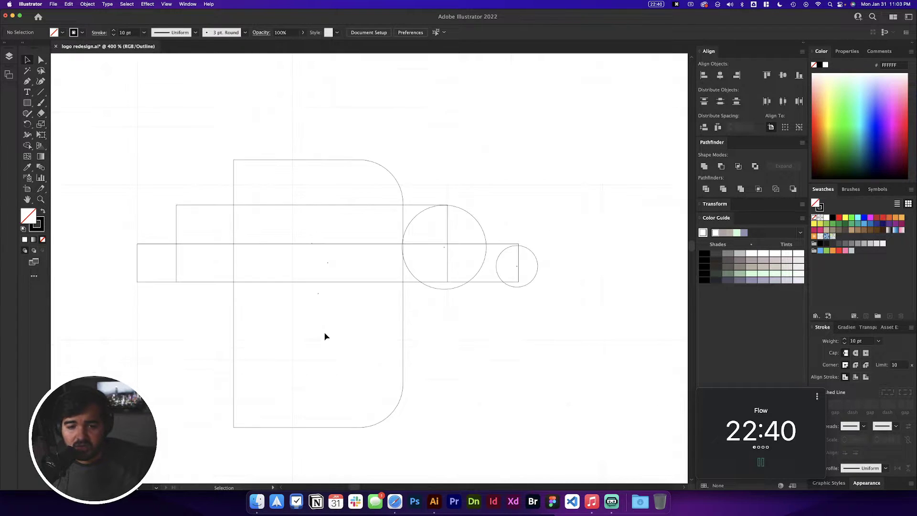
left_click(444, 289)
left_click_drag(445, 289, 448, 283)
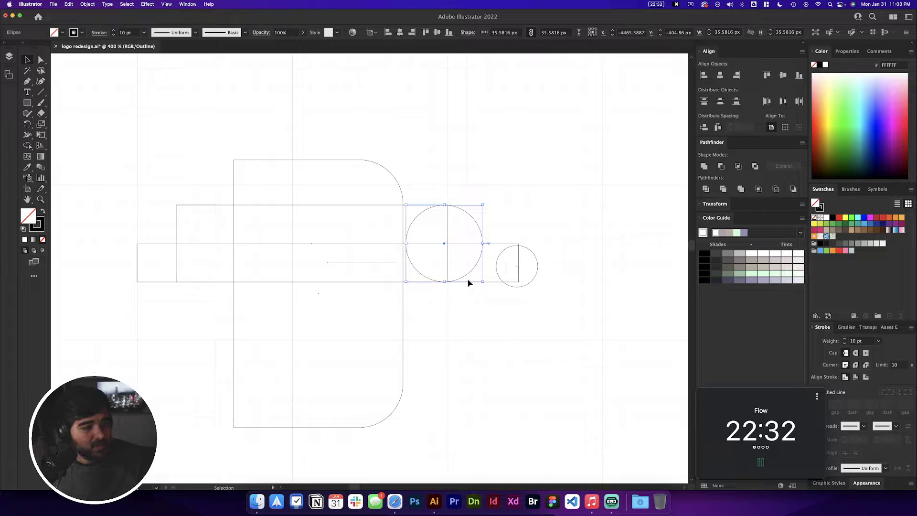
scroll(485, 254, "up", 3)
left_click_drag(426, 322, 436, 321)
Adjust the wider rectangle's upper right corner to meet the vertical grid line, sizing it about 126 by 36 px.
scroll(384, 96, "up", 5)
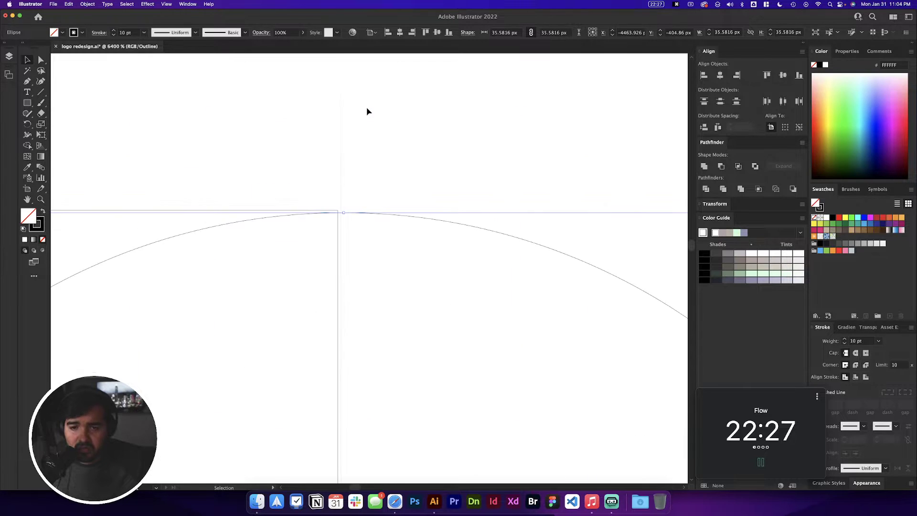
left_click(339, 232)
scroll(342, 231, "down", 1)
left_click_drag(329, 217, 332, 211)
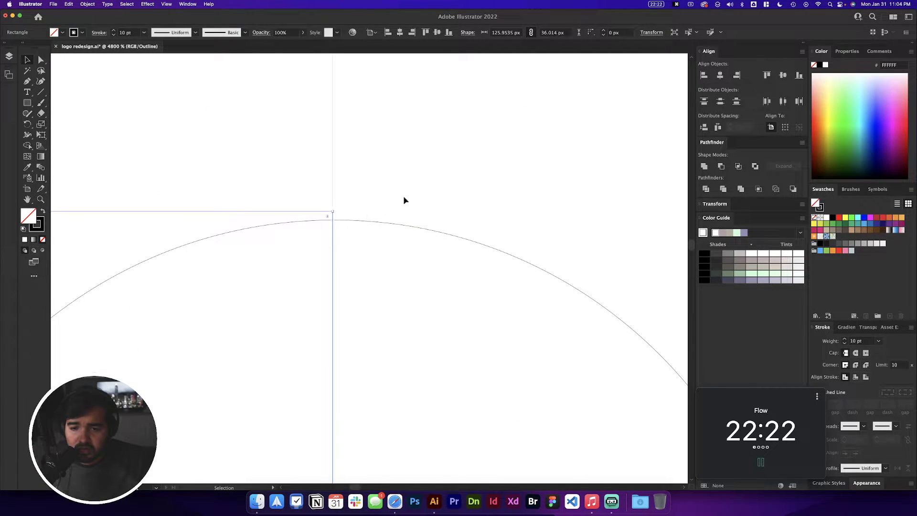
left_click(606, 80)
Enlarge the large circle to about 35.9 px and nudge it left so its topmost point meets the rectangle's corner.
left_click(439, 235)
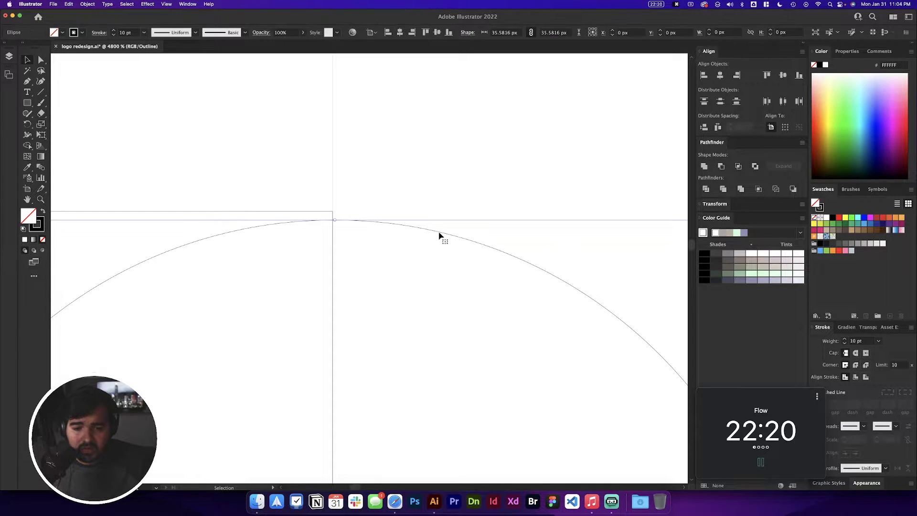
left_click_drag(335, 218, 335, 211)
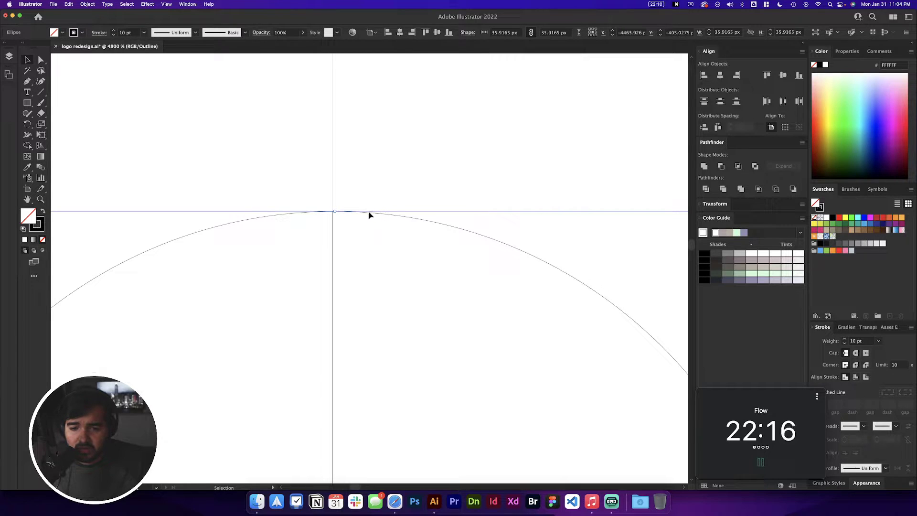
left_click_drag(366, 213, 364, 214)
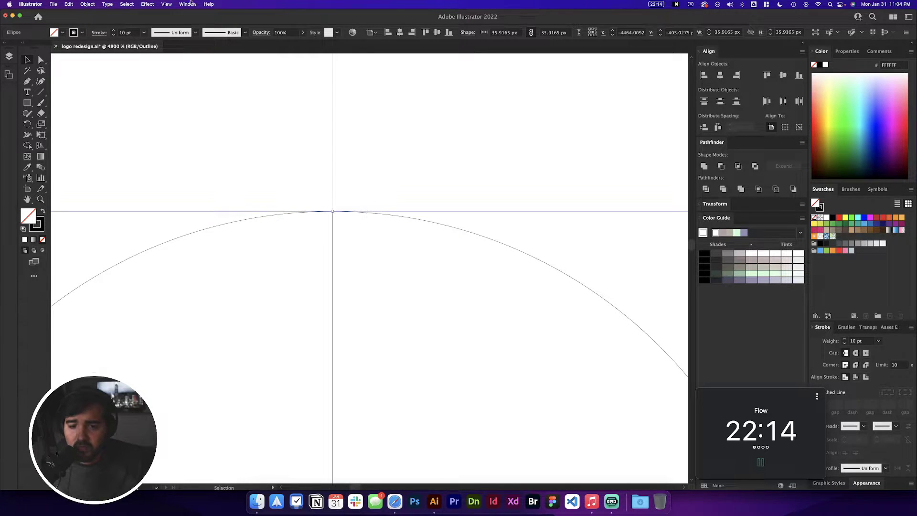
Turn on snapping to the grid.
left_click(174, 6)
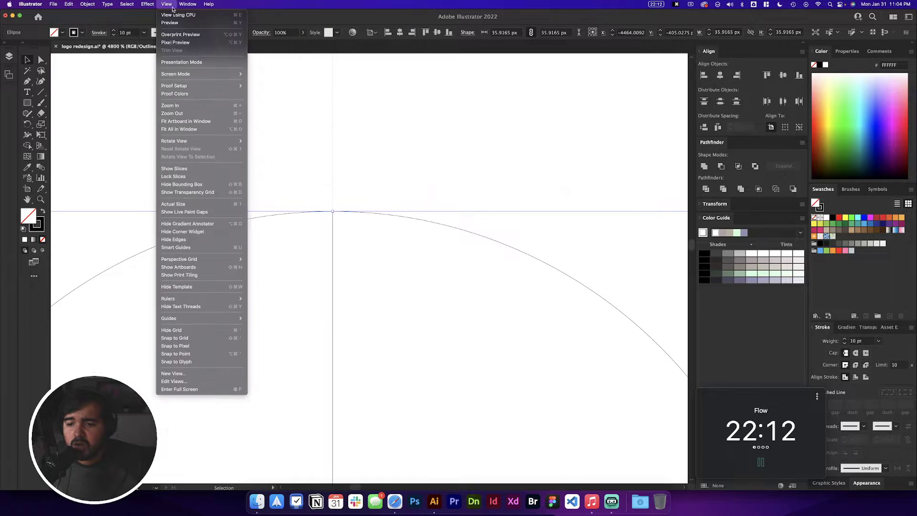
left_click(218, 339)
left_click(345, 191)
scroll(346, 208, "down", 10)
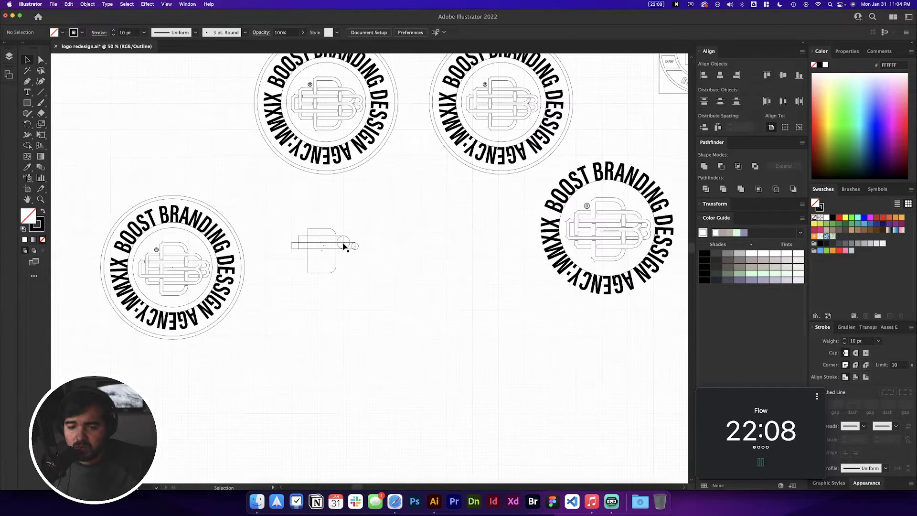
scroll(343, 249, "up", 8)
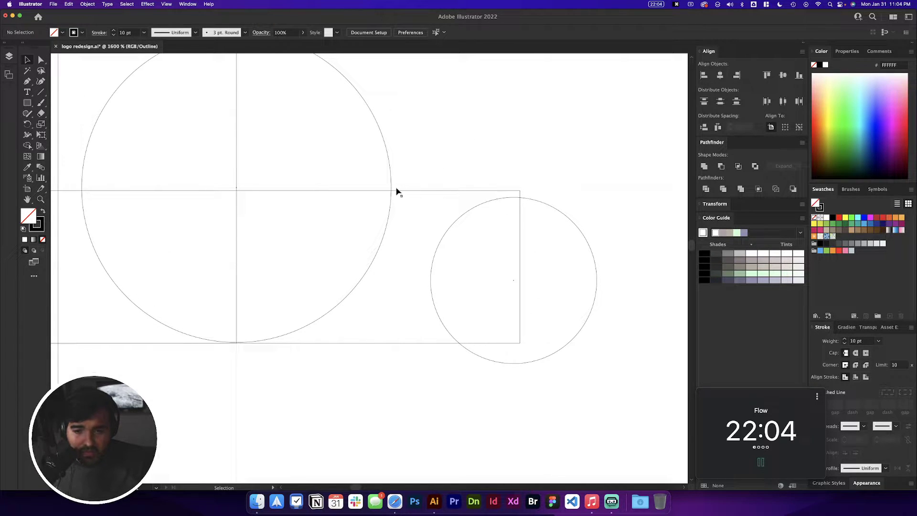
Raise the long narrow rectangle's top edge to snap to the grid, making it about 18.02 px high.
left_click(417, 209)
scroll(254, 256, "left", 8)
left_click_drag(137, 213, 138, 211)
scroll(403, 330, "left", 4)
scroll(230, 322, "right", 10)
Move the small circle so its topmost point lies on the long narrow rectangle's top edge.
left_click_drag(494, 334, 492, 314)
left_click(539, 322)
left_click(537, 325)
mouse_move(542, 162)
left_mouse_down()
mouse_move(551, 164)
mouse_move(531, 163)
left_mouse_up()
left_click(542, 148)
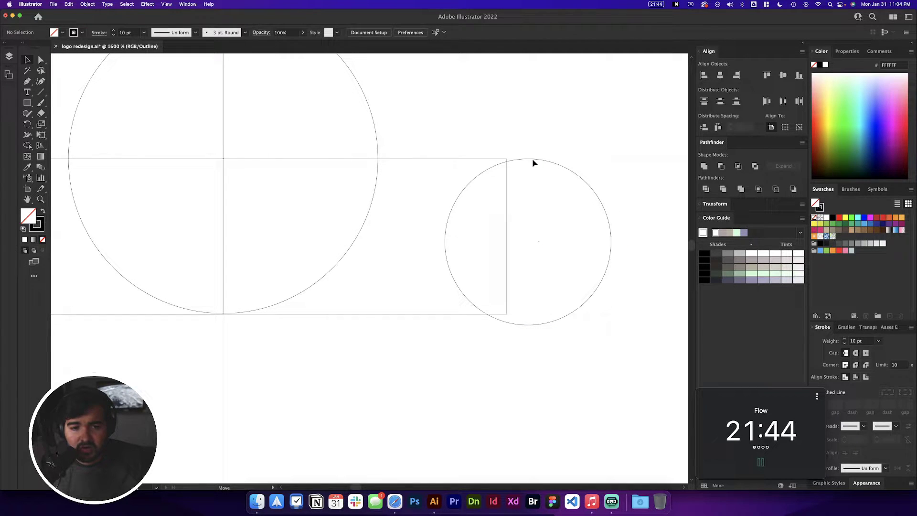
left_click(533, 161)
left_click(501, 155)
left_click(507, 160)
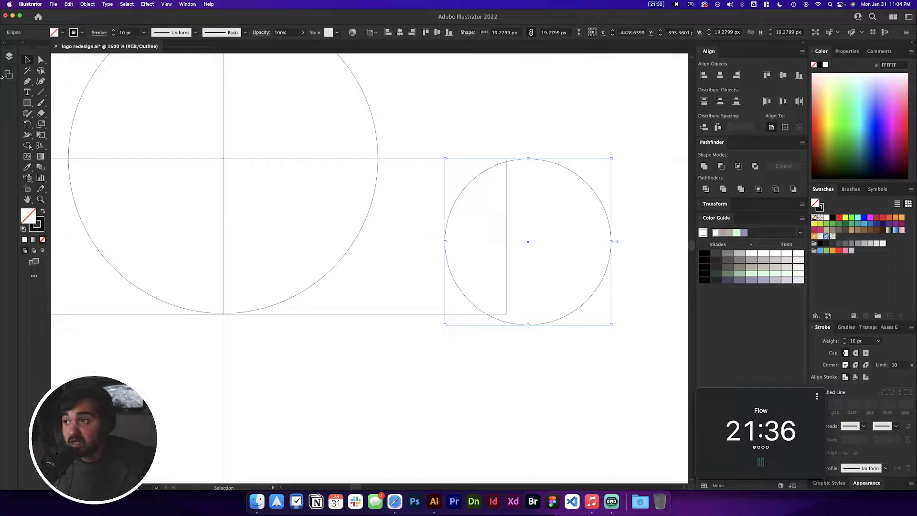
Extend the long narrow rectangle to about 180.12 px wide and shrink the small circle to 18 px, centred on its right edge.
left_click(506, 237)
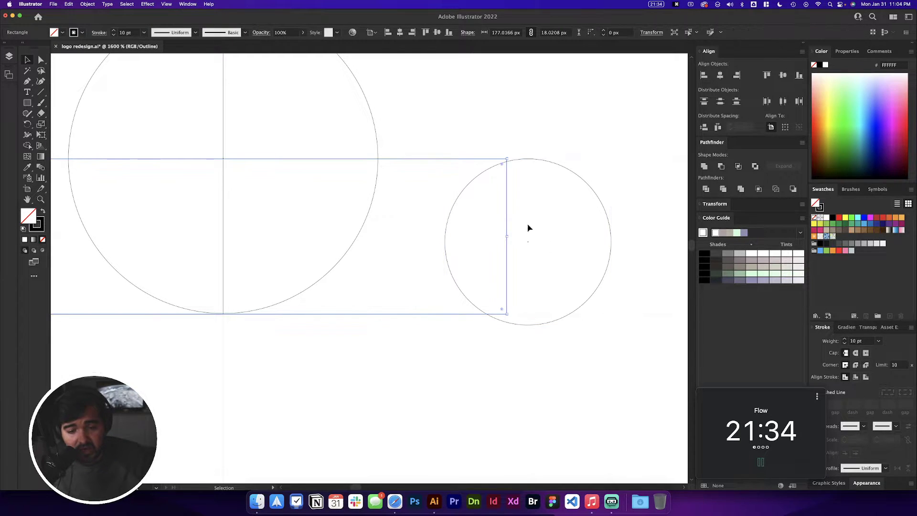
left_click_drag(506, 238, 516, 236)
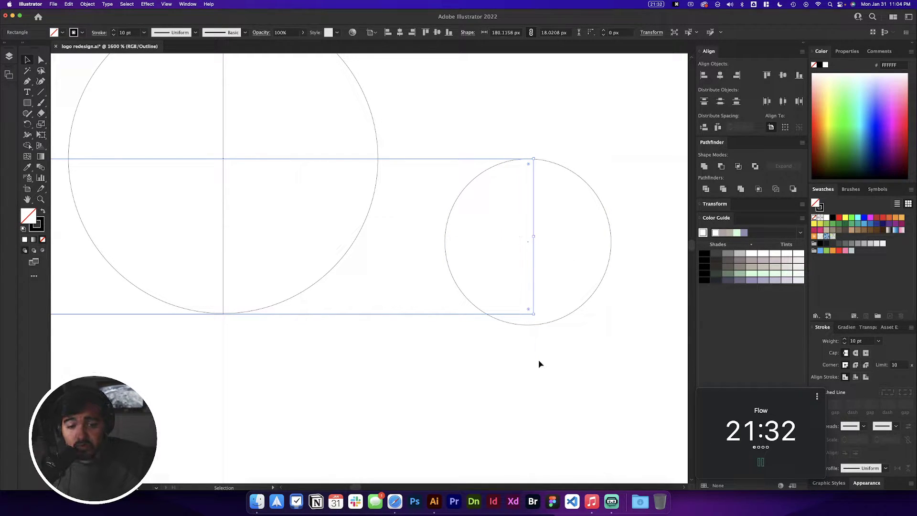
left_click(531, 326)
left_click_drag(531, 325, 529, 321)
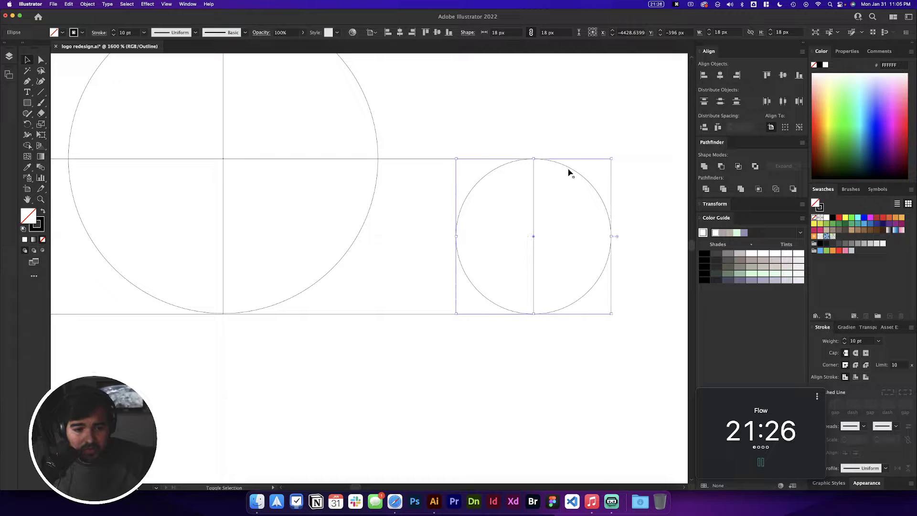
left_click(634, 244)
scroll(586, 308, "down", 4)
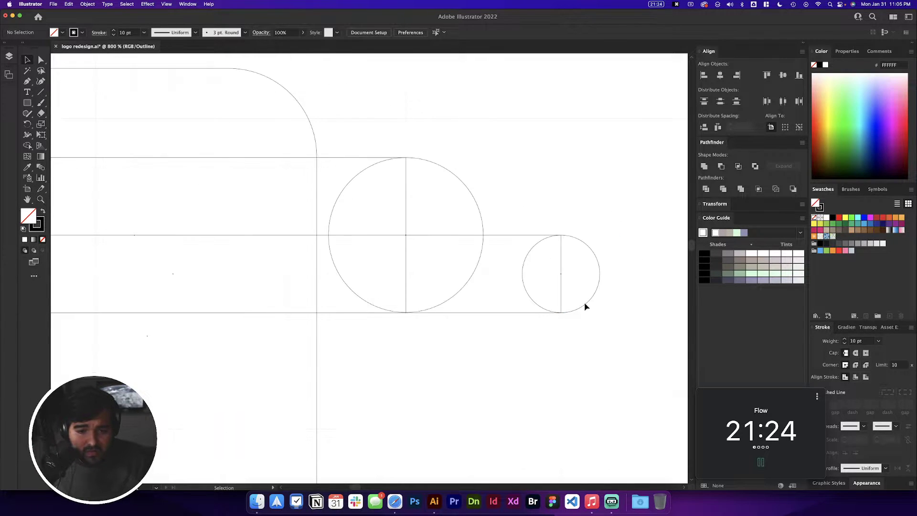
left_click_drag(538, 323, 580, 285)
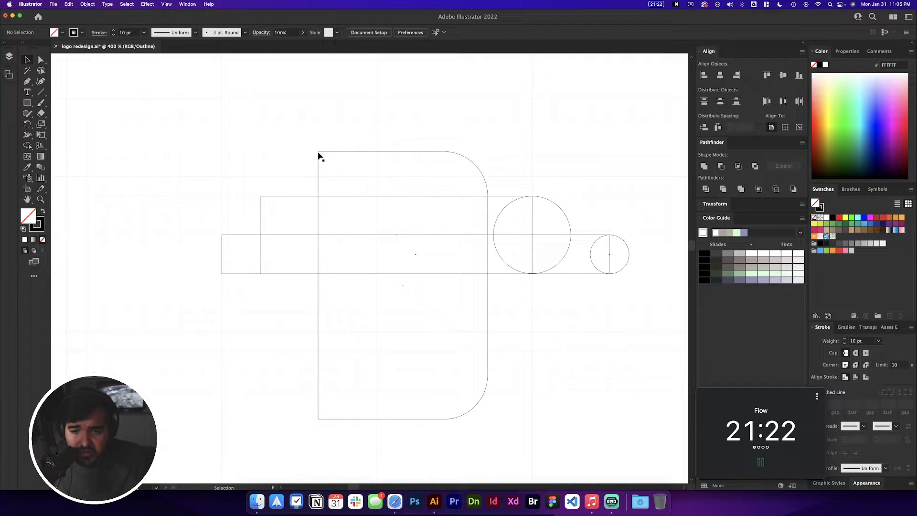
left_click(319, 151)
key("Delete")
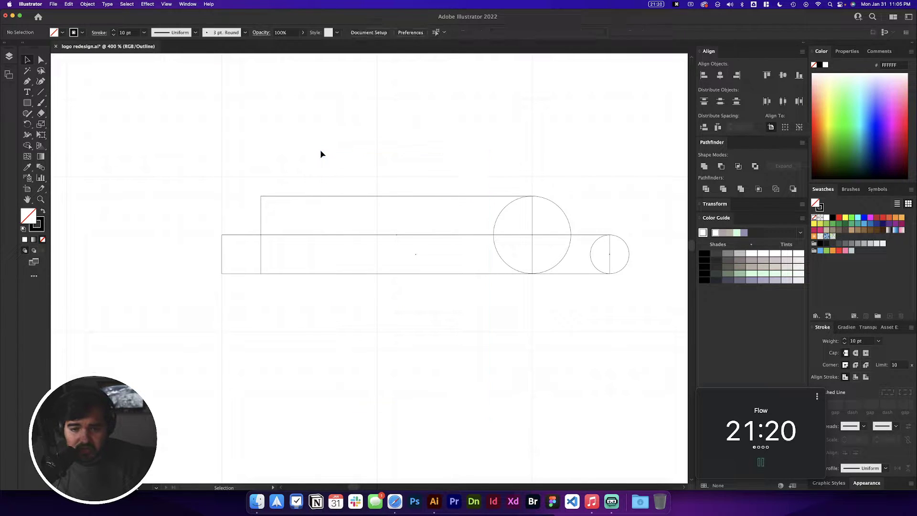
key("super+z")
Snap the rounded rectangle's top and bottom edges inward to the grid, making it 117 px tall.
scroll(549, 349, "left", 5)
scroll(549, 349, "down", 2)
left_click_drag(452, 131, 451, 138)
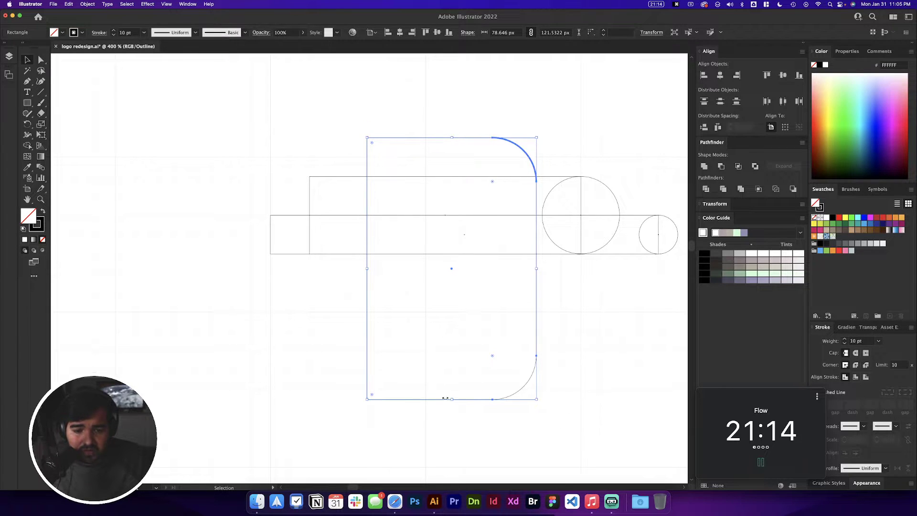
left_click_drag(455, 399, 452, 389)
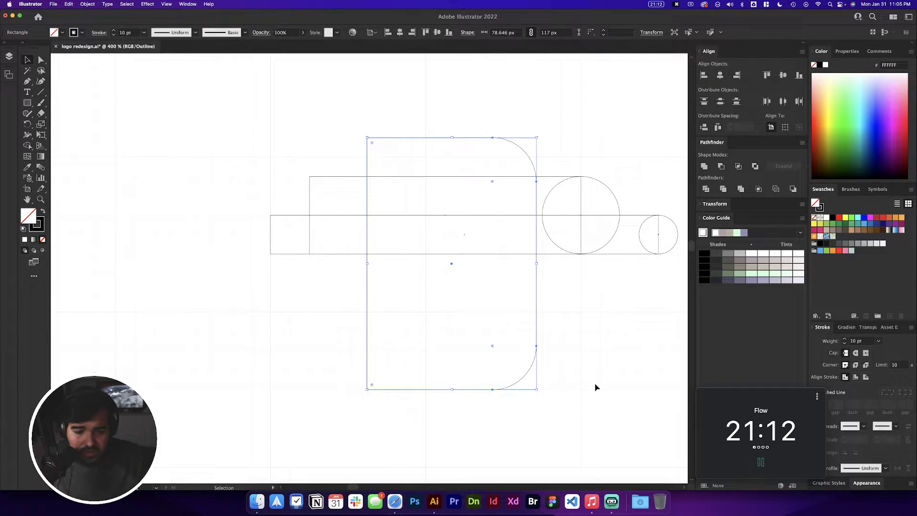
left_click(597, 386)
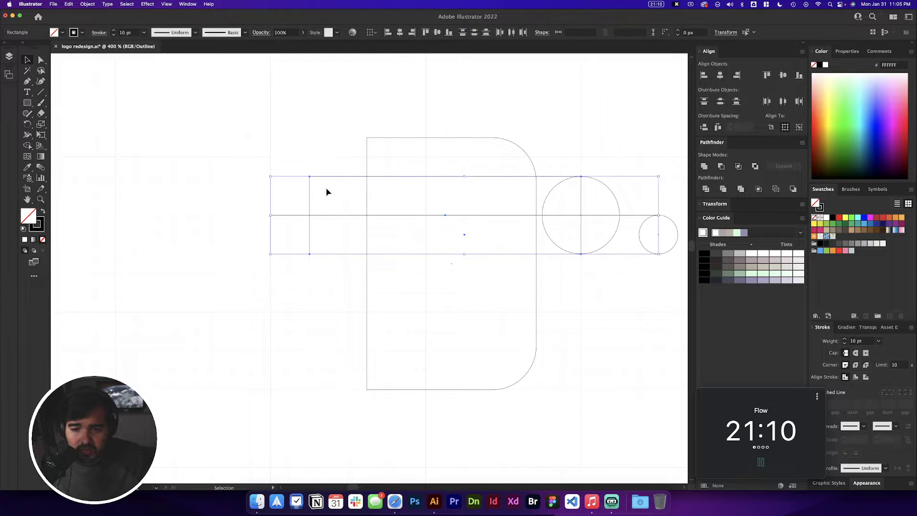
right_click(329, 180)
mouse_move(367, 296)
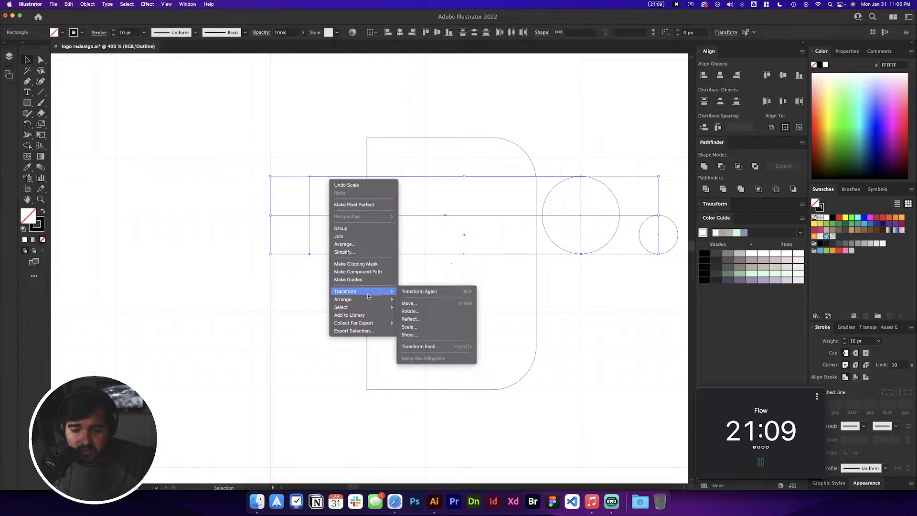
left_click(422, 319)
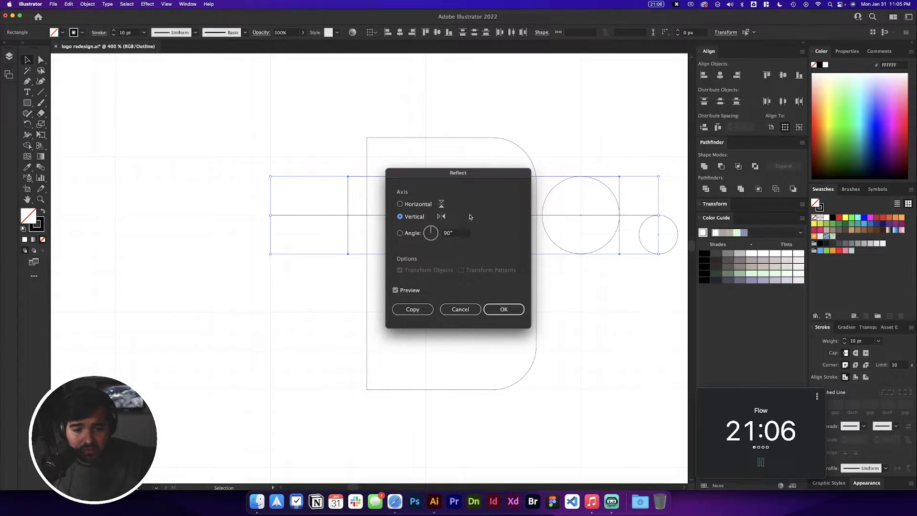
key("Return")
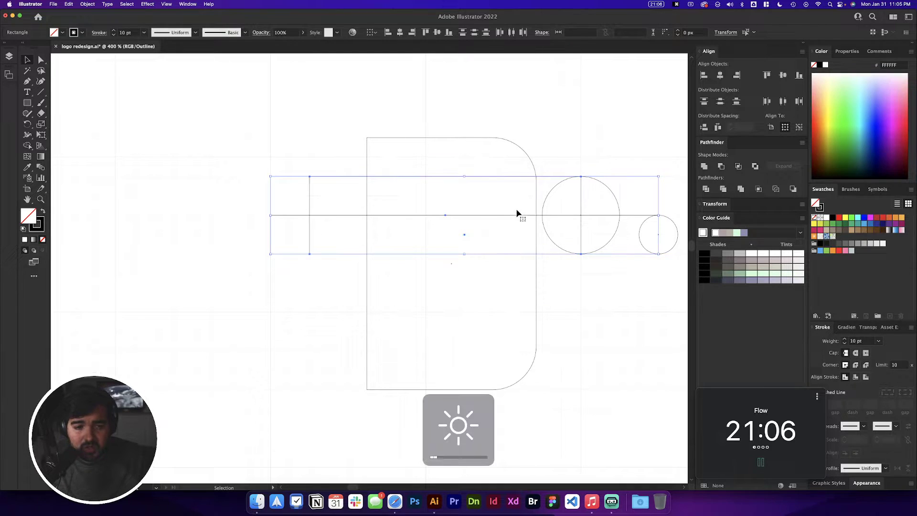
left_click(580, 296)
Reflect a copy of the two horizontal rectangles and both circles across the horizontal axis and place it directly below the originals.
scroll(549, 301, "right", 5)
scroll(549, 301, "down", 2)
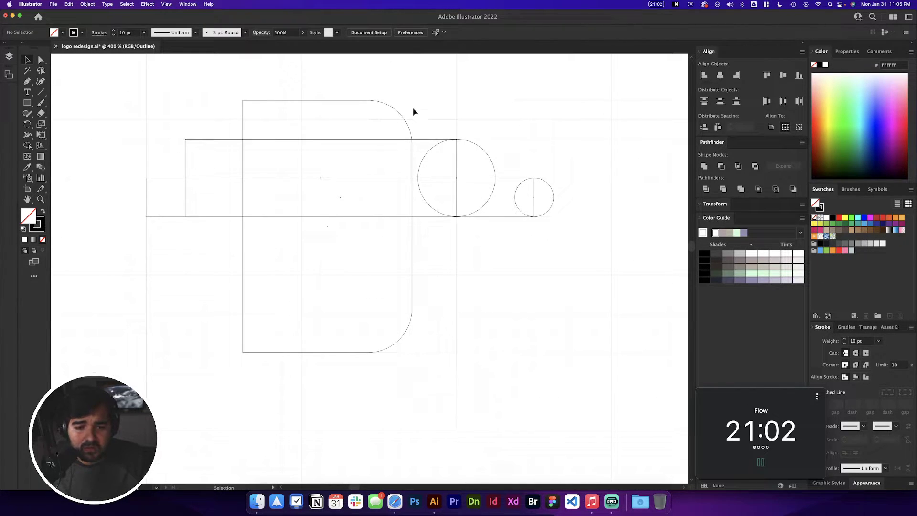
left_click_drag(628, 292, 596, 248)
scroll(593, 237, "up", 1)
scroll(594, 237, "left", 1)
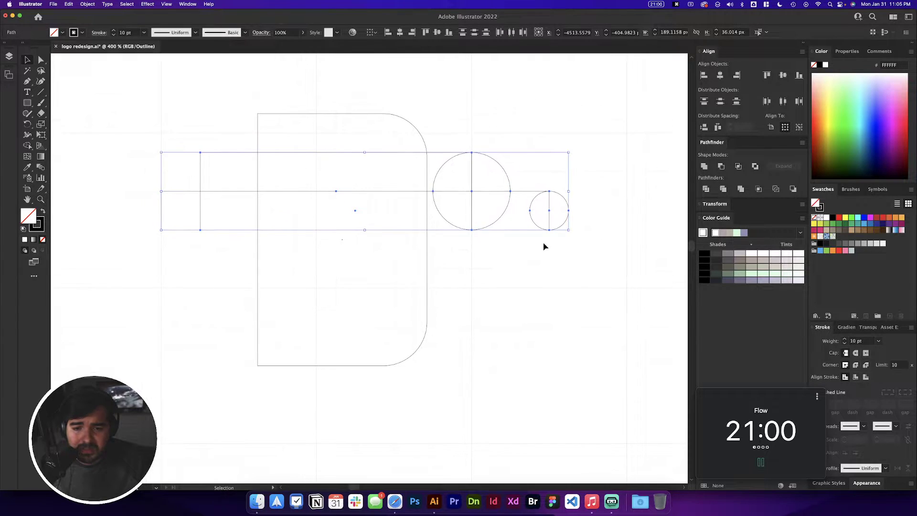
right_click(490, 215)
mouse_move(527, 328)
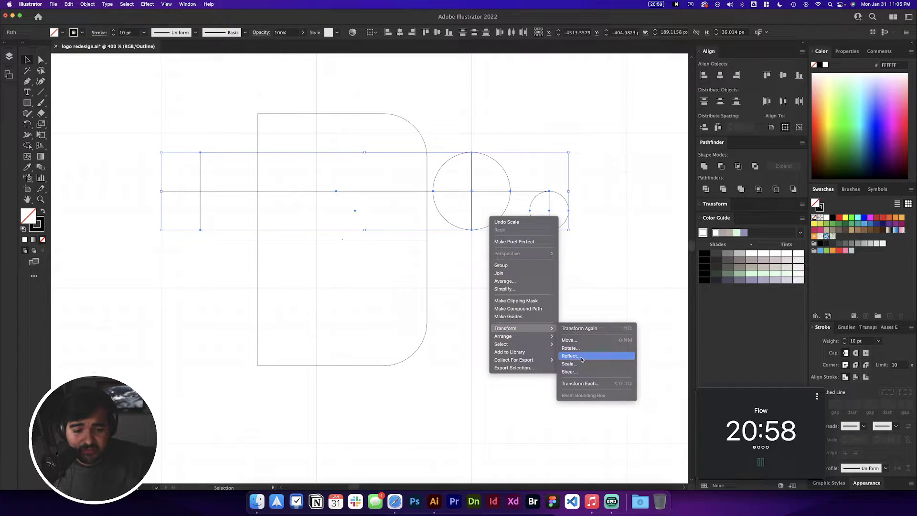
left_click(576, 355)
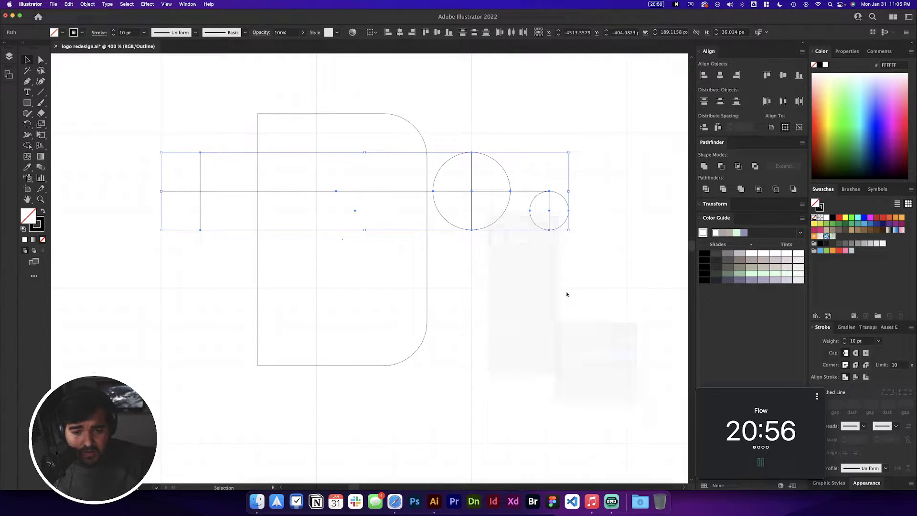
left_click(418, 206)
left_click(415, 218)
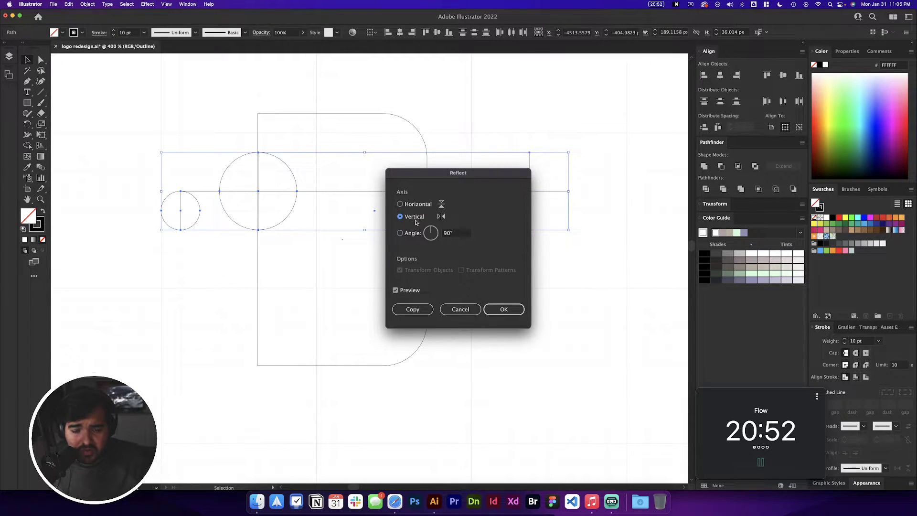
left_click(406, 209)
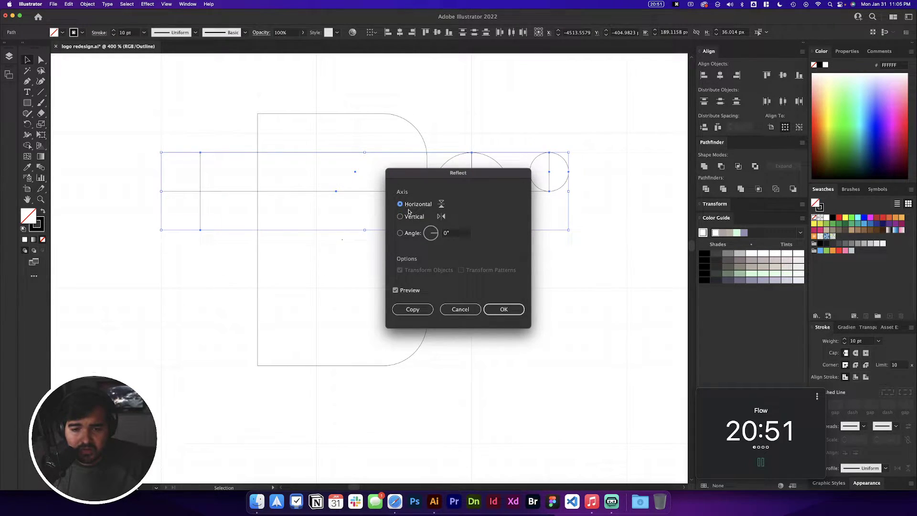
left_click(412, 309)
key("super+d")
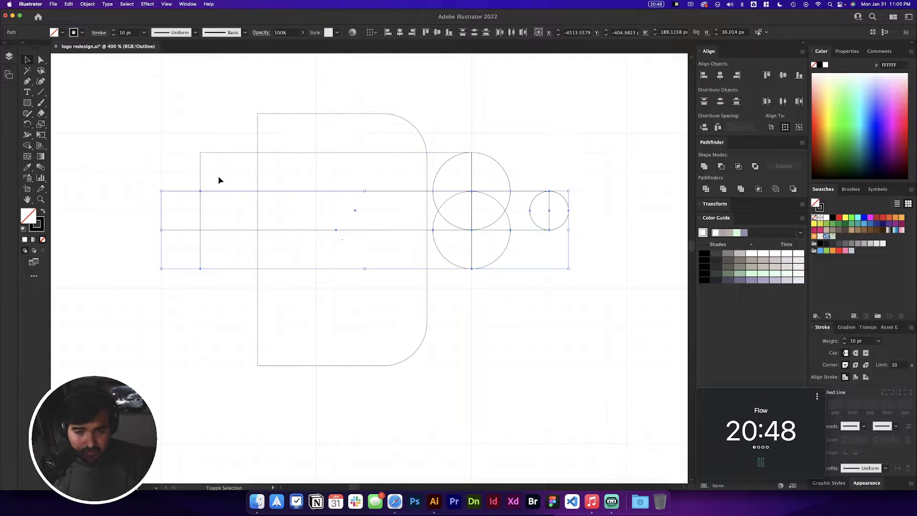
left_click(430, 355)
Resize the rounded rectangle to 108 px tall and about 81.36 px wide, with its right edge touching the large circles.
left_click(313, 365)
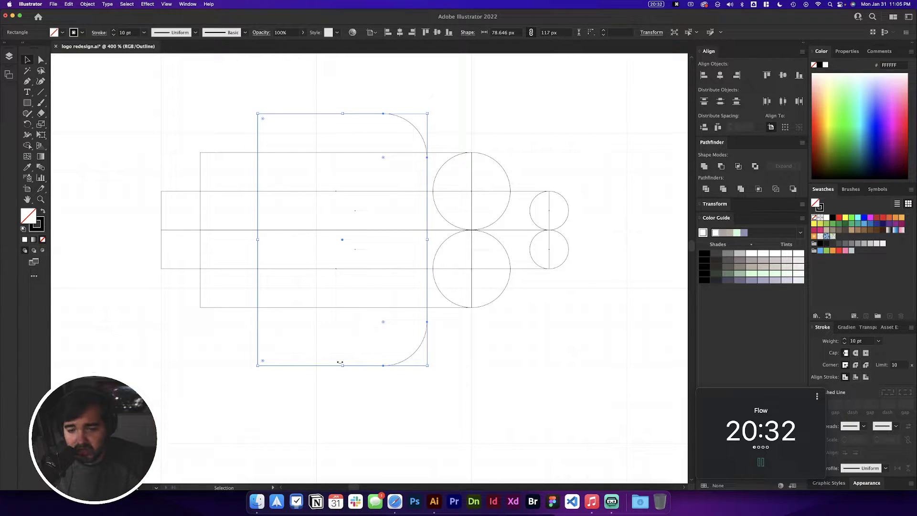
left_click_drag(343, 366, 345, 347)
left_click(439, 371)
left_click_drag(436, 372, 501, 384)
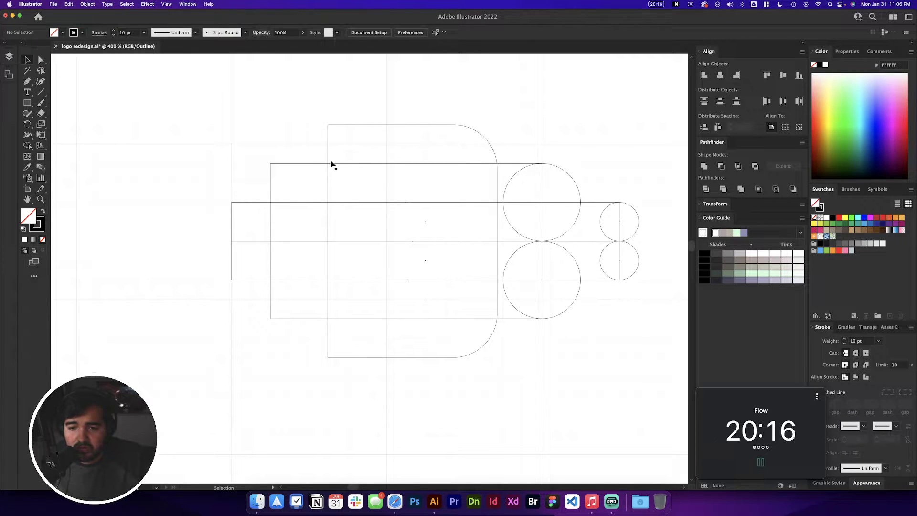
left_click(498, 187)
left_click_drag(495, 243, 503, 241)
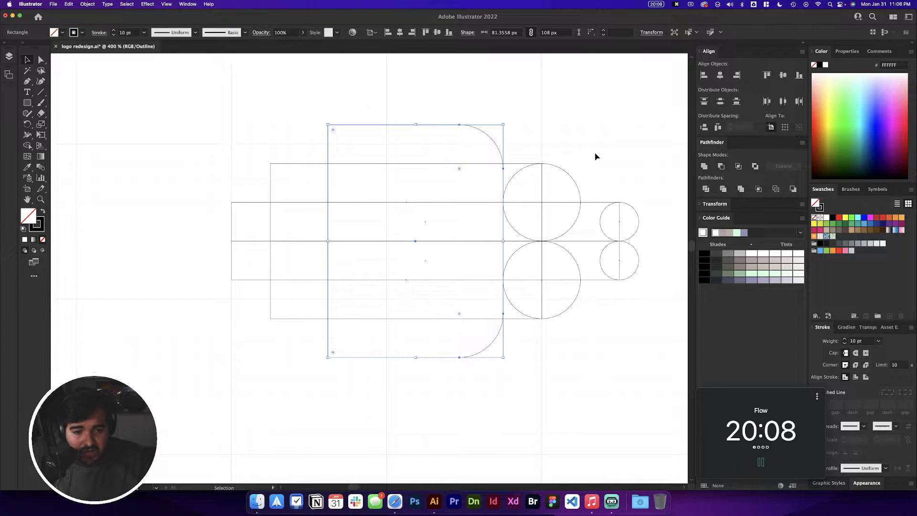
left_click(621, 247)
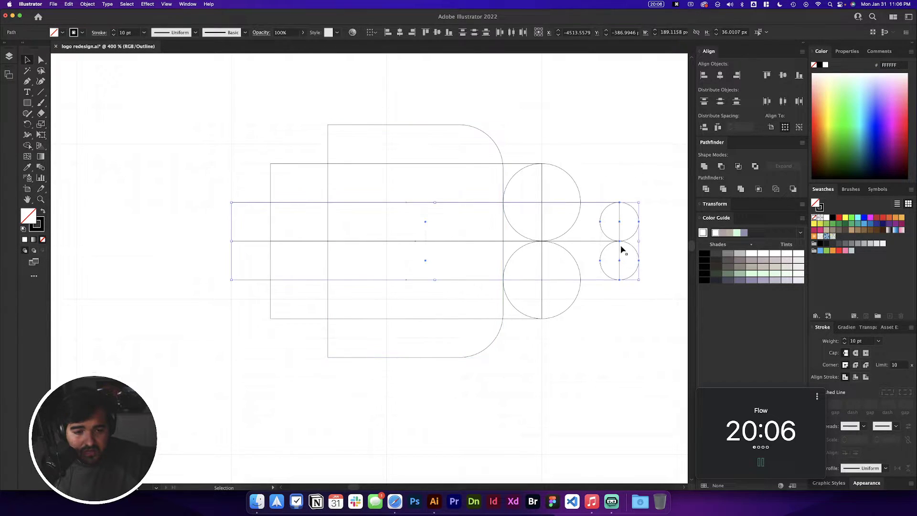
left_click_drag(639, 243, 629, 243)
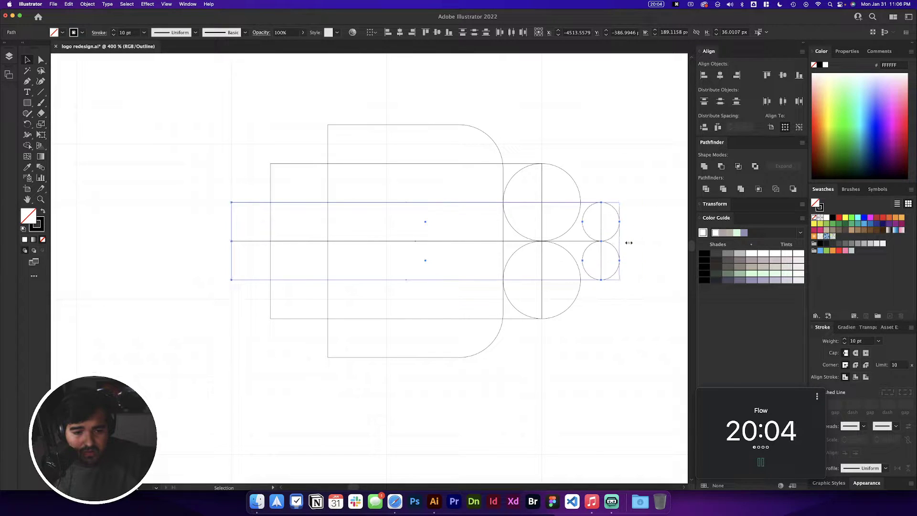
key("super+z")
left_click(342, 270)
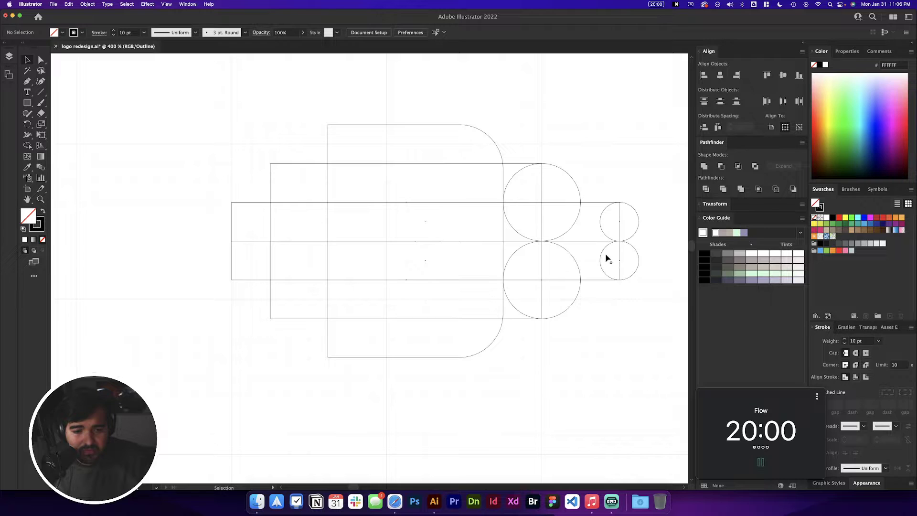
Show the rulers and place guides at the narrow rectangles' left edge, the rounded rectangle's top edge and the small circles' left edge.
left_click(600, 233)
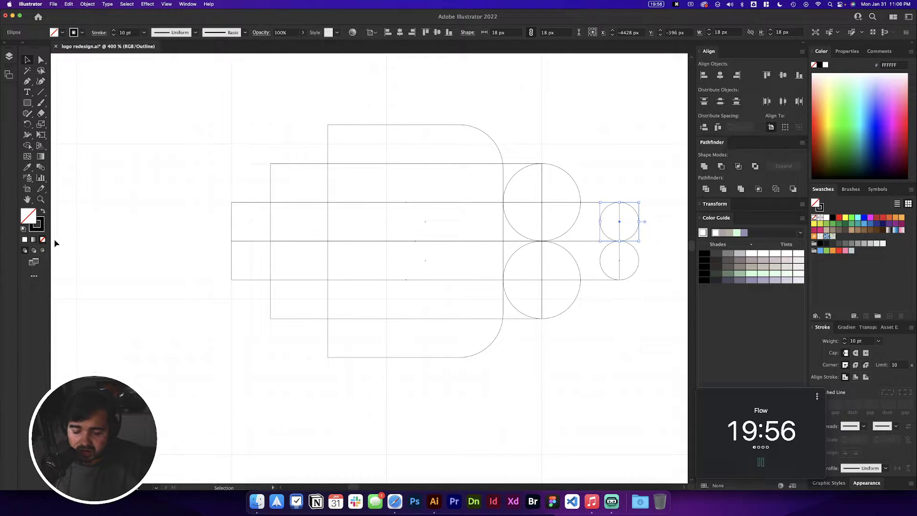
key("super+r")
left_click_drag(54, 243, 232, 248)
left_click_drag(381, 57, 389, 126)
left_click_drag(54, 316, 577, 303)
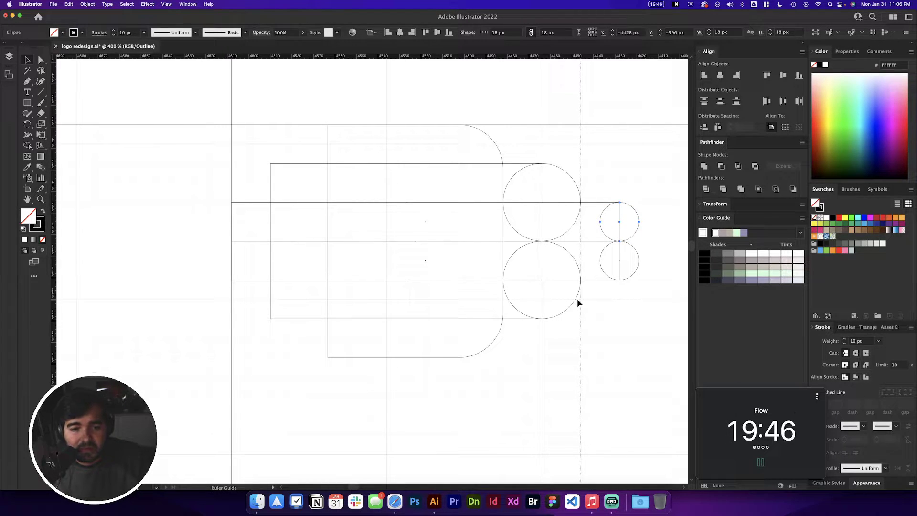
left_click_drag(577, 303, 601, 303)
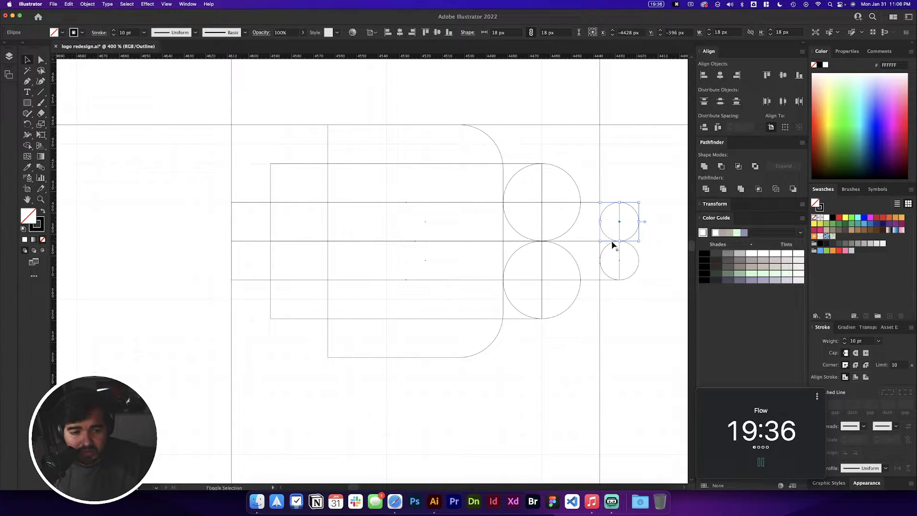
Move both small circles horizontally left until their rightmost points meet the right-hand vertical guide.
left_click(604, 254, "shift")
left_click_drag(602, 254, 567, 250)
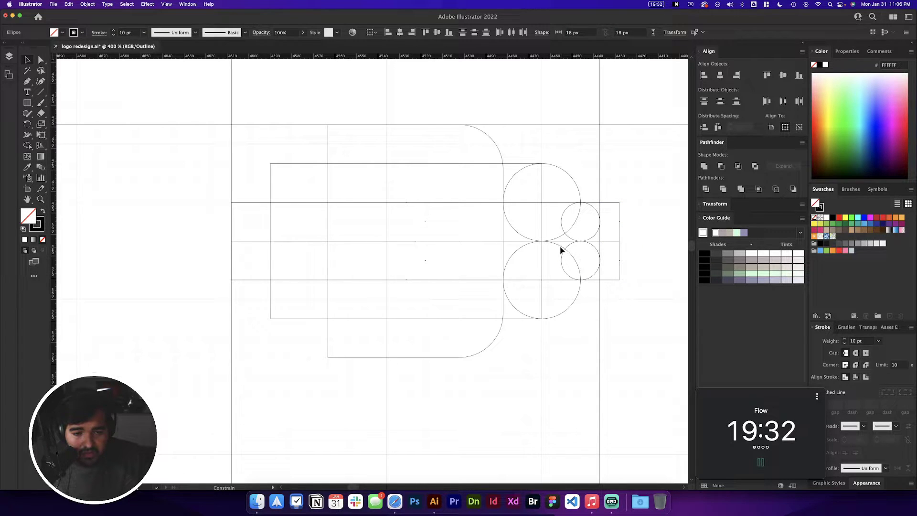
left_click(629, 236)
Shorten both narrow rectangles to about 162.12 px wide so their right edges meet the small circles' centres.
left_click(619, 253)
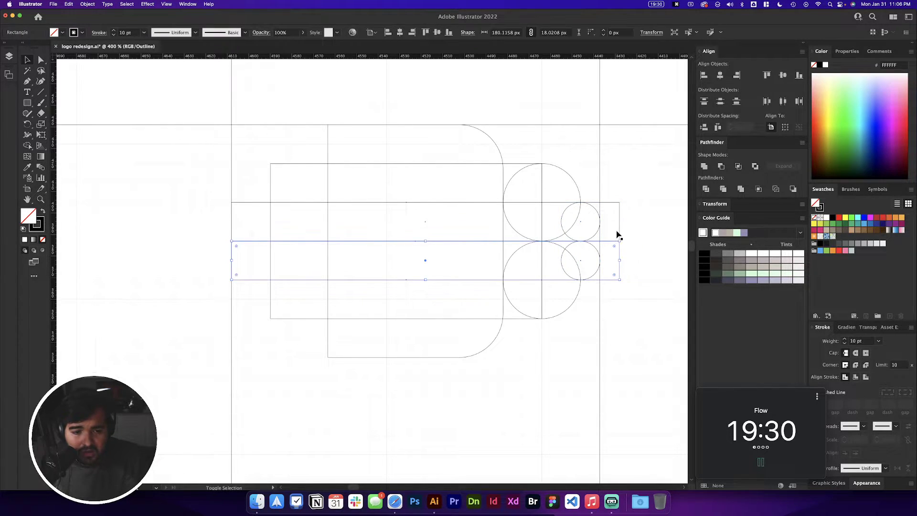
left_click(619, 233, "shift")
left_click_drag(619, 241, 584, 245)
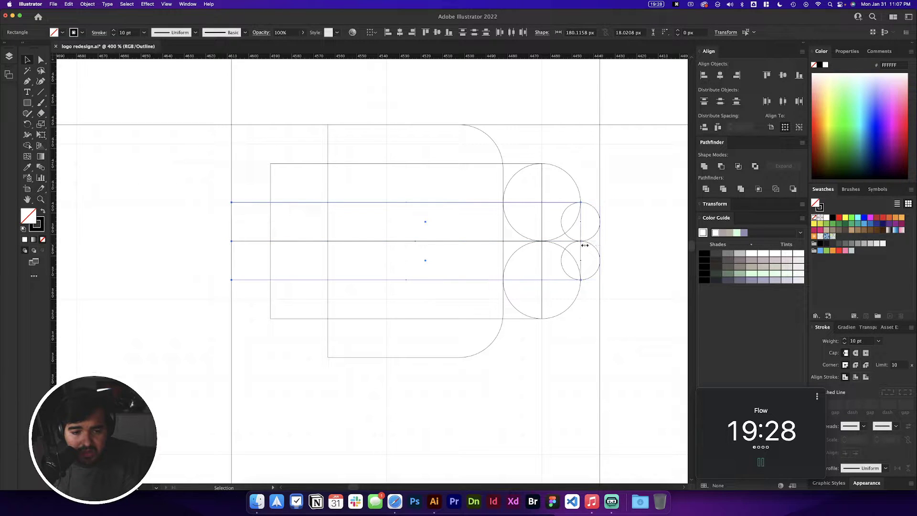
left_click(644, 229)
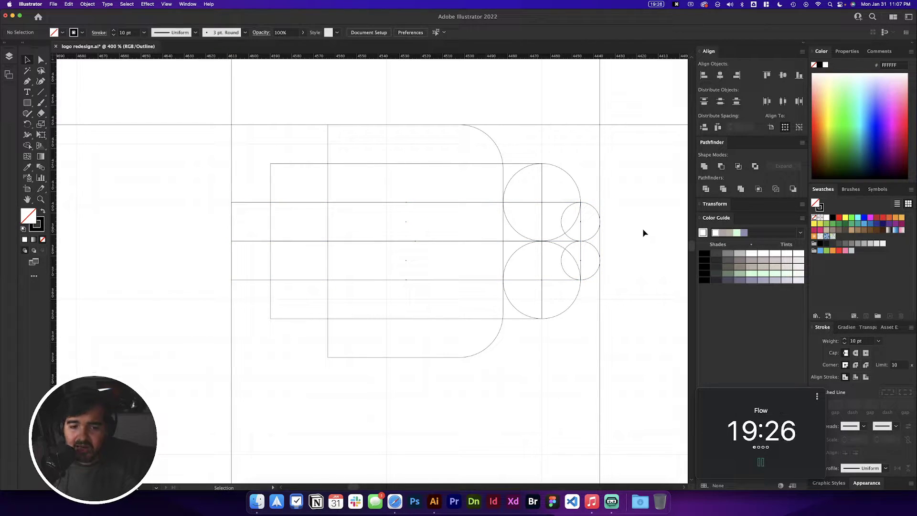
Place a horizontal guide at the rounded rectangle's bottom edge and switch the artwork from outline view to preview.
left_click_drag(340, 59, 376, 357)
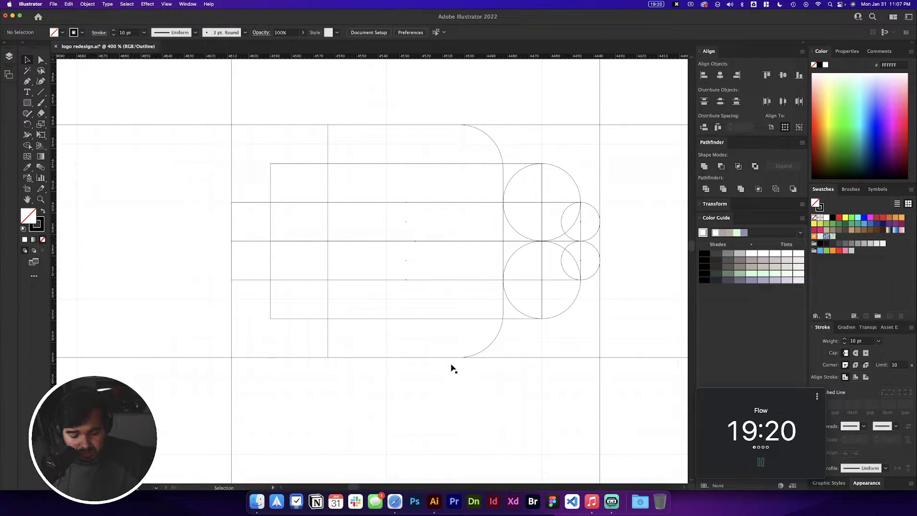
key("super+semicolon")
key("super+semicolon")
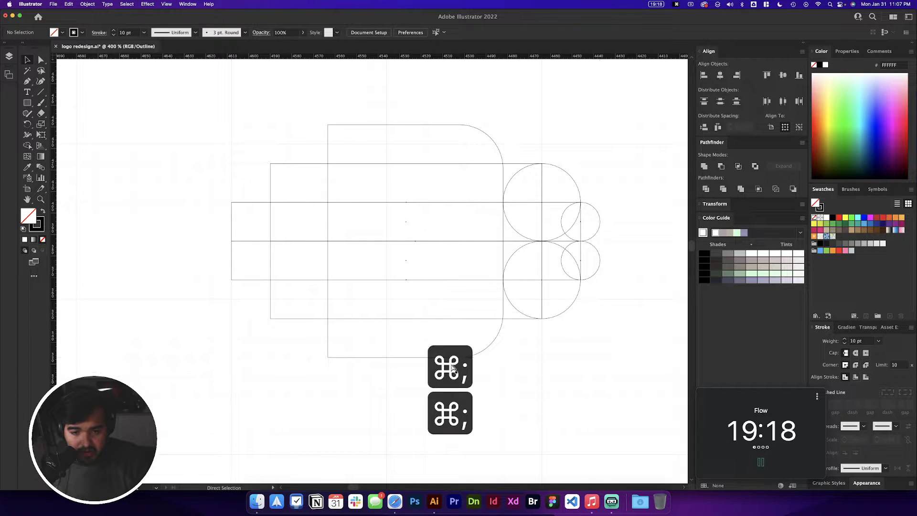
key("super+y")
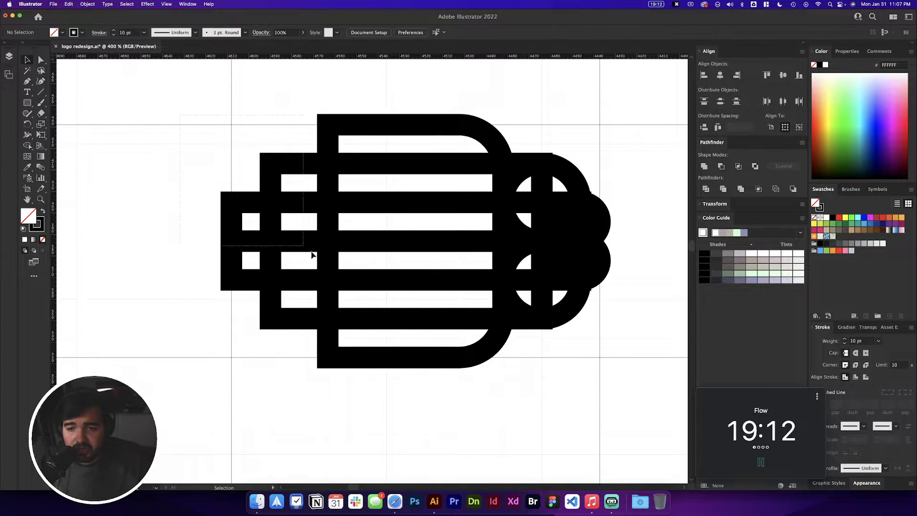
Give all monogram shapes round stroke corners and align their strokes to the inside.
key("super+a")
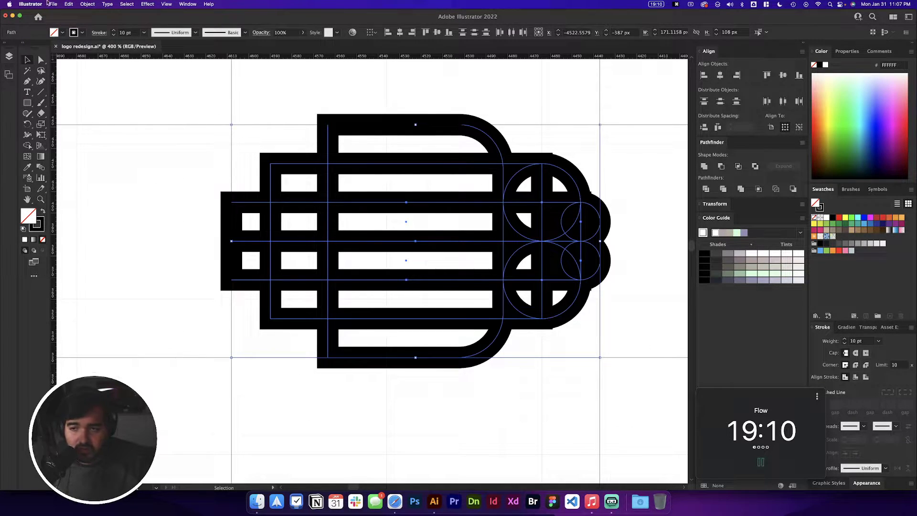
left_click(866, 377)
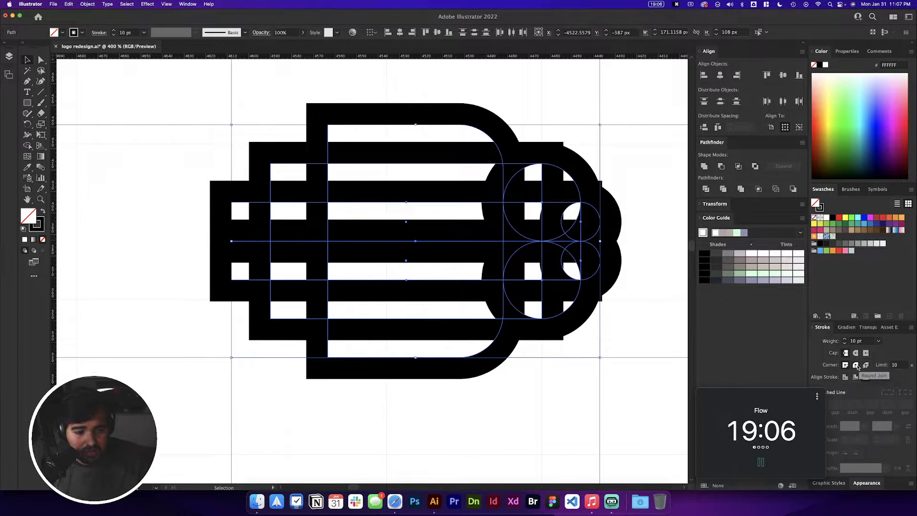
left_click(856, 365)
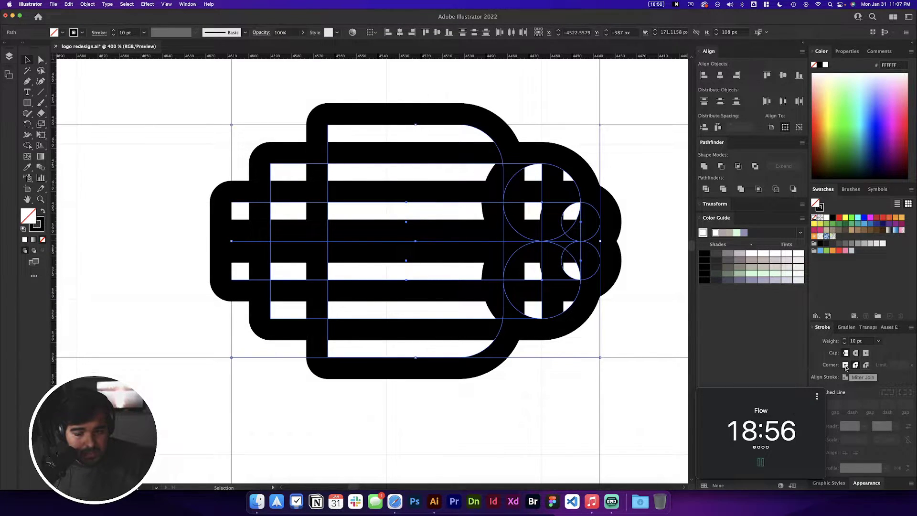
left_click(855, 377)
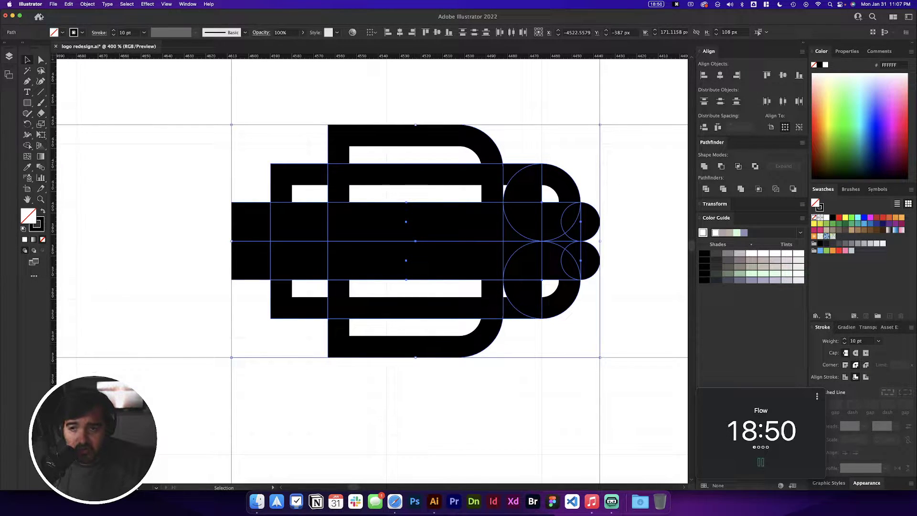
Set the stroke weight of all monogram shapes to 8 pt.
left_click(113, 35)
left_click(114, 34)
left_click(114, 34)
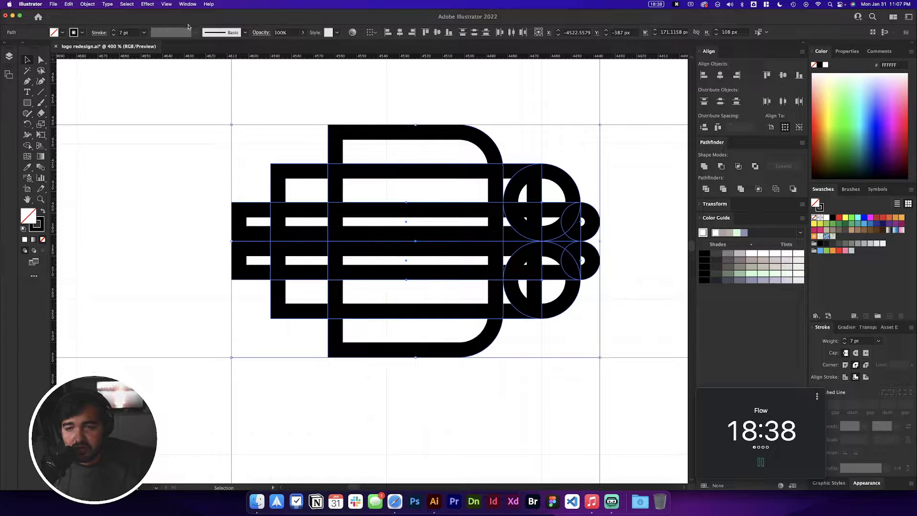
left_click(114, 31)
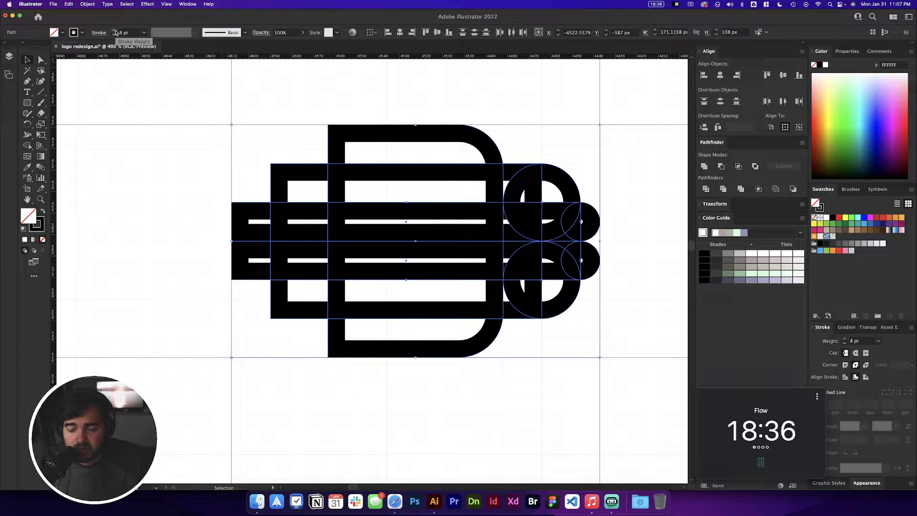
Split the lower narrow rectangle at its two upper corners with the Scissors tool and cut its top edge to the clipboard.
double_click(241, 260)
key("c")
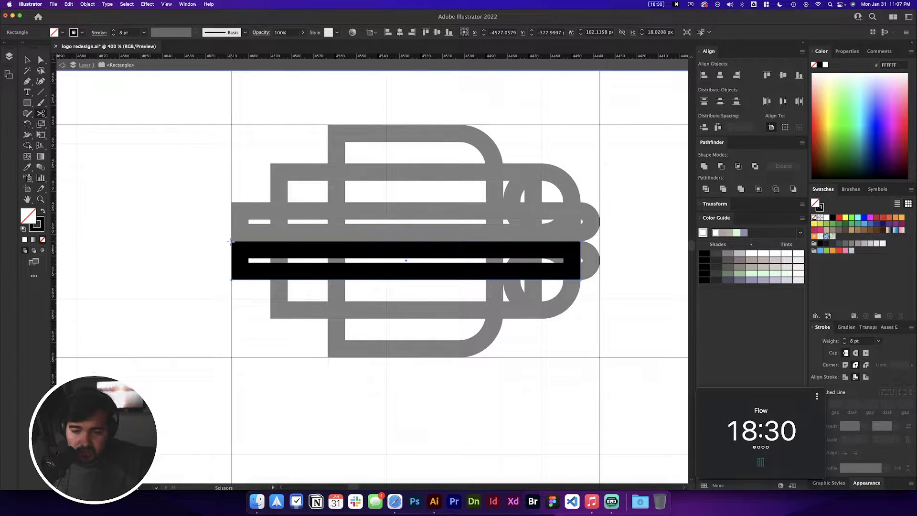
left_click(230, 241)
left_click(580, 241)
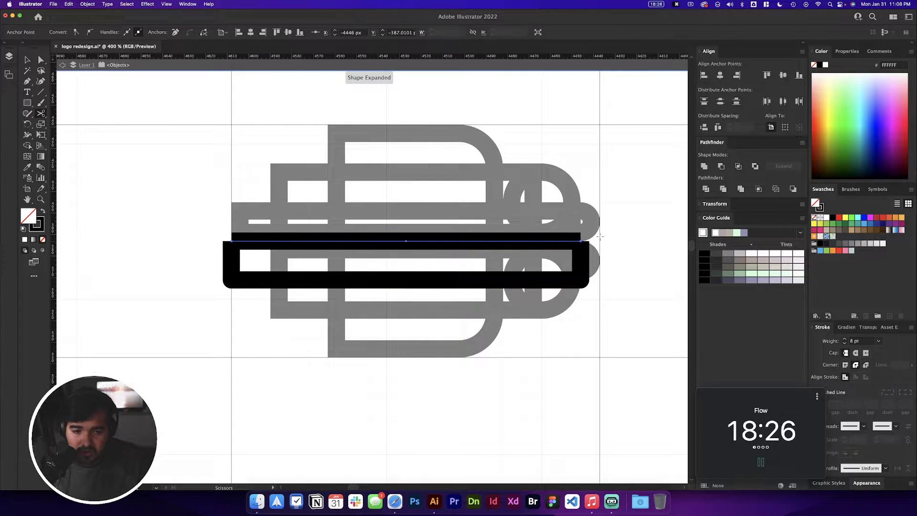
key("cmd+x")
left_click(397, 218)
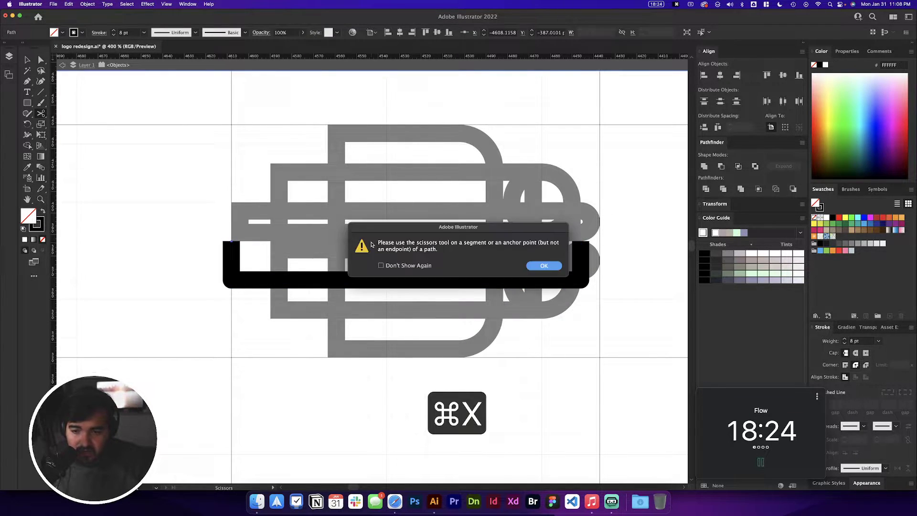
key("Return")
key("v")
left_click(387, 263)
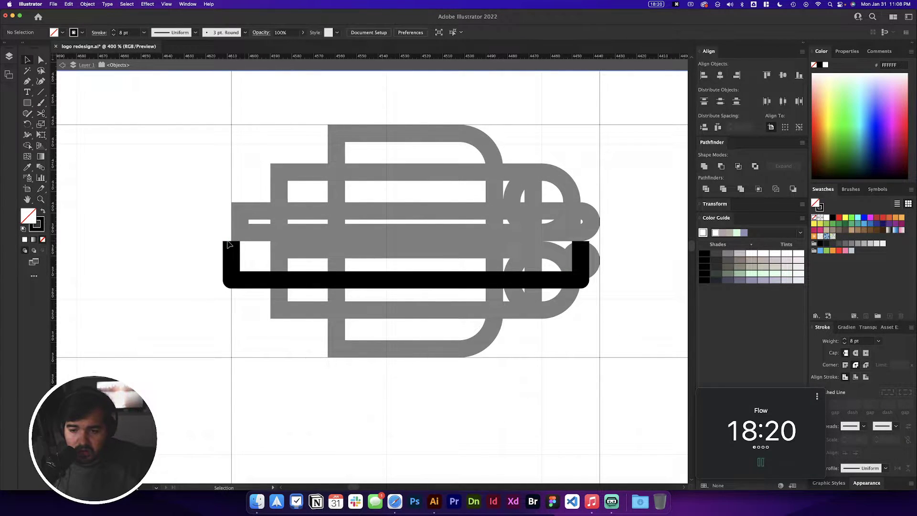
key("Escape")
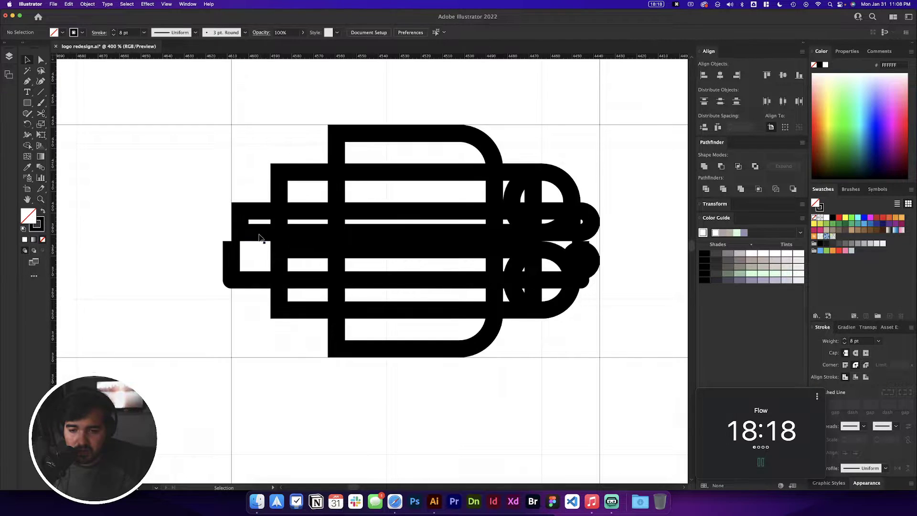
Split the upper narrow rectangle at its two lower corners with the Scissors tool and delete its bottom edge.
left_click(260, 236)
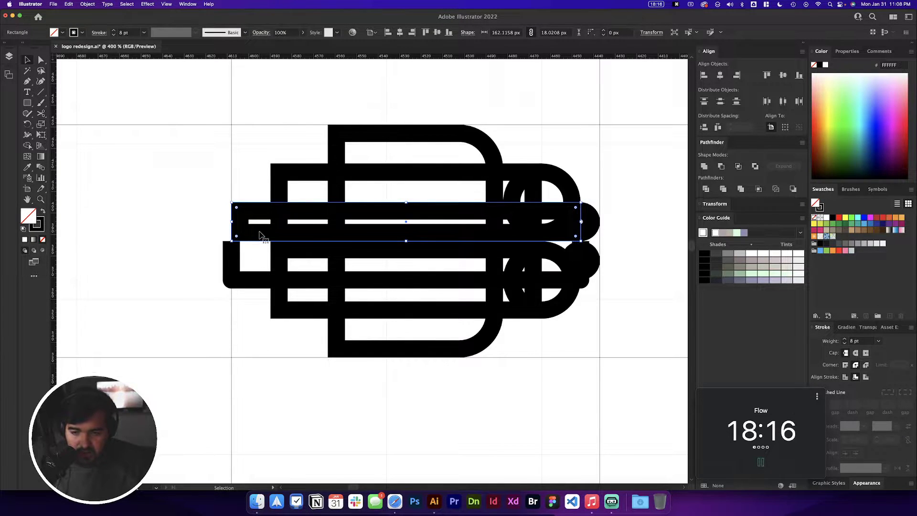
key("c")
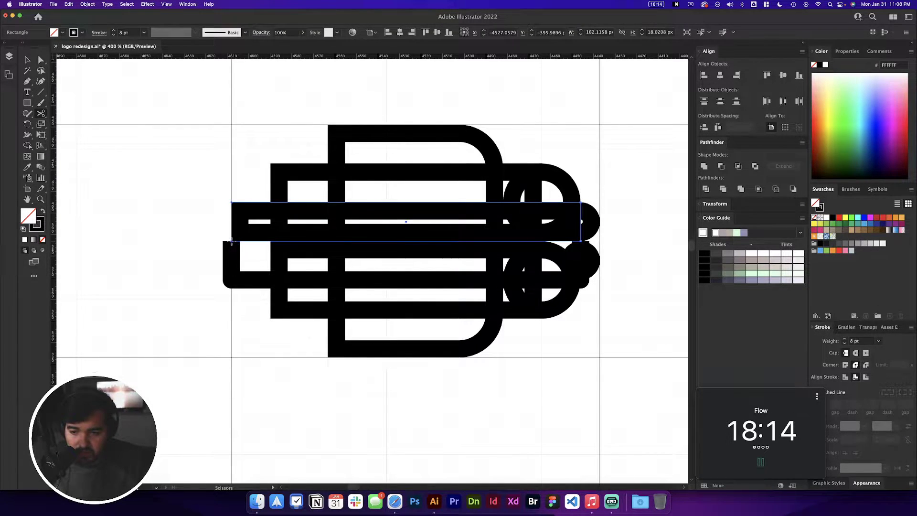
left_click(232, 242)
left_click(582, 242)
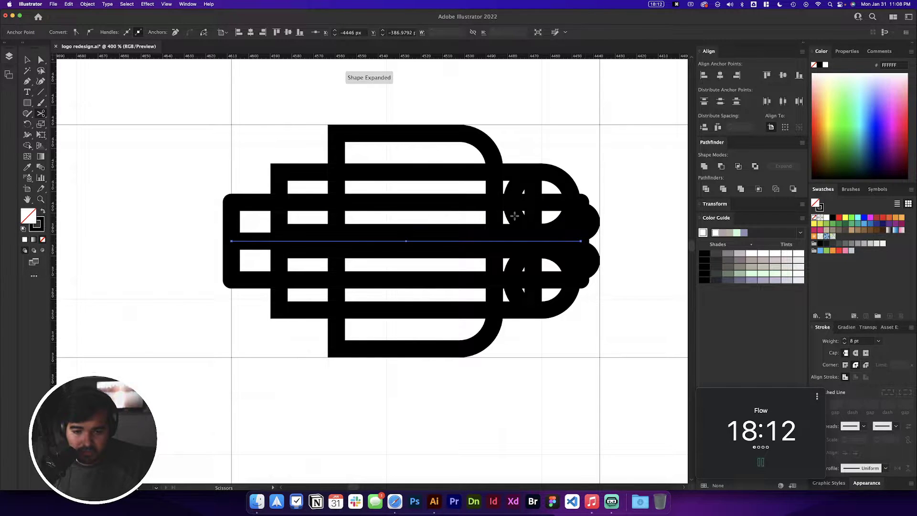
key("Delete")
Paste the cut centre line in front at its original place and shorten its left end to the wider rectangles' left edge.
key("super")
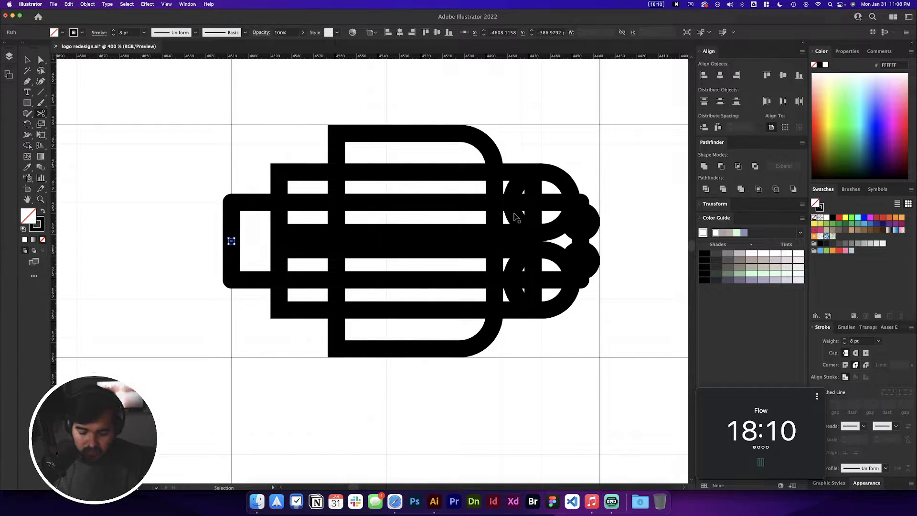
key("super+f")
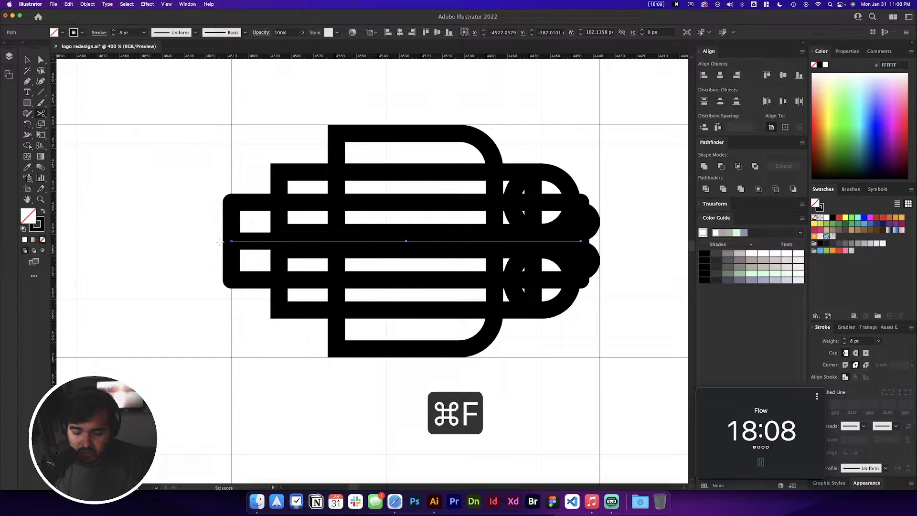
key("v")
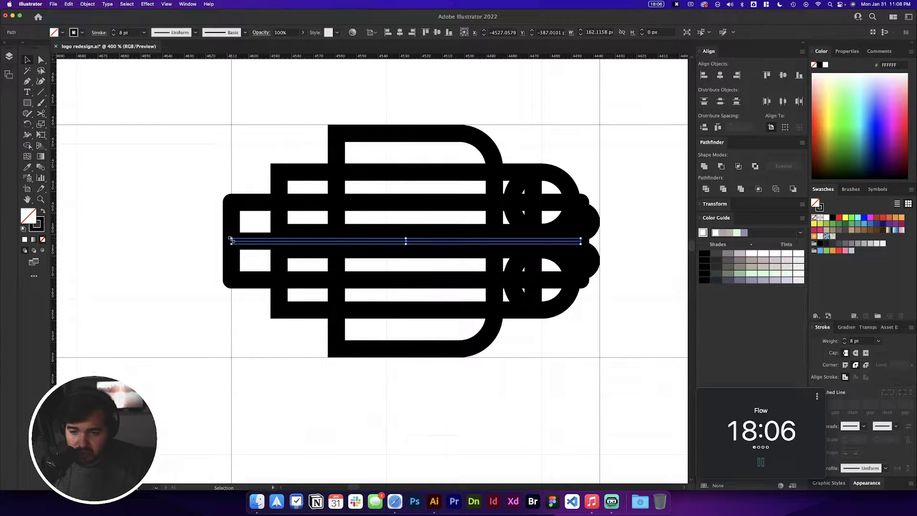
scroll(231, 238, "up", 2)
left_click_drag(233, 243, 311, 243)
left_click(264, 234)
scroll(265, 235, "down", 2)
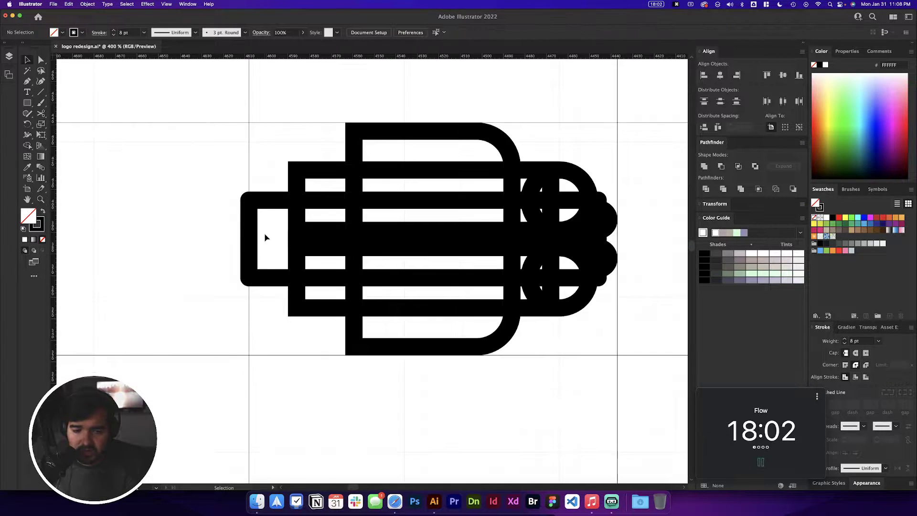
Isolate the lower wide rectangle, split it at its two upper corners with the Scissors tool and delete its top edge.
left_click(387, 252)
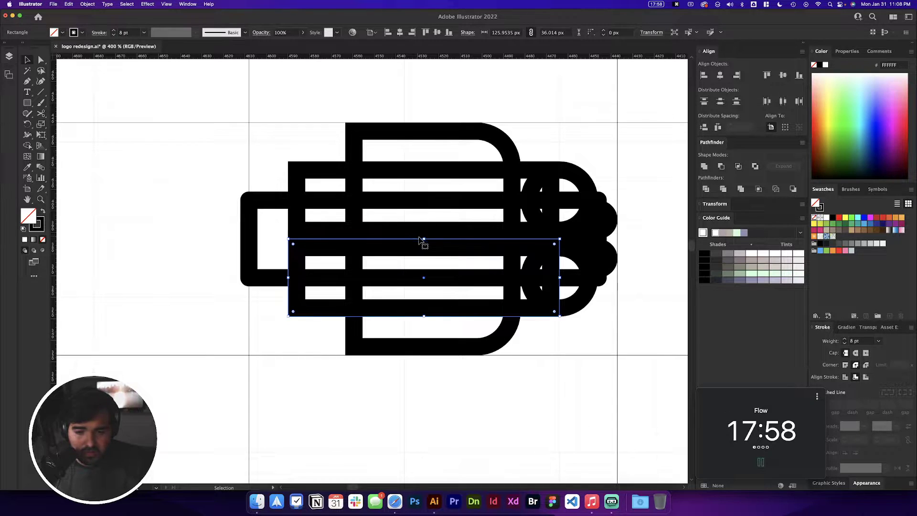
double_click(321, 251)
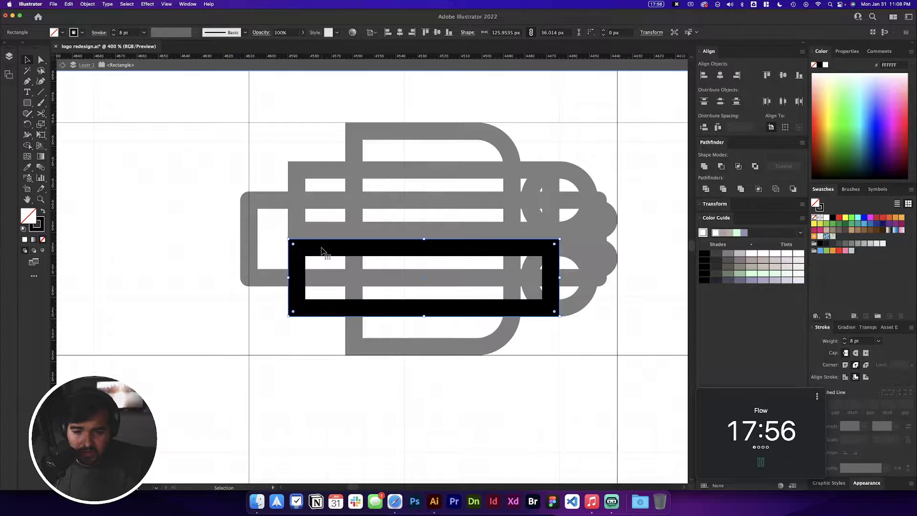
key("c")
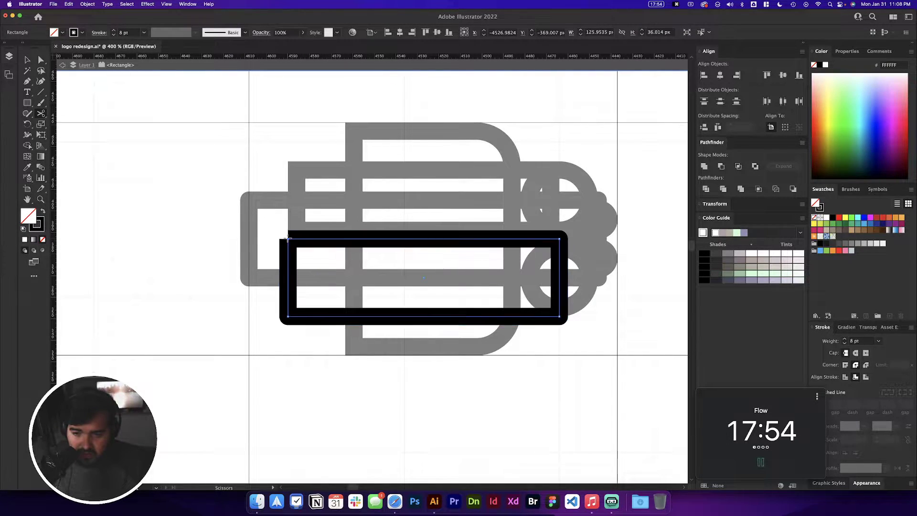
left_click(560, 239)
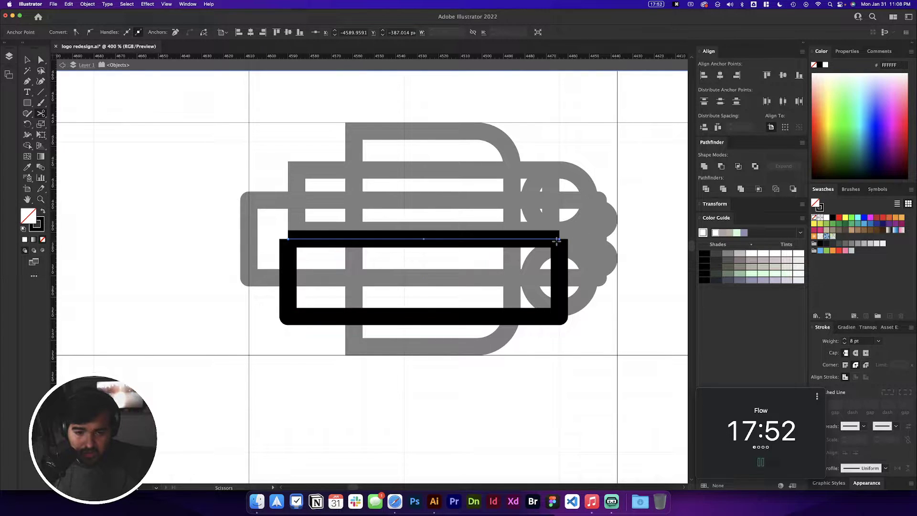
key("v")
left_click(355, 235)
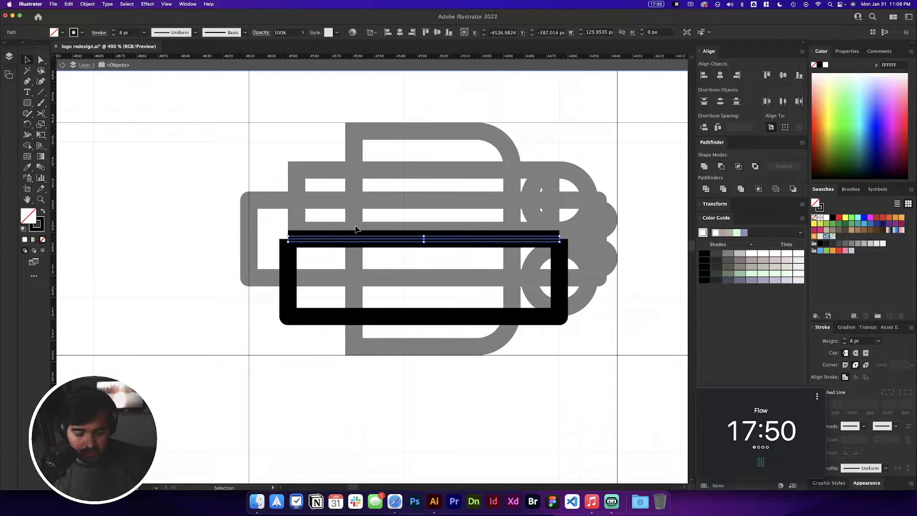
key("Delete")
double_click(327, 214)
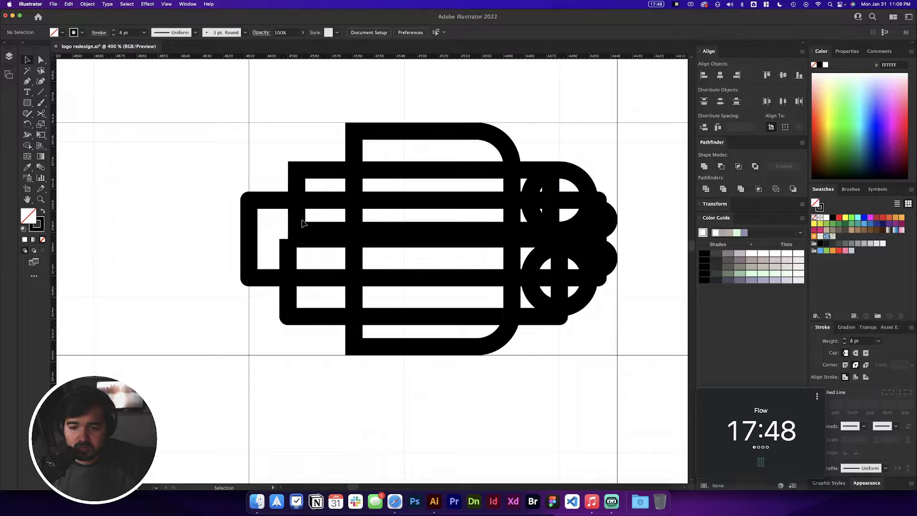
Isolate the upper wide rectangle, split it at its two lower corners with the Scissors tool and delete its bottom edge.
double_click(303, 224)
key("c")
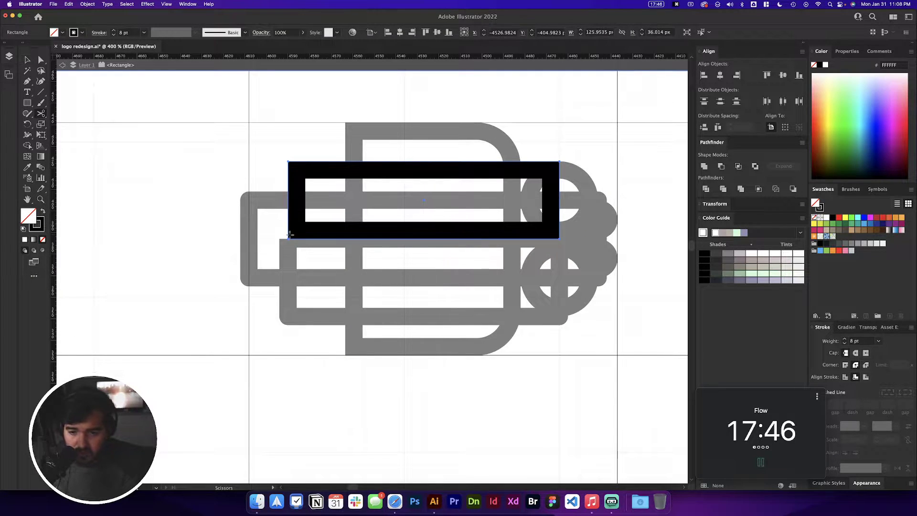
left_click(287, 239)
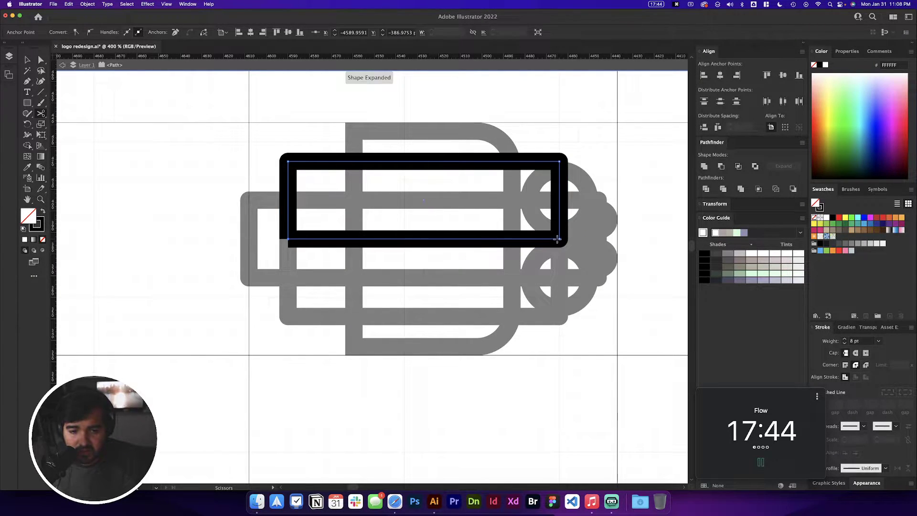
left_click(561, 242)
left_click(553, 265)
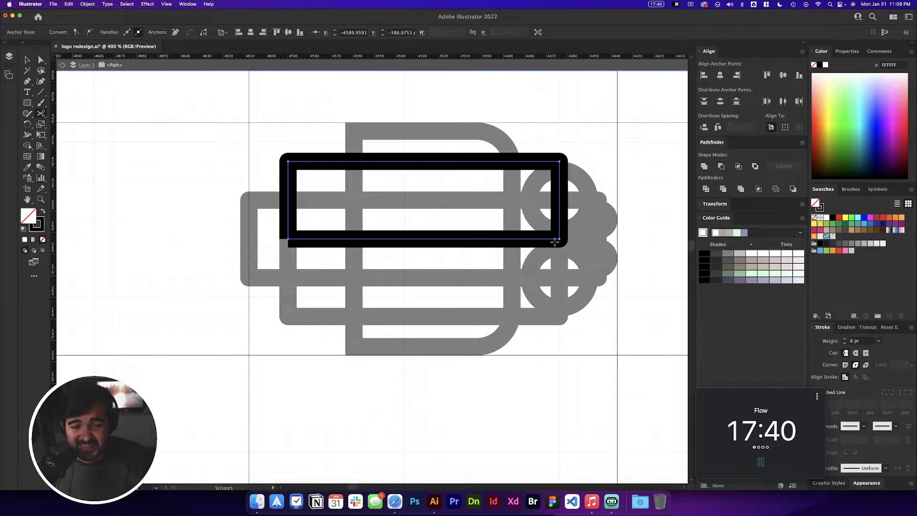
left_click(558, 240)
key("v")
key("Delete")
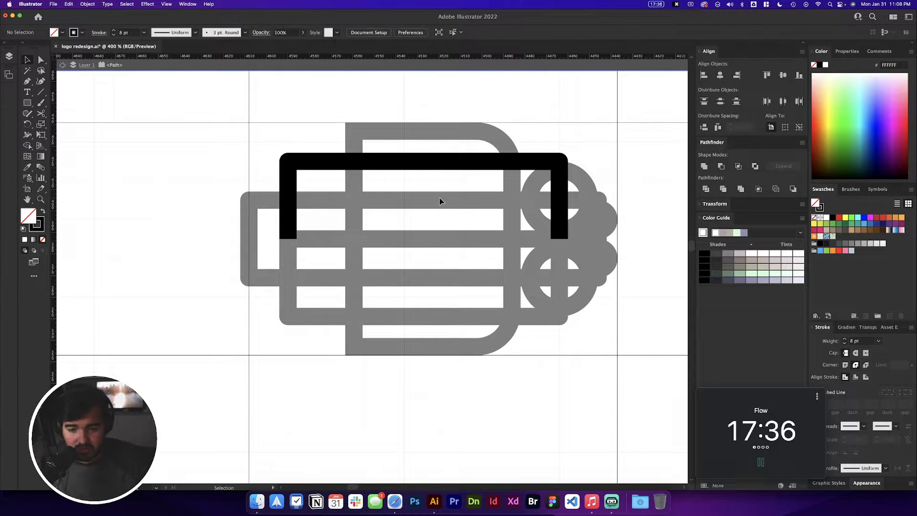
double_click(432, 379)
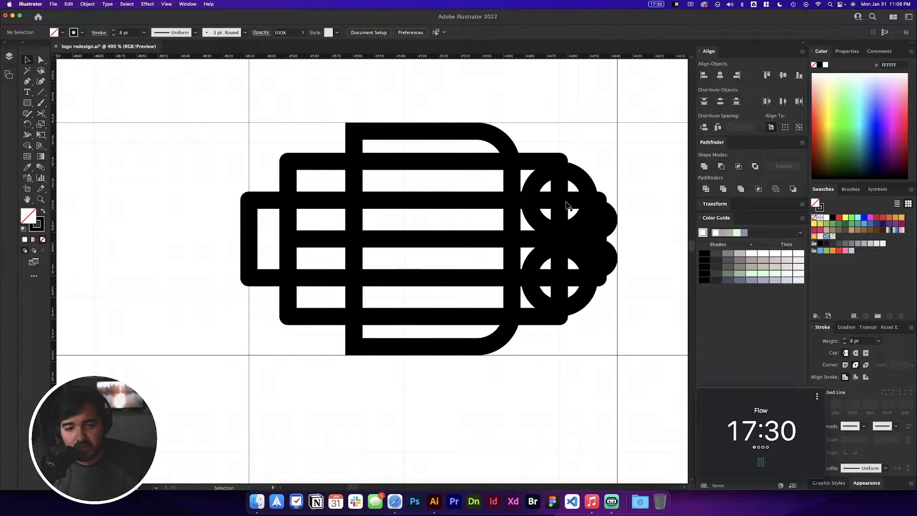
Align the strokes of the two small circles to the centre of their paths.
left_click(596, 200)
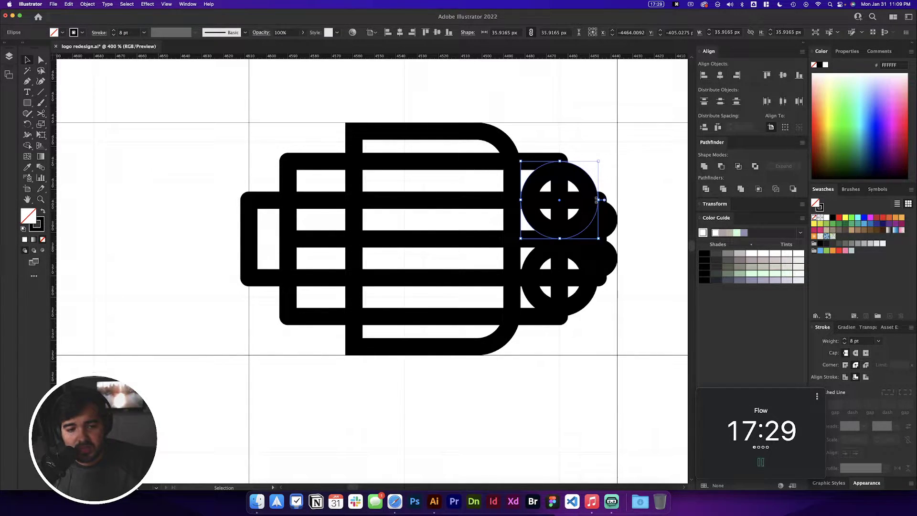
left_click(610, 220)
left_click(603, 264, "shift")
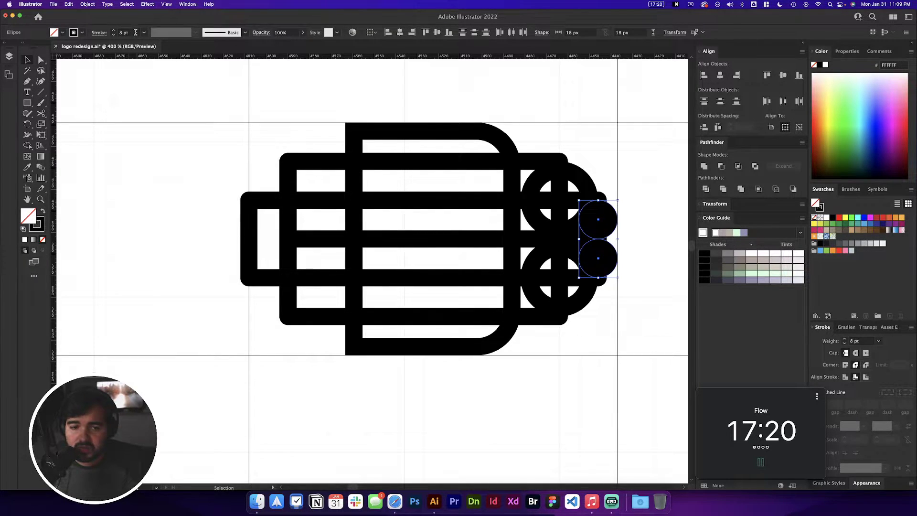
left_click(865, 376)
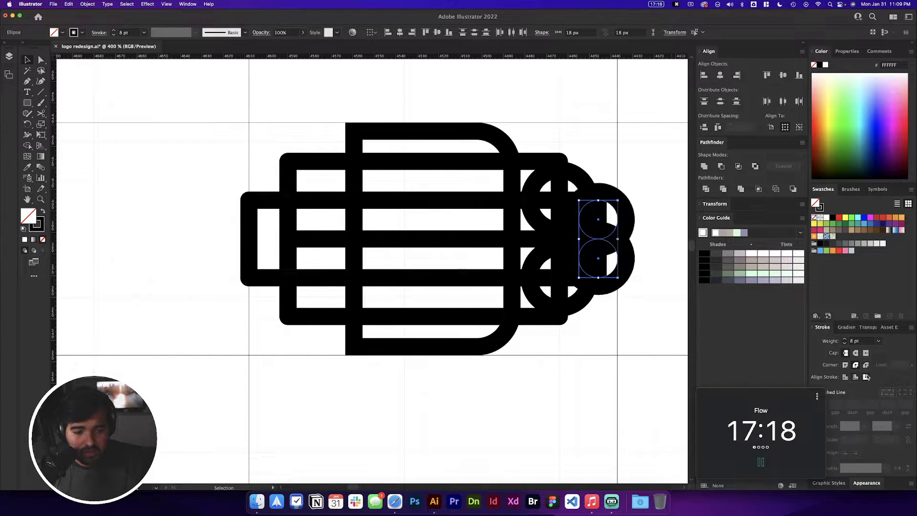
left_click(846, 377)
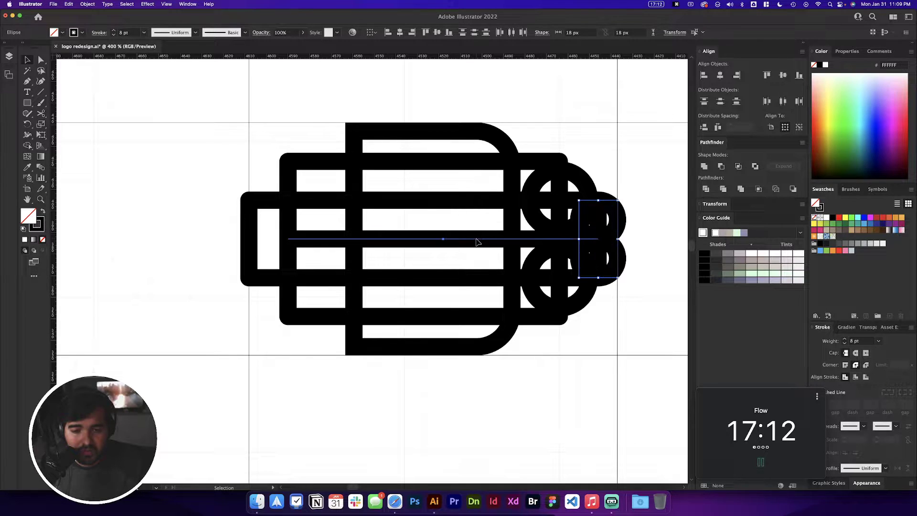
left_click(480, 238)
left_click(190, 134)
Duplicate the whole monogram and place the copy about 234 px to the right of the original at the same height.
scroll(208, 184, "down", 1)
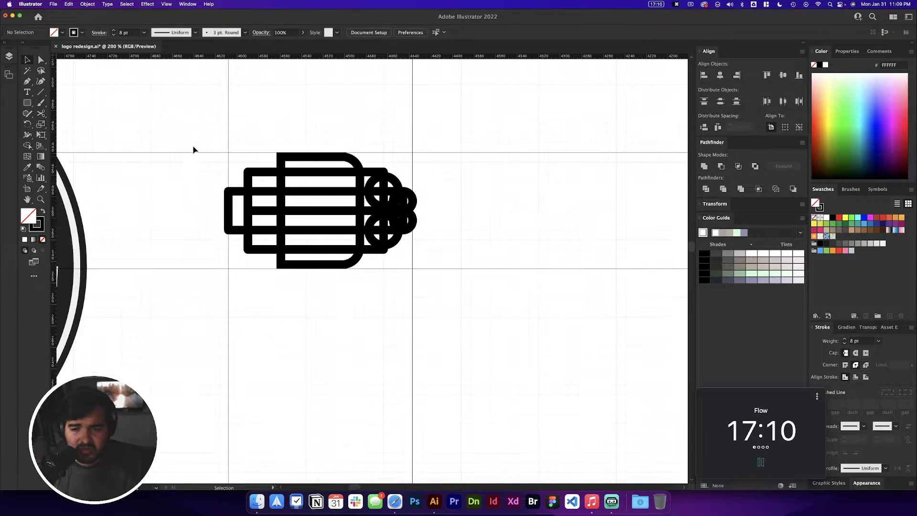
left_click_drag(353, 254, 608, 247)
scroll(608, 247, "right", 5)
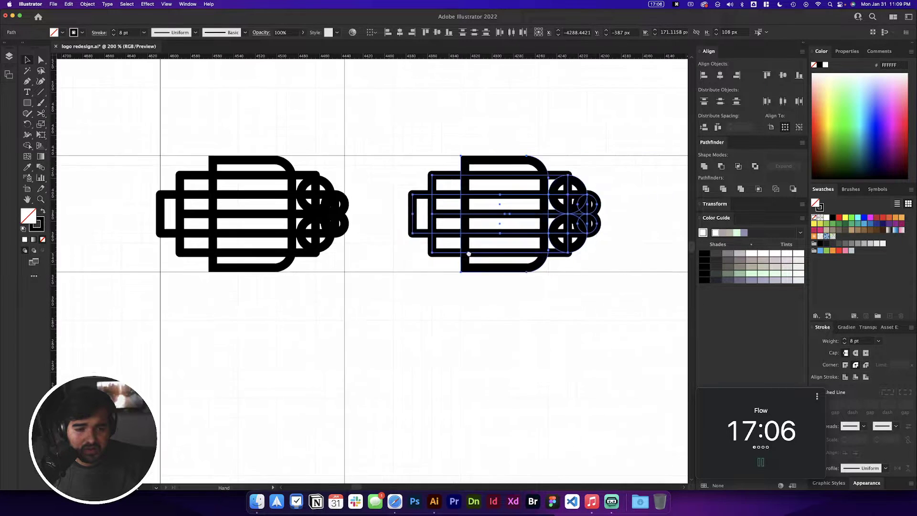
left_click(452, 133)
Align the strokes of the copy's two large circles to the centre of their paths.
scroll(452, 132, "up", 1)
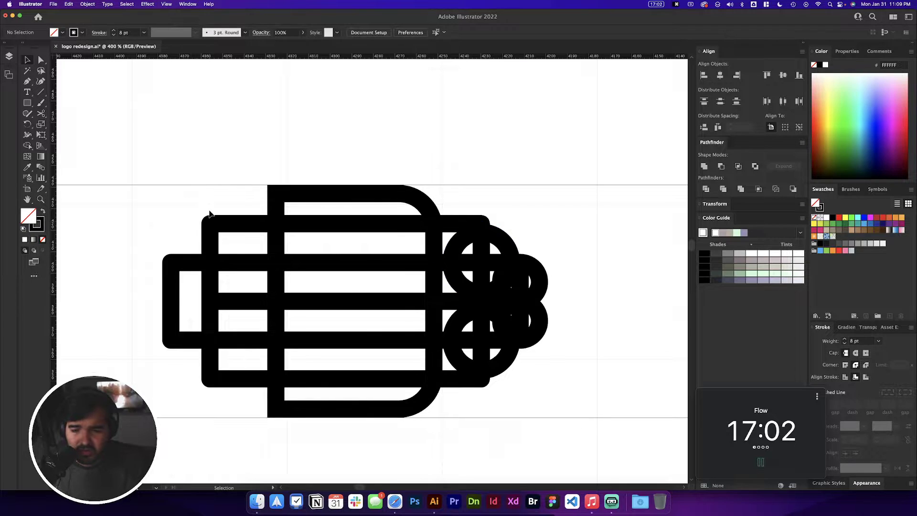
left_click(508, 259, "shift")
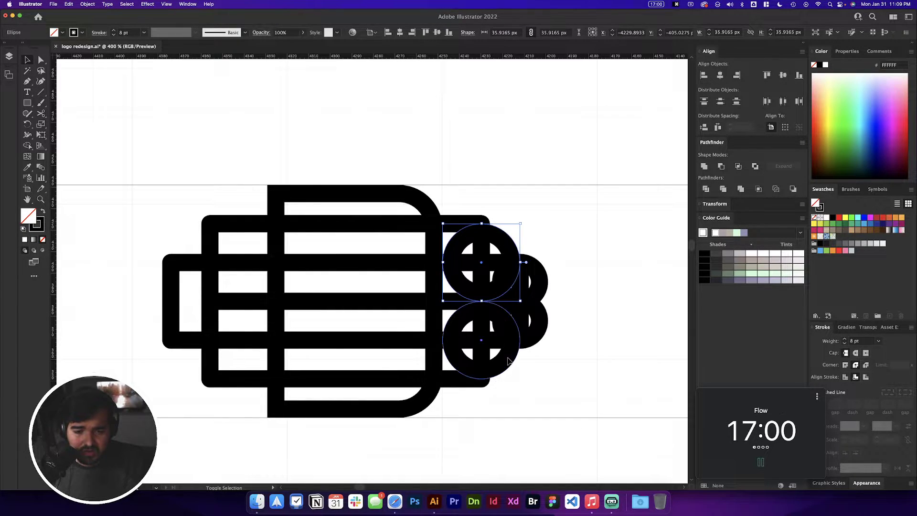
left_click(506, 339, "shift")
left_click(845, 377)
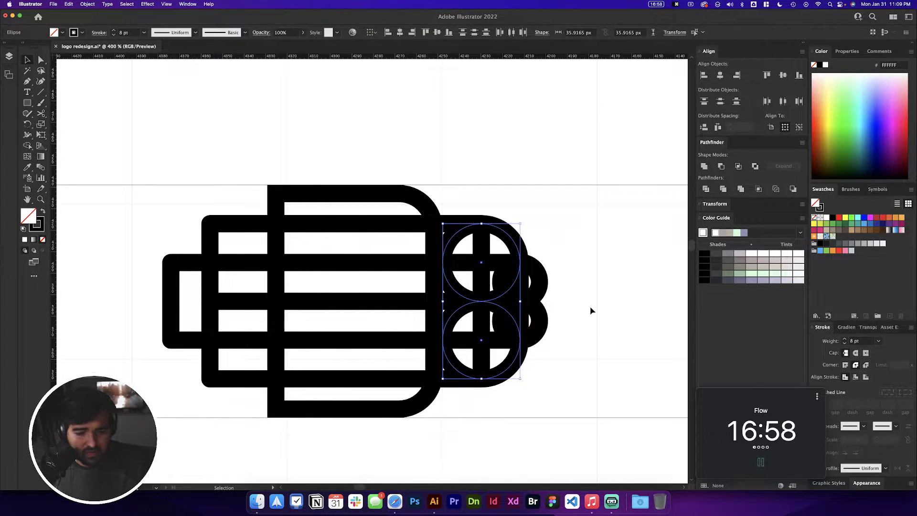
left_click(553, 356)
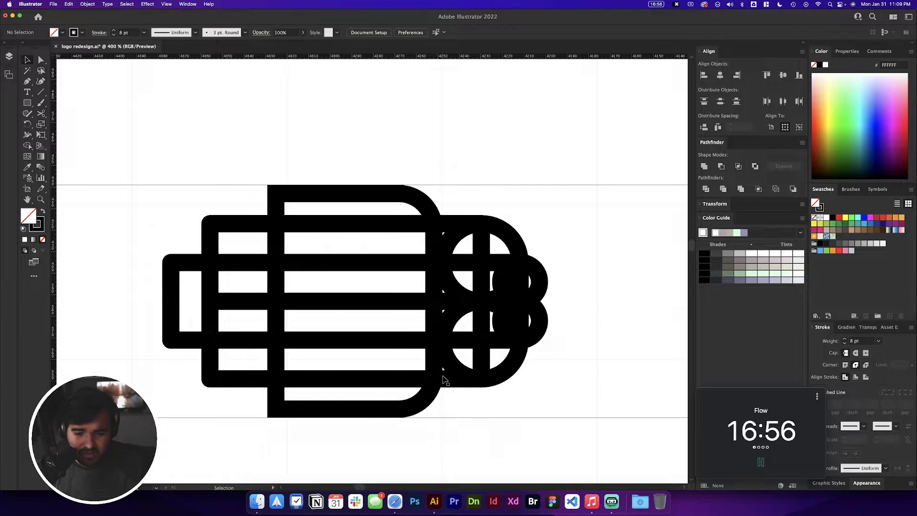
Isolate the copy's lower large circle, split it at its top and bottom points with the Scissors tool and delete its left half.
left_click(343, 382)
left_click(508, 373, "shift")
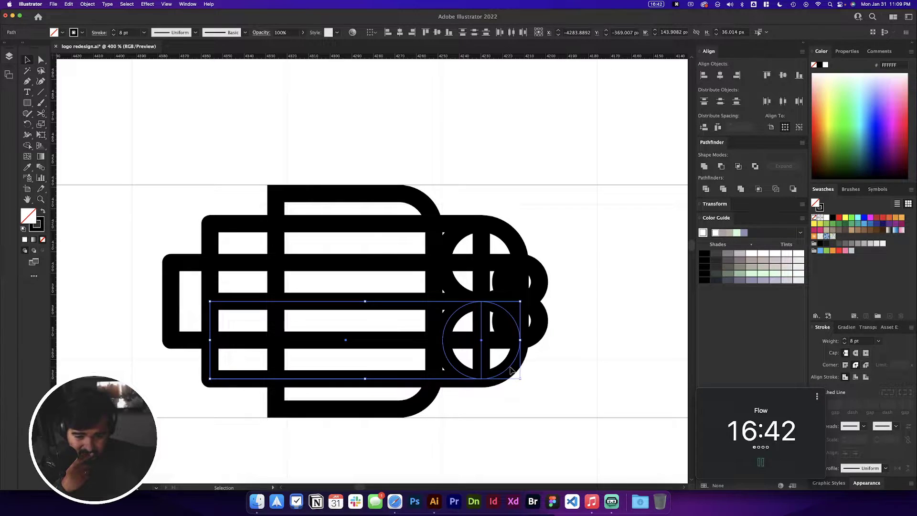
key("shift+super+a")
double_click(499, 375)
key("c")
left_click(481, 379)
left_click(482, 301)
key("v")
key("Delete")
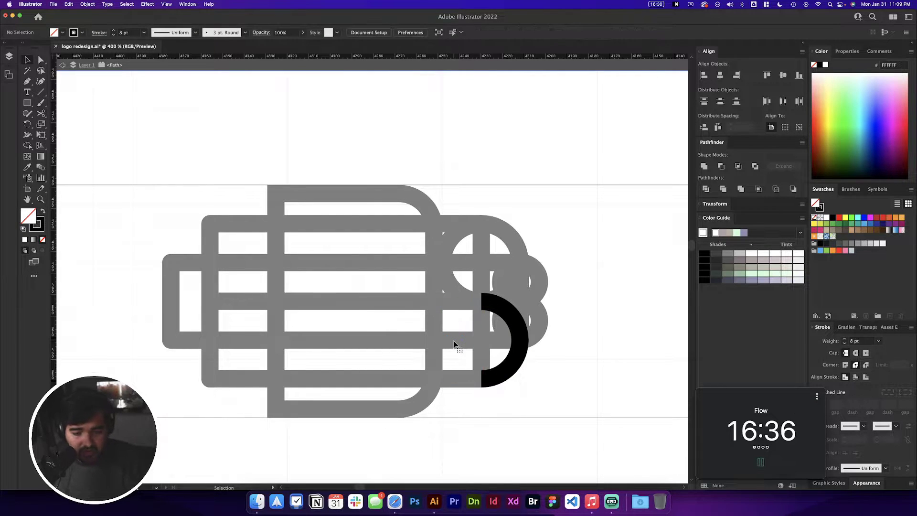
double_click(603, 311)
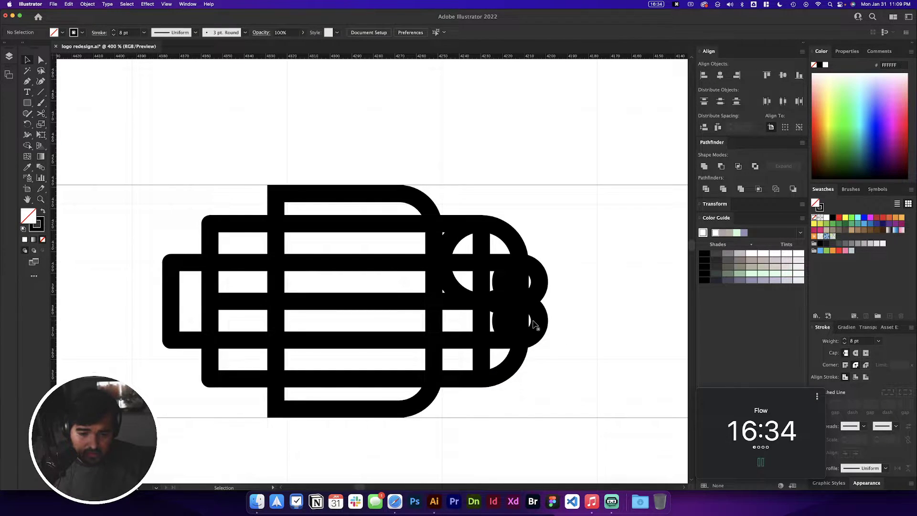
Isolate the lower small circle, split it at its top and bottom points with the Scissors tool and delete its left half.
left_click(539, 321)
double_click(542, 319)
key("c")
left_click(521, 340)
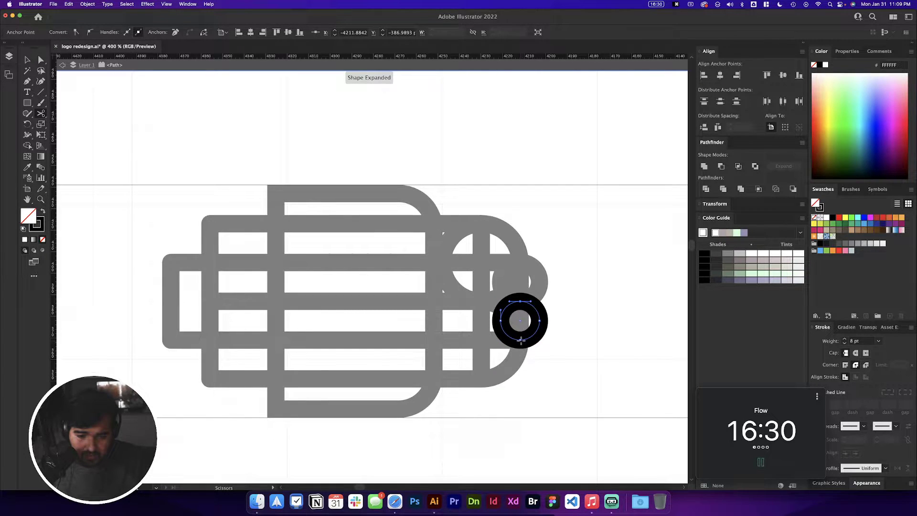
key("v")
left_click(509, 324)
key("Delete")
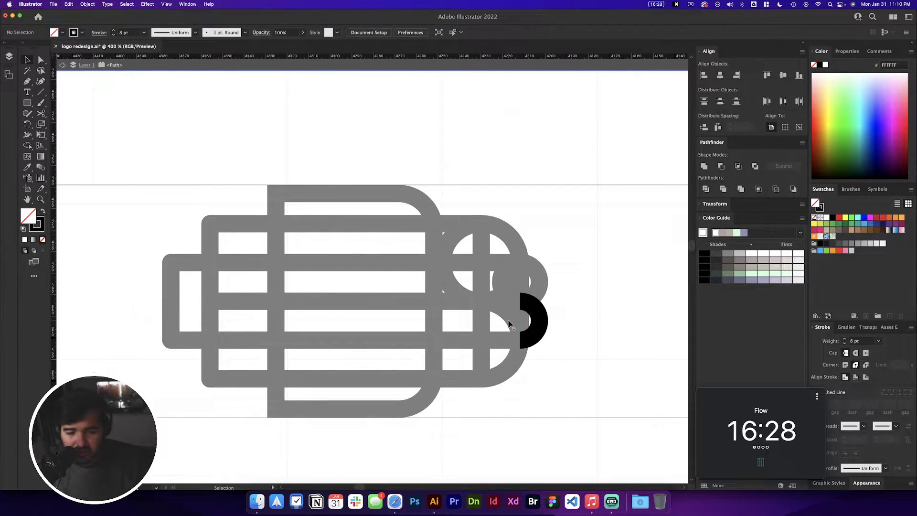
key("Escape")
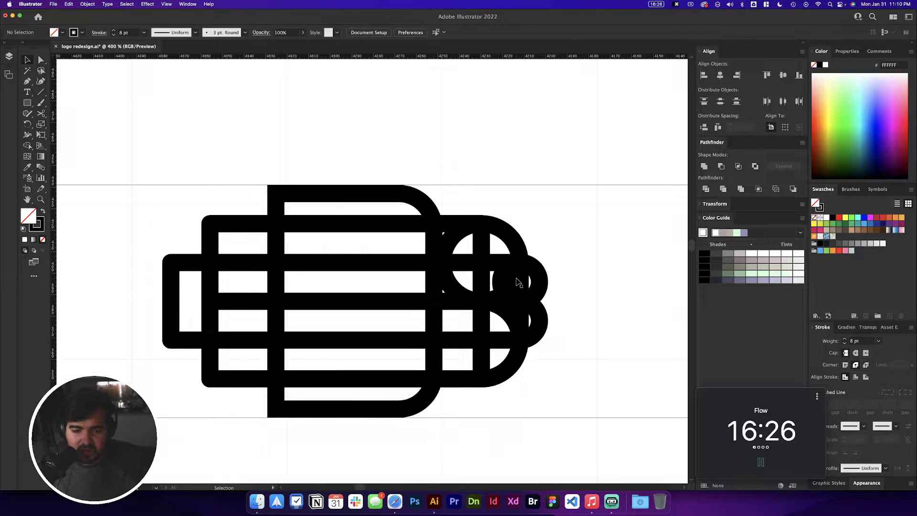
Isolate the upper large circle, split it at its top and bottom points with the Scissors tool and delete its left half.
left_click(452, 242)
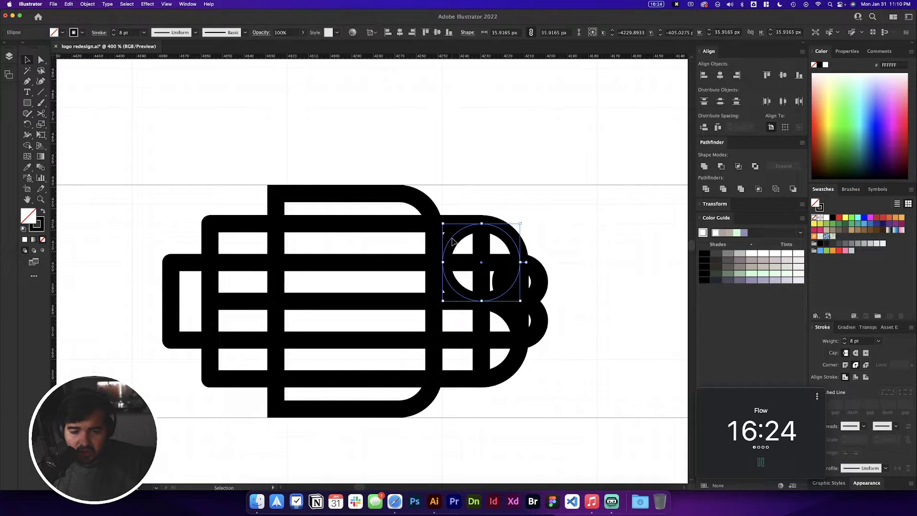
double_click(454, 242)
key("c")
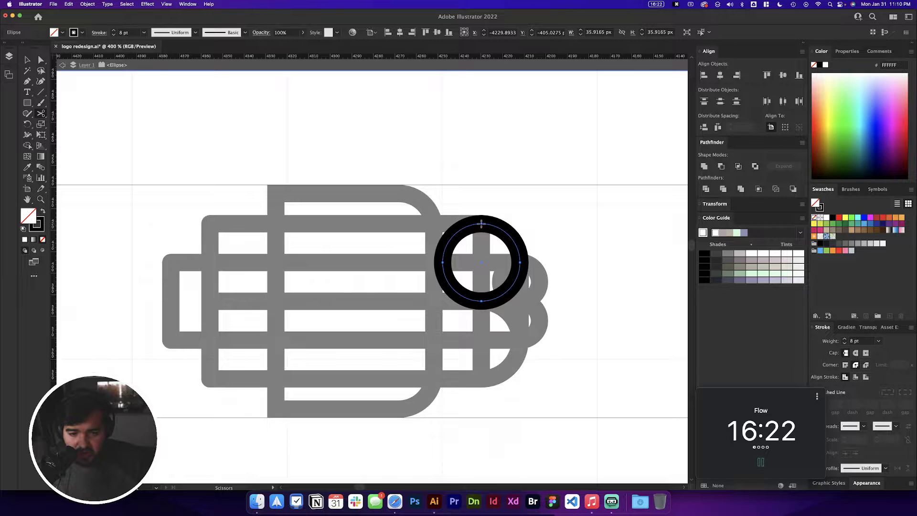
left_click(480, 224)
left_click(481, 300)
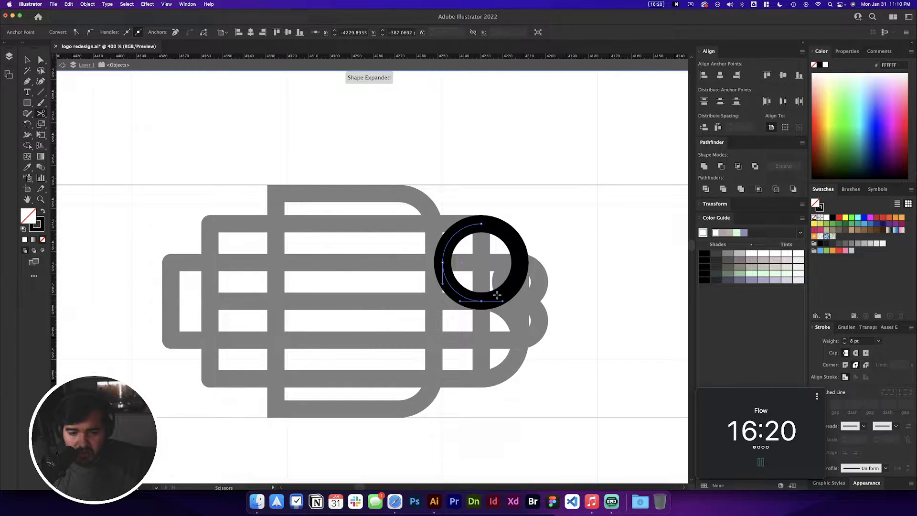
key("v")
left_click(435, 263)
key("Delete")
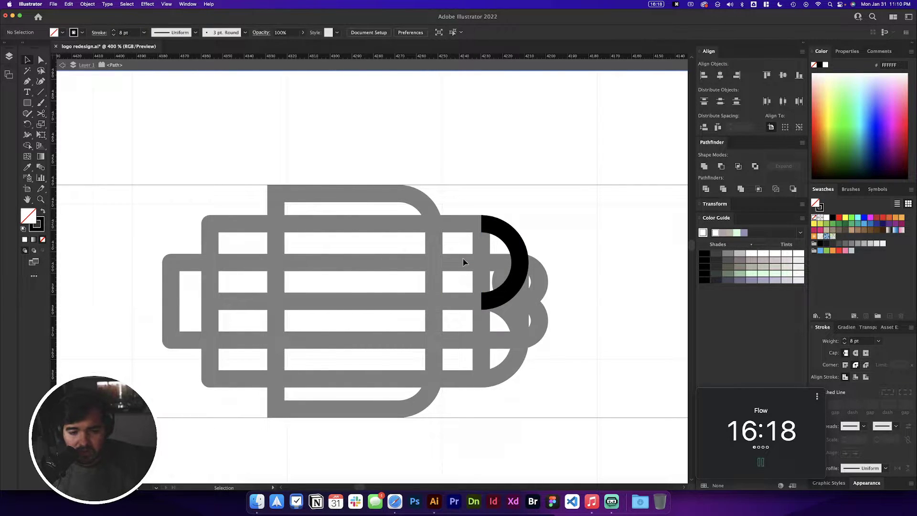
double_click(565, 256)
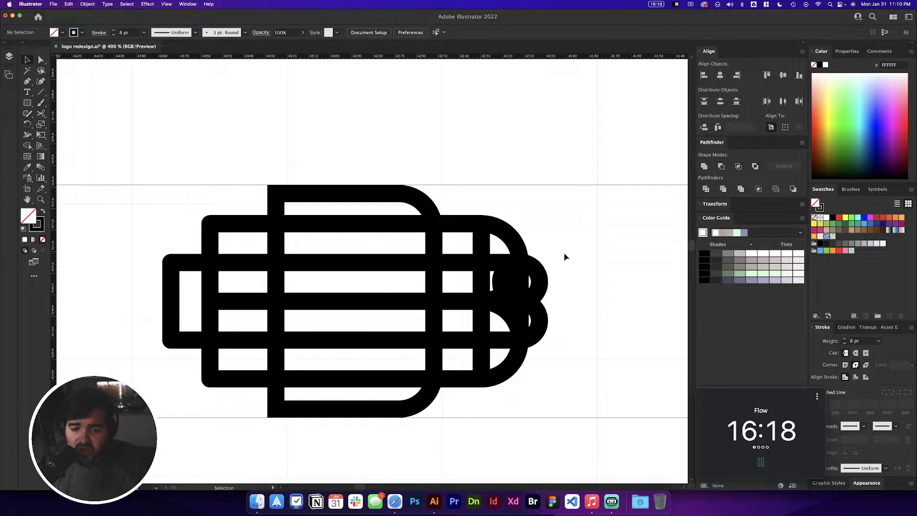
Isolate the upper wide open rectangle, cut it at its upper-right corner with the Scissors tool and delete its right edge.
left_click(482, 244)
double_click(483, 244)
key("c")
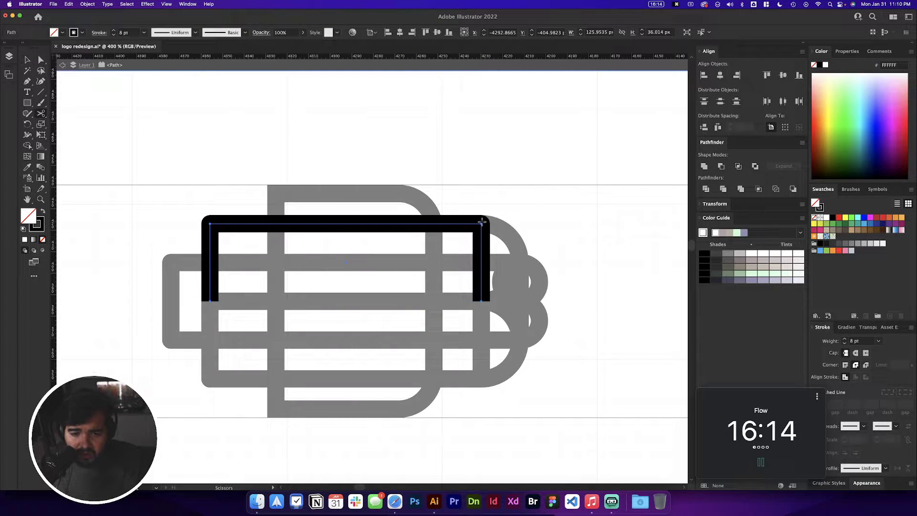
left_click(483, 228)
key("v")
left_click(481, 266)
key("Delete")
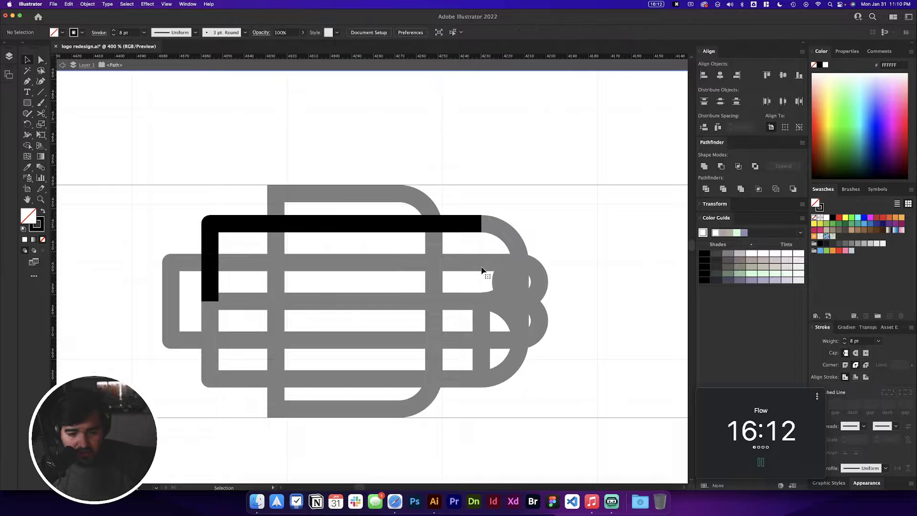
key("Escape")
Isolate the lower wide open rectangle, cut it at its lower-right corner with the Scissors tool and delete its right edge.
left_click(483, 368)
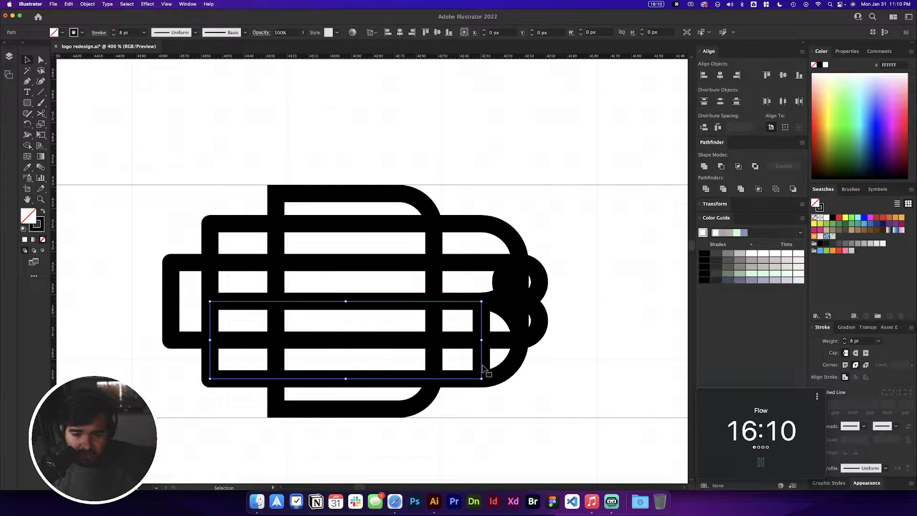
double_click(482, 367)
key("c")
left_click(481, 370)
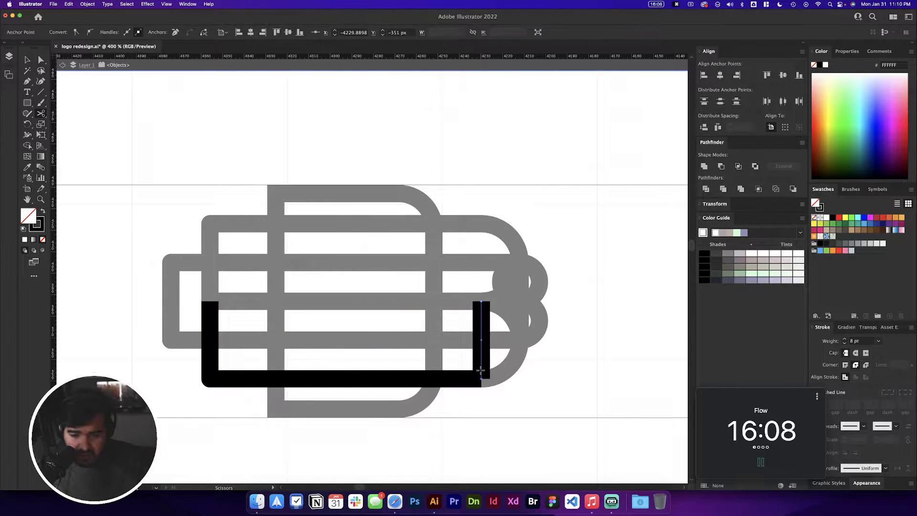
key("Delete")
left_click(529, 392)
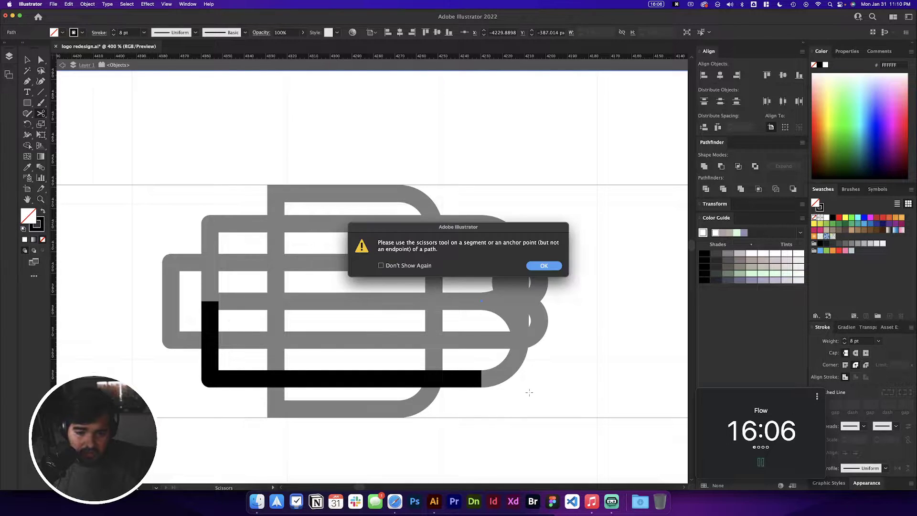
key("Return")
key("v")
left_click(551, 319)
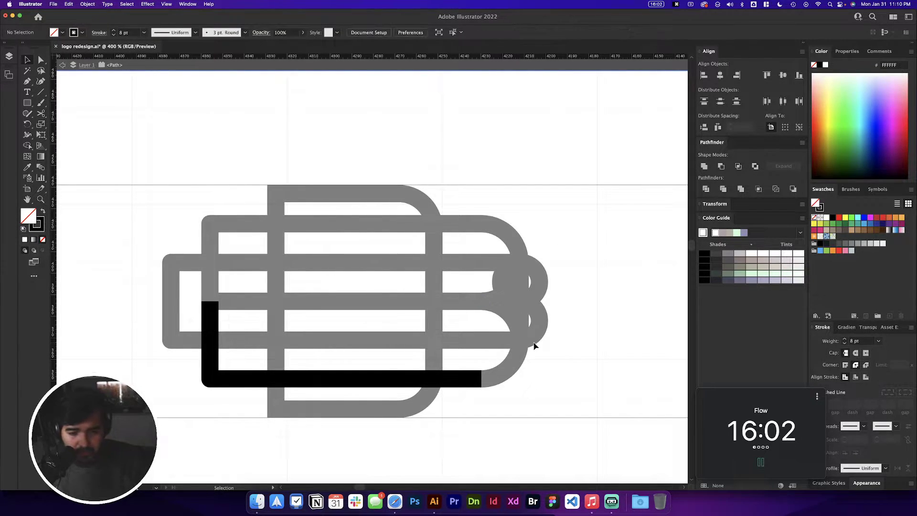
double_click(609, 343)
Split the upper small circle at its top and bottom points with the Scissors tool and delete its left half.
left_click(501, 281)
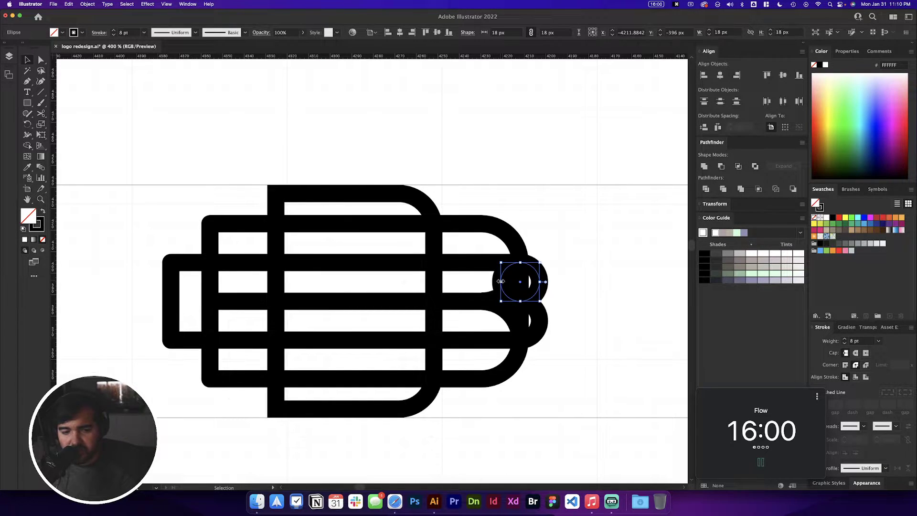
left_click(570, 286)
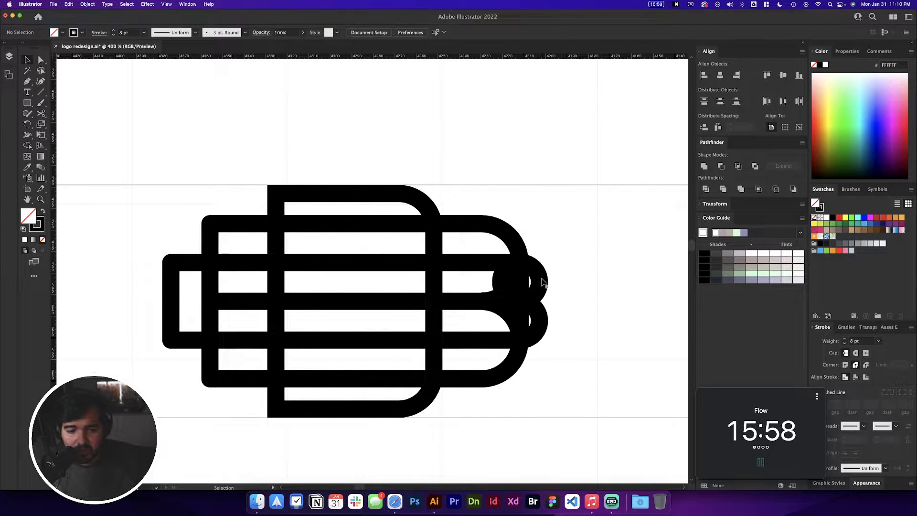
left_click(541, 282)
key("c")
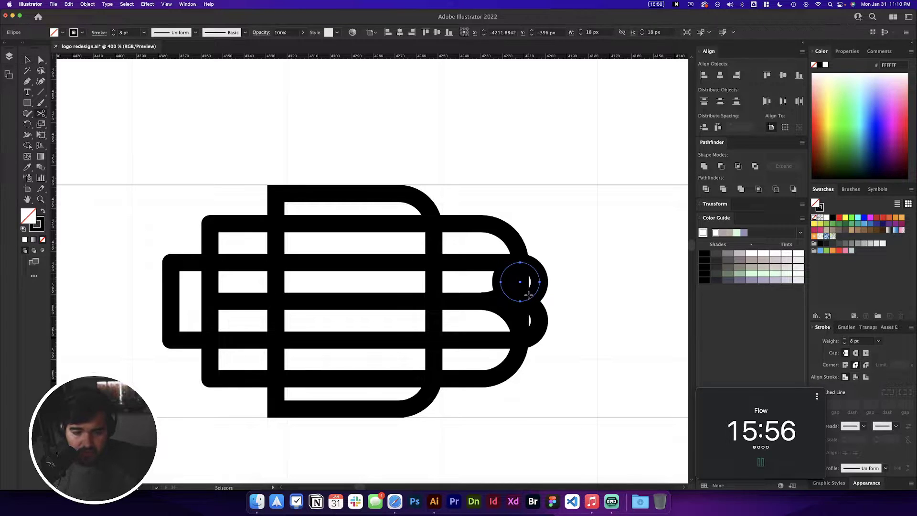
left_click(521, 300)
left_click(519, 262)
key("v")
left_click(506, 284)
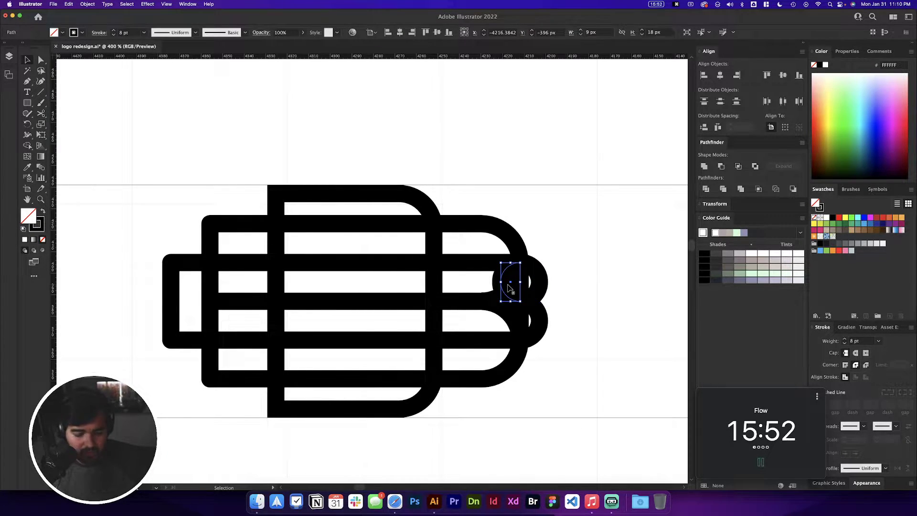
key("Delete")
Delete the long centre line ending where the two small arcs meet, and select the upper narrow rectangle's path.
left_click(519, 301)
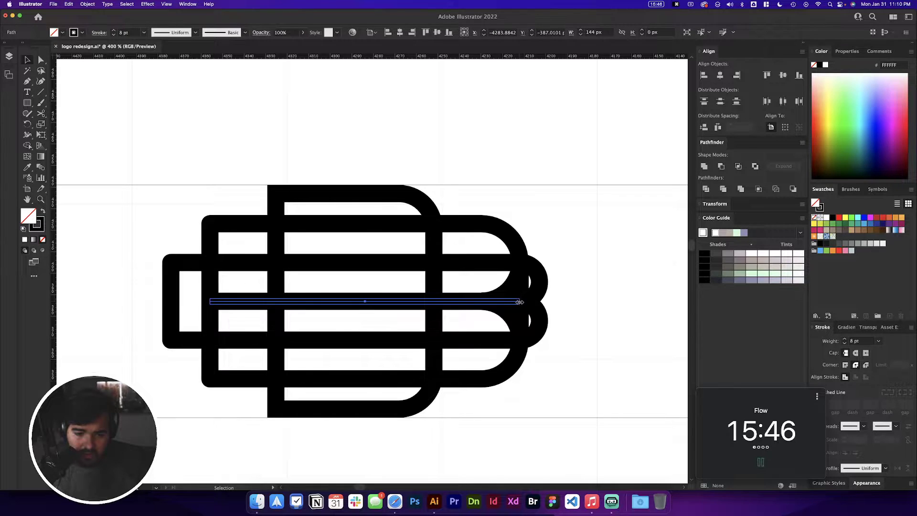
left_click(519, 303)
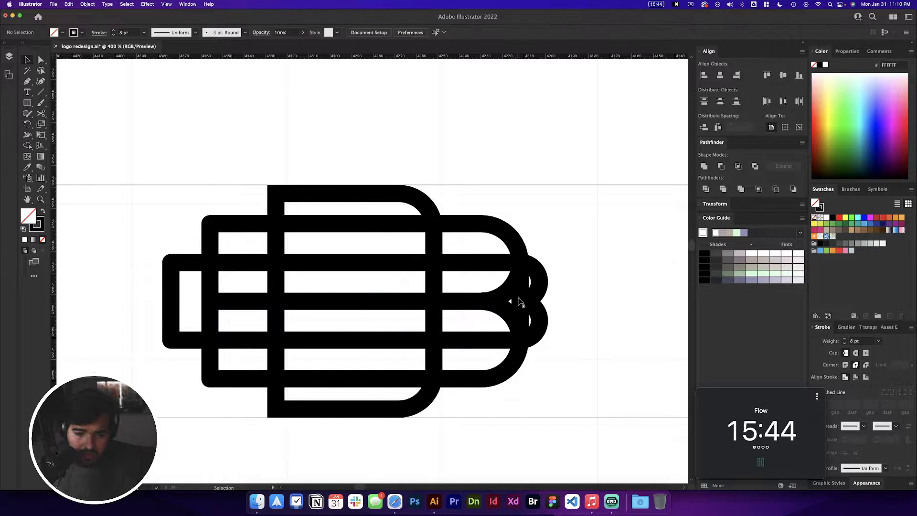
left_click(525, 302)
key("super+z")
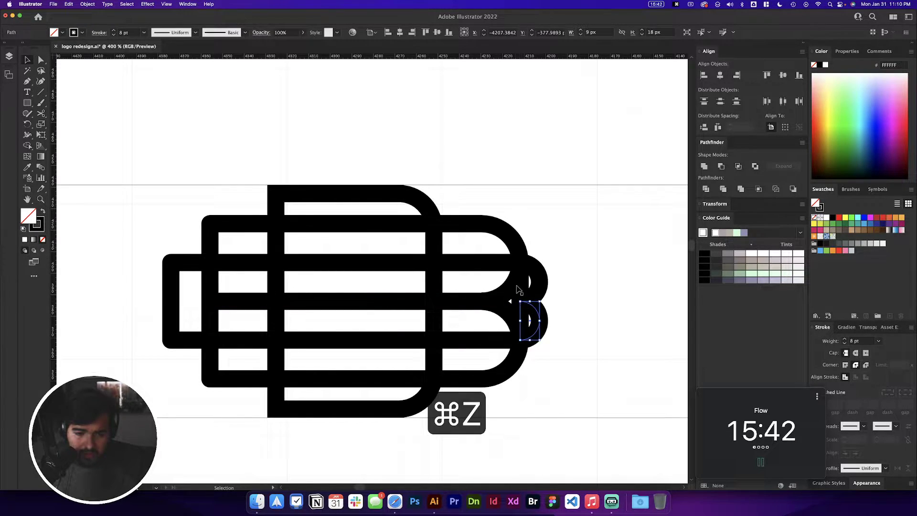
left_click(482, 266)
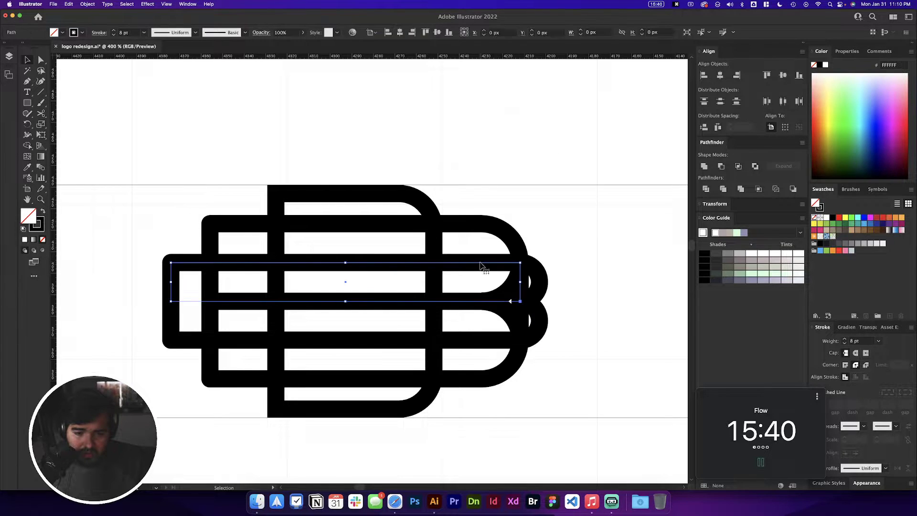
Isolate the upper narrow rectangle, cut it at its upper-right corner with the Scissors tool and delete its right edge.
double_click(482, 266)
key("c")
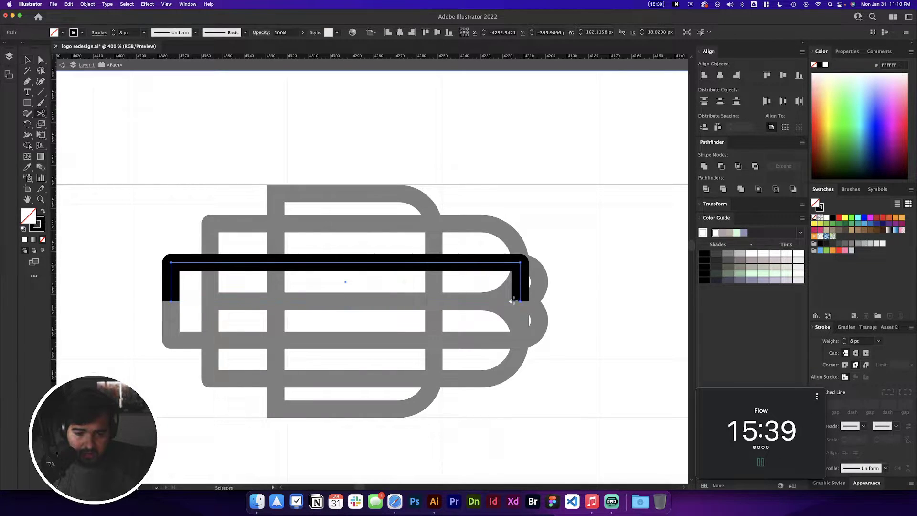
left_click(520, 262)
key("Delete")
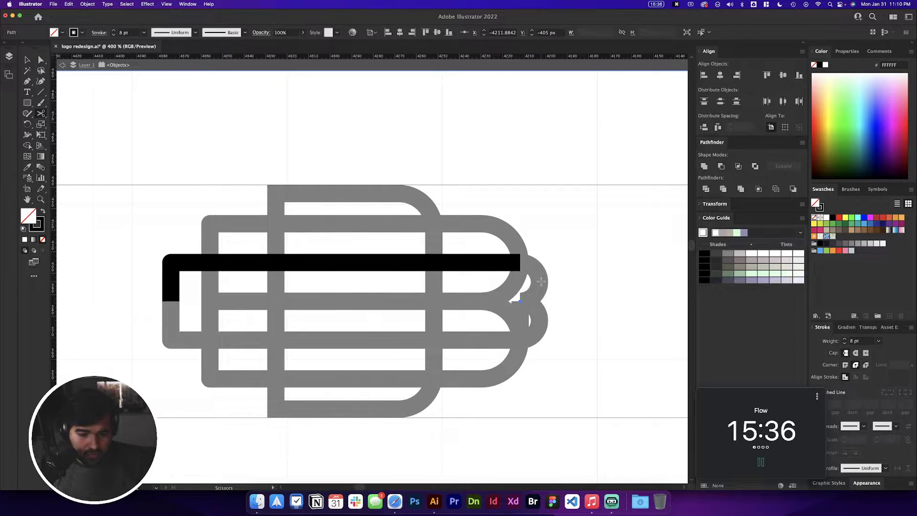
key("v")
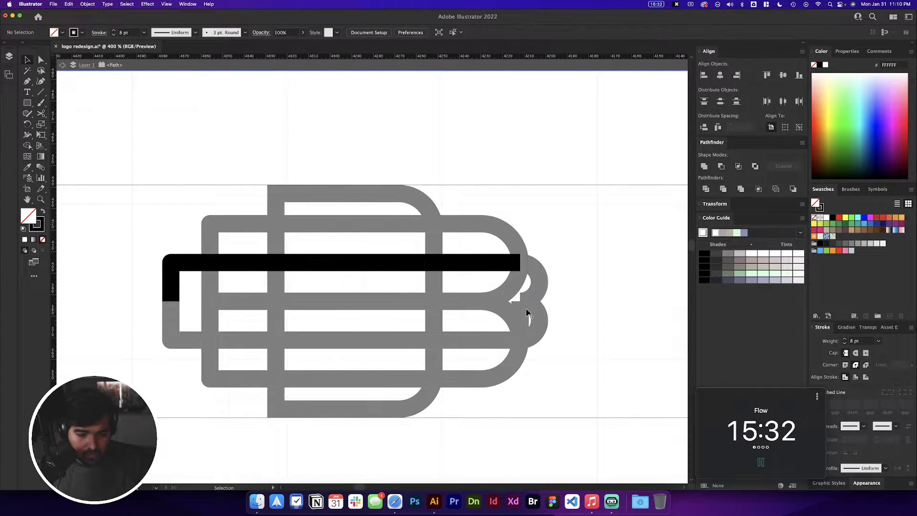
double_click(585, 355)
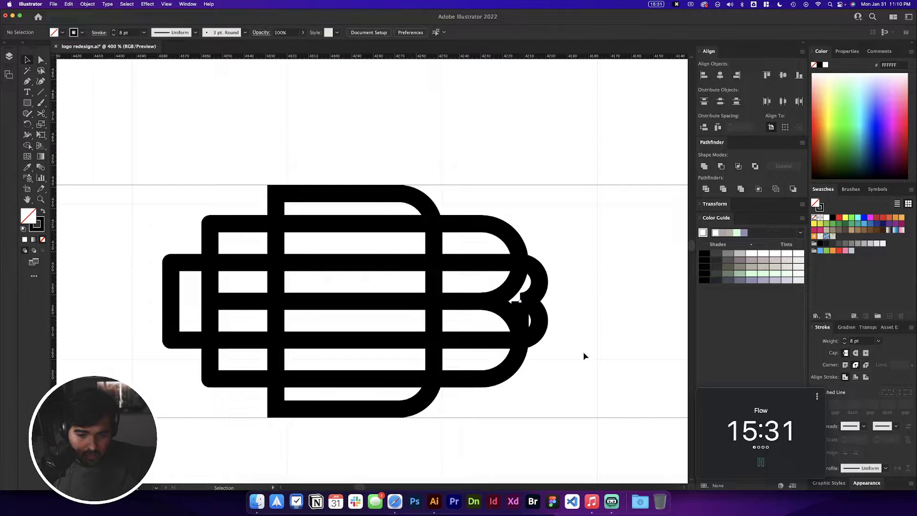
Isolate the lower narrow rectangle, cut it at its lower-right corner with the Scissors tool and delete its right edge.
left_click(482, 340)
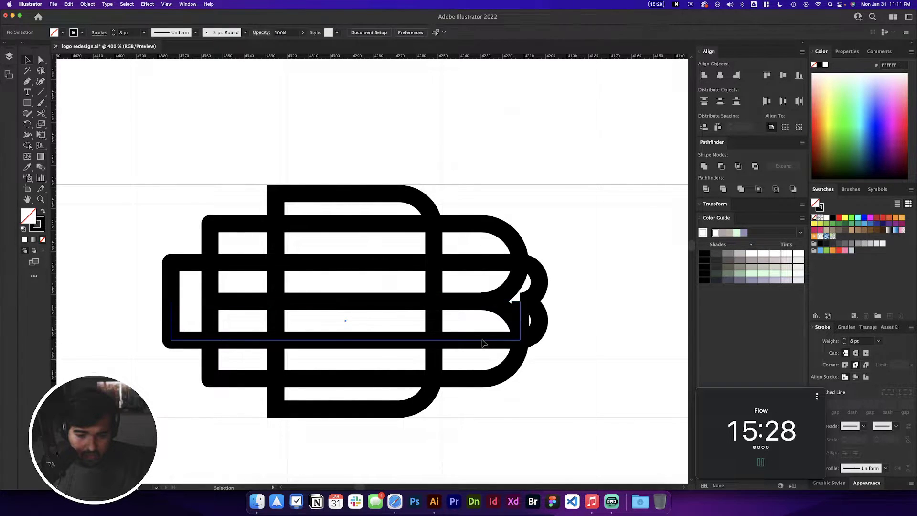
double_click(483, 341)
key("c")
left_click(522, 340)
key("v")
left_click(523, 318)
key("Delete")
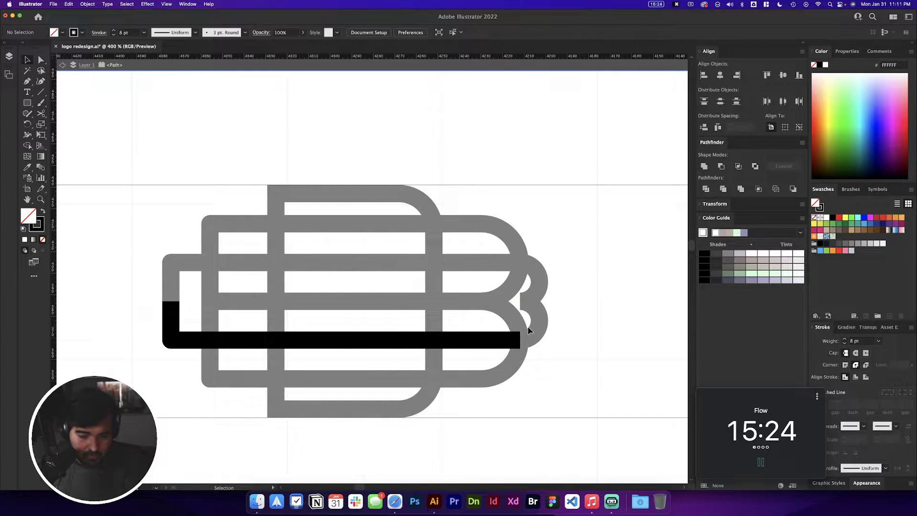
double_click(573, 324)
left_click(454, 303)
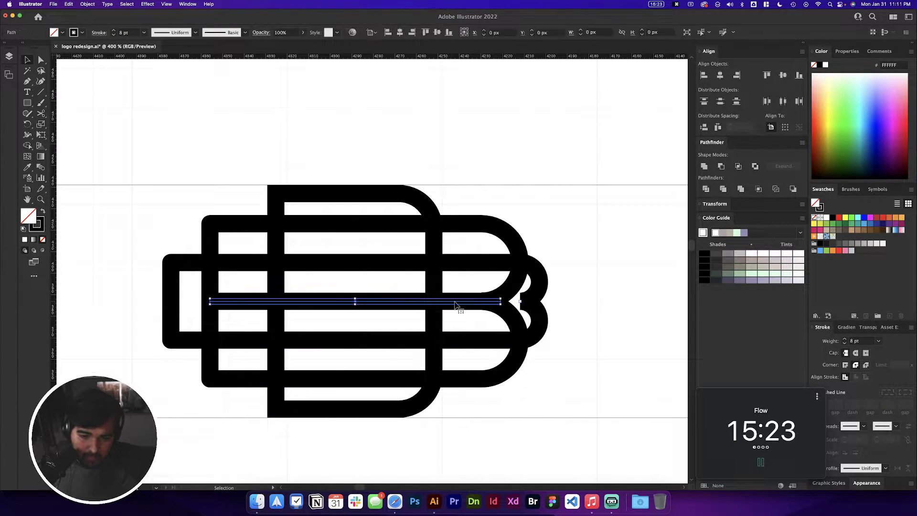
key("a")
left_click(512, 309)
key("cmd+z")
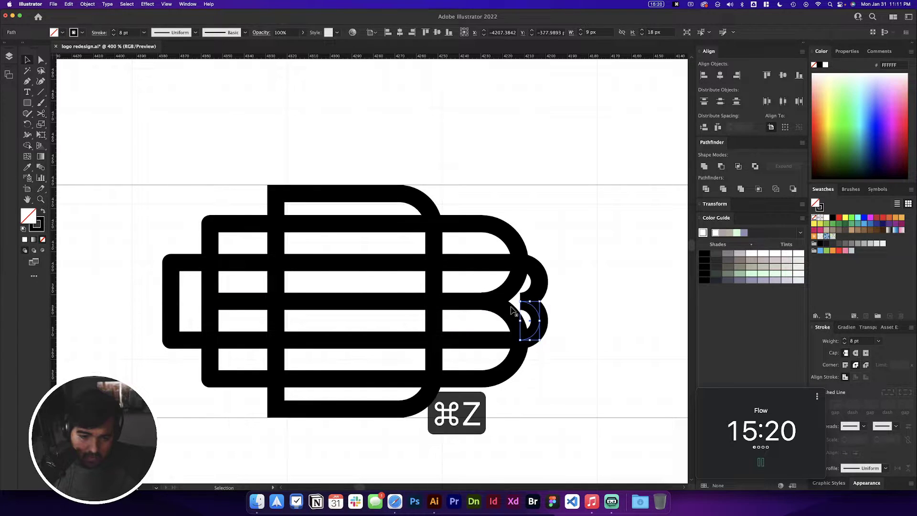
key("super+z")
Extend the right end of the horizontal centre line to the point where the two small arcs meet.
left_click(468, 300)
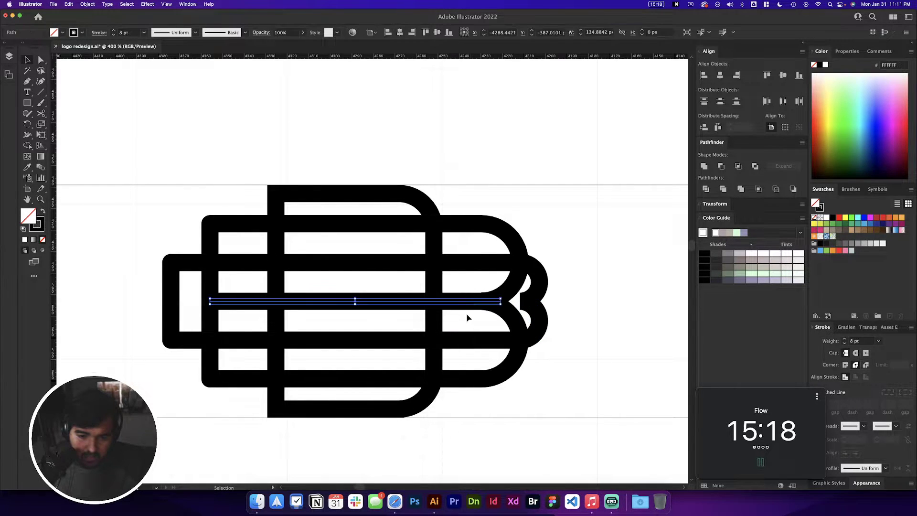
left_click_drag(501, 302, 520, 301)
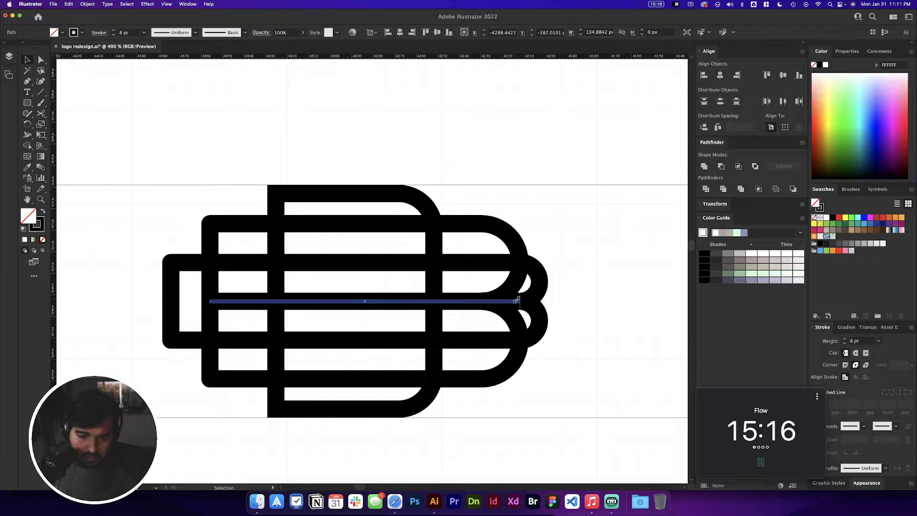
left_click(591, 351)
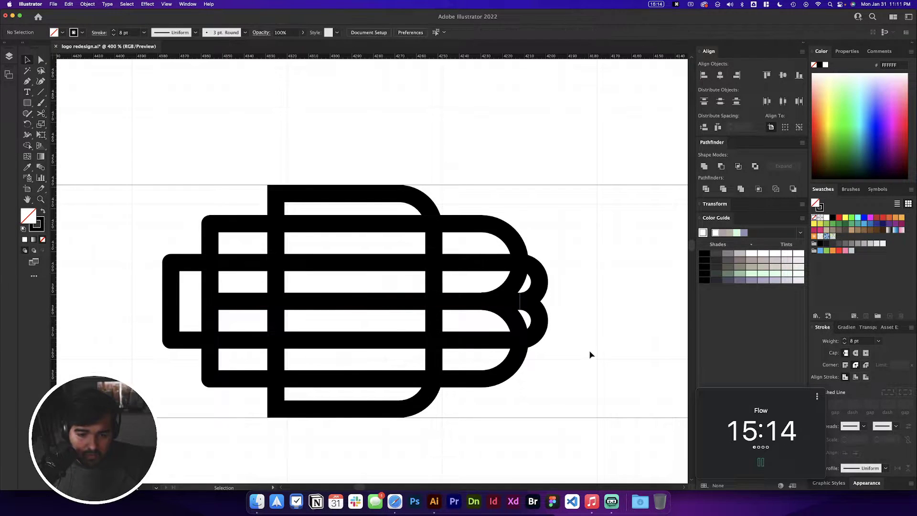
Select the whole trimmed monogram and give its strokes sharp corners with the Miter Join.
scroll(614, 302, "down", 1)
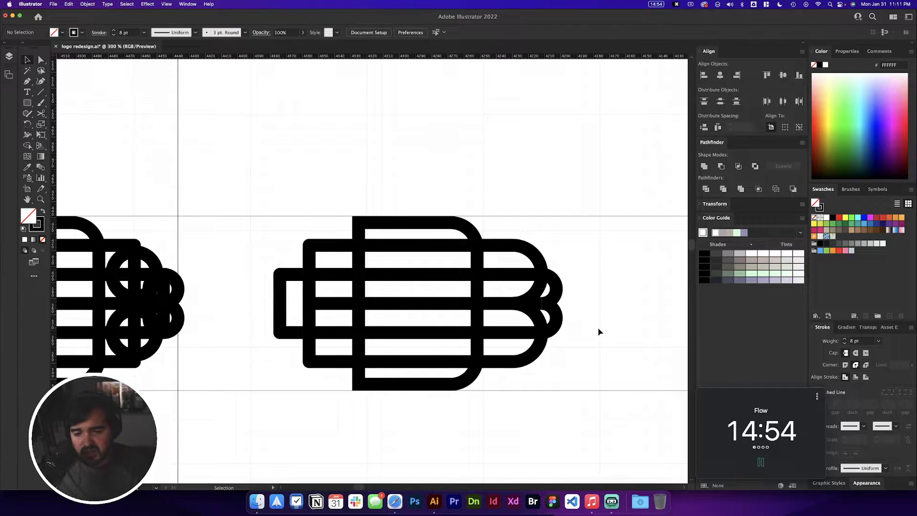
left_click_drag(277, 209, 587, 419)
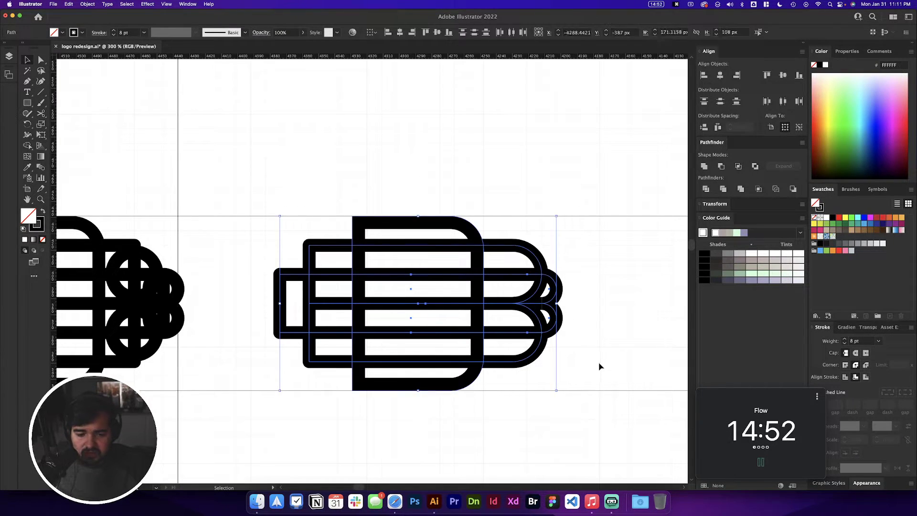
left_click(846, 365)
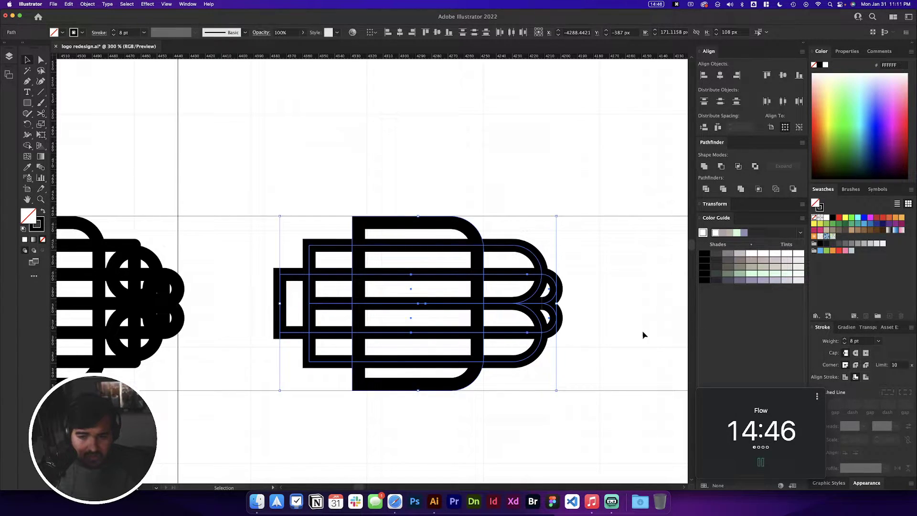
left_click(643, 335)
Select the trimmed monogram beside the original construction and set its stroke weight to 10 pt.
scroll(626, 337, "down", 3)
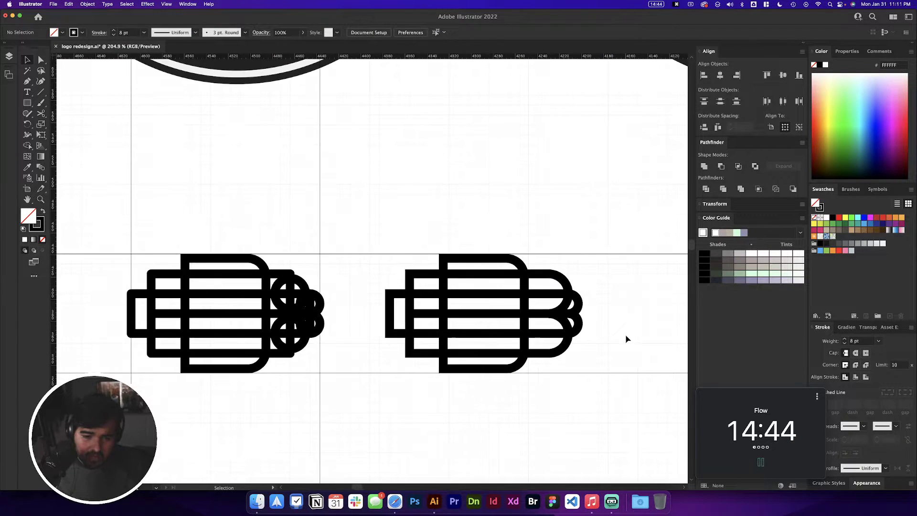
scroll(625, 337, "right", 2)
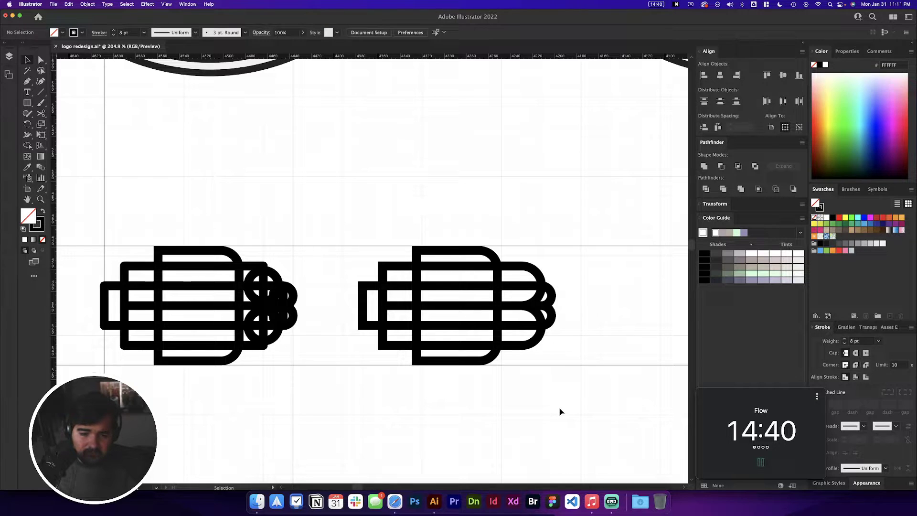
scroll(560, 412, "down", 5)
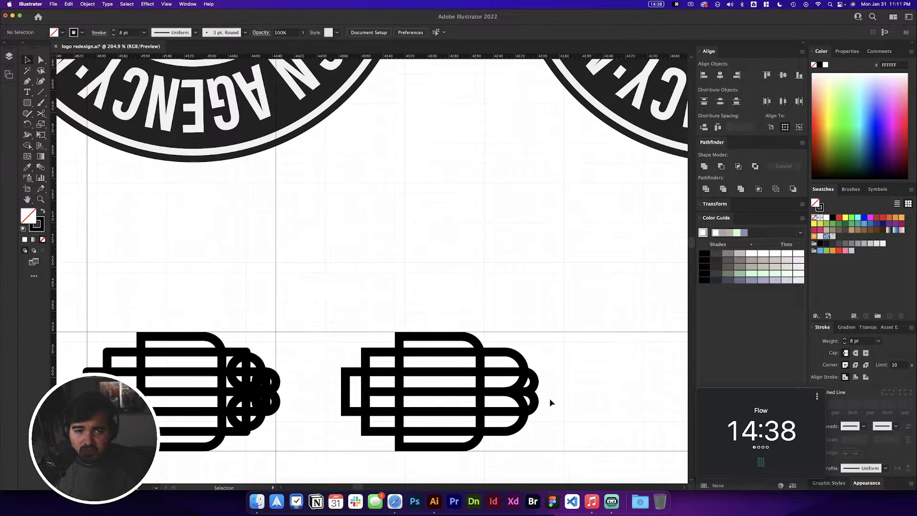
scroll(548, 400, "right", 1)
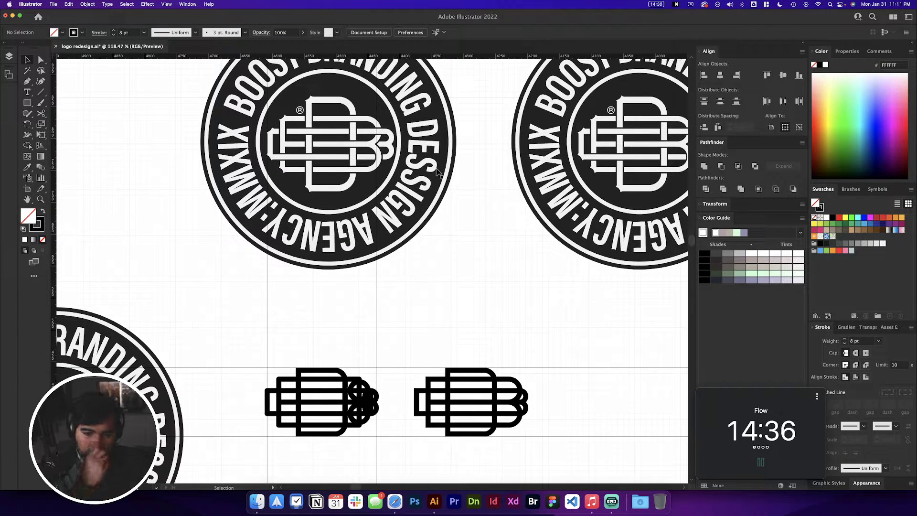
left_click_drag(568, 444, 572, 442)
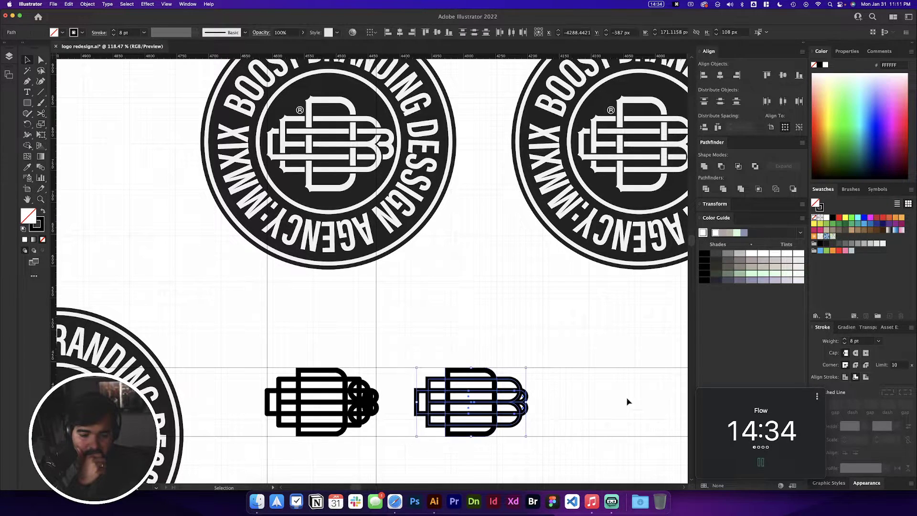
left_click(114, 31)
left_click(114, 32)
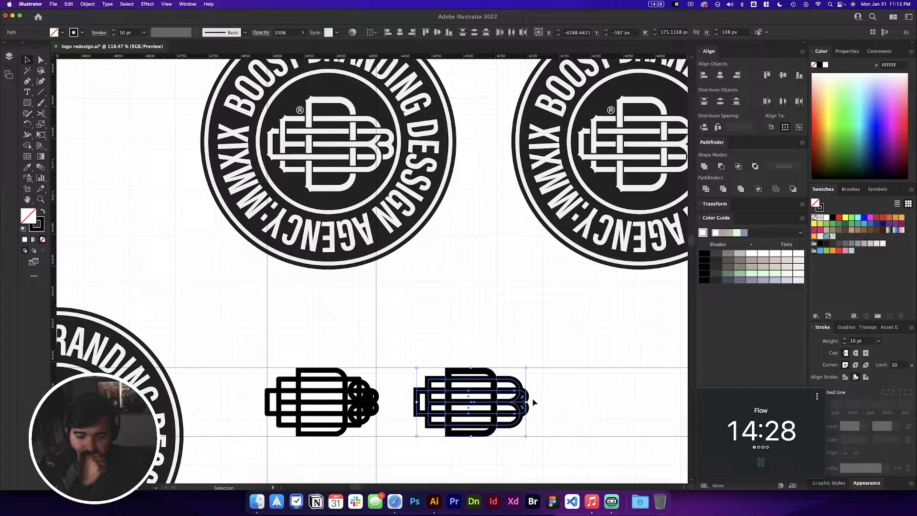
left_click(547, 402)
Select the upper and lower large arcs together and move them horizontally to the left by half their width.
scroll(522, 396, "up", 3)
scroll(523, 396, "up", 2)
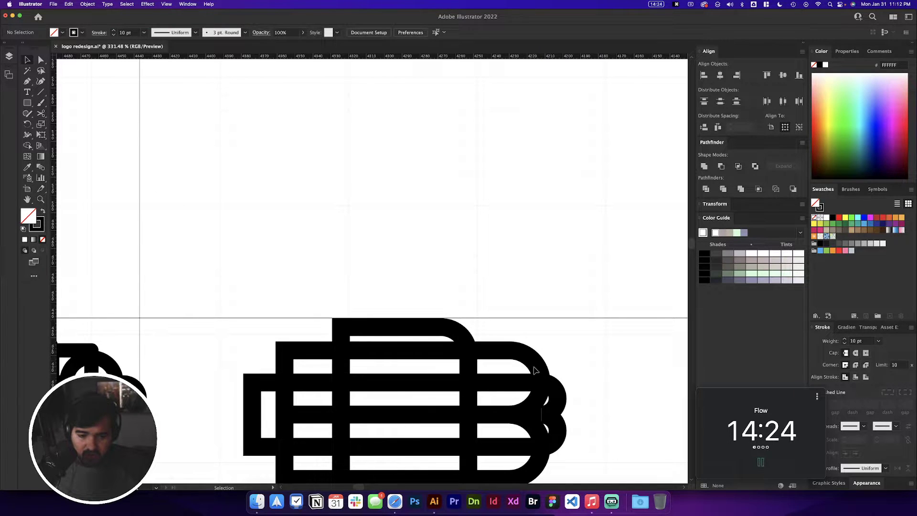
left_click(539, 370)
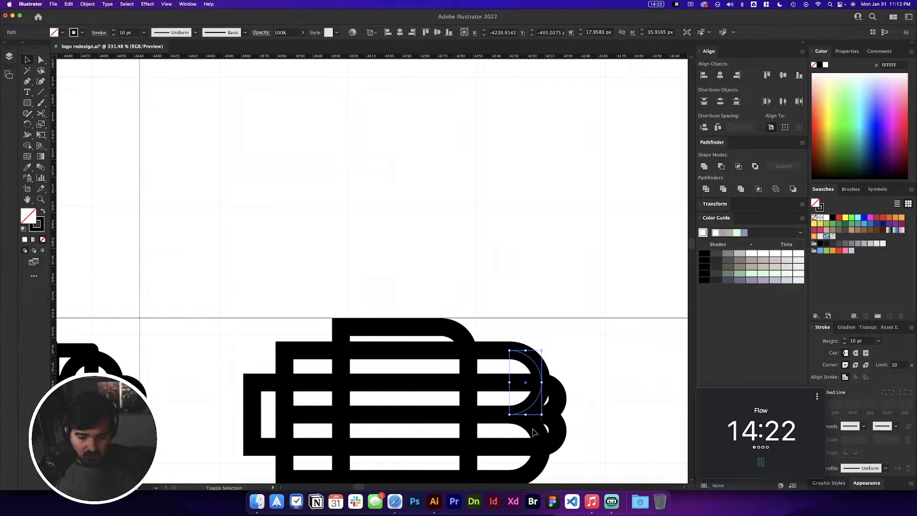
scroll(541, 441, "down", 3)
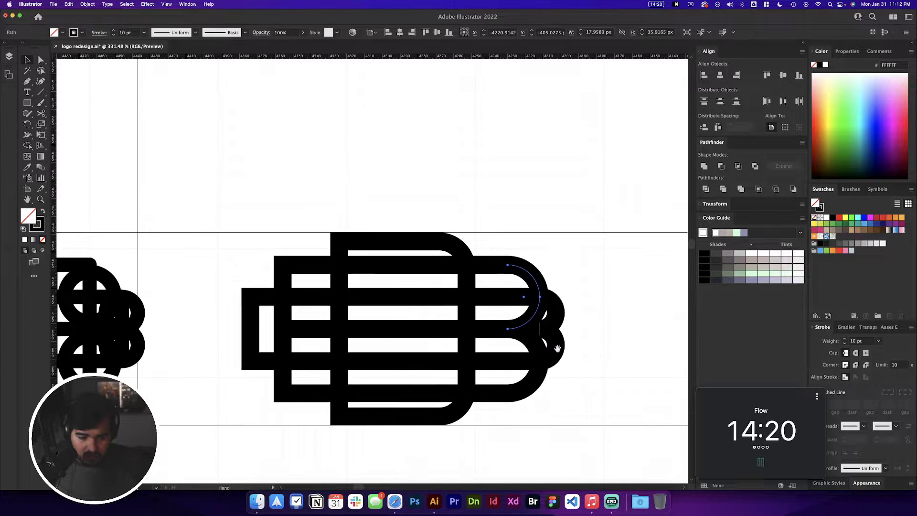
left_click(540, 391)
left_click(516, 380)
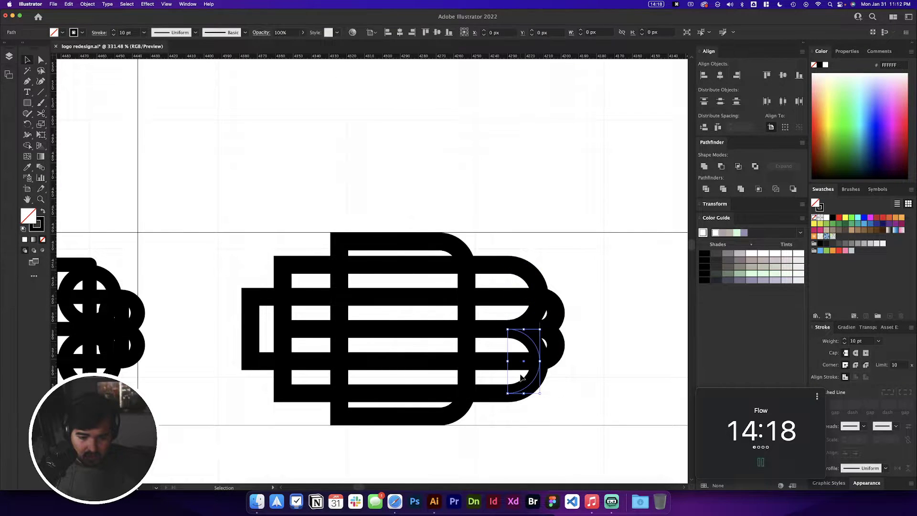
left_click(533, 279, "shift")
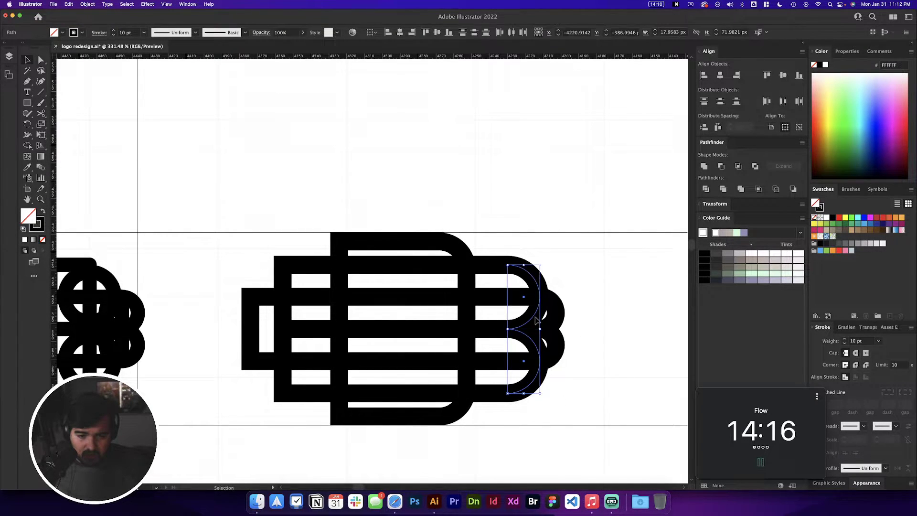
left_click_drag(524, 334, 508, 333)
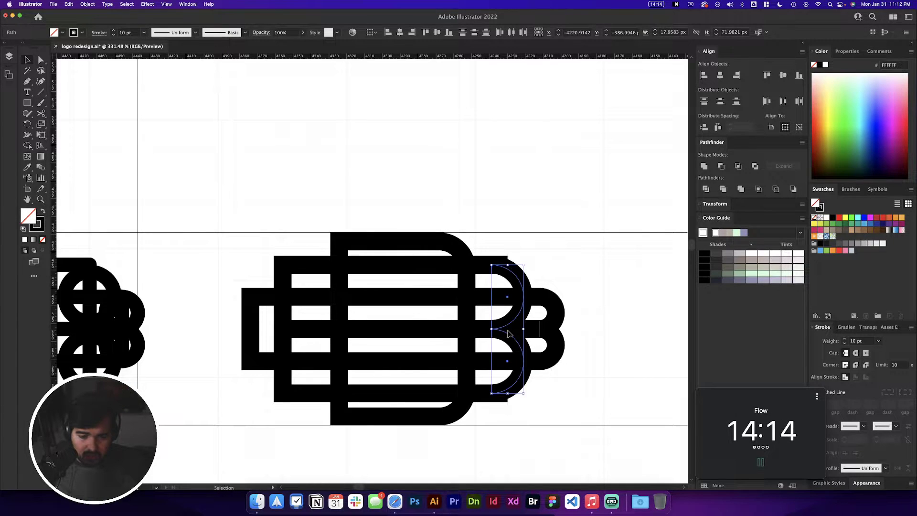
Shorten the upper and lower wide open rectangles together so their right ends meet the starts of the large arcs.
left_click(497, 282)
left_click(503, 268)
left_click(422, 267)
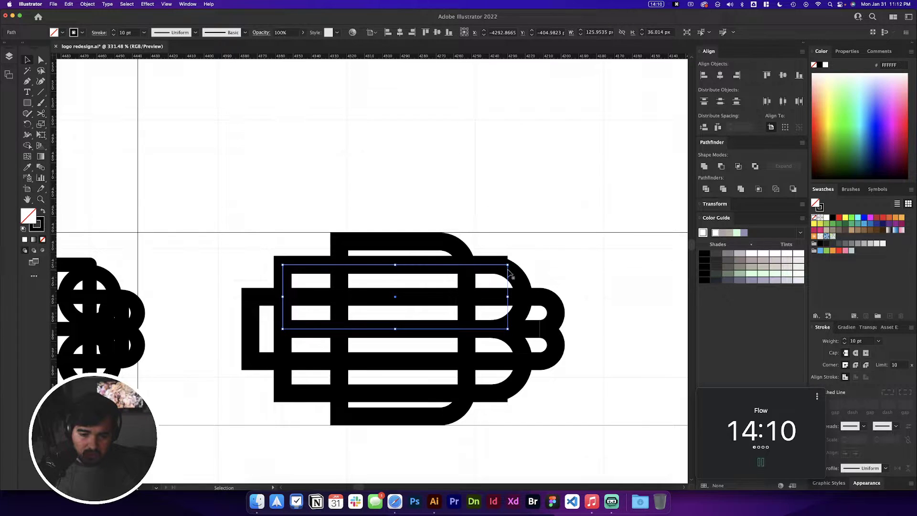
left_click(508, 329, "shift")
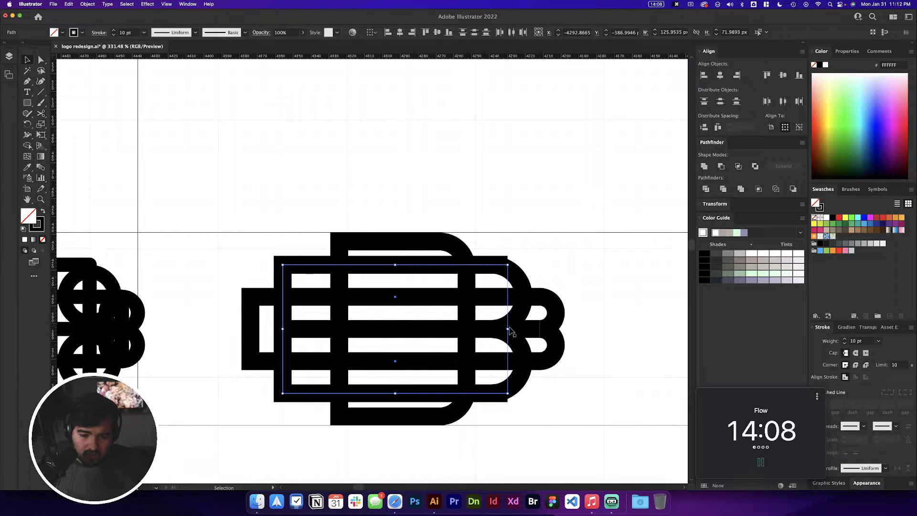
left_click_drag(510, 330, 500, 329)
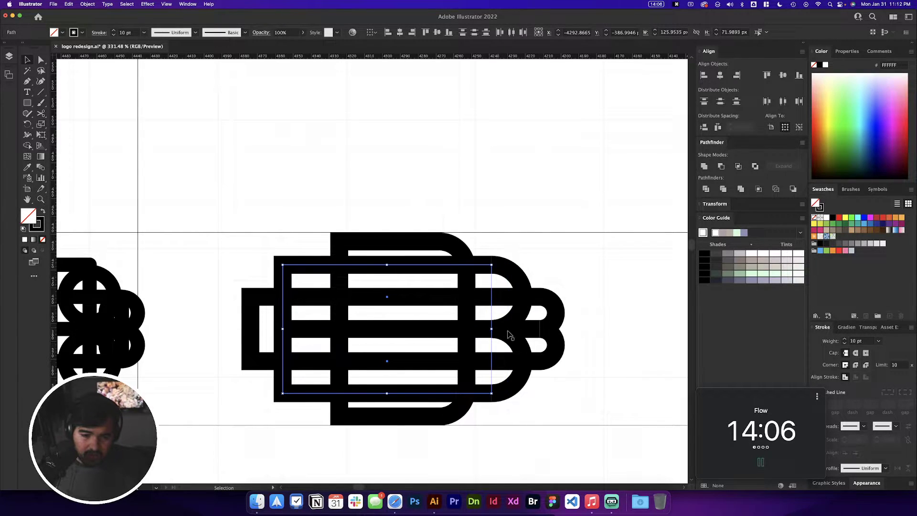
left_click(591, 366)
Select the whole trimmed monogram and turn off Snap to Grid.
scroll(591, 367, "down", 3)
left_click_drag(593, 364, 522, 371)
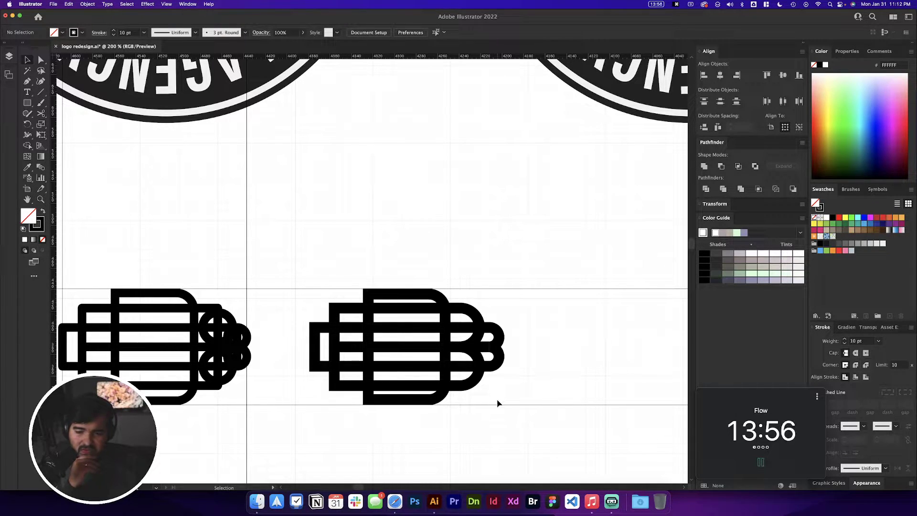
left_click_drag(324, 295, 600, 417)
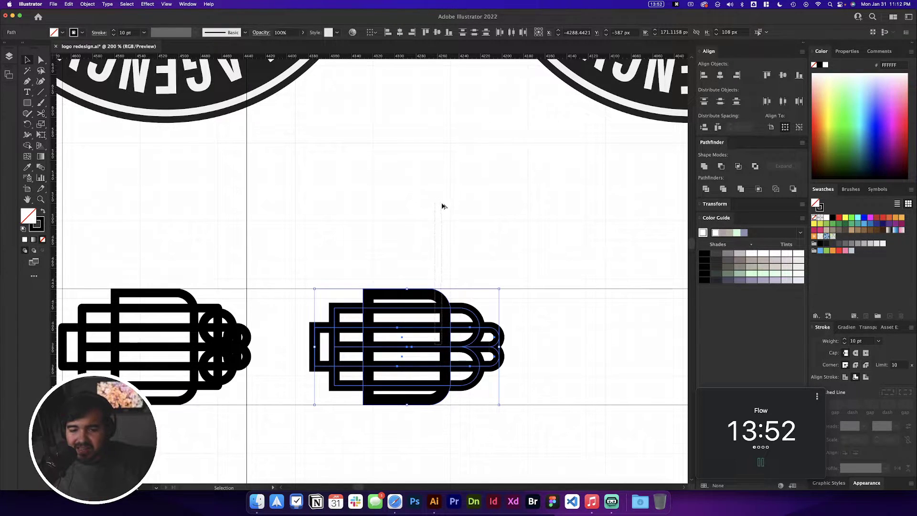
left_click(329, 236)
left_click_drag(592, 449, 397, 2)
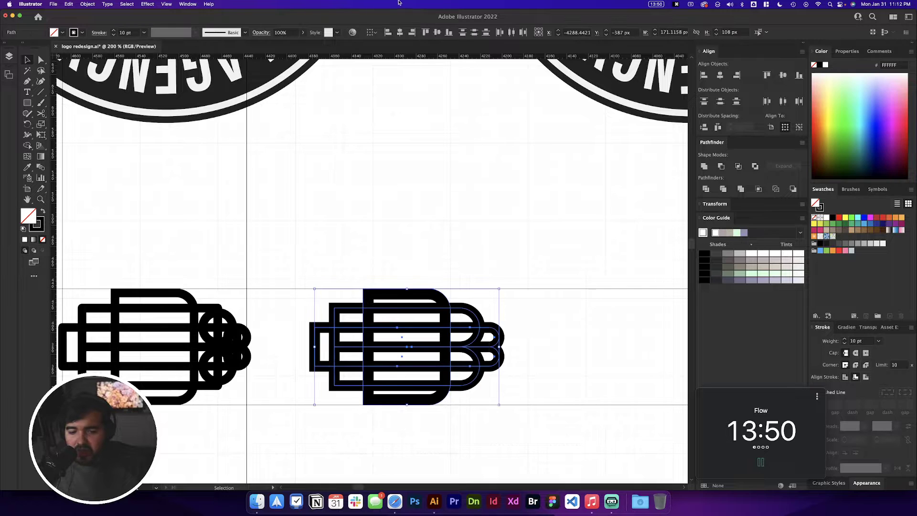
left_click(148, 4)
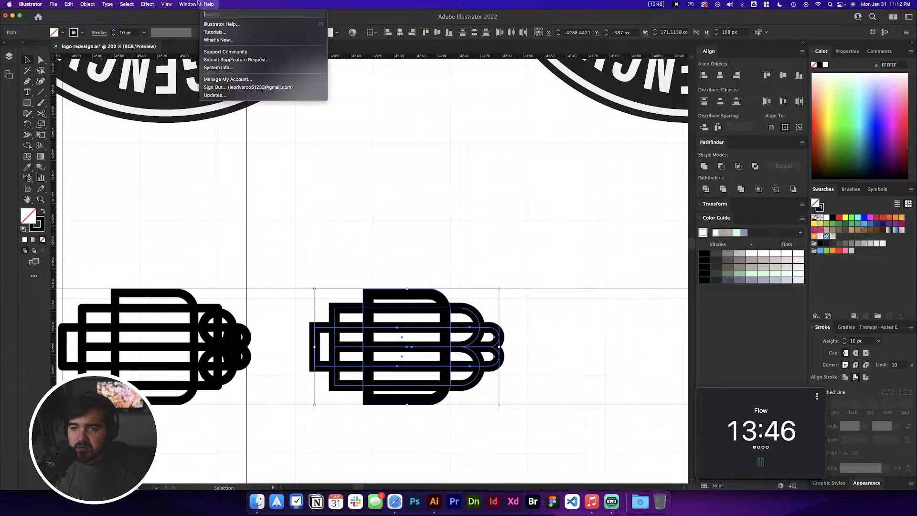
mouse_move(167, 4)
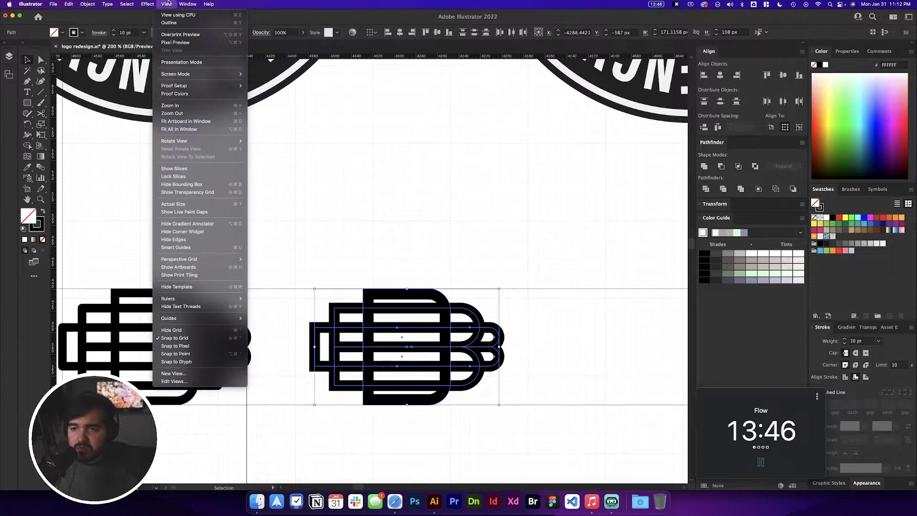
left_click(237, 338)
Duplicate the trimmed monogram into the empty space above it.
left_click_drag(440, 316, 460, 156)
right_click(459, 155)
left_click(88, 4)
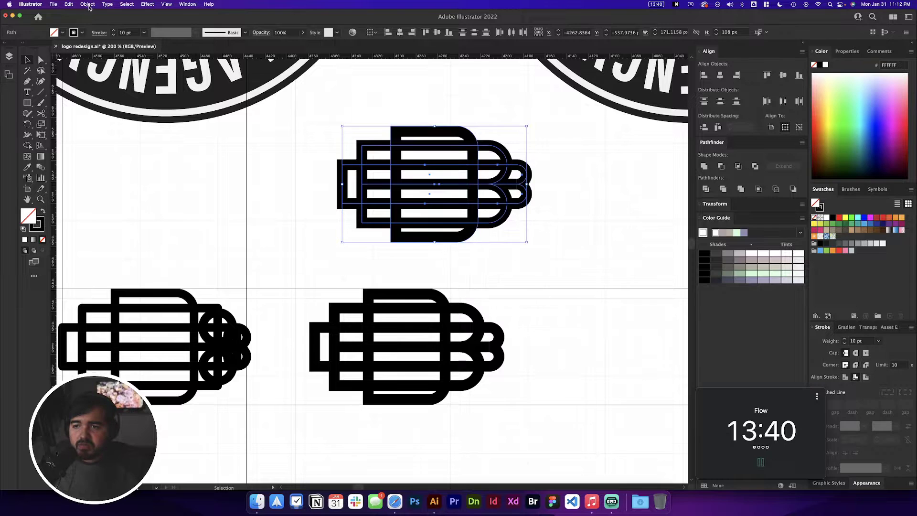
mouse_move(114, 184)
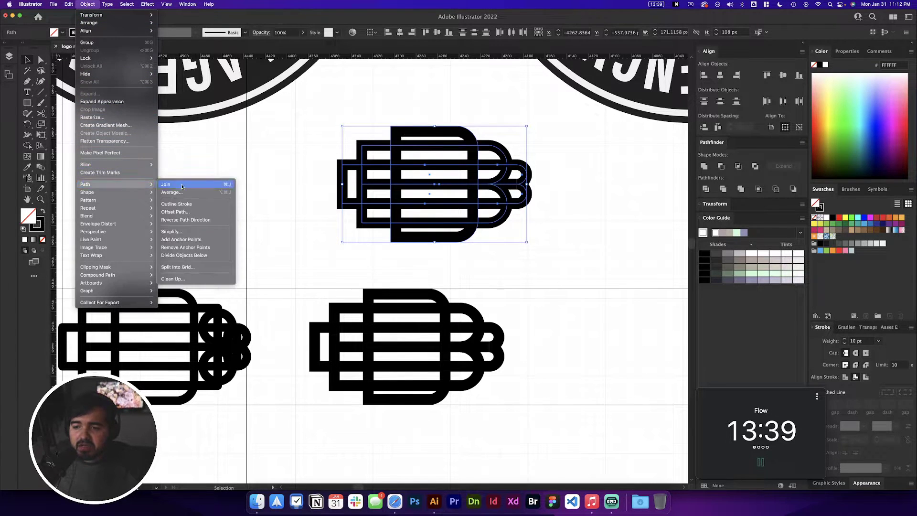
left_click(189, 212)
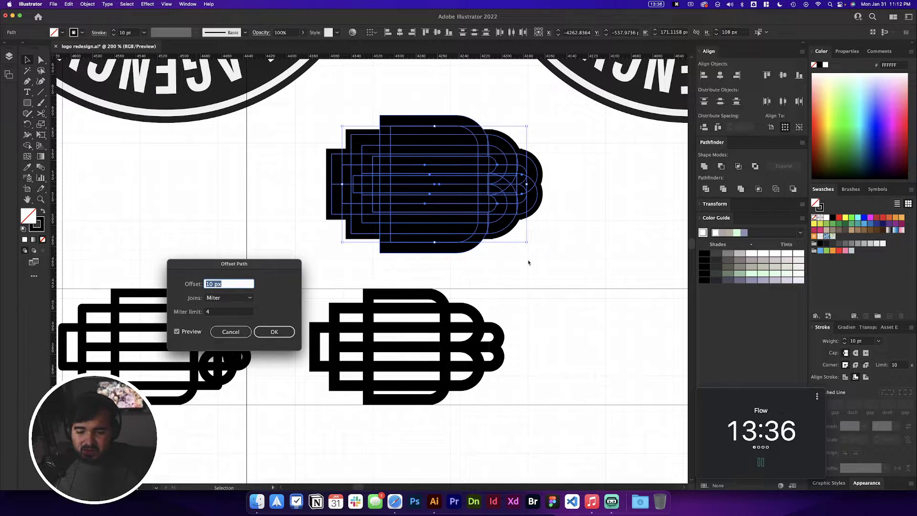
key("super+z")
left_click(230, 332)
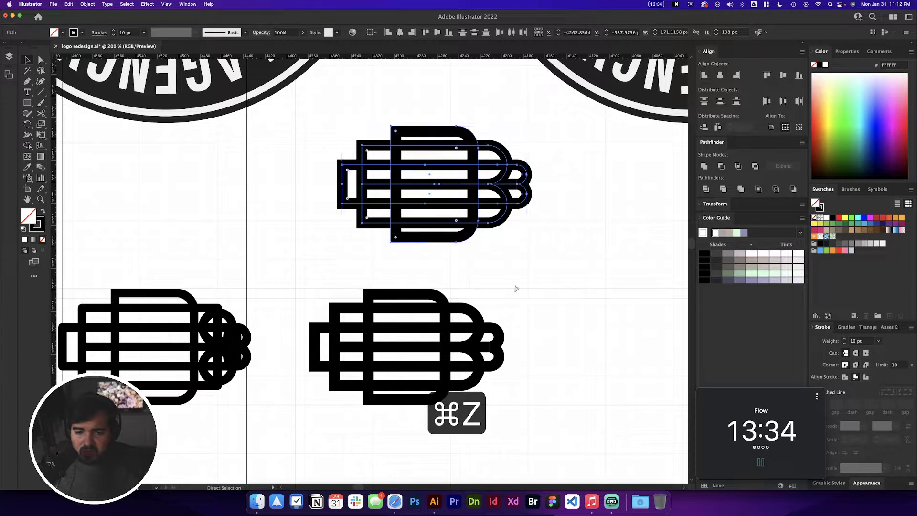
Align the stroke of the duplicate's tall rounded rectangle to center and select the whole duplicate.
left_click(449, 252)
left_click(442, 238)
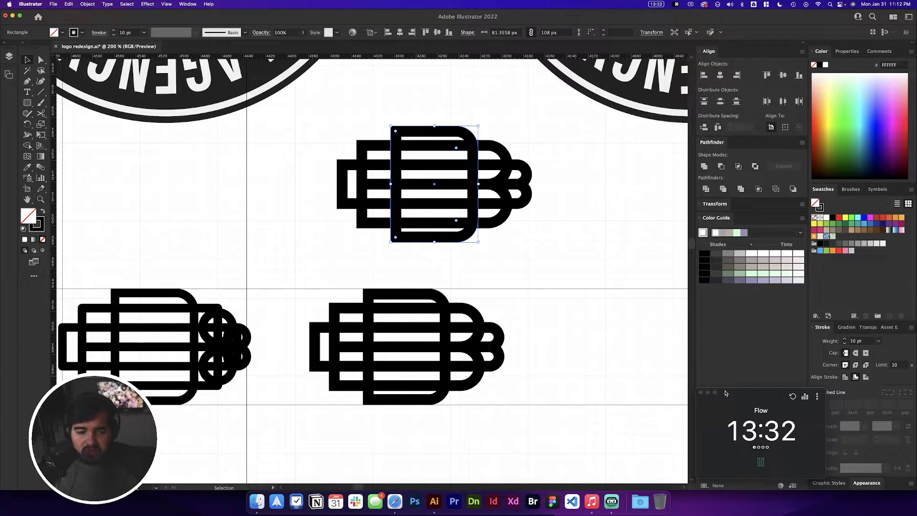
left_click(844, 377)
left_click(506, 288)
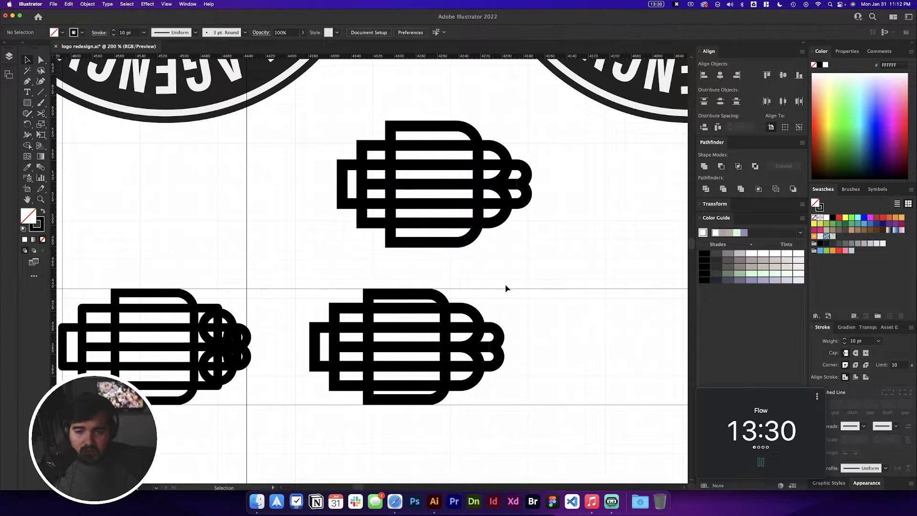
left_click_drag(549, 256, 548, 256)
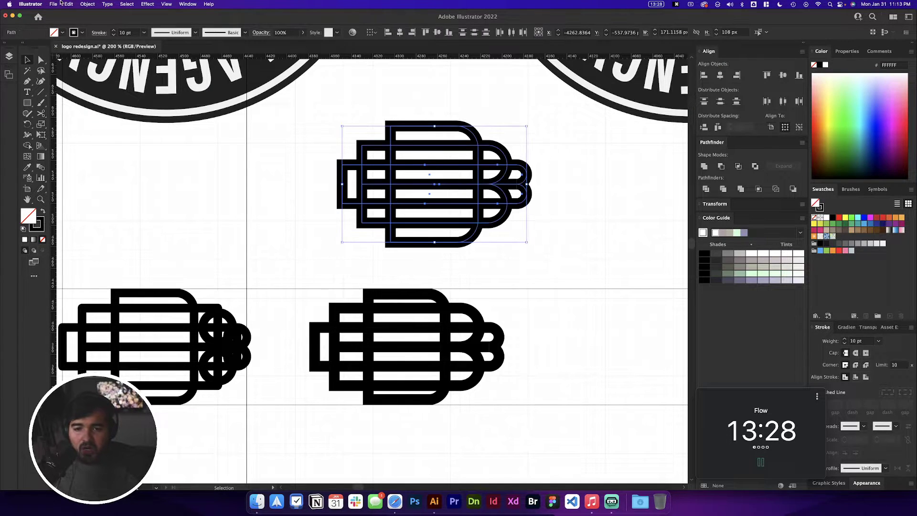
left_click(87, 4)
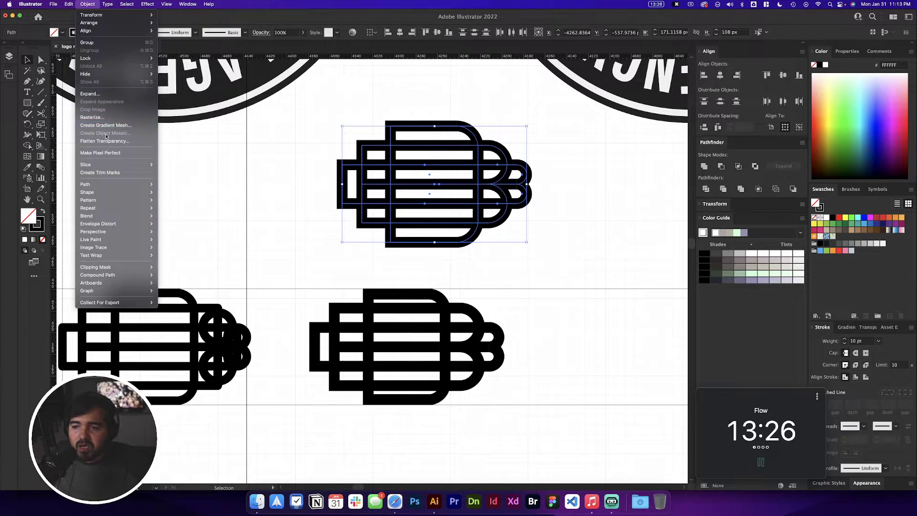
mouse_move(103, 187)
left_click(176, 212)
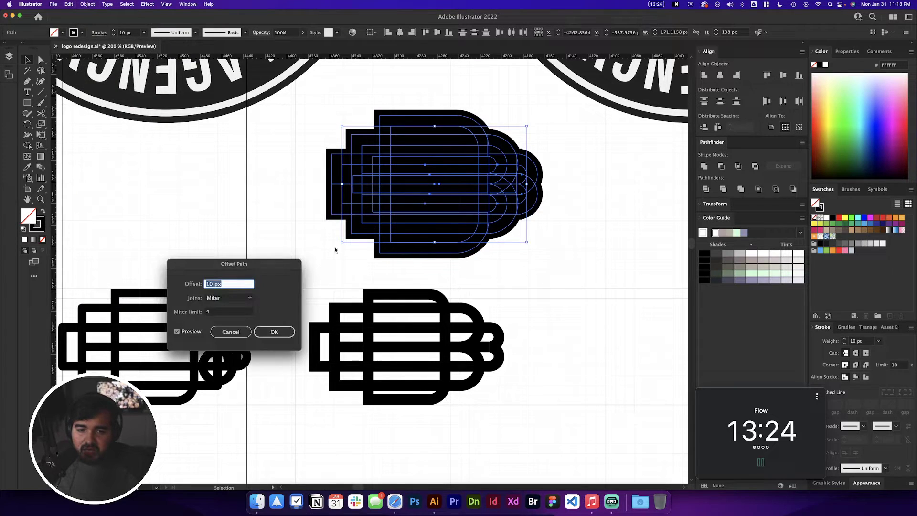
left_click(241, 333)
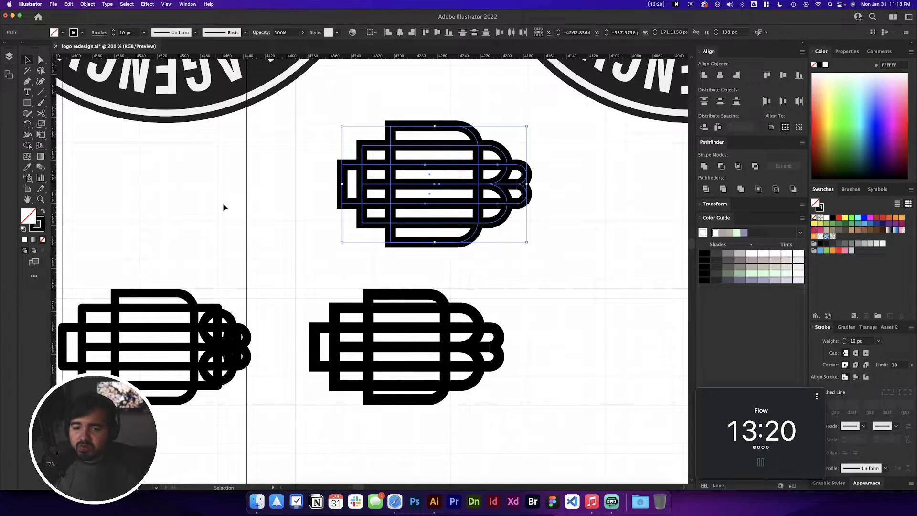
Expand the duplicated monogram's fill and stroke into solid outlined shapes and deselect it.
left_click(68, 4)
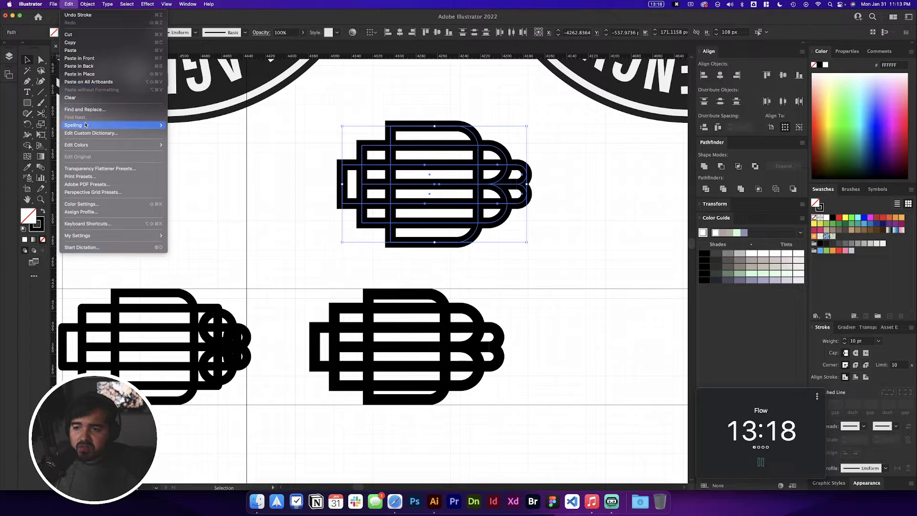
mouse_move(82, 4)
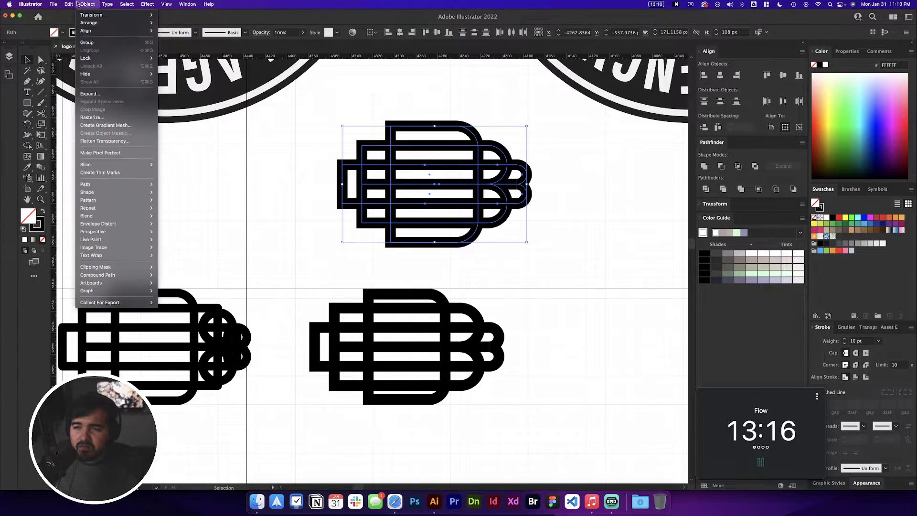
left_click(90, 93)
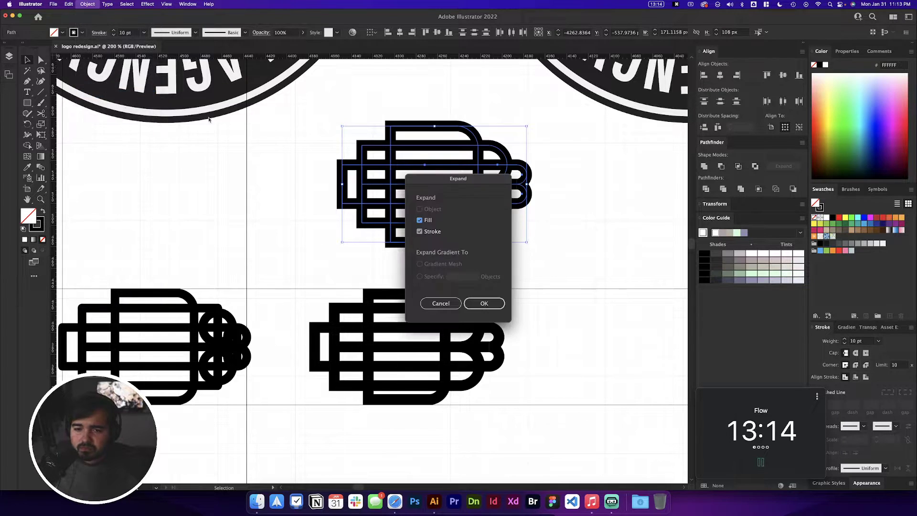
left_click(488, 304)
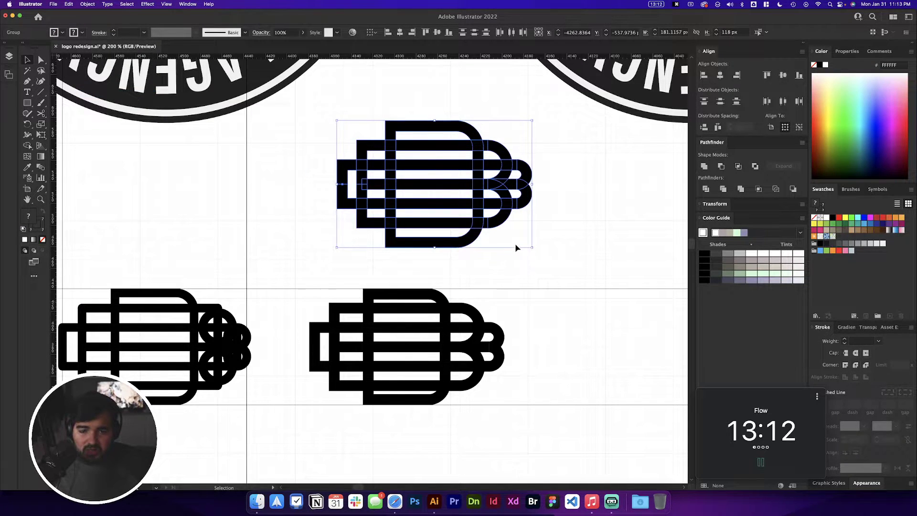
left_click(525, 256)
Try uniting the middle letter B's rectangles, center bar and large arcs, and undo the union.
left_click(360, 225)
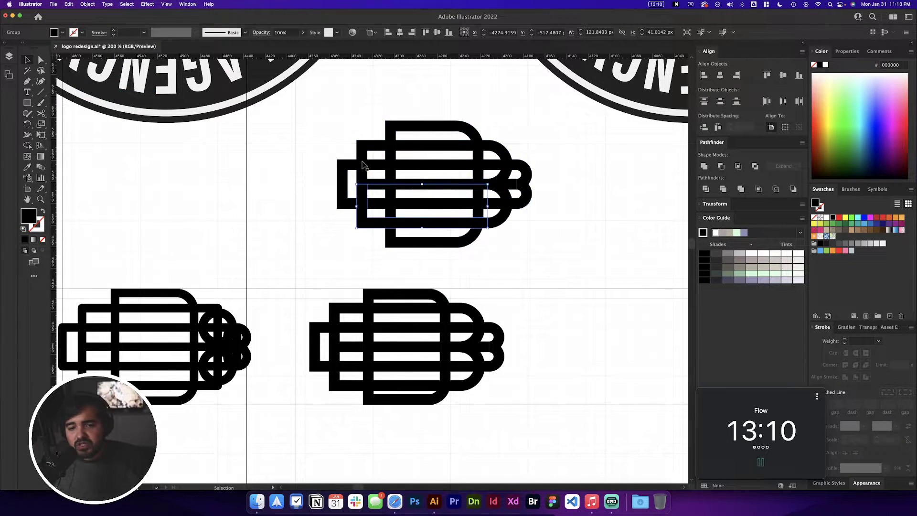
left_click(370, 175, "shift")
left_click(332, 251)
scroll(455, 163, "up", 2)
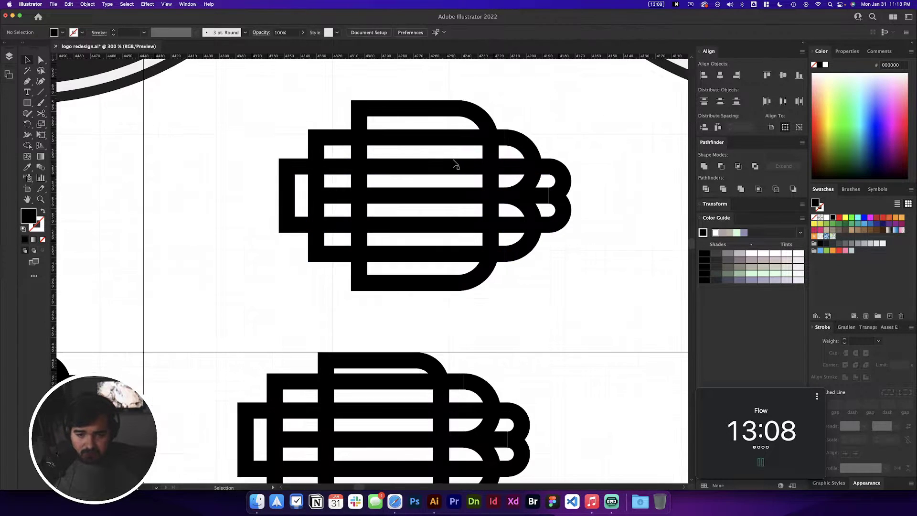
left_click(313, 242)
left_click(323, 190, "shift")
left_click(331, 192, "shift")
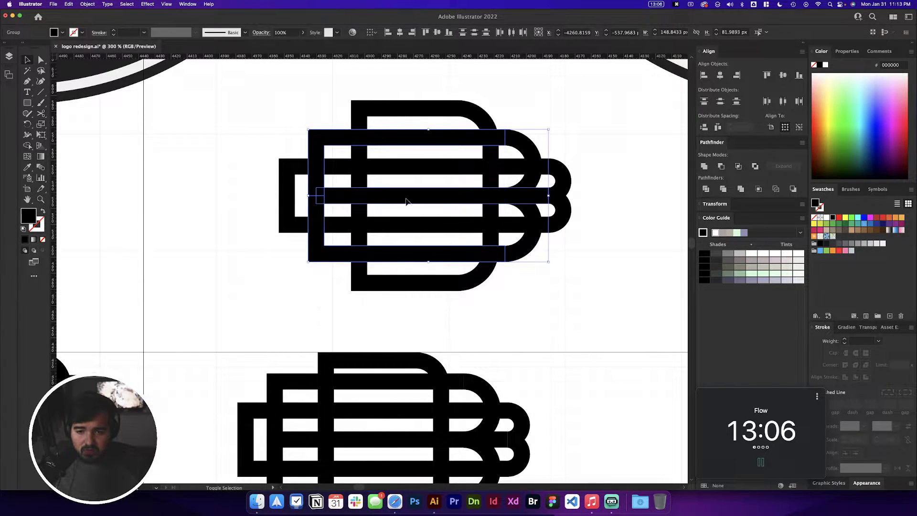
left_click(532, 168, "shift")
left_click(534, 168, "shift")
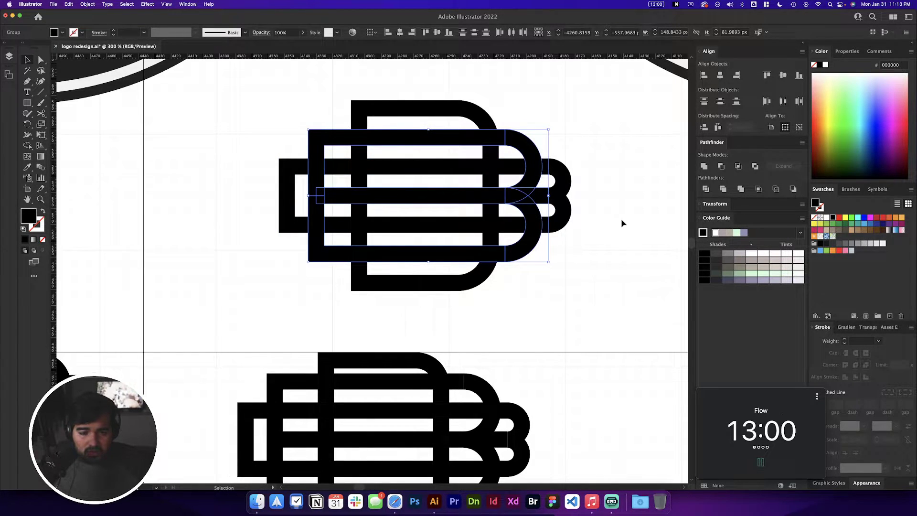
left_click(705, 166)
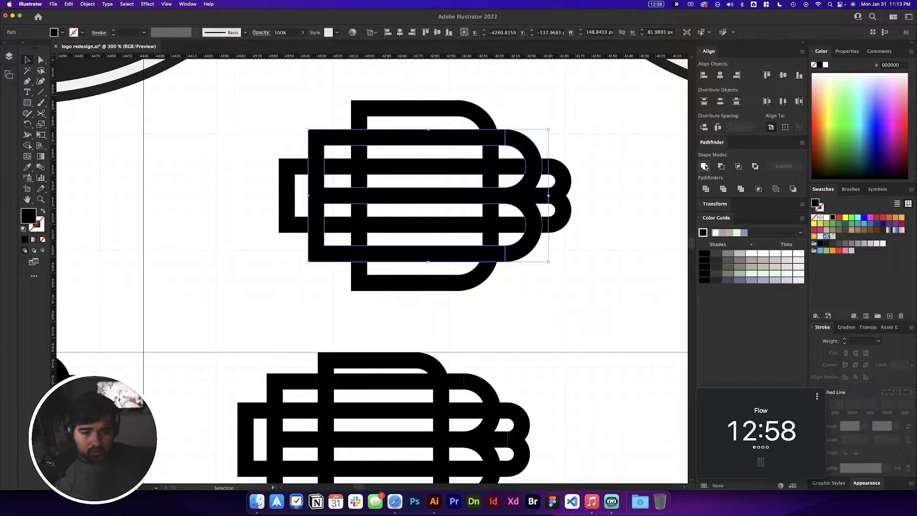
key("super+z")
Try pulling in the right end of the middle B's center bar, and undo these edits.
left_click(550, 238)
left_click(545, 199)
left_click_drag(545, 200, 533, 197)
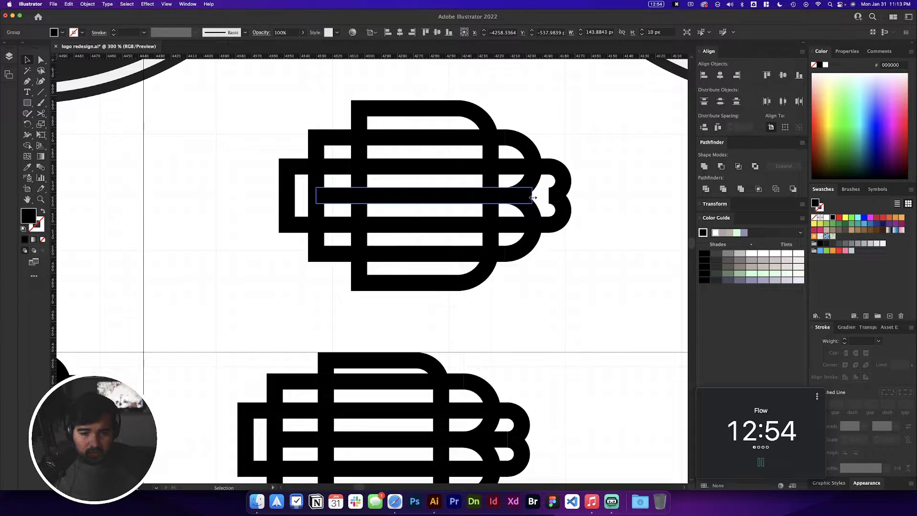
key("a")
left_click(515, 202)
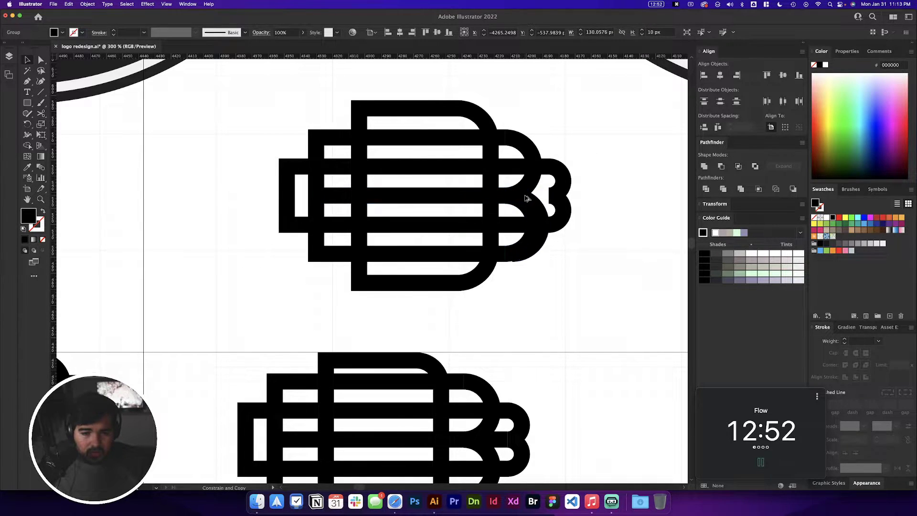
key("super+z")
key("v")
key("super+z")
key("super+z")
key("super+z")
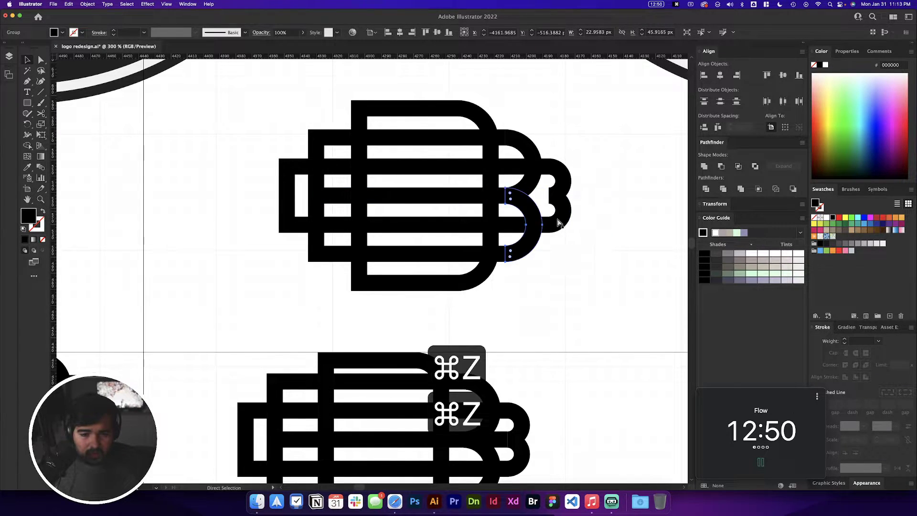
key("super+z")
key("super+z")
key("super+z")
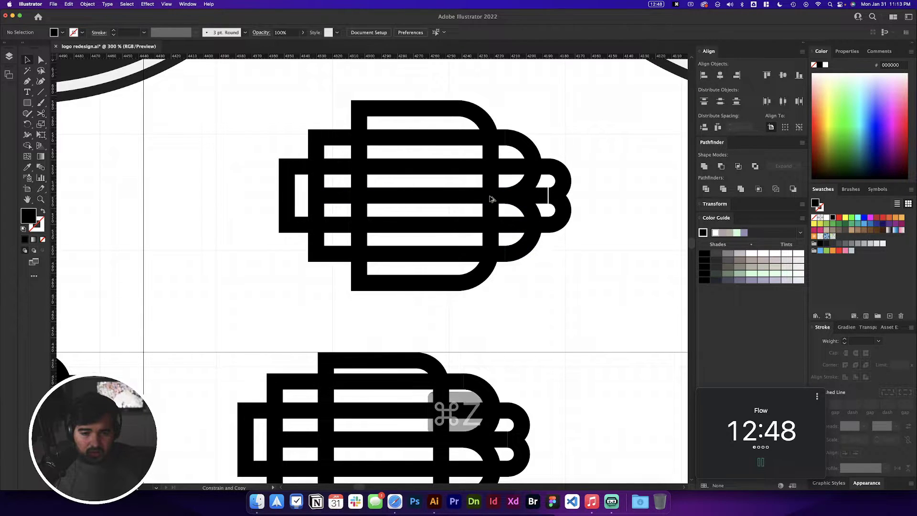
key("super+z")
Shorten the smallest B's center bar from its left end to about 17 px and unite it with that B's rectangles and arcs.
left_click_drag(341, 196, 524, 199)
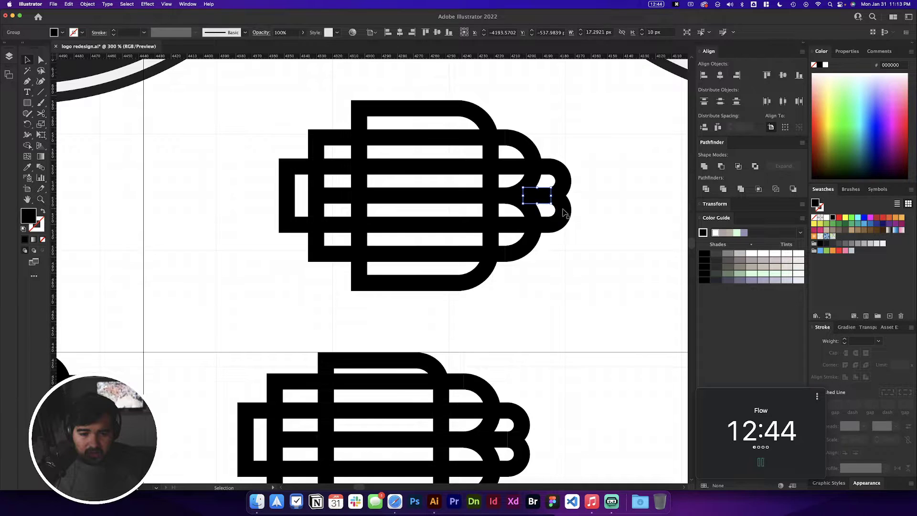
left_click(540, 198)
key("super+z")
key("super+z")
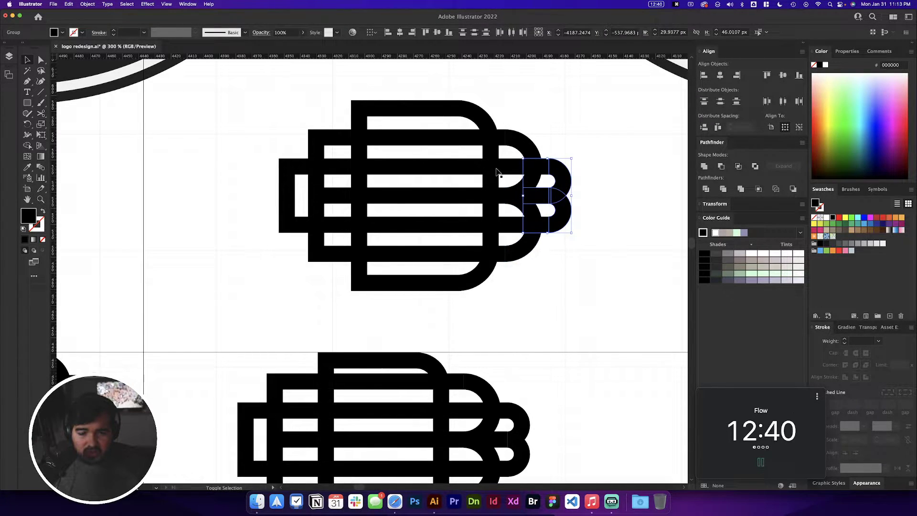
left_click(478, 169, "shift")
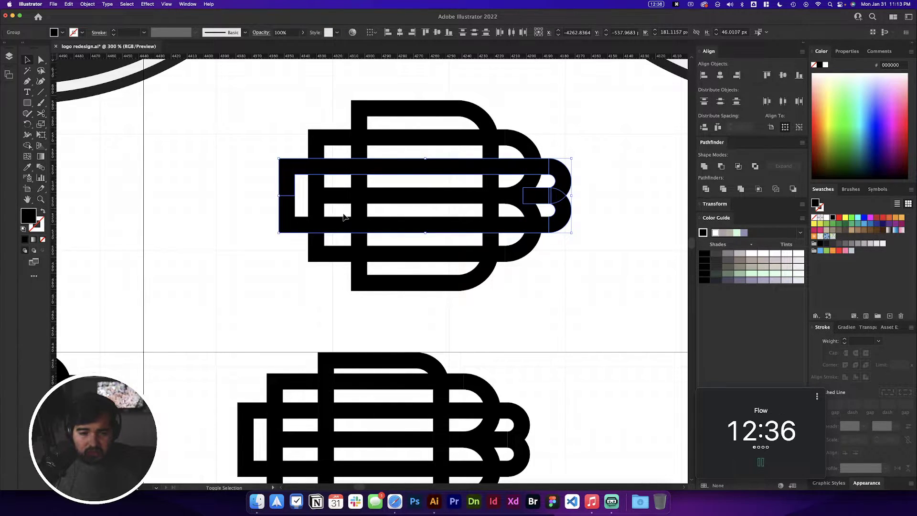
left_click(704, 166)
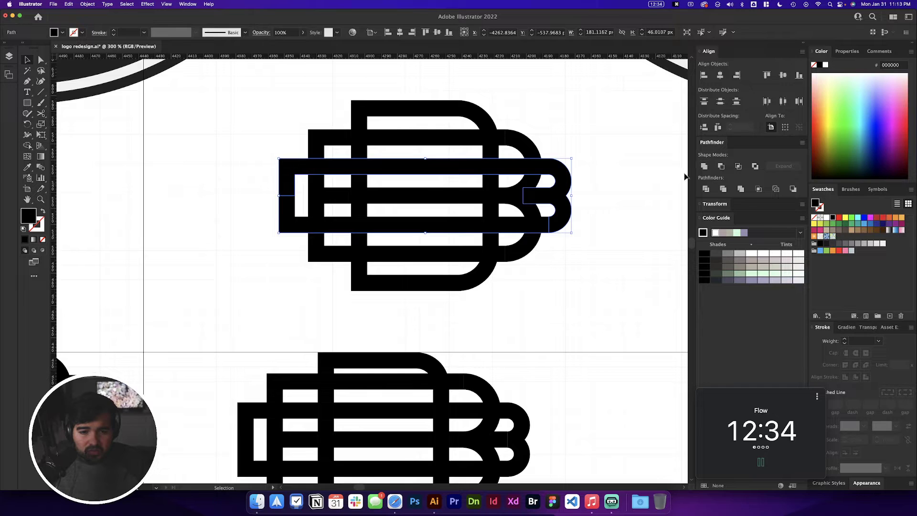
Isolate the smallest B's lower rectangle and extend its right-end anchor points slightly so they overlap the lower small arc.
double_click(567, 226)
scroll(568, 225, "up", 4)
double_click(497, 255)
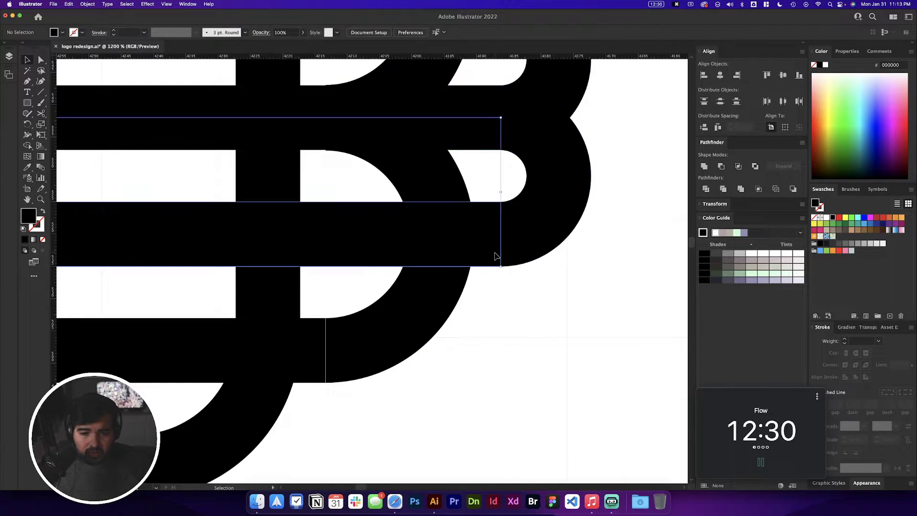
double_click(467, 253)
key("a")
left_click_drag(466, 206, 515, 268)
scroll(512, 222, "up", 2)
left_click_drag(480, 157, 482, 158)
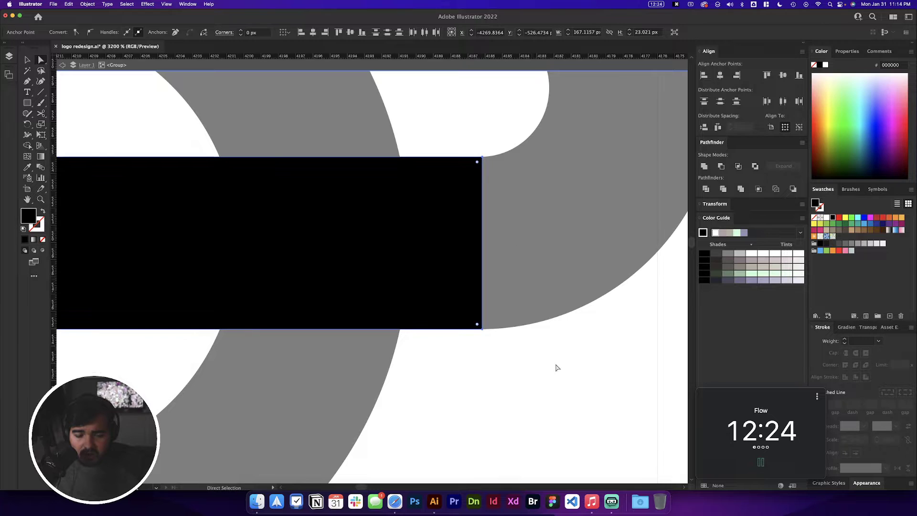
Leave isolation mode and merge the smallest B's lower rectangle with its overlapping arc.
double_click(554, 380)
left_click(425, 263)
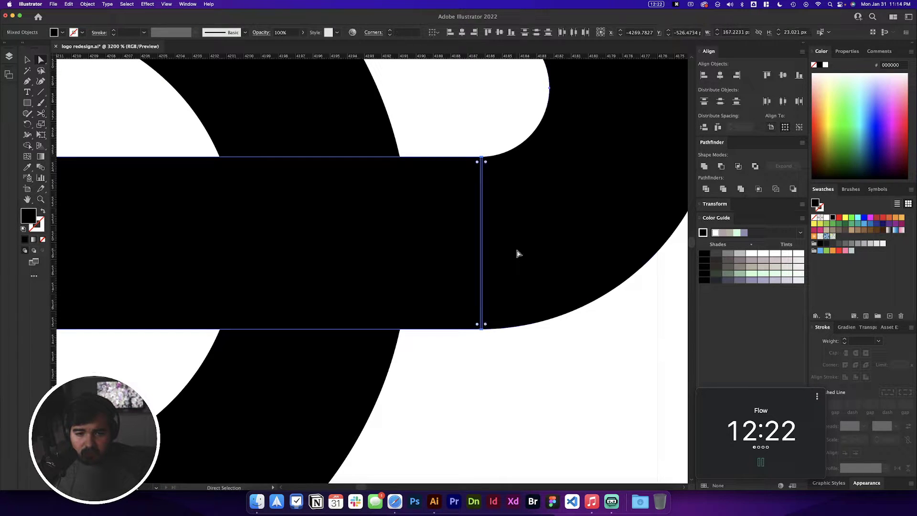
left_click(476, 86)
scroll(535, 396, "down", 10)
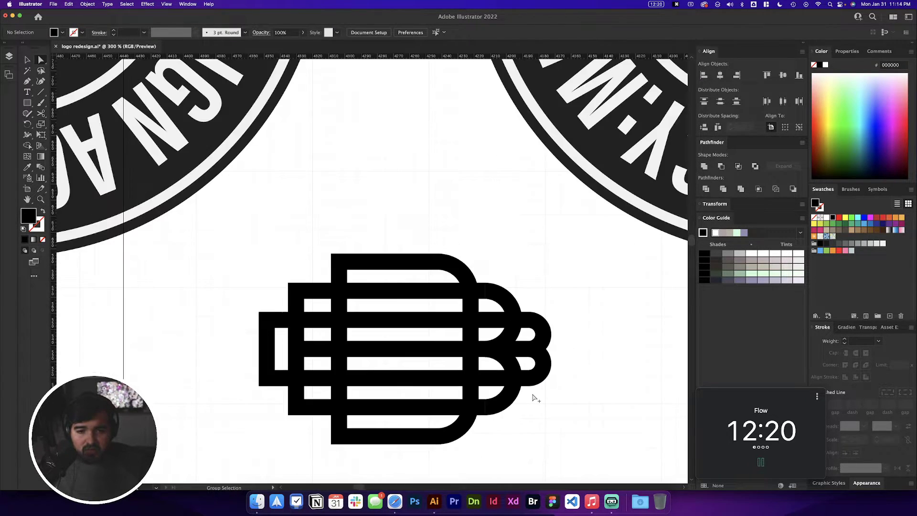
Select only the middle letter B's two rectangles, center bar and large arcs and unite them.
scroll(532, 395, "up", 3)
left_click(470, 206)
key("v")
left_click_drag(467, 266, 488, 348)
scroll(530, 382, "left", 5)
left_click(552, 331)
left_click(446, 307)
left_click(565, 329, "shift")
left_click(469, 188, "shift")
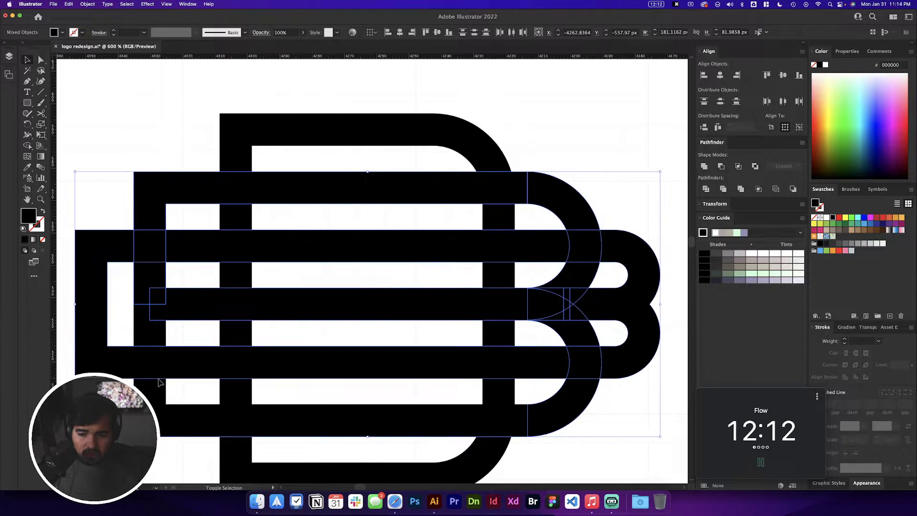
left_click(155, 402, "shift")
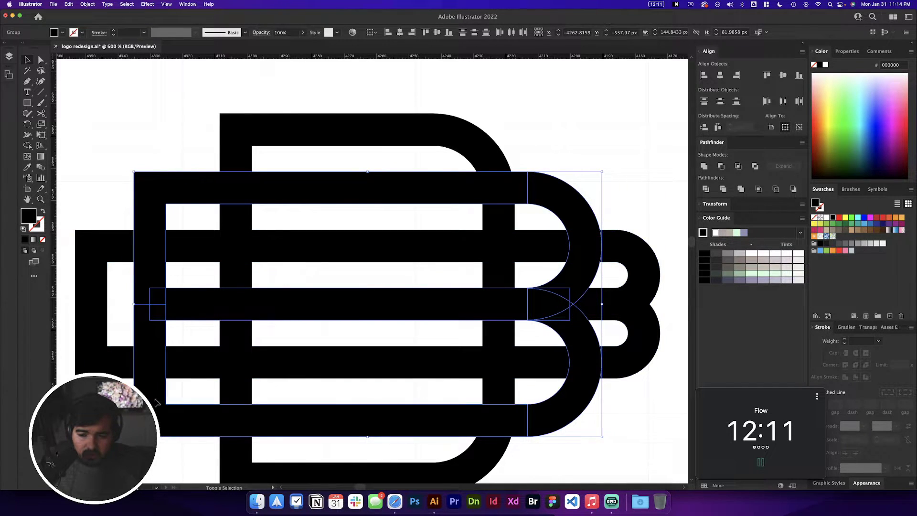
left_click(704, 166)
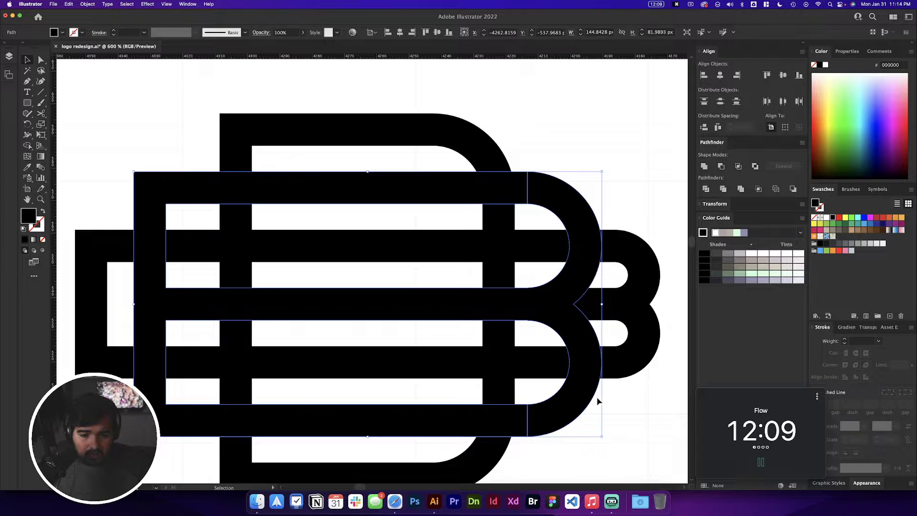
Undo the unite of the middle B's rectangles, center bar and large arcs.
double_click(544, 430)
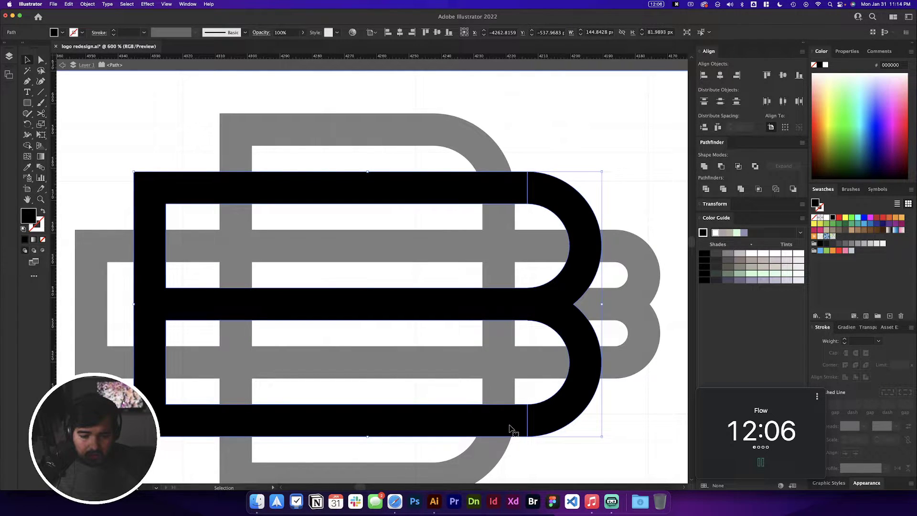
key("a")
key("v")
key("super+z")
key("super+z")
key("super+z")
key("super+z")
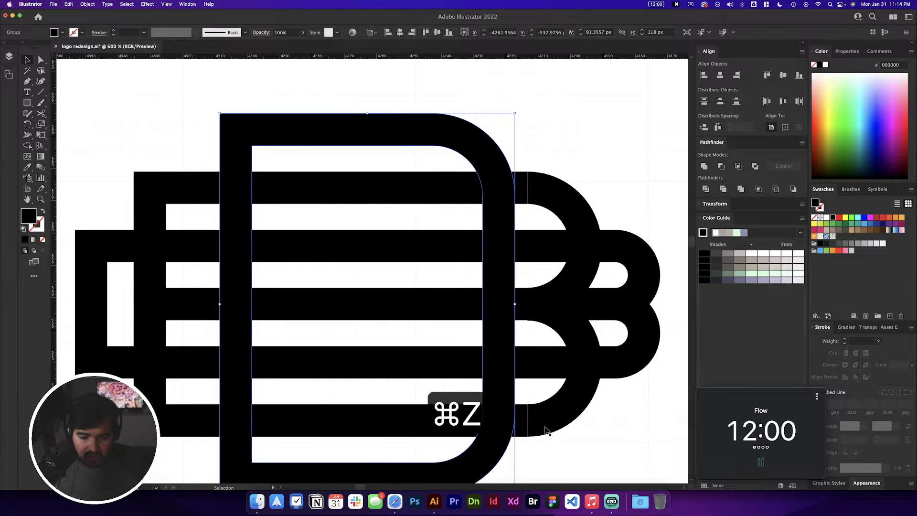
Isolate the middle B's lower rectangle and extend its right-end anchor points slightly so they overlap the lower large arc.
left_click(525, 432)
double_click(525, 432)
key("a")
left_click_drag(518, 383, 546, 457)
key("Right")
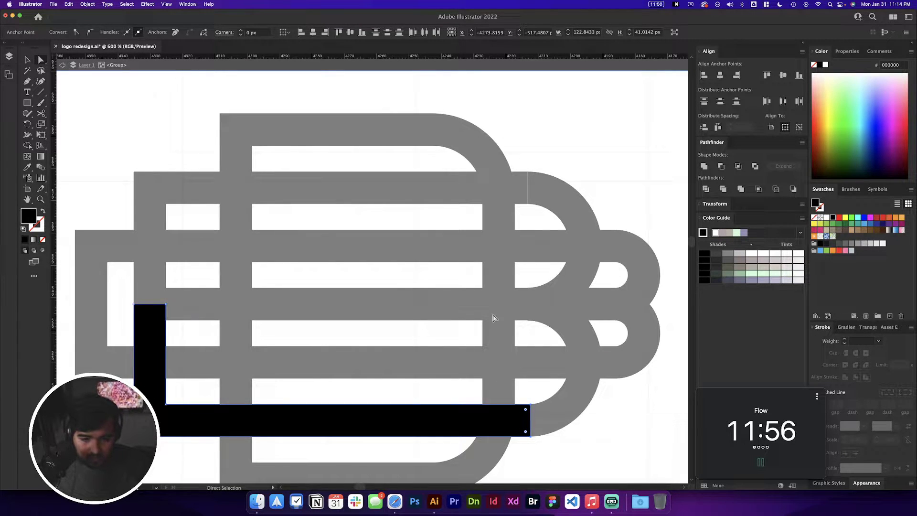
Isolate the middle B's upper rectangle and extend its right-end anchor points slightly so they overlap the upper large arc.
double_click(548, 137)
key("v")
double_click(394, 187)
key("a")
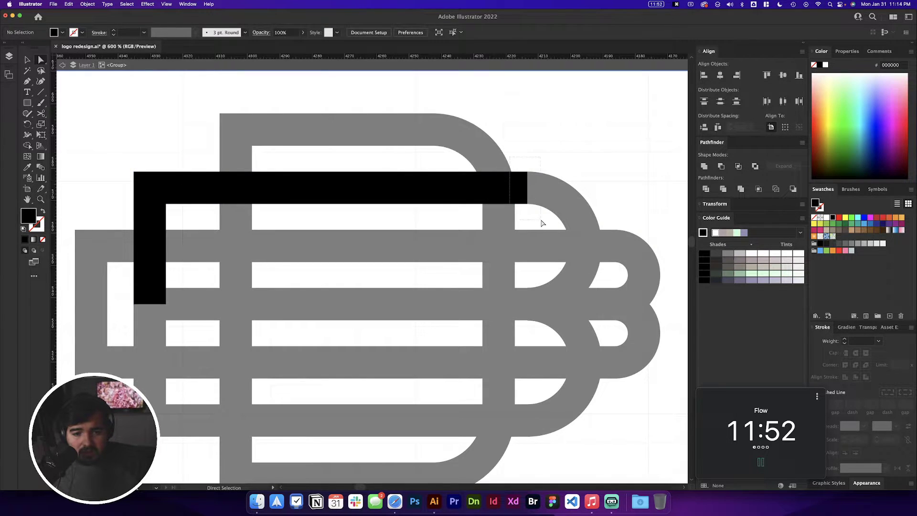
left_click_drag(515, 165, 541, 223)
key("Right")
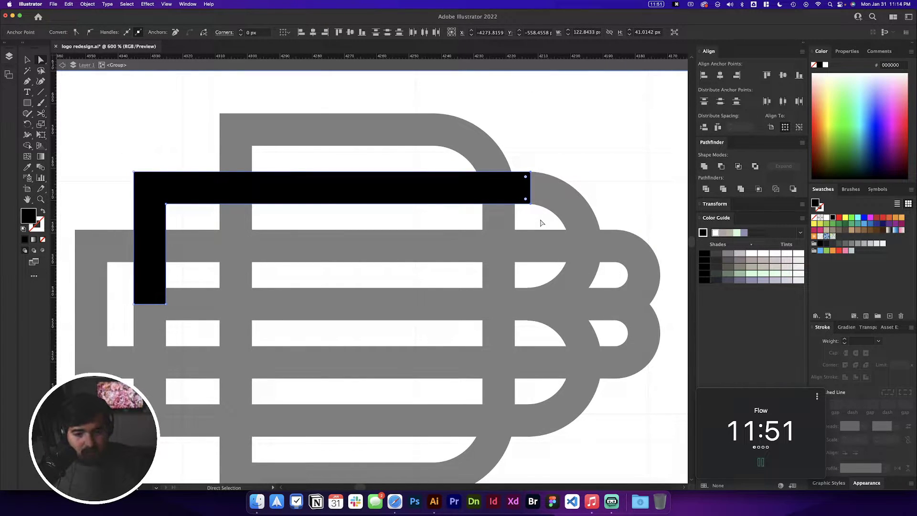
Leave isolation mode and unite the middle B's two rectangles, large arcs and center bar into one shape.
double_click(537, 161)
left_click(579, 236, "shift")
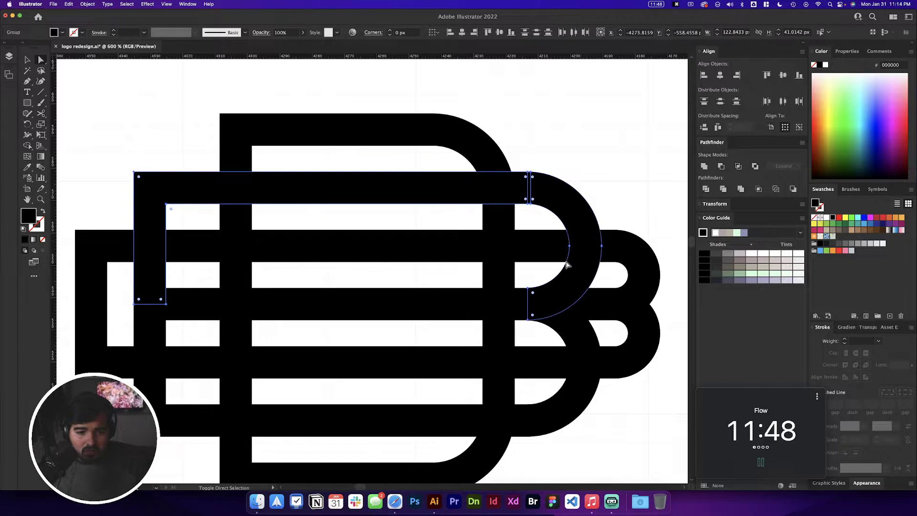
left_click(377, 427, "shift")
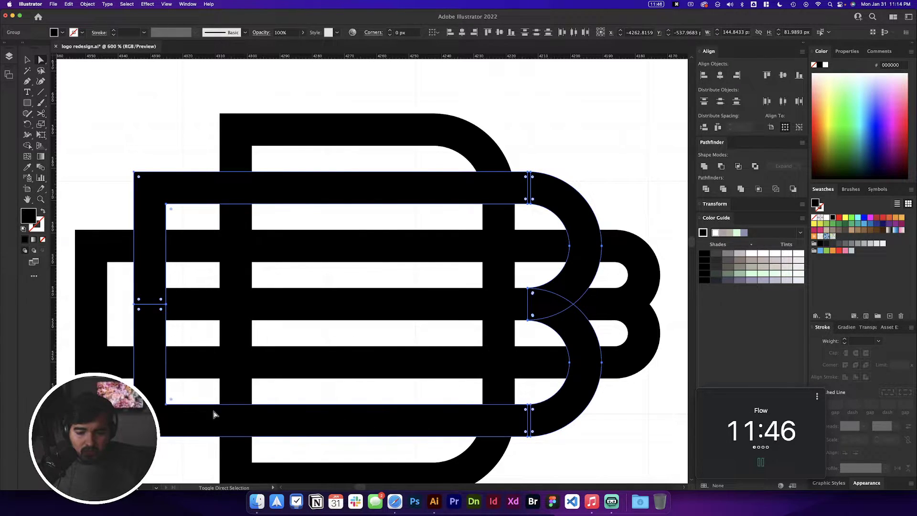
left_click(392, 307, "shift")
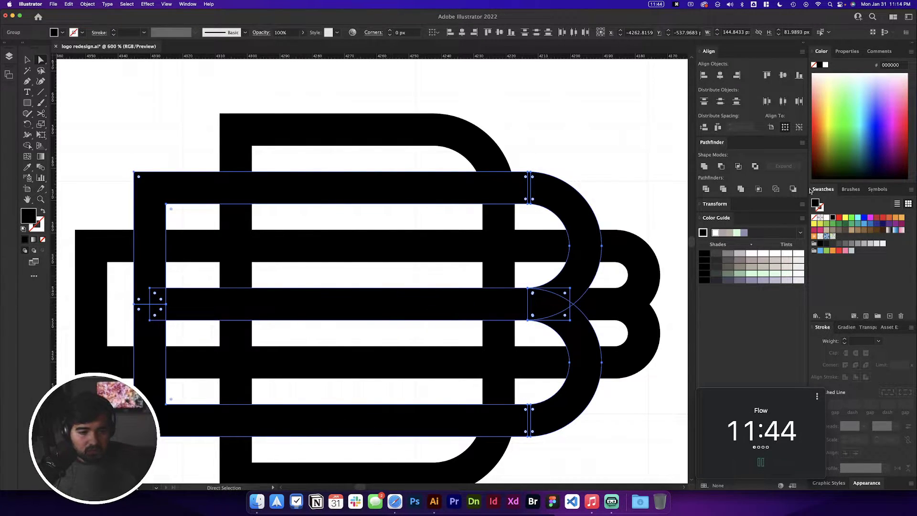
left_click(704, 166)
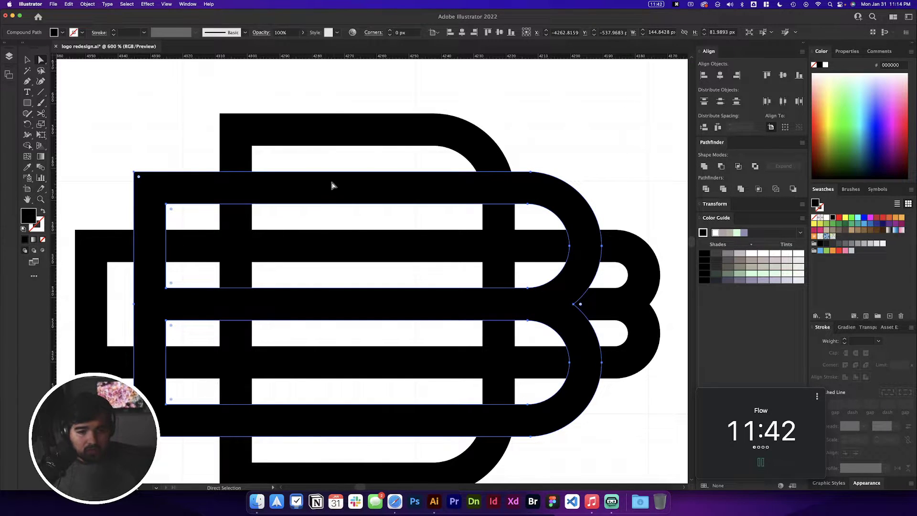
Fill the united middle B with red (EC1C24) and deselect it.
scroll(110, 234, "down", 3)
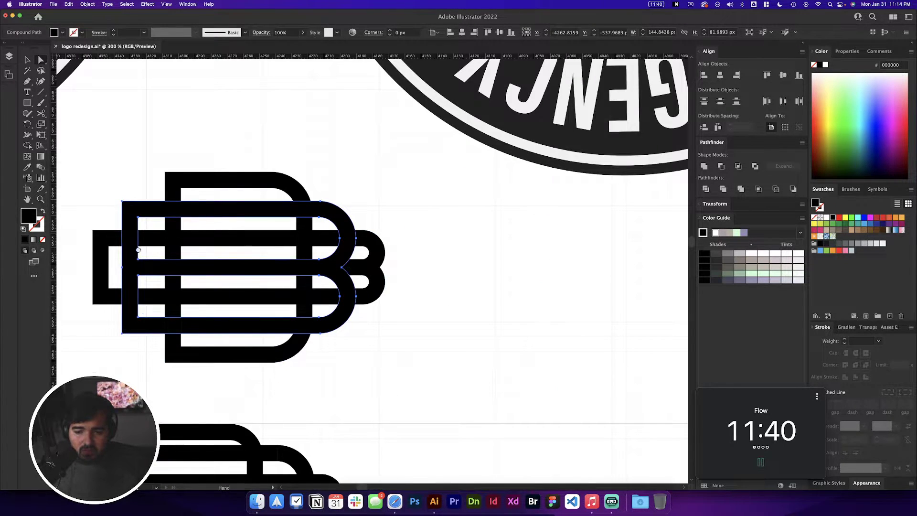
scroll(129, 246, "up", 2)
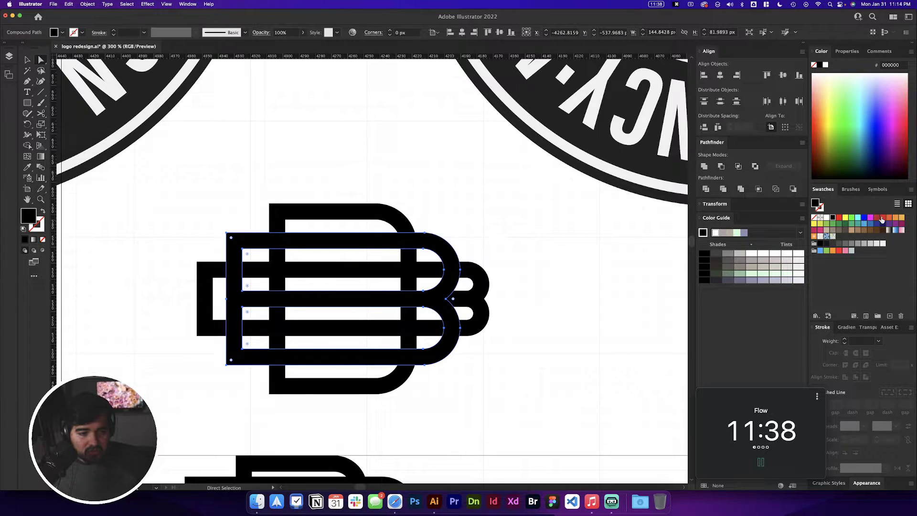
left_click(883, 218)
left_click(530, 283)
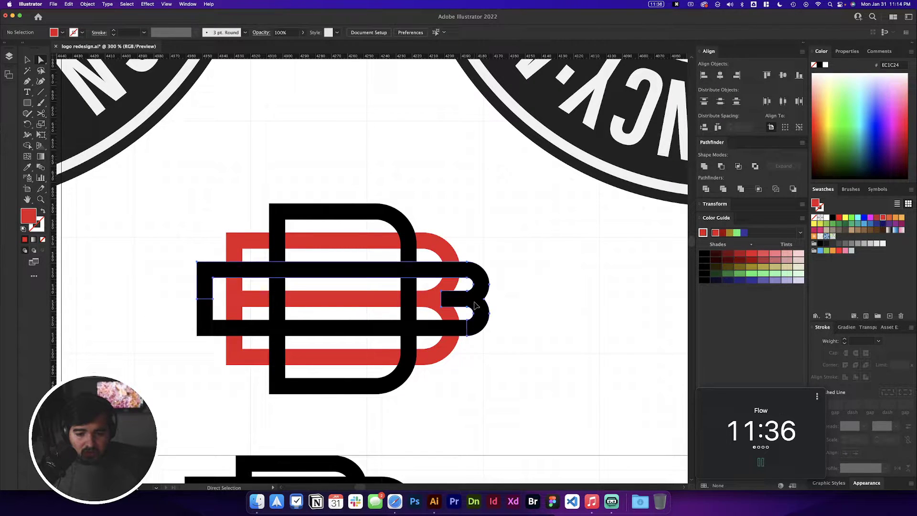
Unite the smallest B's lower bar with the rest of the letter and fill the shape with dark green (006837).
left_click(477, 307)
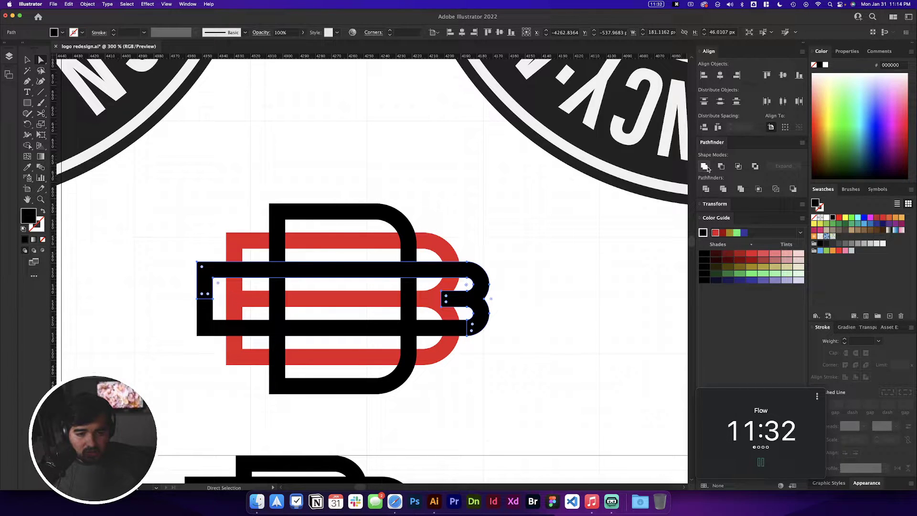
left_click(470, 328)
scroll(458, 332, "up", 8, "alt")
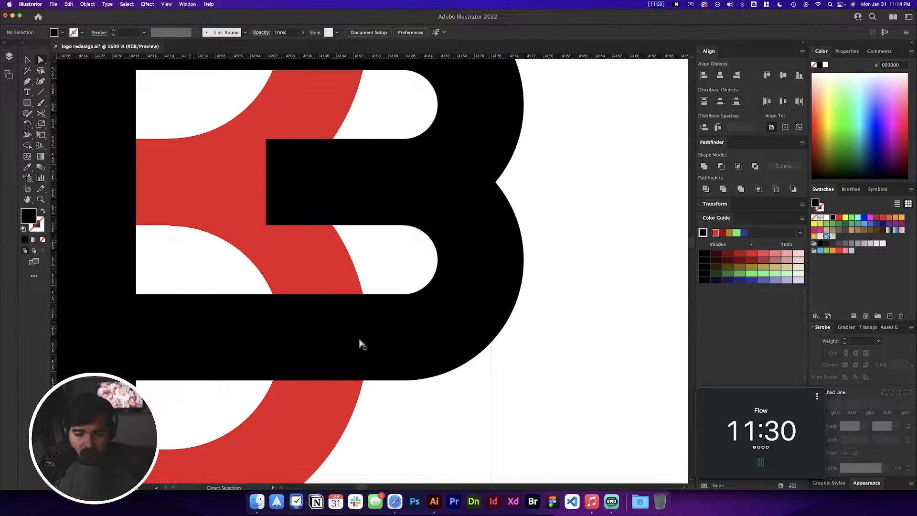
left_click(430, 334, "shift")
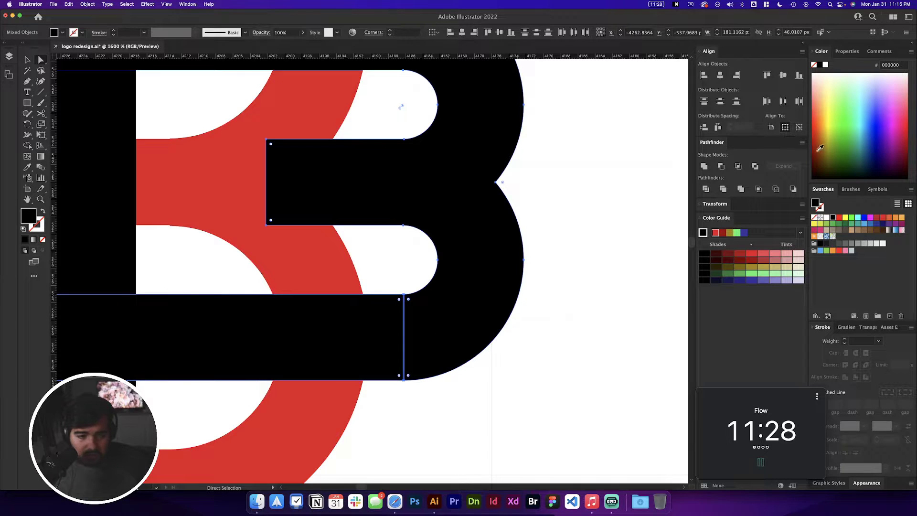
left_click(704, 167)
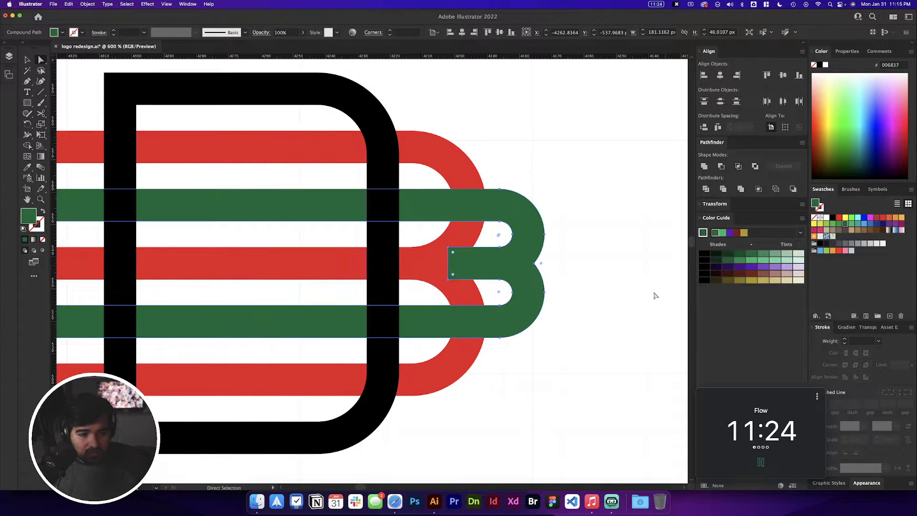
left_click(600, 328)
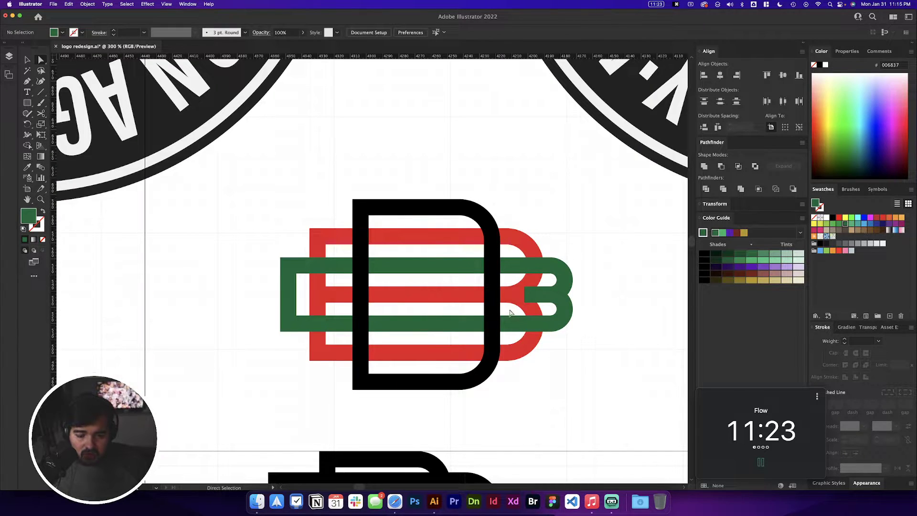
Fill the tall letter D with dark navy blue (181464).
key("v")
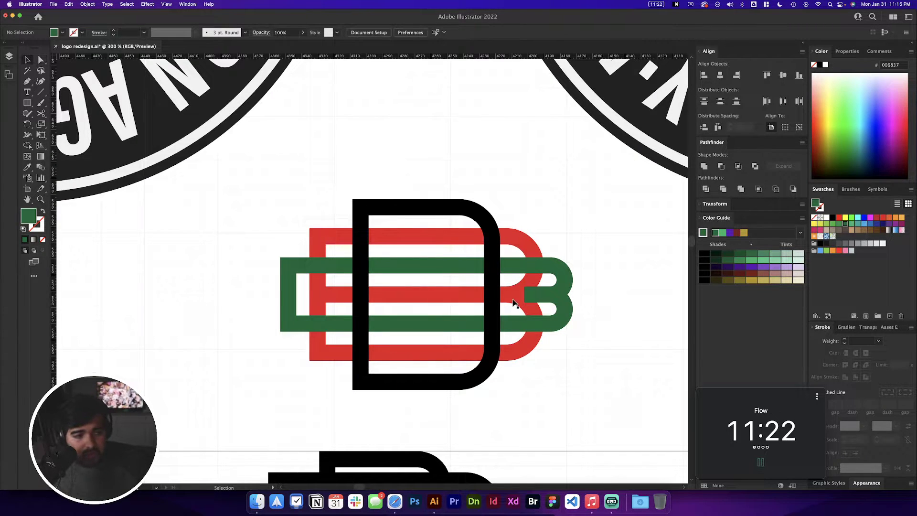
left_click(464, 207)
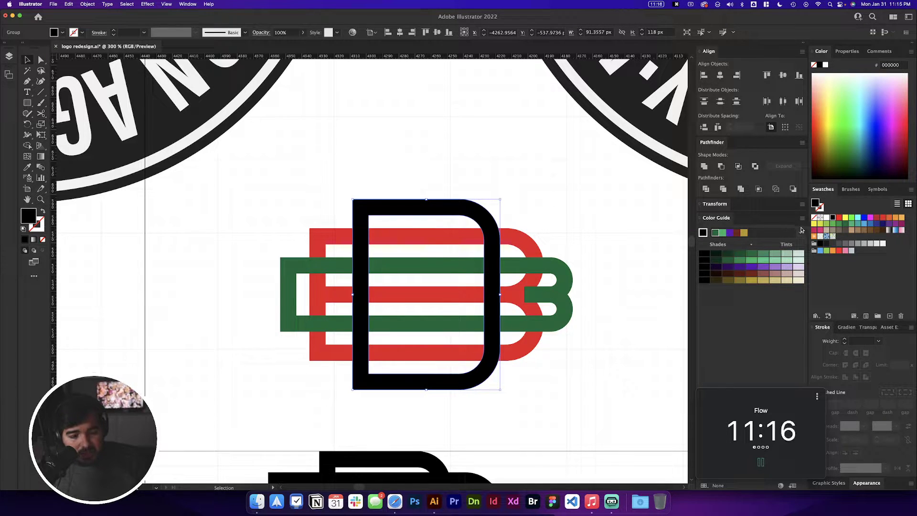
left_click(864, 217)
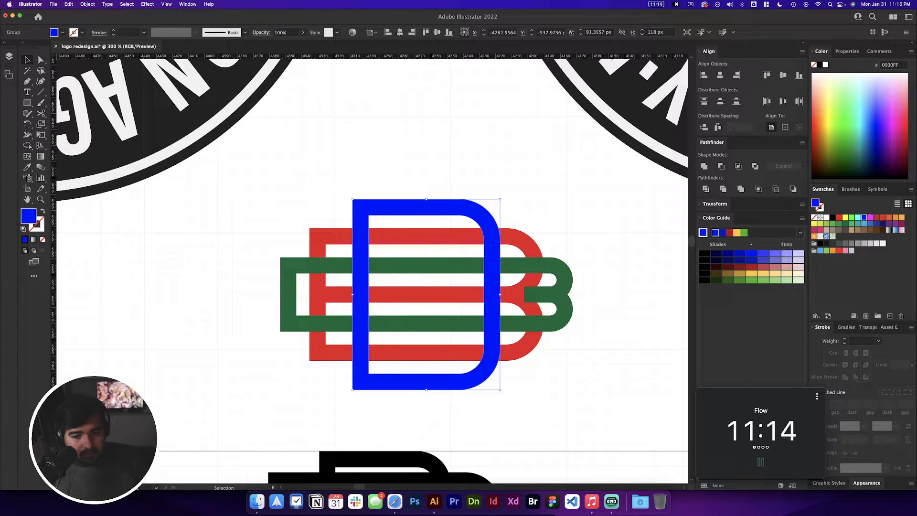
left_click(882, 224)
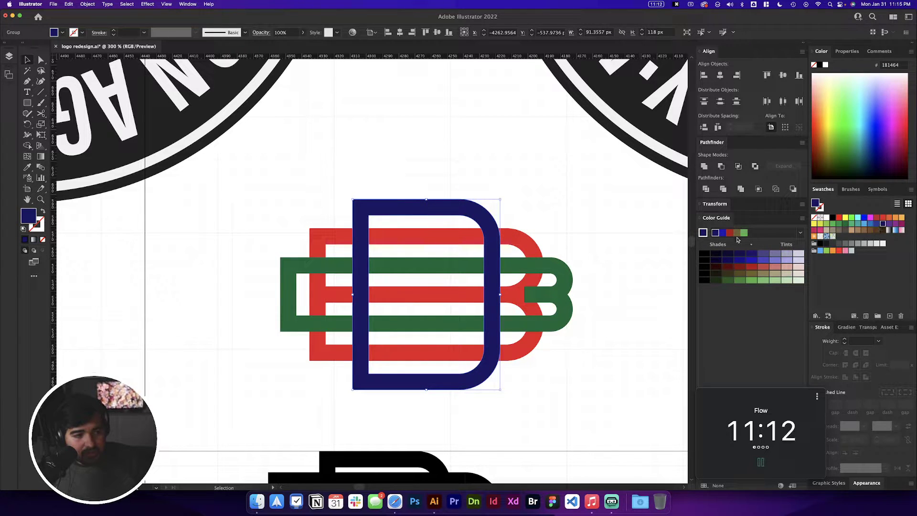
left_click(547, 217)
Send the green B to the back, behind the red B and the navy D.
left_click(487, 297)
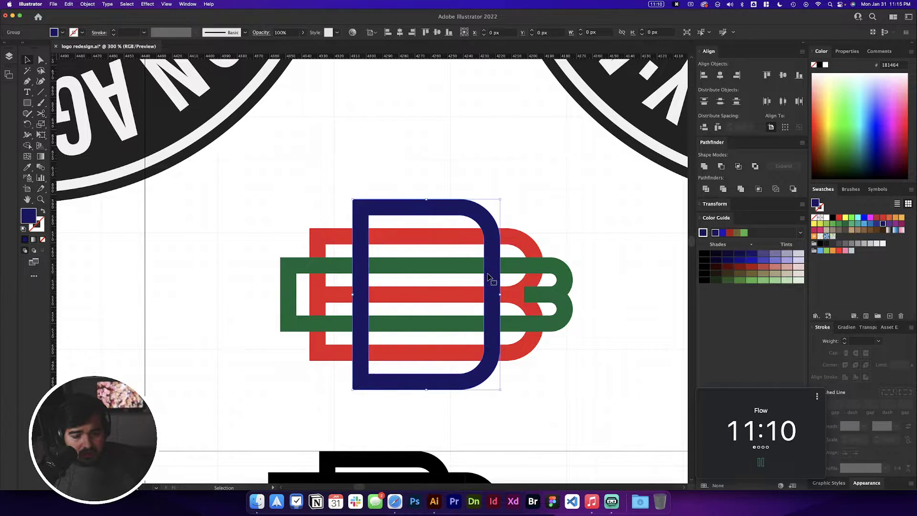
left_click(512, 296)
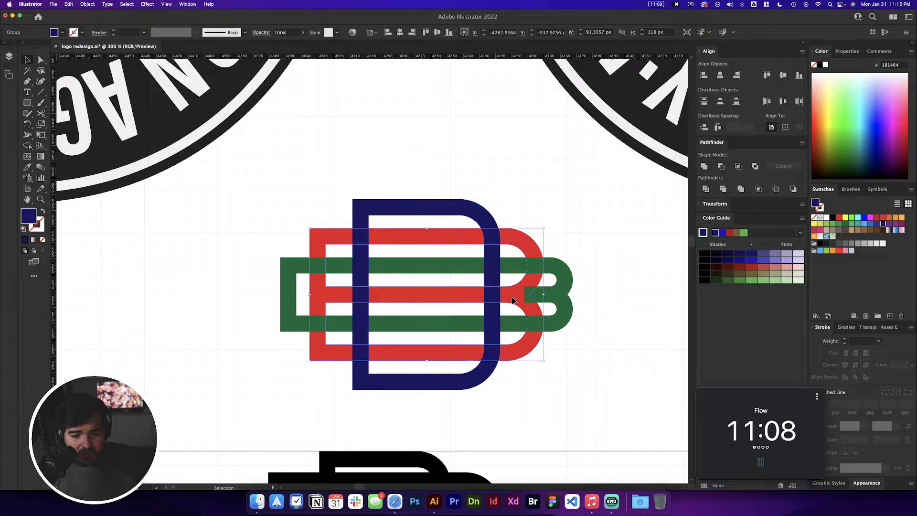
left_click(554, 299)
key("shift+ctrl+bracketleft")
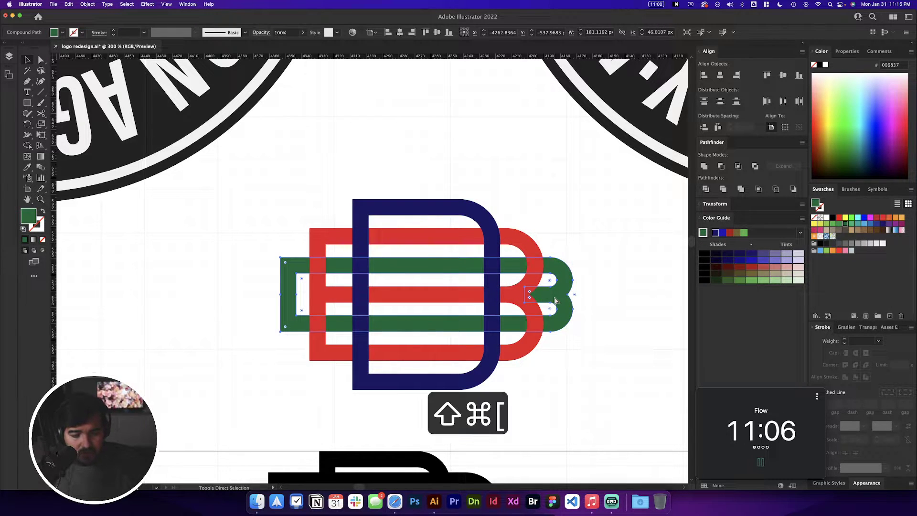
left_click(604, 308)
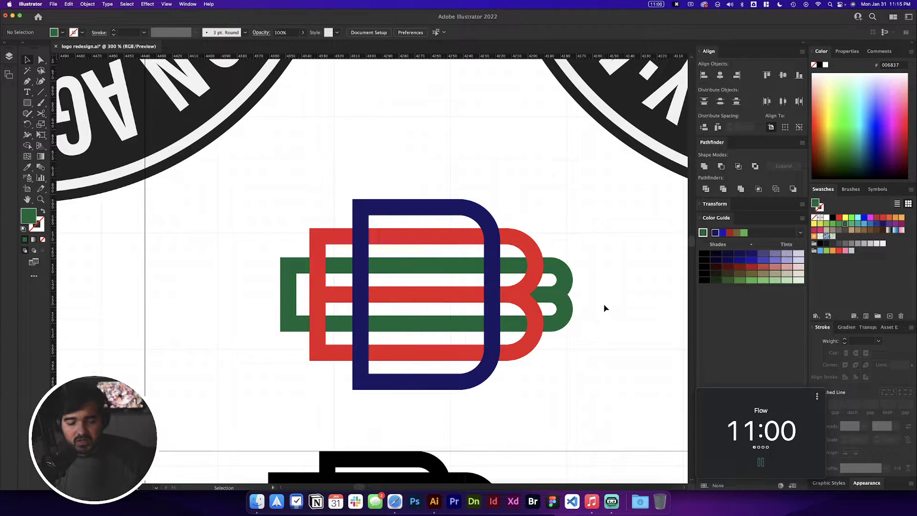
Duplicate the whole three-color monogram into the empty canvas area to the upper left of the round badges.
scroll(504, 192, "down", 1)
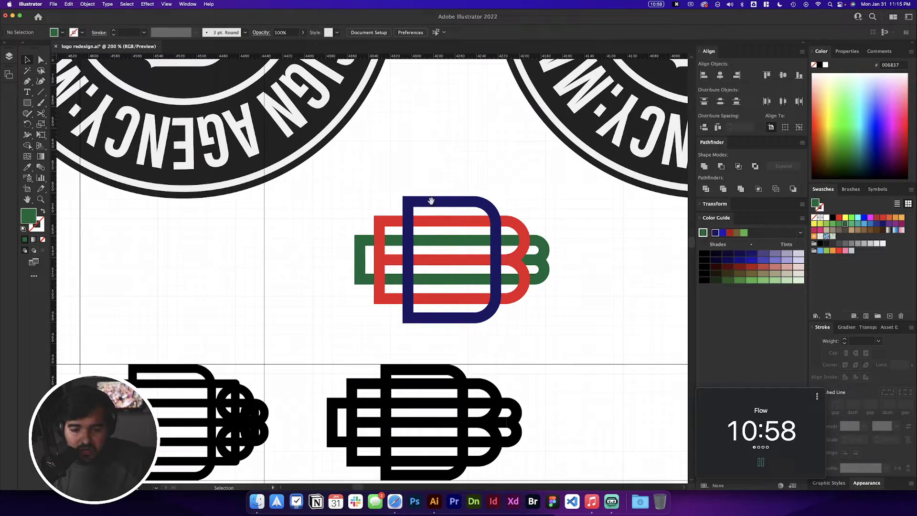
left_click_drag(431, 201, 455, 211)
left_click_drag(576, 345, 579, 347)
left_click_drag(448, 293, 600, 320)
scroll(599, 320, "down", 3)
left_click_drag(530, 337, 567, 337)
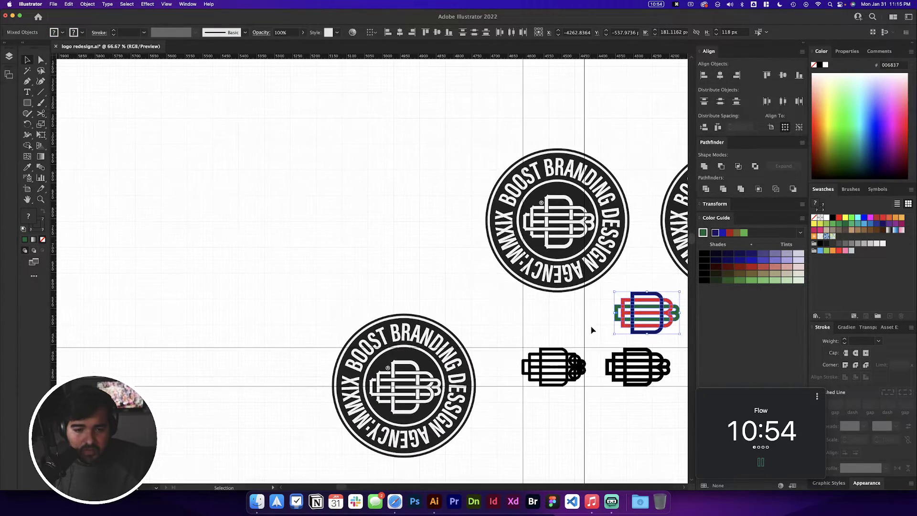
left_click_drag(628, 327, 316, 193)
left_click(403, 225)
Copy the three overlapping outline circles from beside the orange AG logo to the upper-left corner of the duplicated color monogram.
scroll(315, 354, "up", 3)
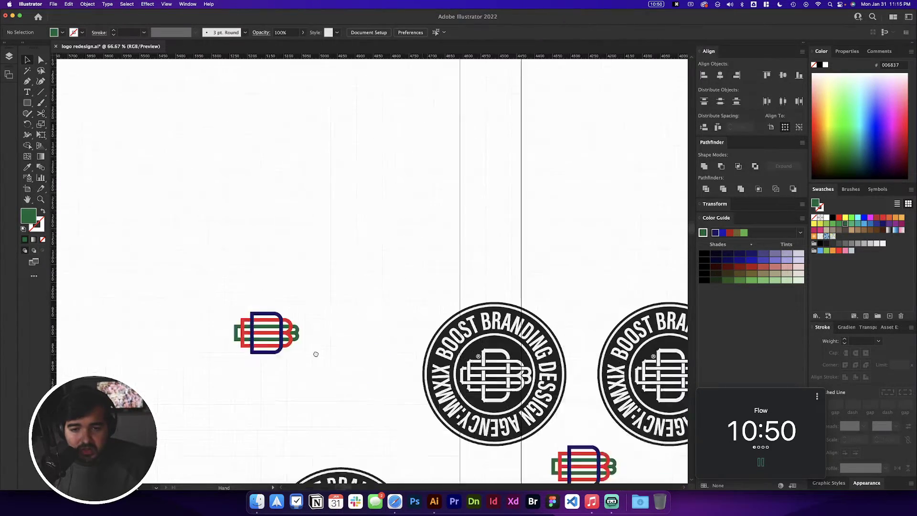
scroll(328, 319, "down", 2)
left_click_drag(475, 377, 363, 334)
left_click_drag(504, 405, 358, 335)
left_click(435, 414)
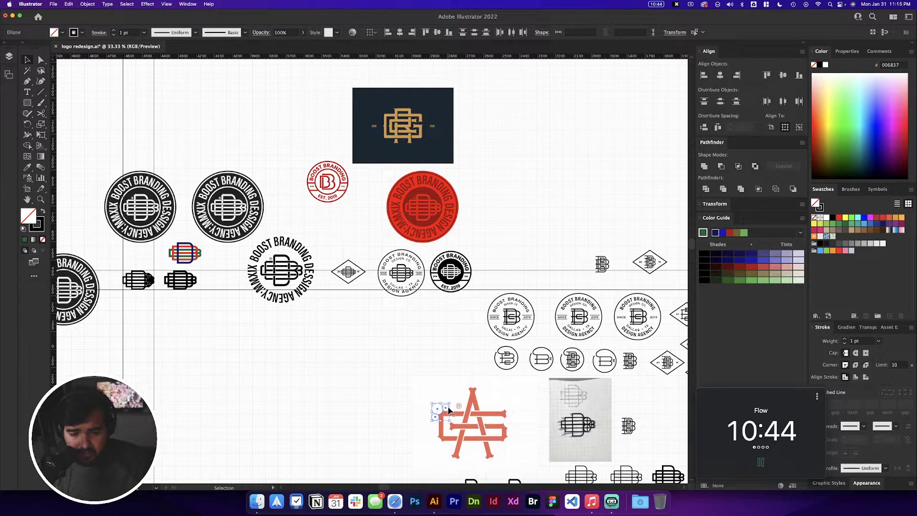
scroll(449, 410, "down", 2)
left_click_drag(456, 409, 596, 406)
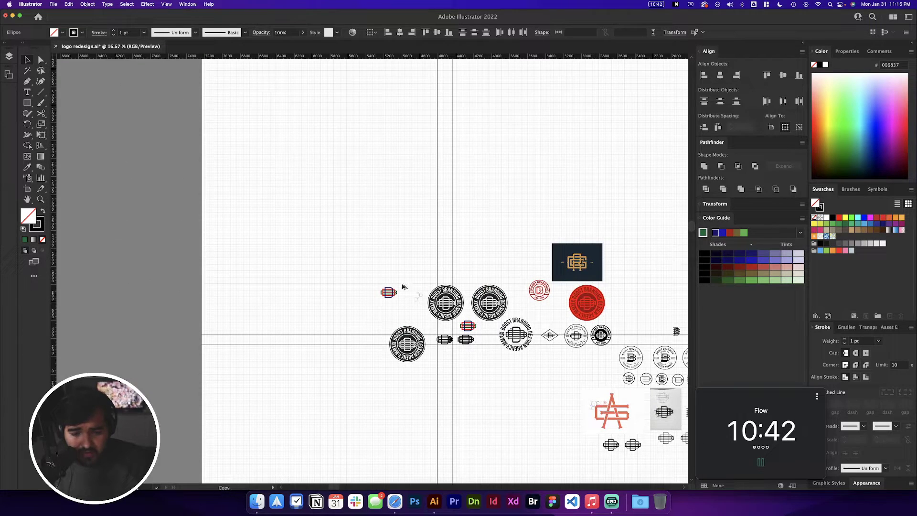
scroll(383, 292, "up", 10)
scroll(381, 289, "down", 2)
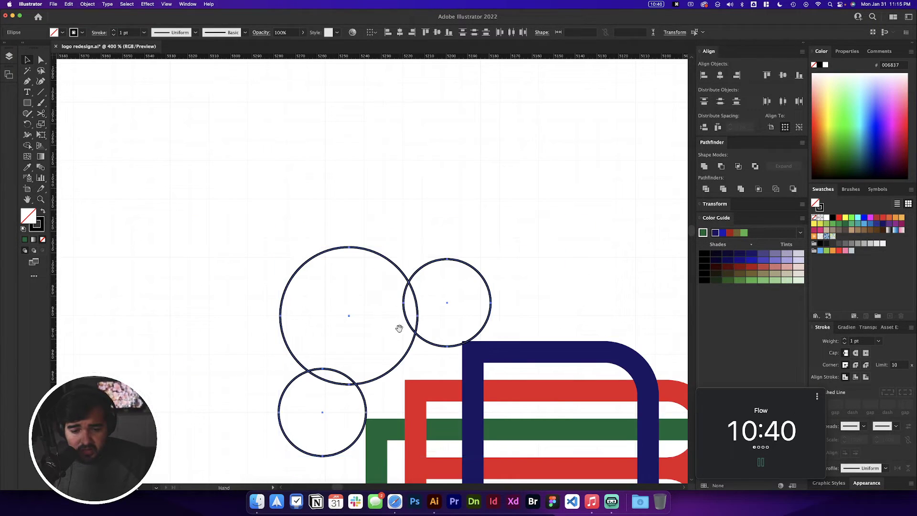
left_click_drag(399, 323, 472, 188)
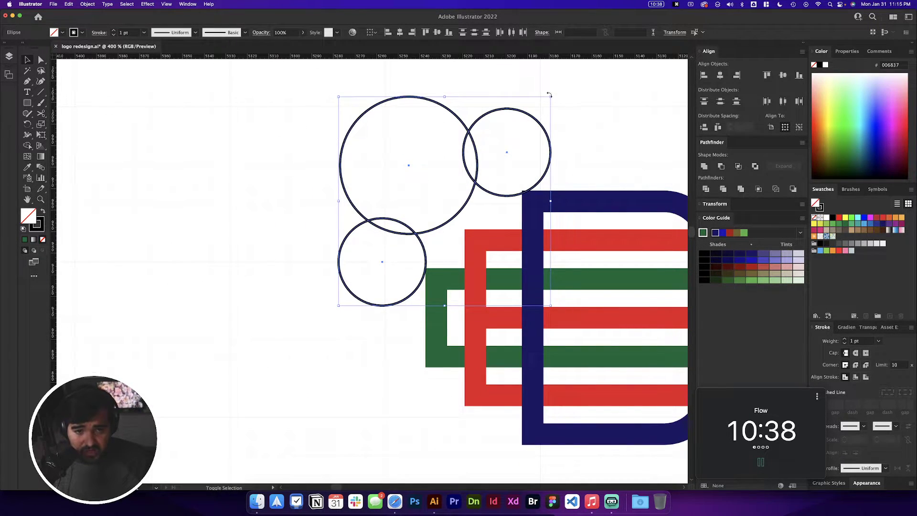
Scale the three outline circles down and position them beside the upper-left corner of the green B.
left_click_drag(550, 95, 483, 164)
left_click(447, 190)
left_click_drag(447, 190, 411, 256)
key("super+equal")
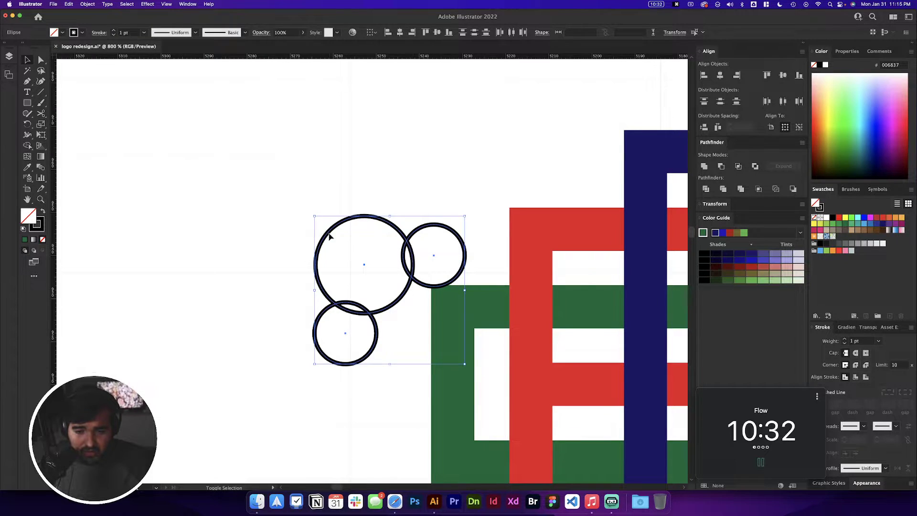
left_click_drag(312, 217, 389, 280)
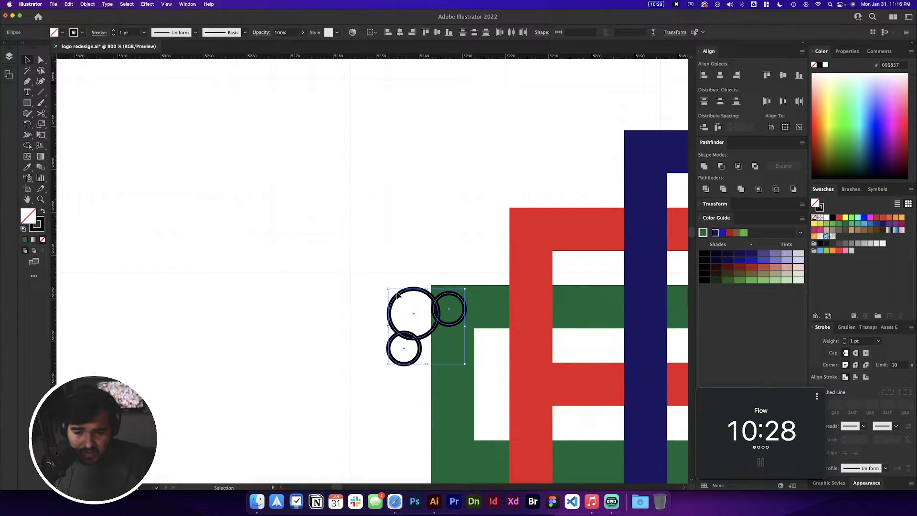
left_click(389, 285)
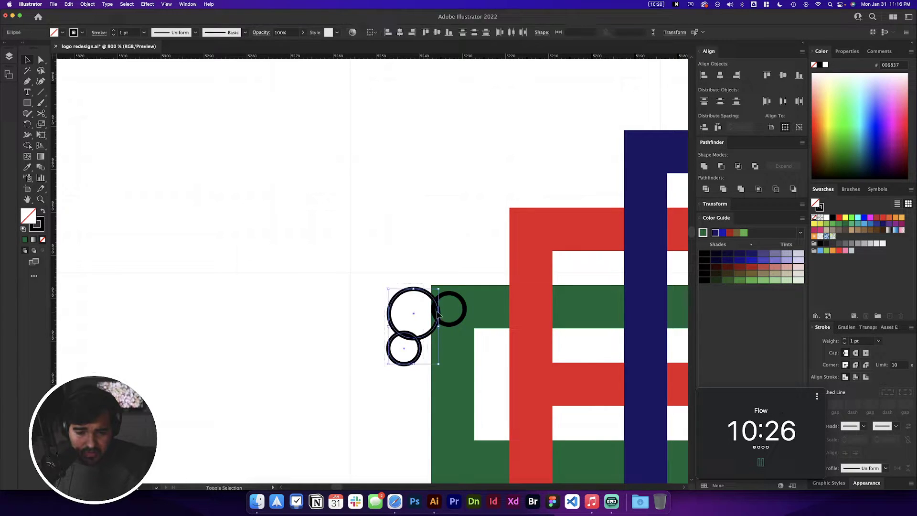
left_click_drag(455, 326, 455, 304)
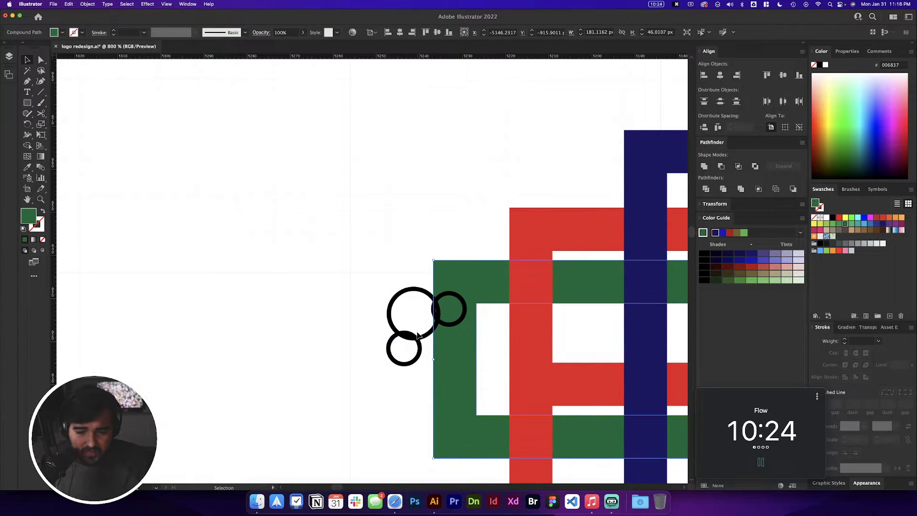
key("super+z")
key("super+z")
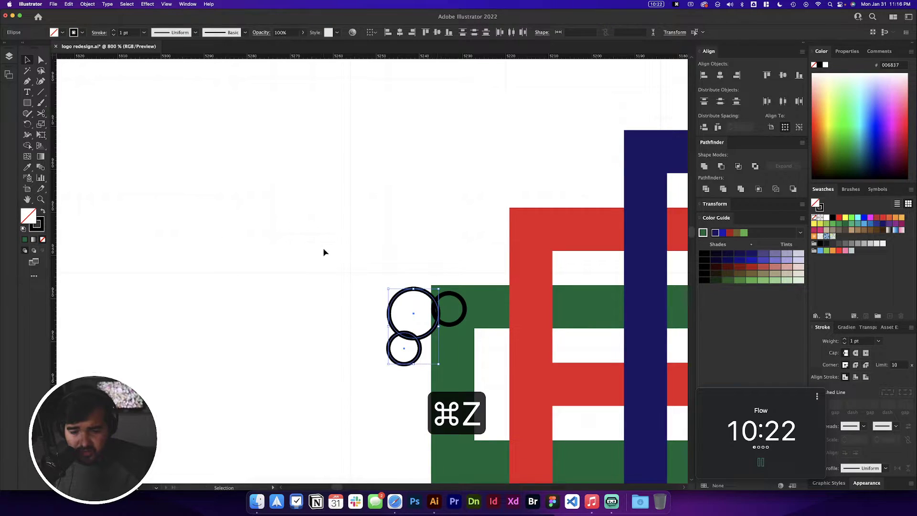
Select all three corner circles and set their stroke weight to 0.5 pt.
left_click(323, 247)
left_click(437, 297)
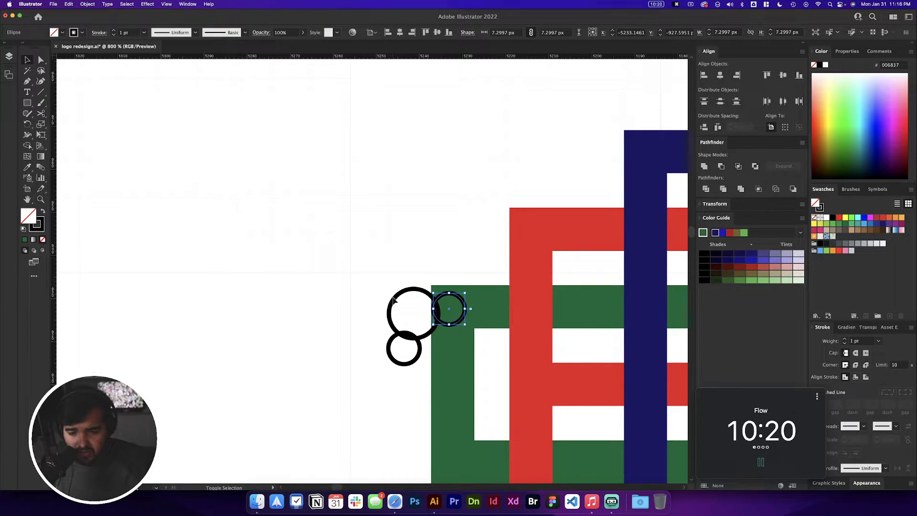
left_click(393, 300, "shift")
left_click(392, 358, "shift")
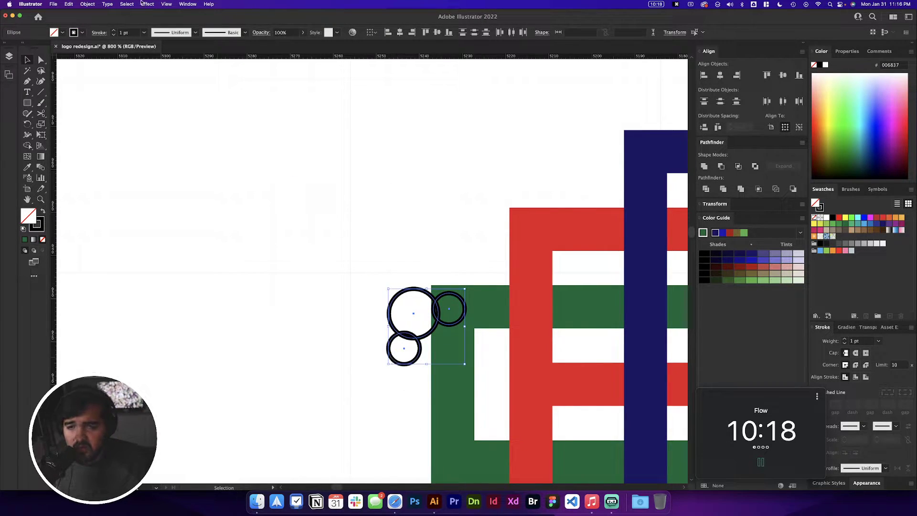
left_click(114, 35)
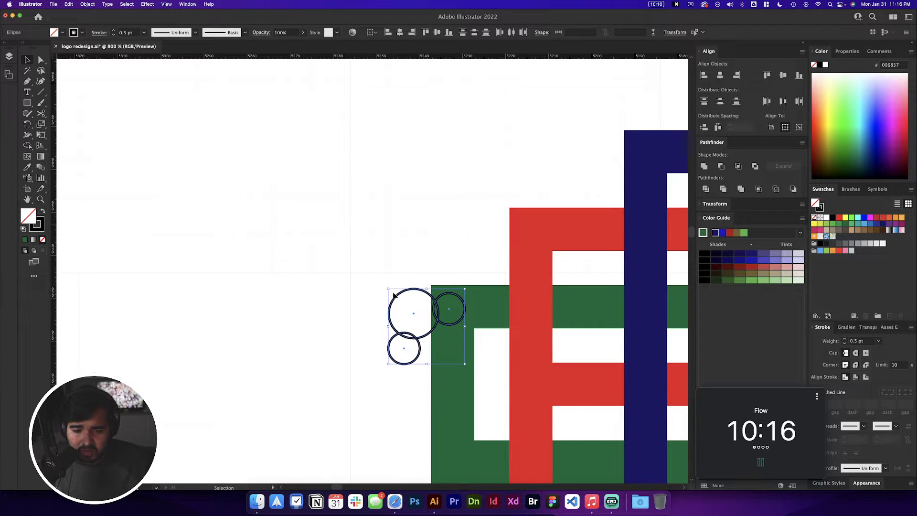
Enlarge and reposition the three circles around the green B's upper-left corner and switch the artwork to outline view.
left_click_drag(396, 298, 368, 231)
left_click_drag(392, 291, 403, 296)
key("super+y")
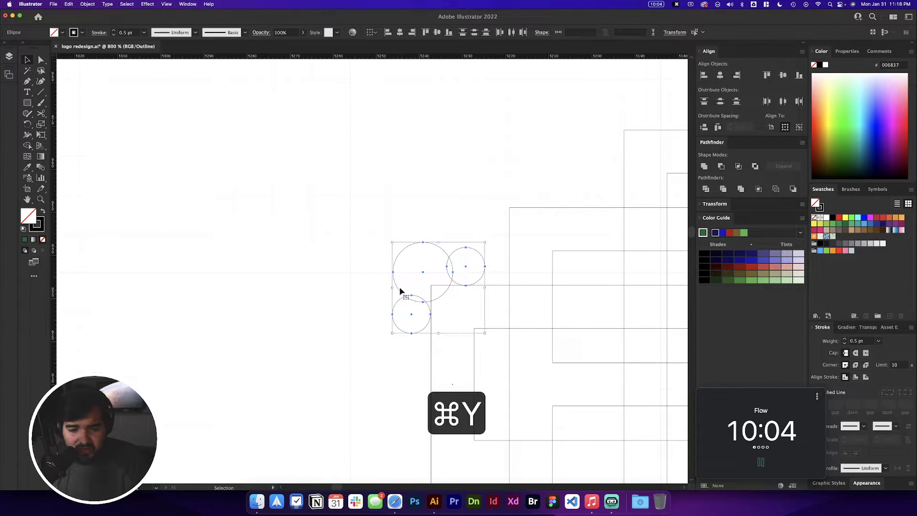
Enlarge the circle set further and move it until both small circles touch the outer edges of the green B's upper-left corner.
scroll(354, 128, "up", 1)
left_click_drag(551, 296, 565, 279)
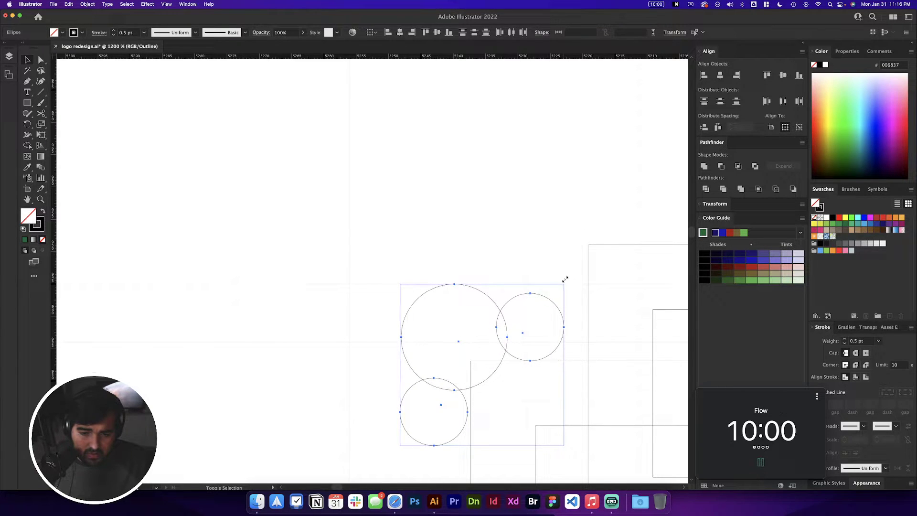
scroll(436, 284, "down", 2)
scroll(436, 284, "left", 1)
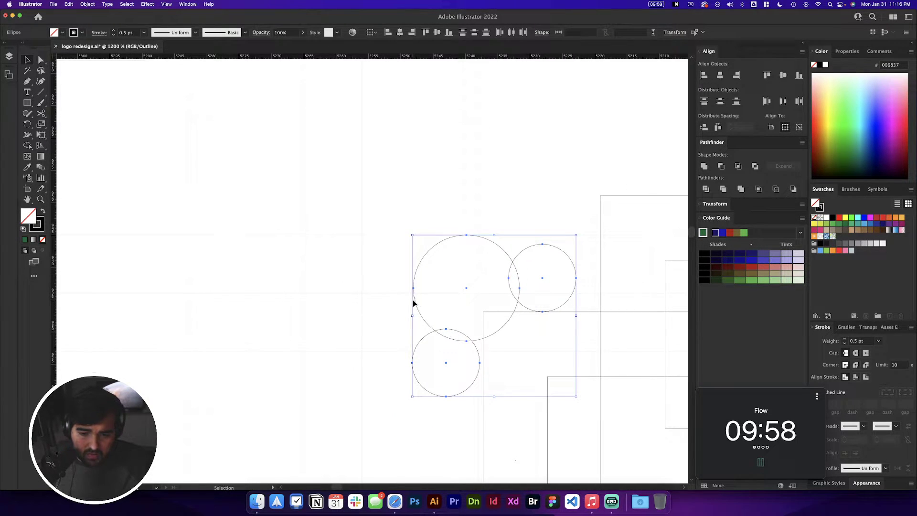
left_click_drag(416, 304, 419, 301)
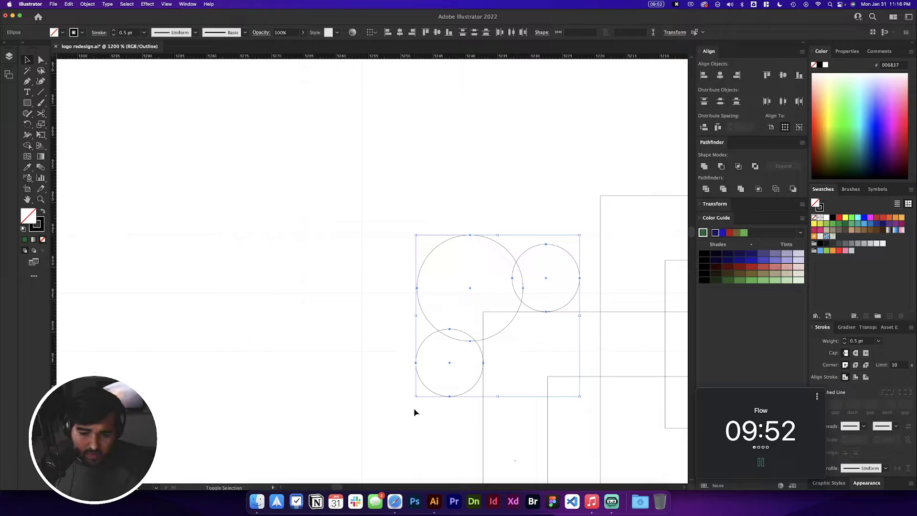
left_click_drag(416, 396, 392, 420)
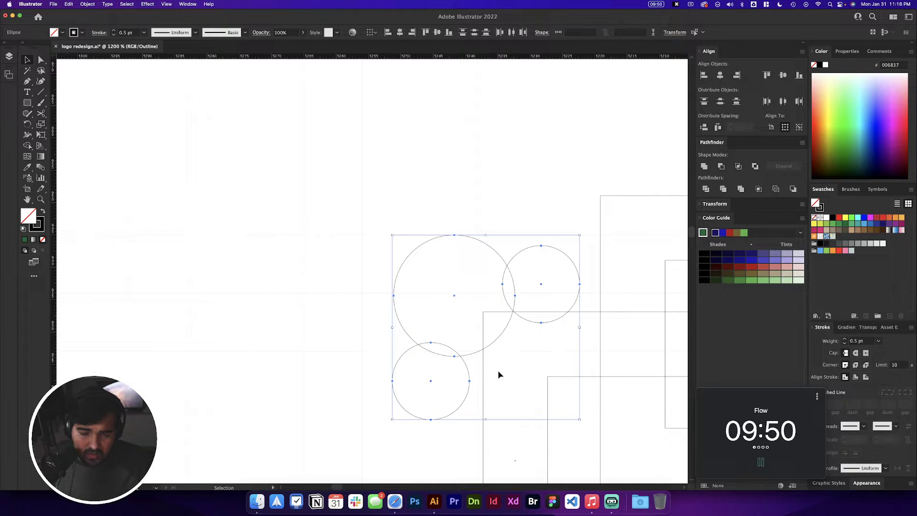
left_click_drag(467, 359, 481, 348)
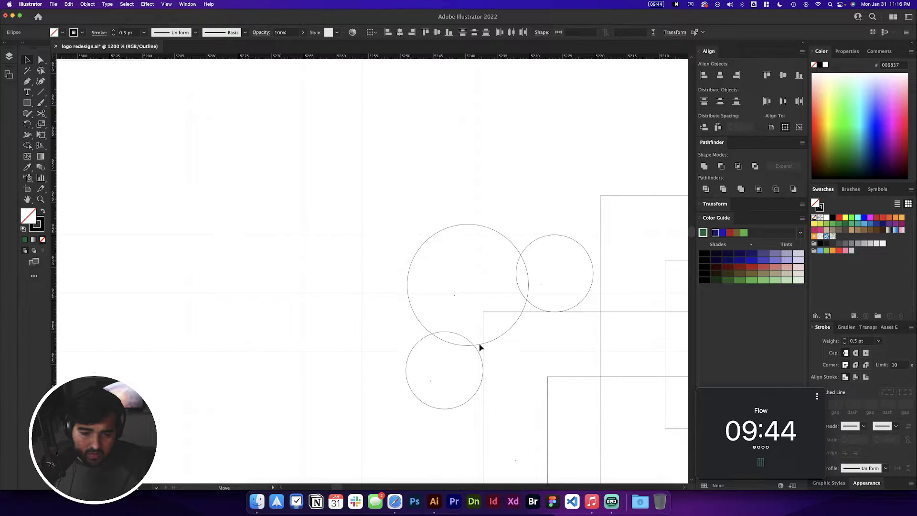
Group the three circles and check closely that the small circles touch the green B's edges.
left_click_drag(480, 347, 327, 255)
scroll(479, 348, "down", 2)
key("cmd+g")
key("v")
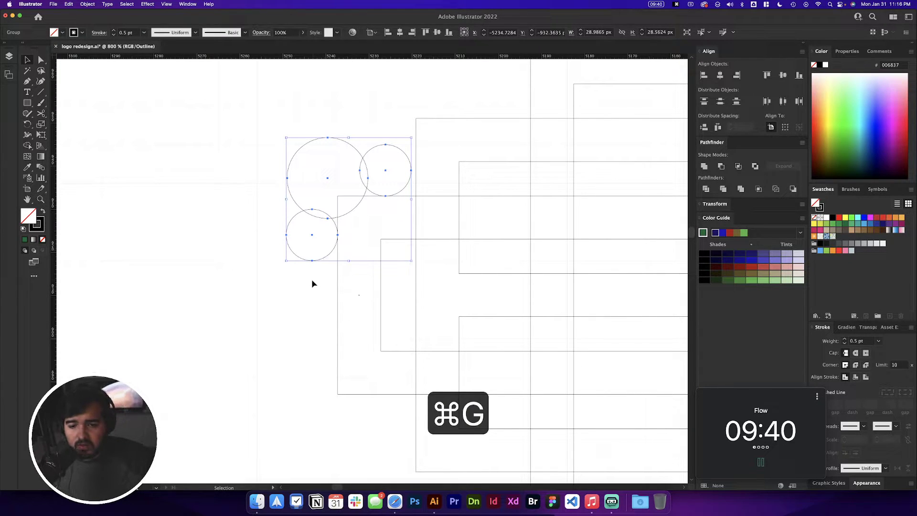
left_click(316, 265)
scroll(408, 185, "up", 5)
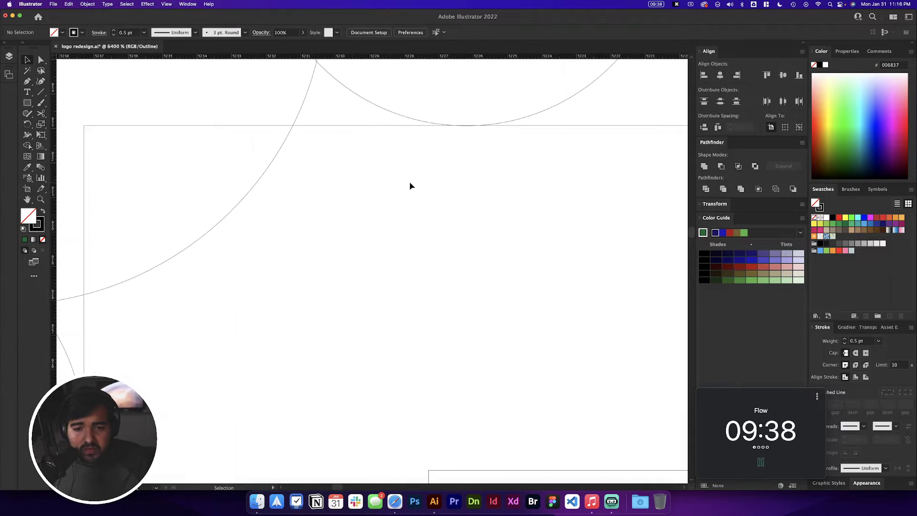
scroll(409, 188, "down", 6)
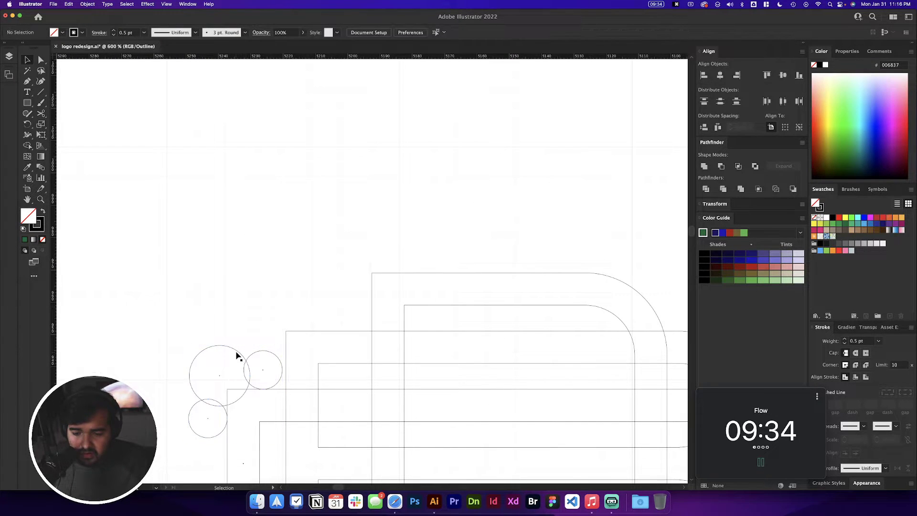
Copy the circle group to the upper-left corner of the navy D, with the small circles touching its outer edges.
left_click_drag(239, 354, 381, 237, "alt")
scroll(374, 253, "down", 3)
scroll(374, 253, "left", 5)
left_click(285, 308)
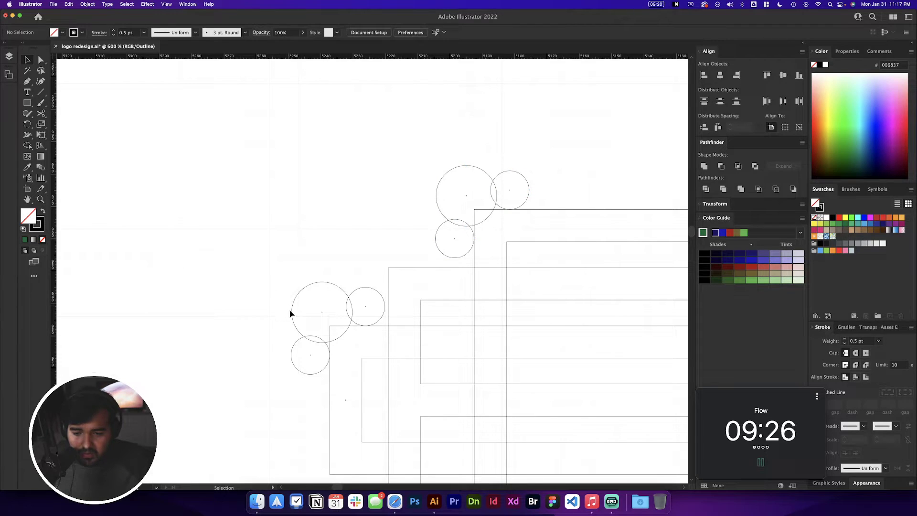
Select the green B with its corner circle group and merge the wedges between the circles into the letter using Shape Builder.
left_click(292, 310)
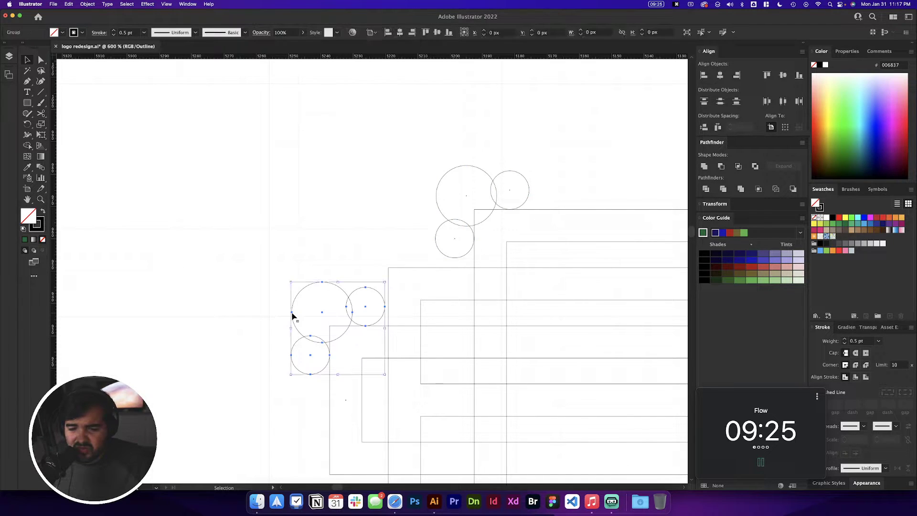
left_click(330, 394, "shift")
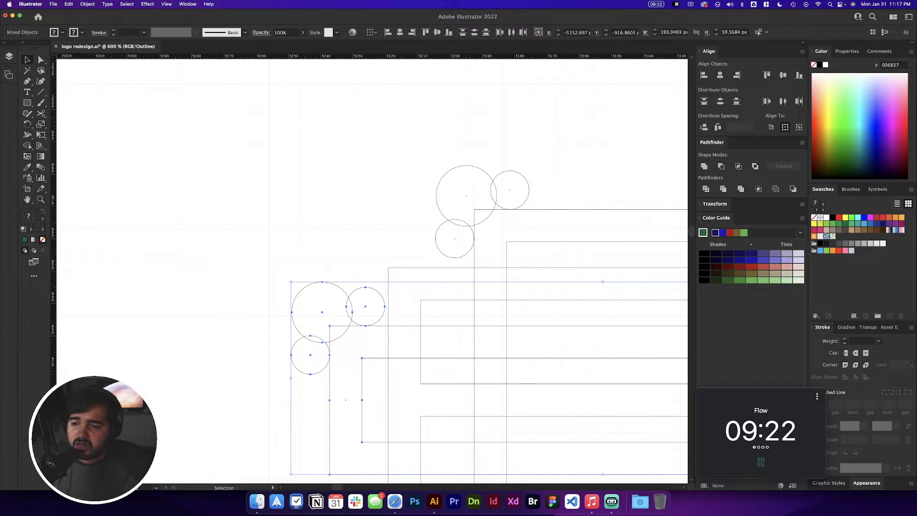
left_click(28, 146)
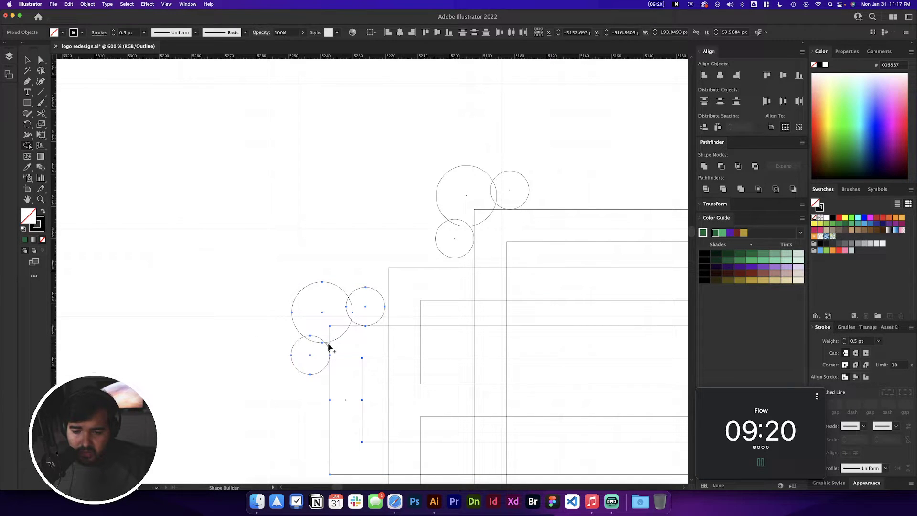
left_click(356, 339)
mouse_move(287, 369)
left_mouse_down()
mouse_move(303, 315)
mouse_move(327, 298)
mouse_move(371, 310)
mouse_move(317, 338)
left_mouse_up()
key("super+z")
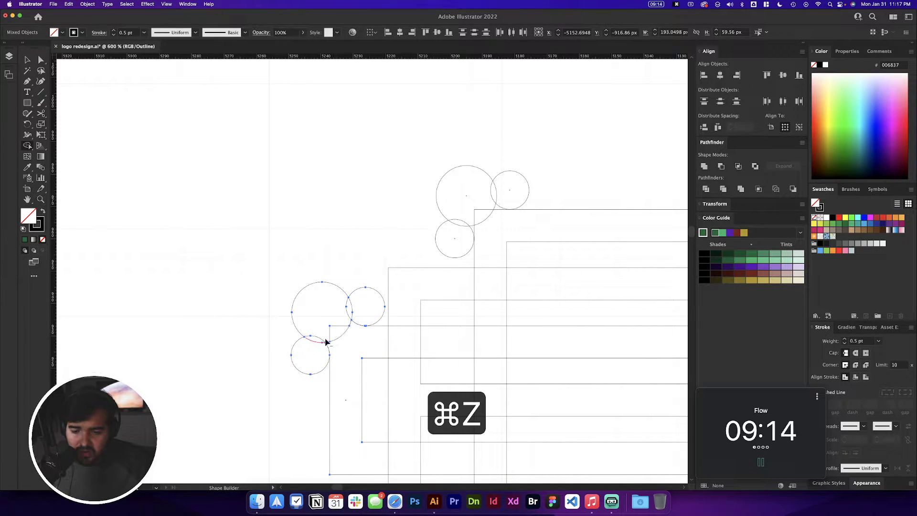
Remove the remaining circle areas with Shape Builder, leaving a concave notch with flared points at the green B's upper-left corner.
left_click(332, 330, "alt")
left_click(309, 358, "alt")
left_click(348, 309, "alt")
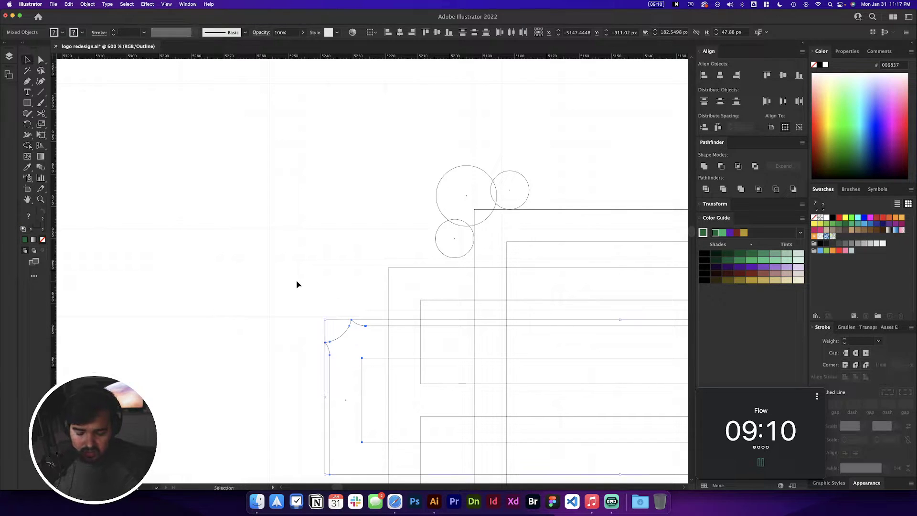
key("v")
left_click(279, 303)
Bring the circle group from the navy D to the green B's lower-left corner, rotated 90 degrees counterclockwise.
scroll(244, 199, "down", 5)
scroll(243, 199, "right", 2)
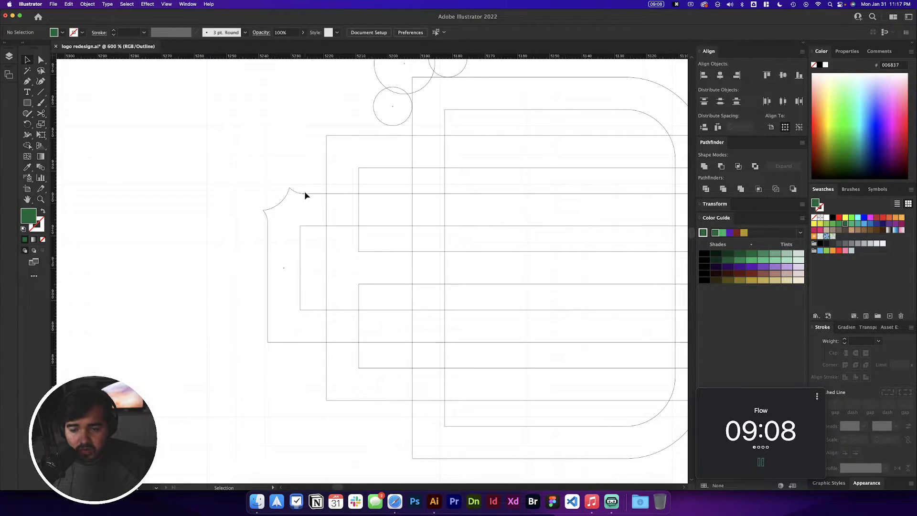
scroll(338, 158, "up", 3)
scroll(338, 158, "left", 1)
left_click_drag(348, 110, 287, 419)
left_click_drag(319, 382, 234, 385)
scroll(246, 412, "up", 3)
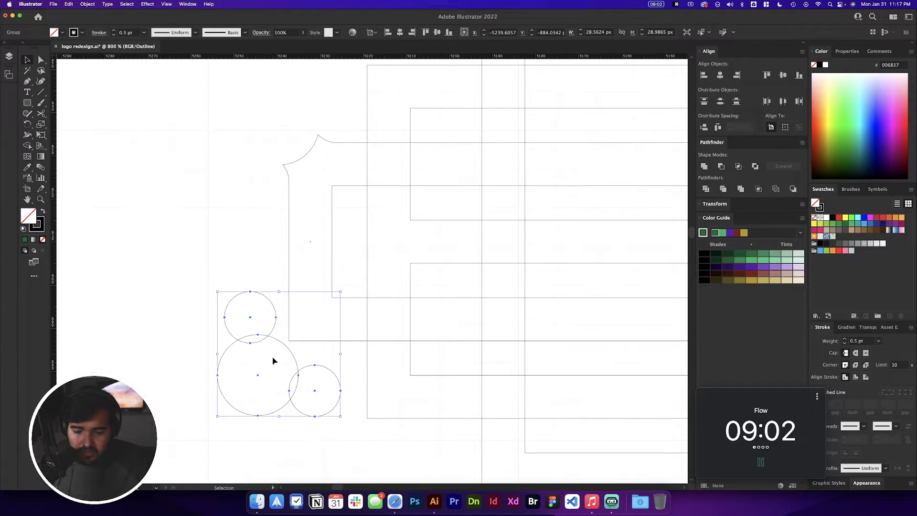
Align the rotated circle group so its two small circles touch the green B's left and lower outer edges.
left_click_drag(297, 370, 338, 352)
scroll(321, 342, "up", 5)
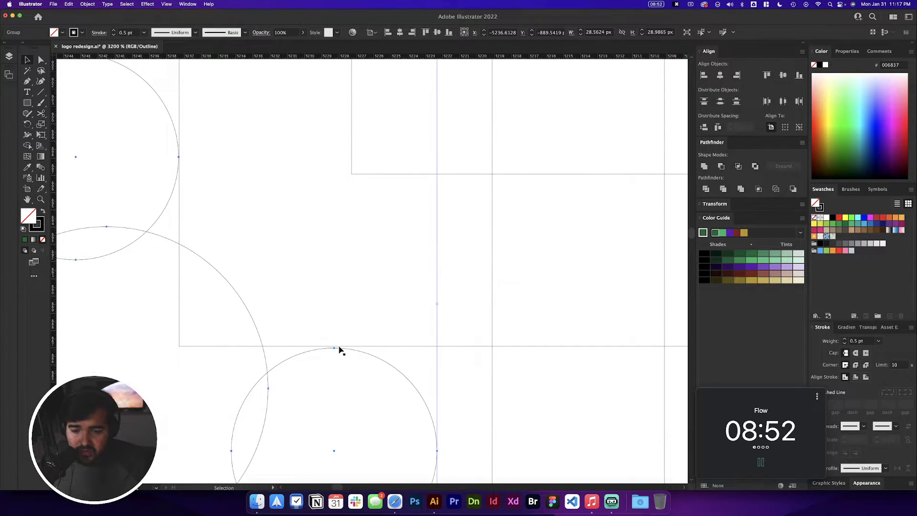
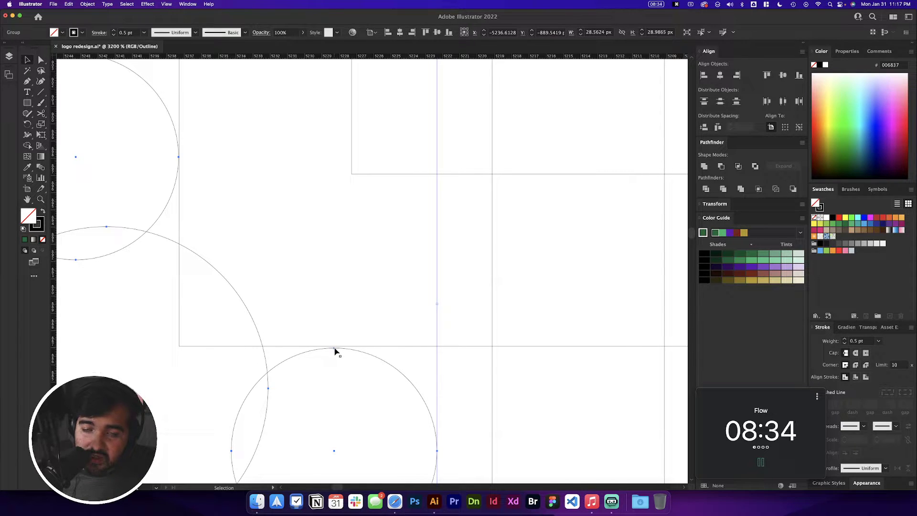
left_click_drag(334, 349, 334, 349)
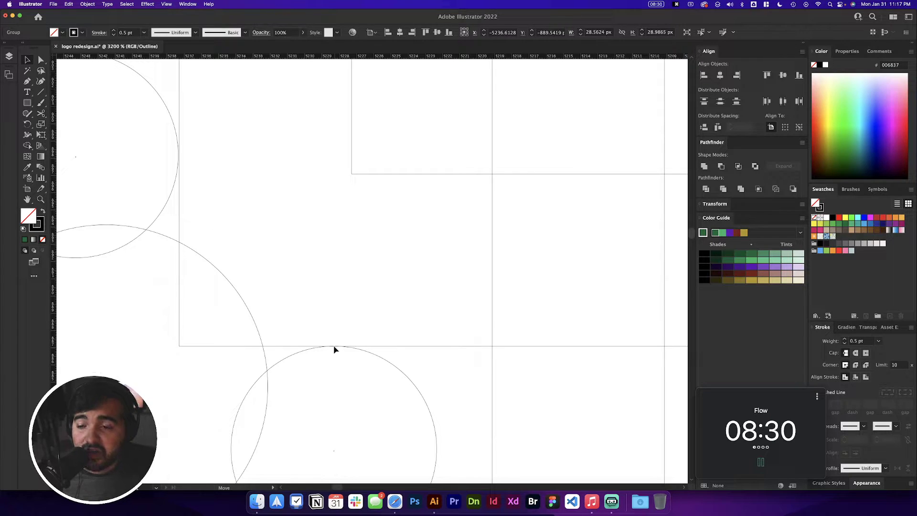
left_click_drag(334, 349, 335, 349)
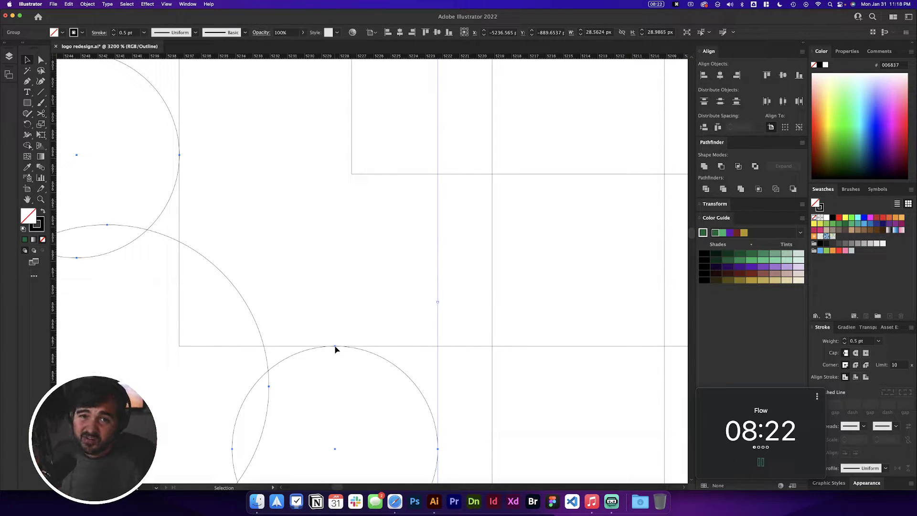
Copy the rotated circle group to the lower-left corner of the navy D.
scroll(324, 281, "down", 5)
scroll(287, 311, "right", 3)
left_click_drag(229, 321, 422, 473)
scroll(430, 430, "left", 3)
scroll(430, 429, "up", 1)
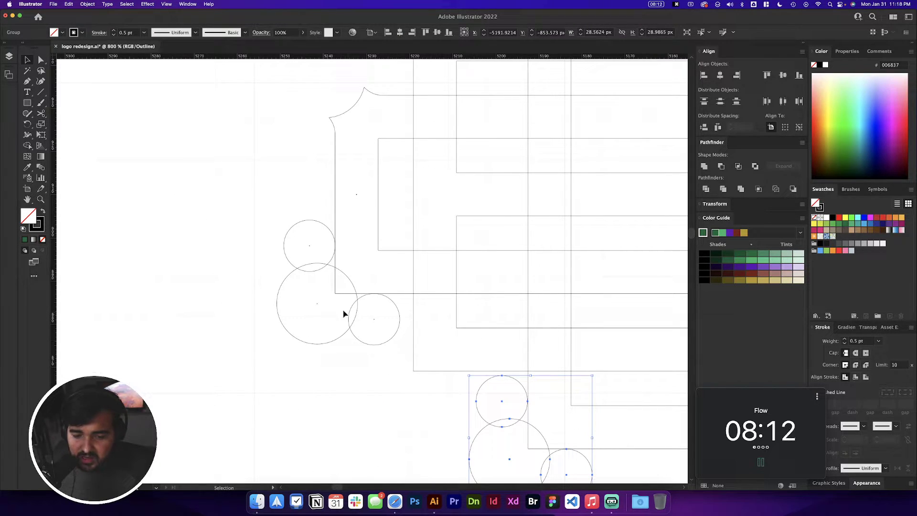
Use Shape Builder on the green B and its lower circle group to cut a matching flared concave notch at the lower-left corner.
left_click_drag(374, 369, 374, 369)
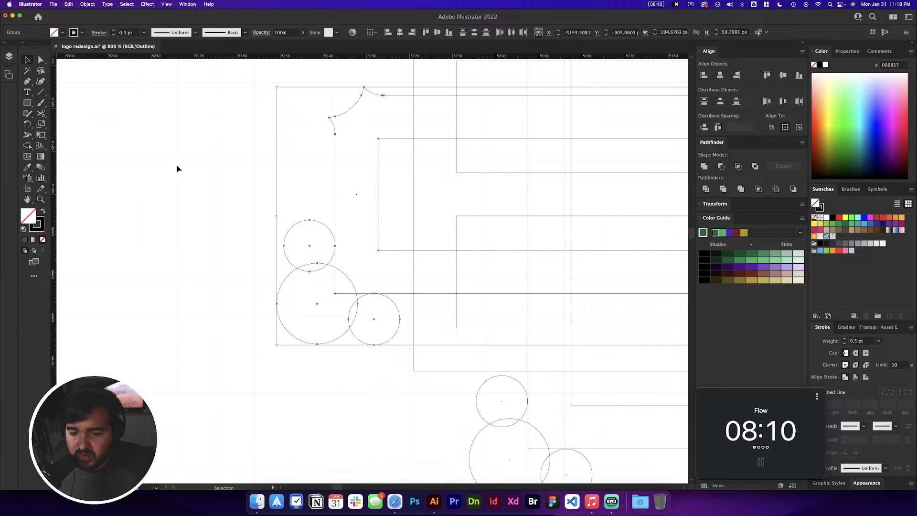
key("shift+m")
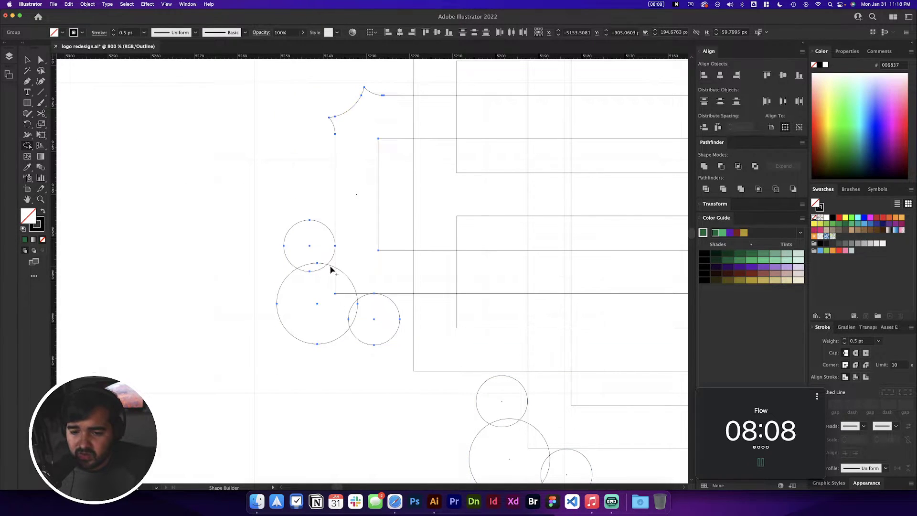
left_click(333, 264)
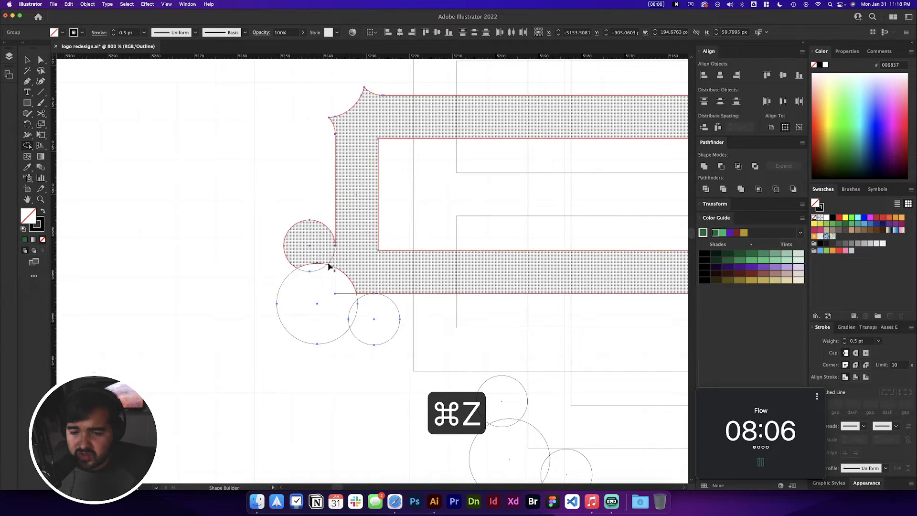
key("cmd+z")
mouse_move(334, 264)
left_mouse_down()
mouse_move(315, 297)
mouse_move(338, 290)
mouse_move(368, 317)
left_mouse_up()
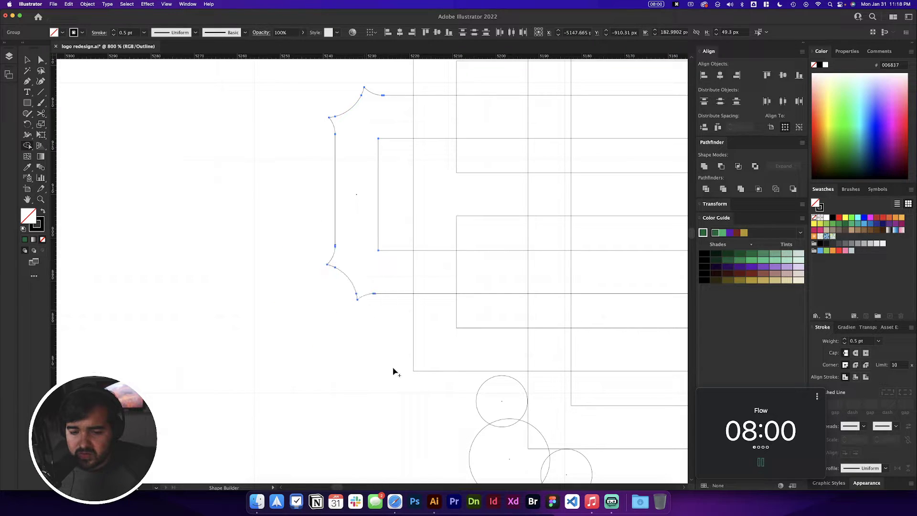
scroll(334, 353, "right", 6)
scroll(311, 361, "down", 2)
key("v")
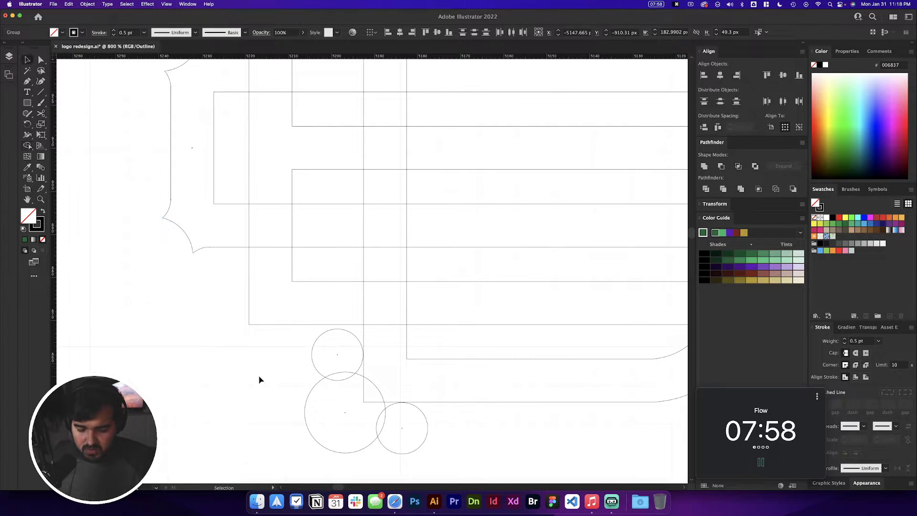
Copy the circle group from the navy D to the larger B's lower-left corner and move the D's group aside.
left_click(259, 379)
left_click_drag(308, 404, 198, 325)
left_click_drag(333, 383, 545, 411)
left_click(294, 356)
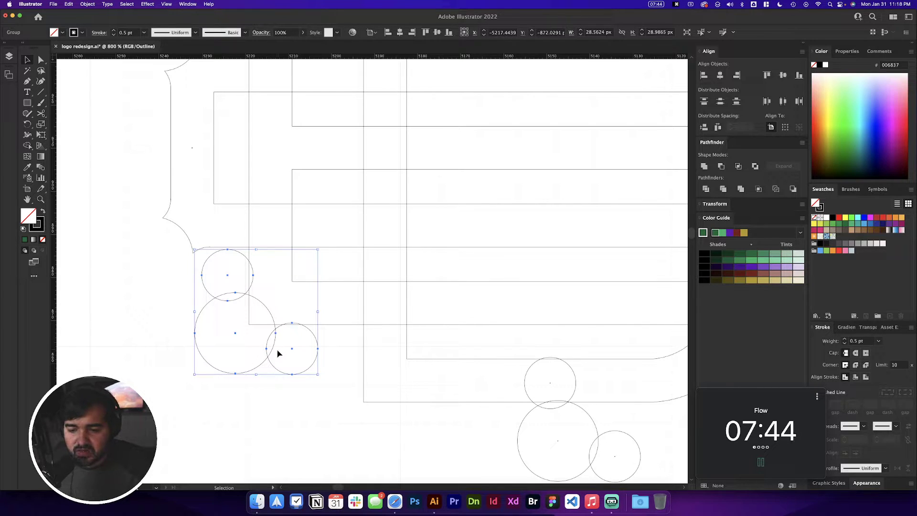
Align the copied circle group so its two small circles touch the larger B's left and lower outer edges.
scroll(249, 297, "up", 5)
left_click_drag(230, 293, 218, 300)
scroll(318, 345, "down", 1)
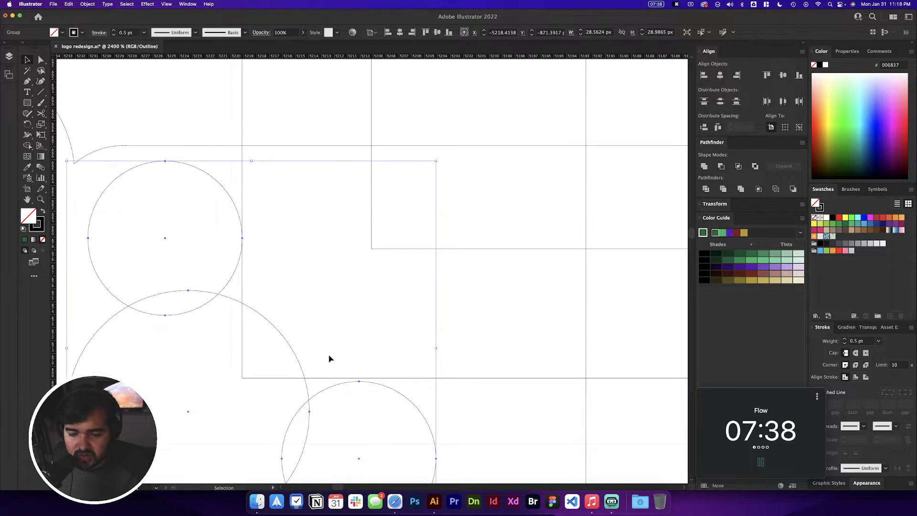
left_click_drag(319, 395, 321, 390)
scroll(321, 389, "up", 3)
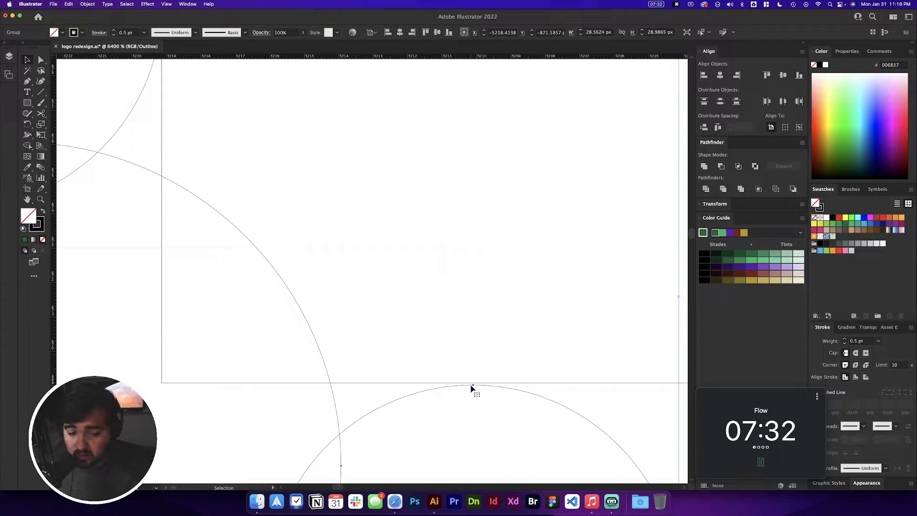
left_click_drag(472, 386, 467, 383)
left_click_drag(304, 162, 351, 376)
left_click_drag(327, 284, 327, 293)
scroll(327, 294, "down", 6)
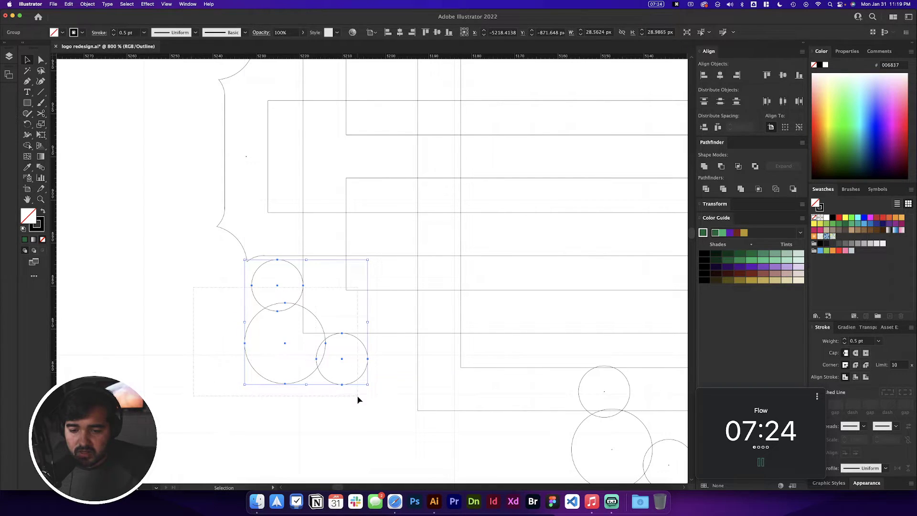
Use Shape Builder on the larger B and its circle group to cut a flared concave notch at the lower-left corner.
left_click_drag(359, 399, 360, 401)
left_click(27, 146)
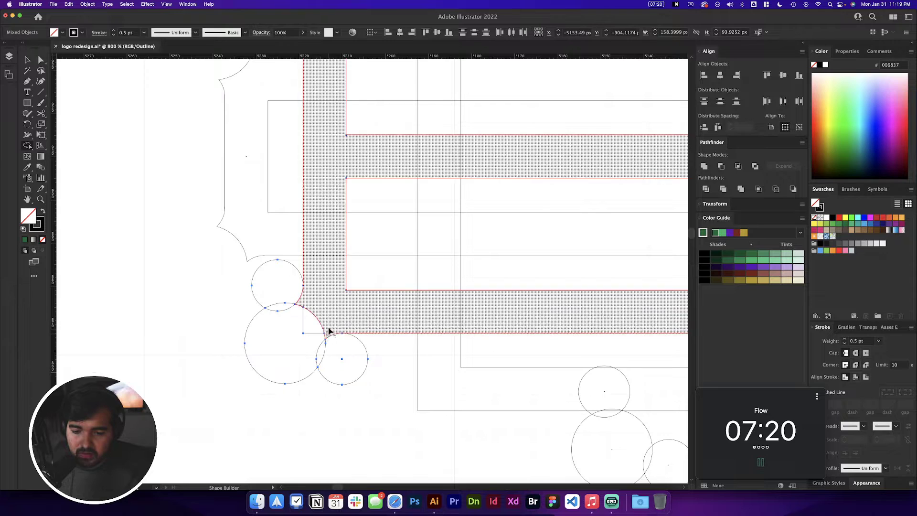
left_click(300, 334)
mouse_move(299, 334)
left_mouse_down("alt")
mouse_move(338, 358)
mouse_move(280, 296)
left_mouse_up("alt")
left_click_drag(322, 344, 160, 323)
key("v")
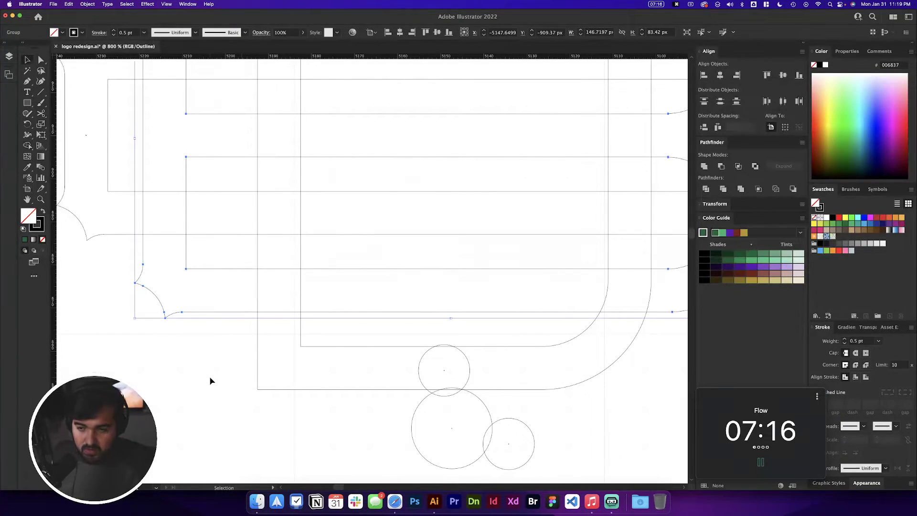
Copy the circle group at the navy D's upper-left corner to the empty area beside the monogram and ungroup it.
left_click(211, 381)
scroll(210, 381, "down", 2)
scroll(211, 380, "down", 1)
left_click_drag(211, 380, 341, 356)
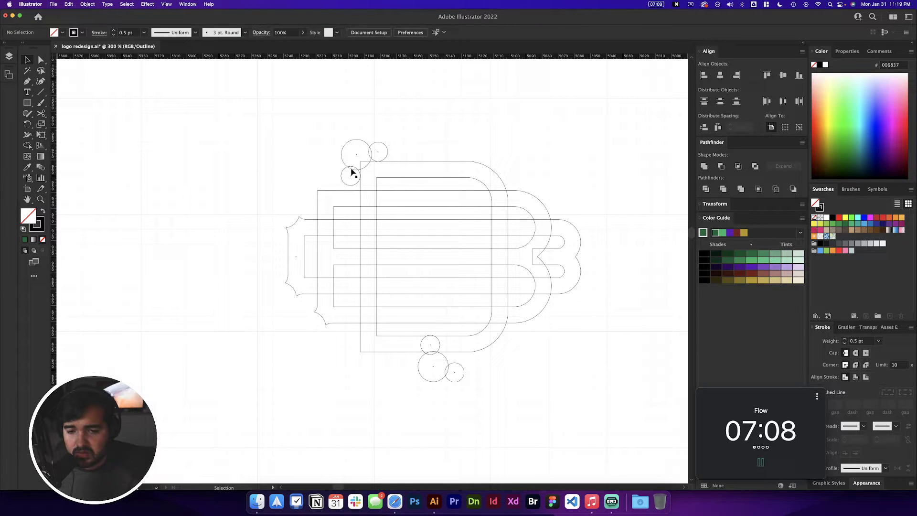
left_click_drag(347, 165, 213, 338)
right_click(214, 337)
left_click(245, 401)
Place one small ungrouped circle against the middle of the larger B's left edge and stack a copy directly above it.
left_click(281, 334)
left_click_drag(253, 332, 317, 271)
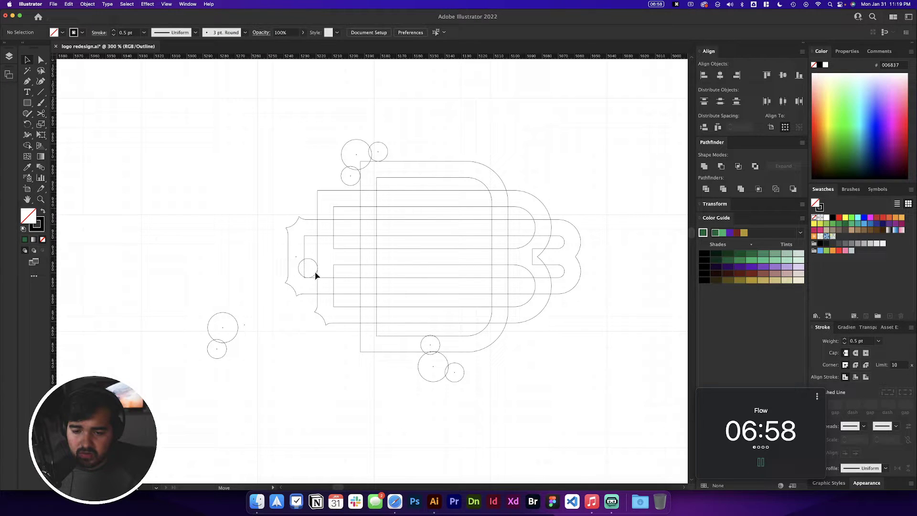
left_click(316, 276)
scroll(313, 245, "up", 5)
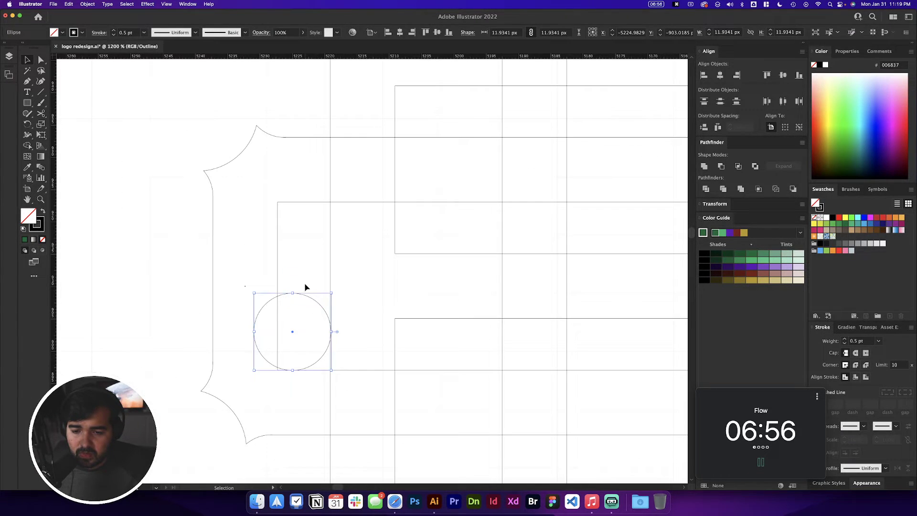
left_click_drag(308, 297, 310, 221)
left_click(301, 315)
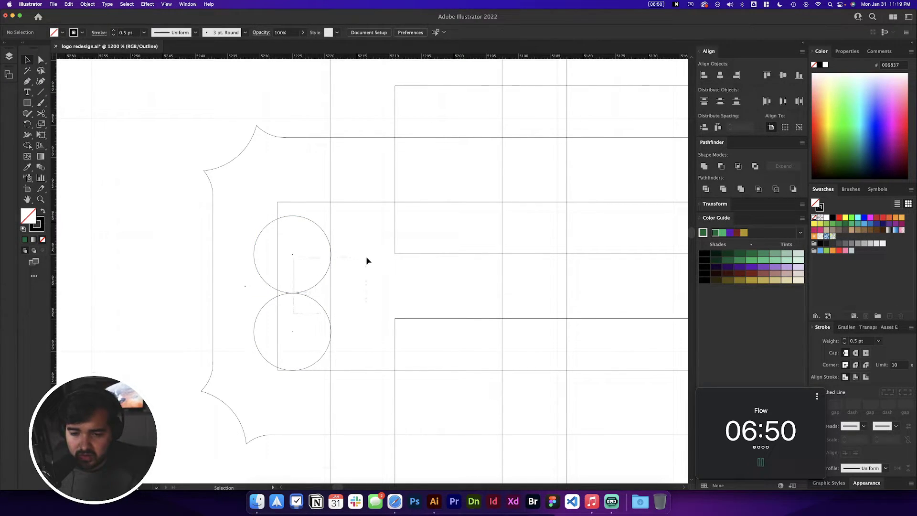
Move the two stacked circles together so their outer sides meet the larger B's left edge.
left_click_drag(367, 261, 278, 302)
left_click(309, 300)
left_click(310, 298)
left_click(316, 285, "shift")
scroll(319, 283, "up", 2)
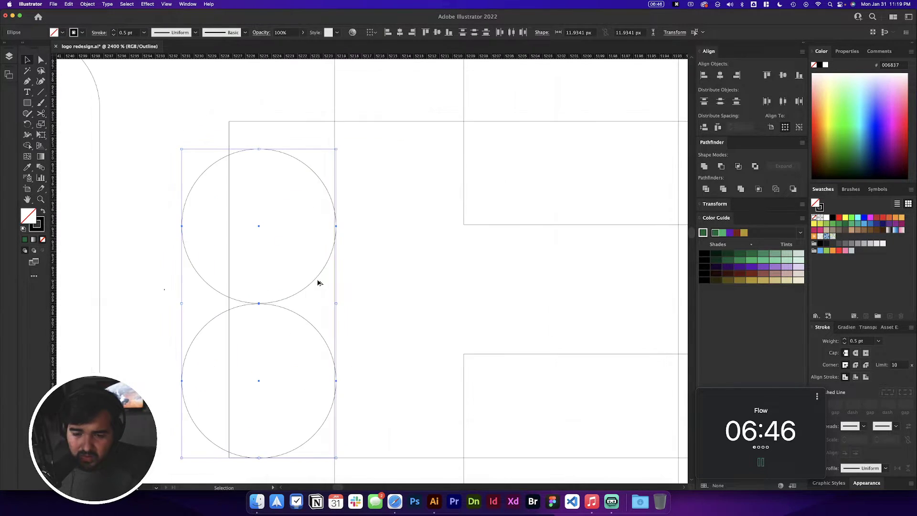
left_click_drag(319, 278, 315, 274)
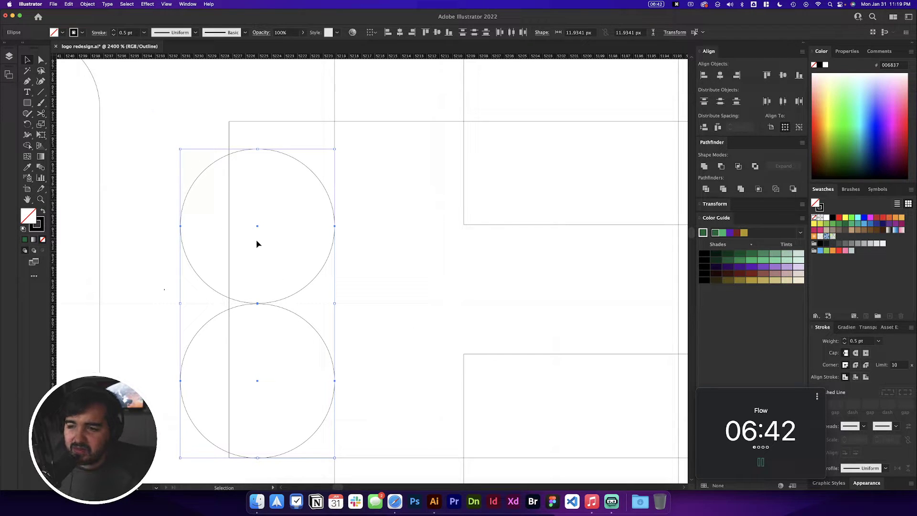
Try to merge the pointed gap between the two stacked circles into the larger B with Shape Builder.
key("super+a")
key("shift+m")
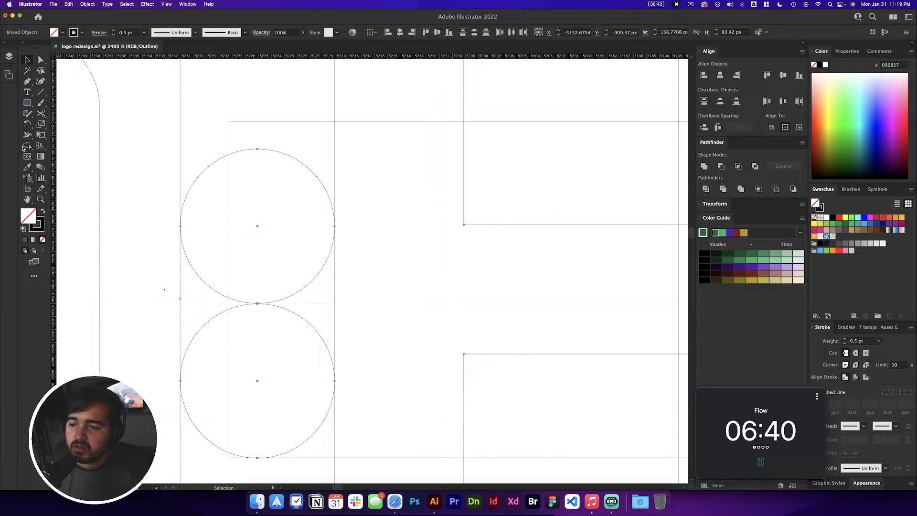
left_click(432, 310)
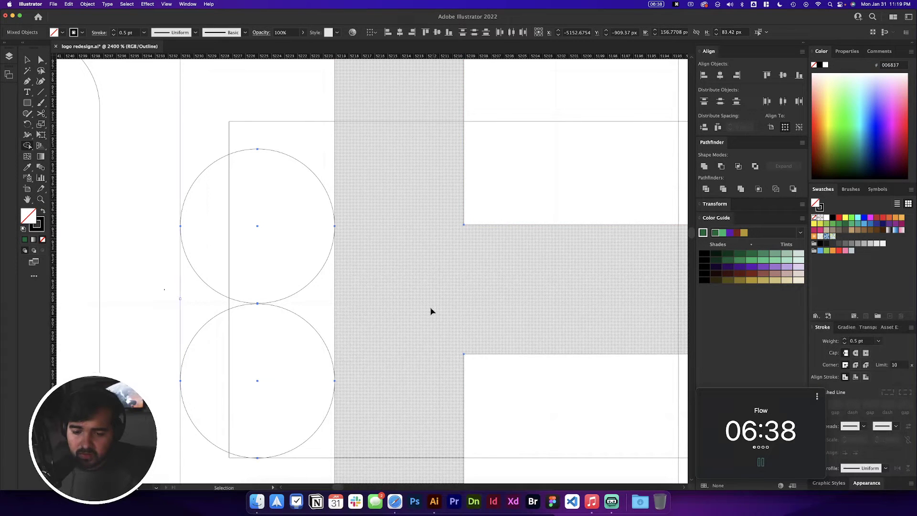
key("super+z")
key("v")
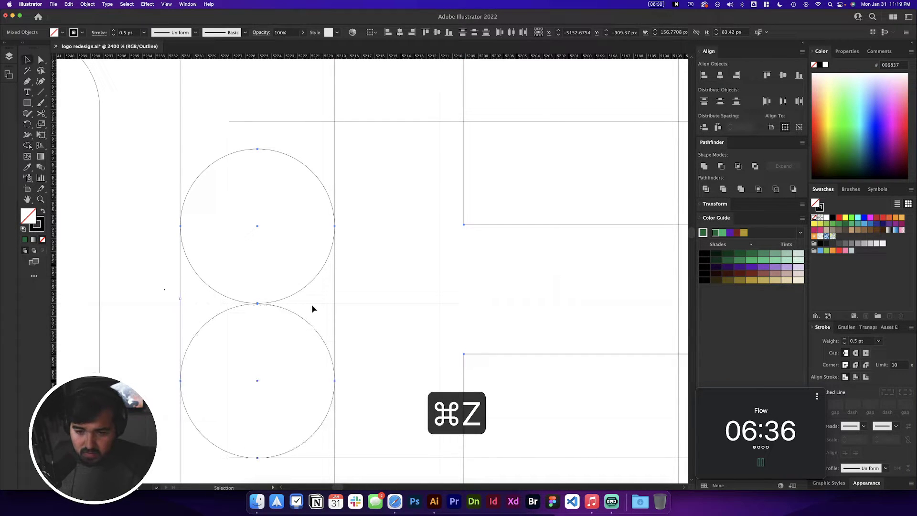
left_click(311, 305)
left_click(334, 257)
left_click(305, 288, "shift")
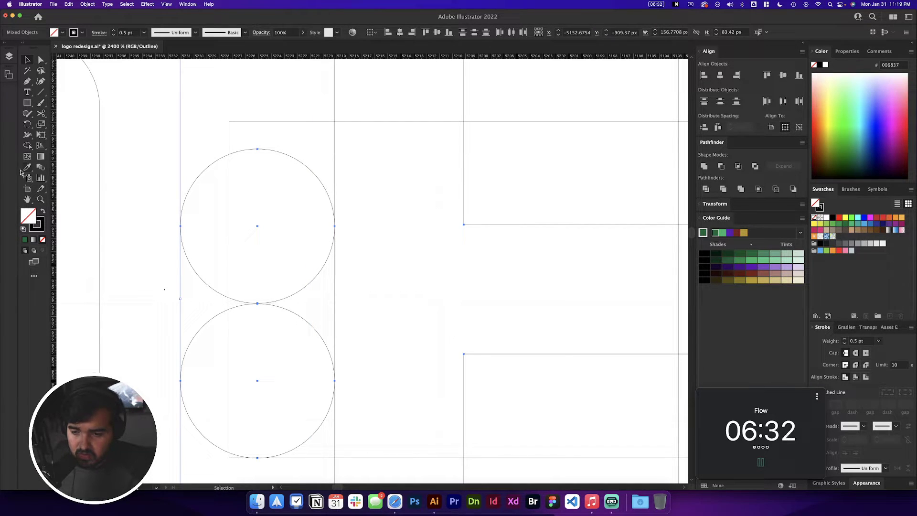
left_click(27, 136)
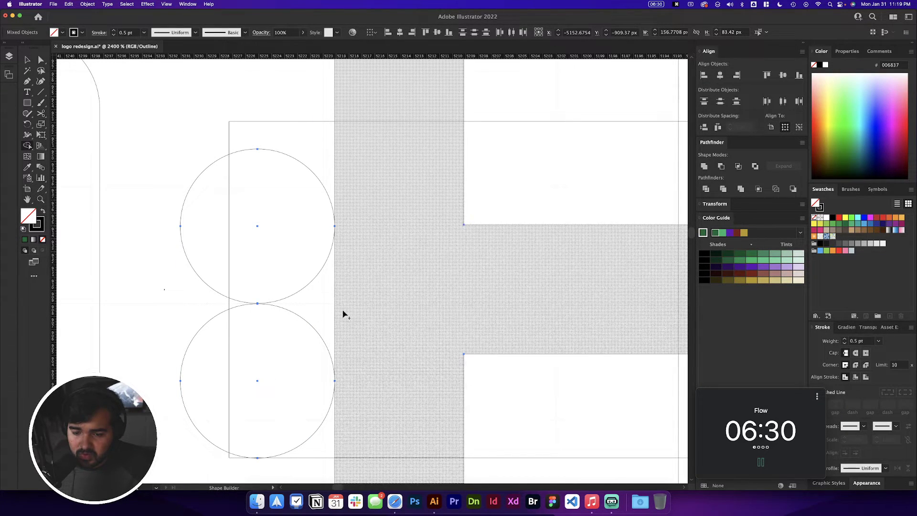
left_click_drag(304, 258, 309, 344)
Check the circles' contact with the larger B's left edge and retry Shape Builder on the gap between them.
scroll(324, 317, "up", 5)
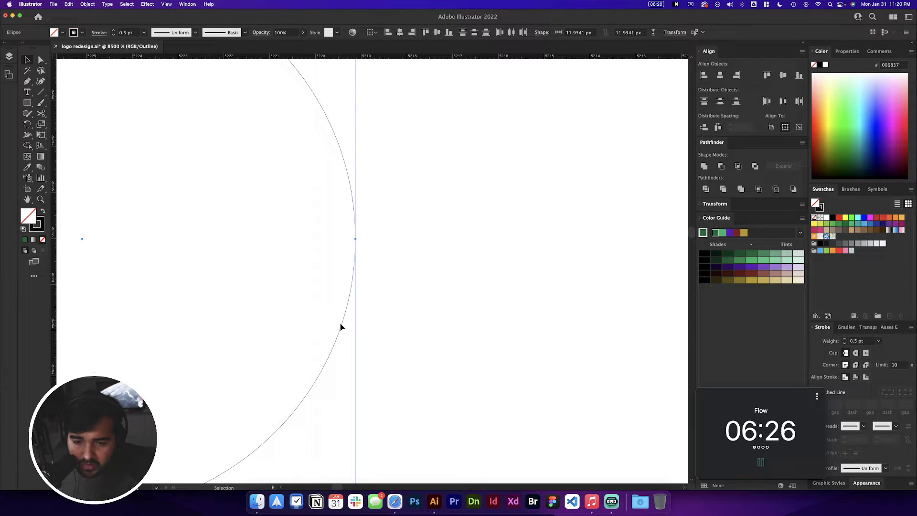
key("super+z")
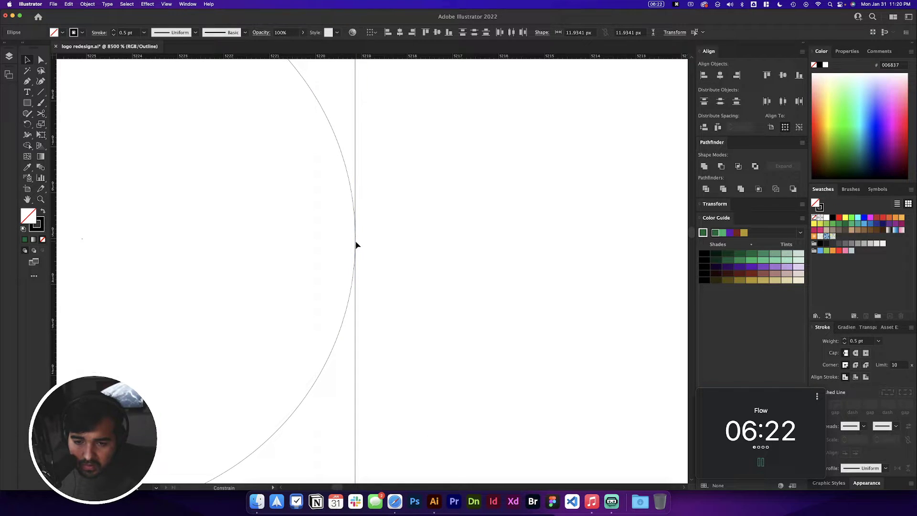
scroll(357, 244, "down", 6)
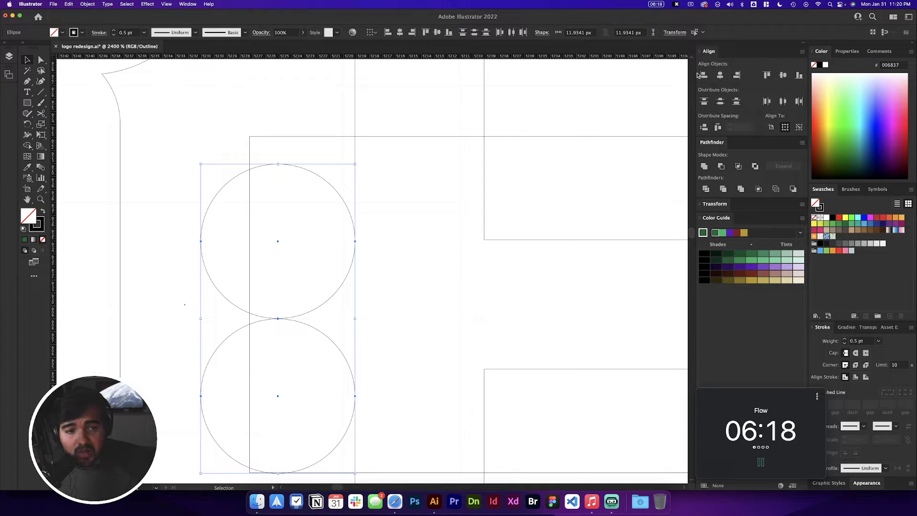
scroll(277, 311, "up", 6)
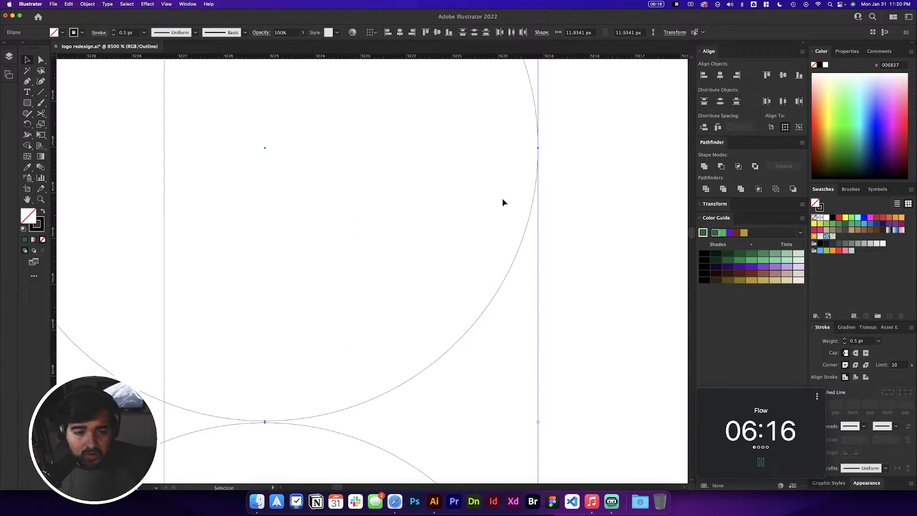
scroll(497, 275, "down", 2)
left_click_drag(448, 262, 529, 451)
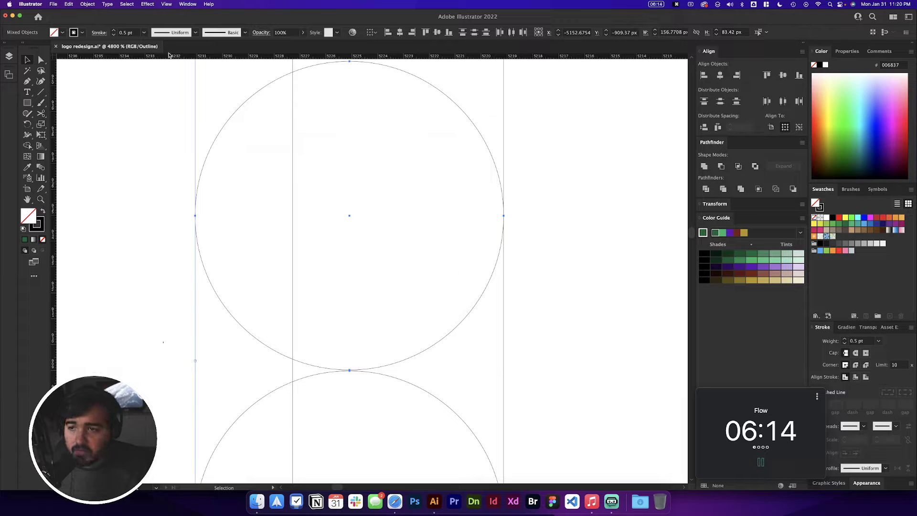
scroll(356, 288, "down", 2)
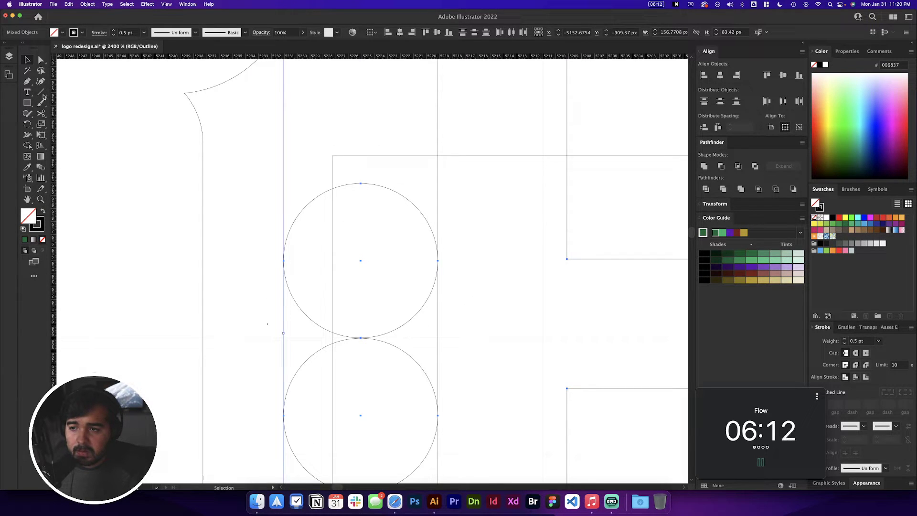
left_click(27, 146)
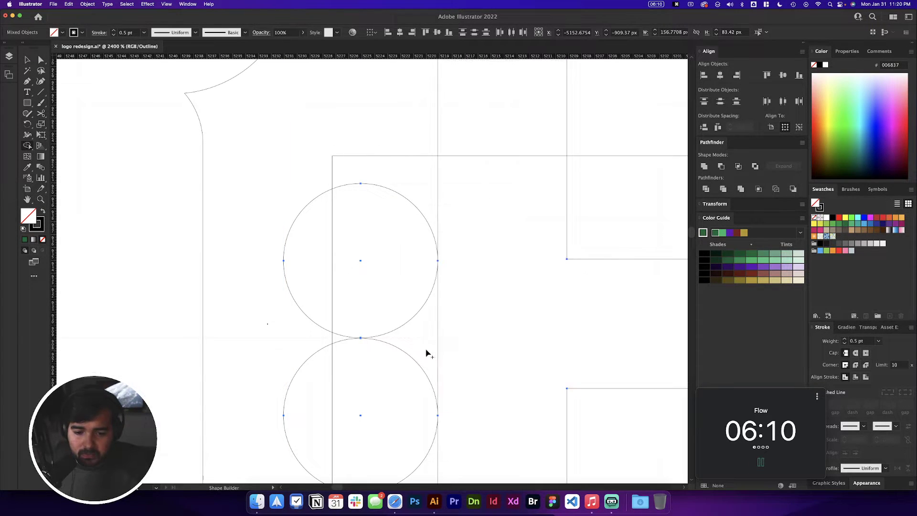
key("super+z")
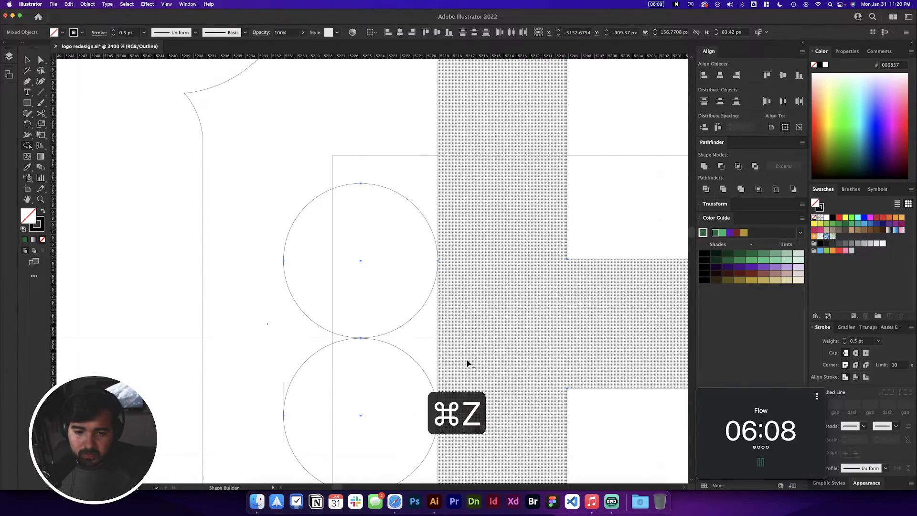
scroll(467, 364, "down", 4)
scroll(352, 231, "up", 3)
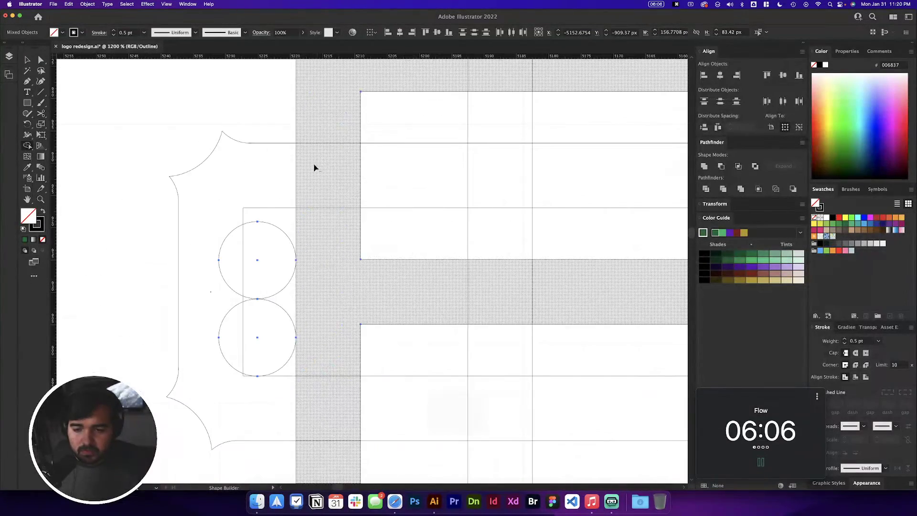
key("v")
Nudge the stacked circles slightly into the larger B's stem so they overlap its left edge.
scroll(262, 284, "up", 4)
left_click_drag(261, 283, 305, 359)
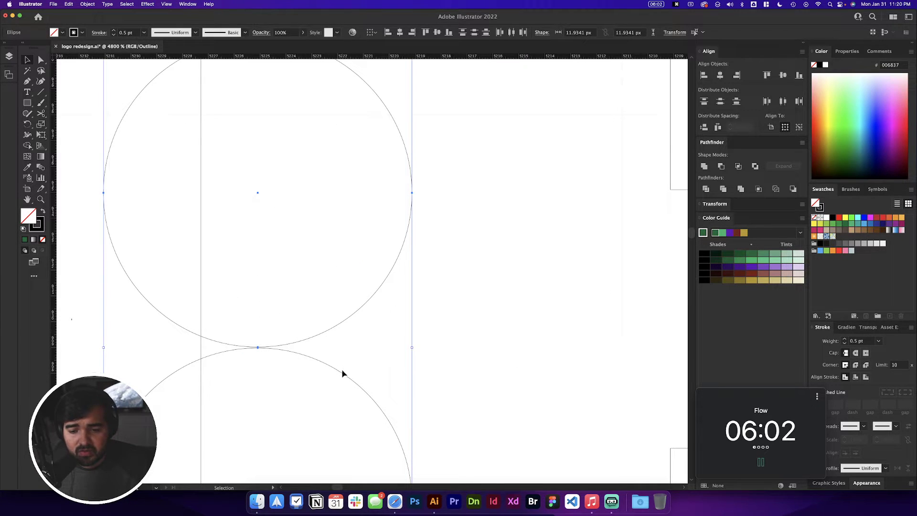
key("Right")
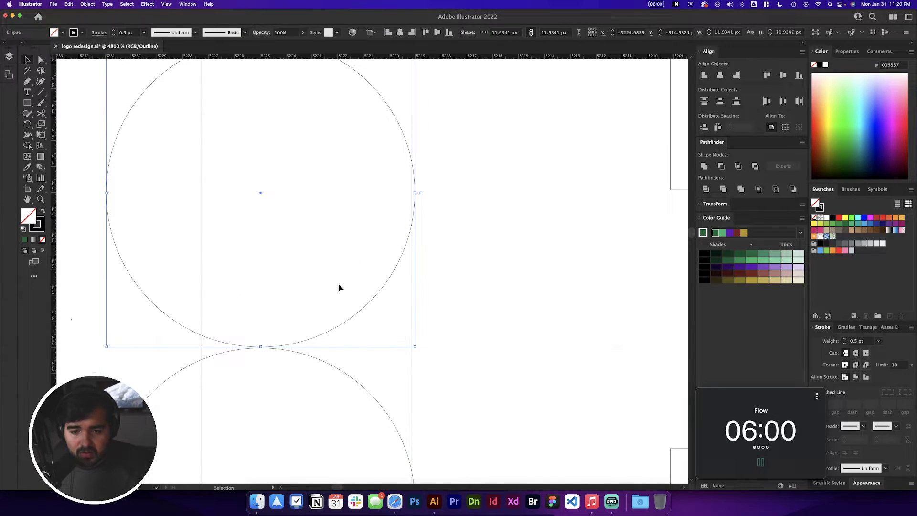
Try Shape Builder on the larger B with the overlapping stacked circles, then undo the attempt.
left_click_drag(448, 424, 447, 424)
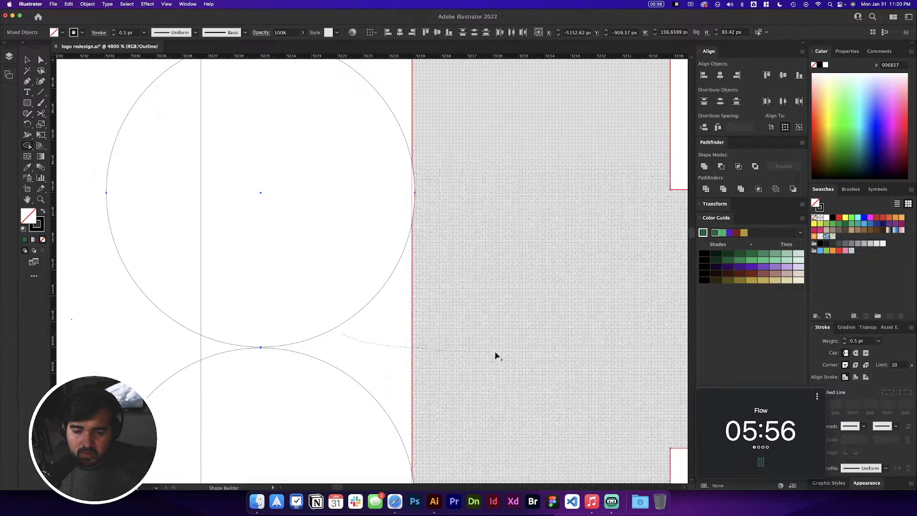
key("super+minus")
key("super+minus")
key("super+minus")
key("super+minus")
key("super+minus")
key("super+z")
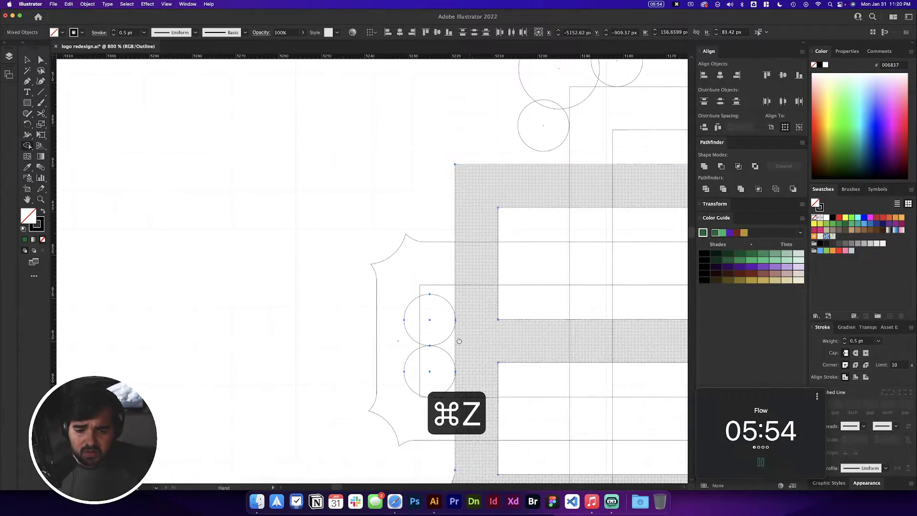
scroll(311, 310, "right", 5)
key("super+z")
key("v")
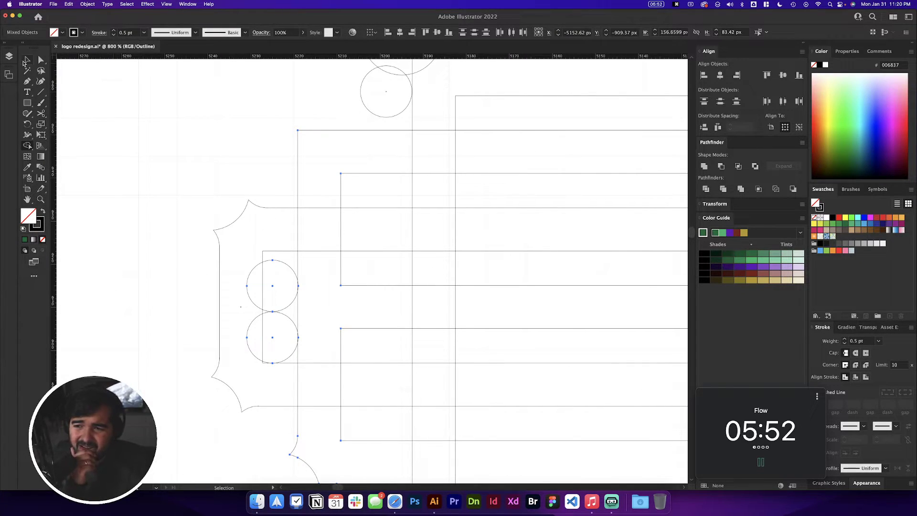
left_click(228, 348)
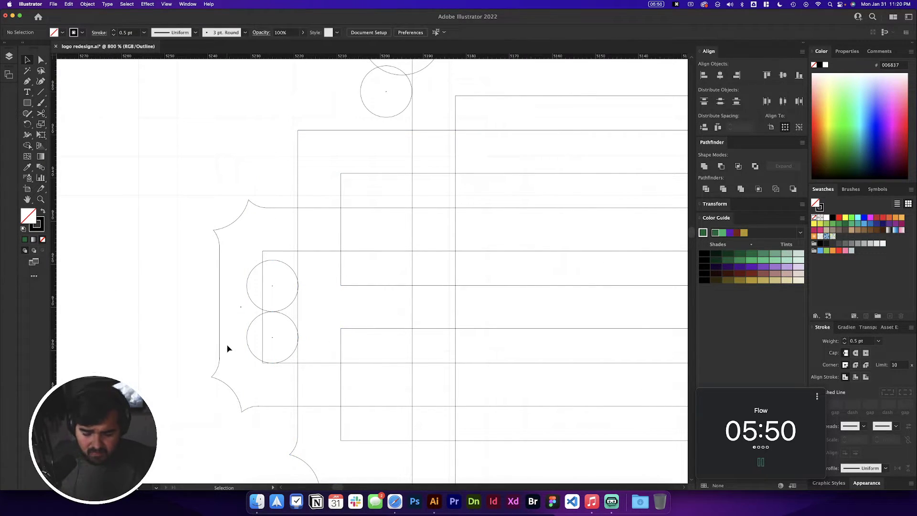
Try Shape Builder on the gap between the two stacked circles and the larger B's stem, then undo the attempt.
key("super+y")
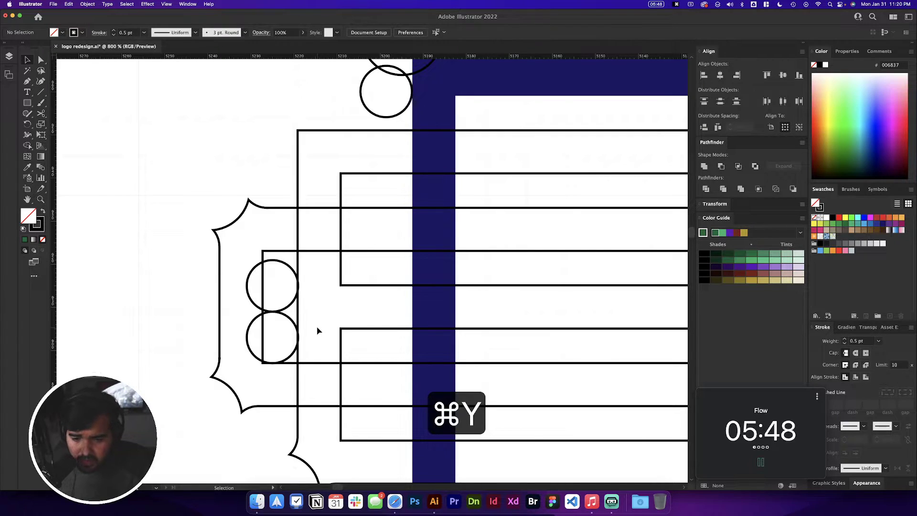
left_click(290, 319)
left_click(290, 308, "shift")
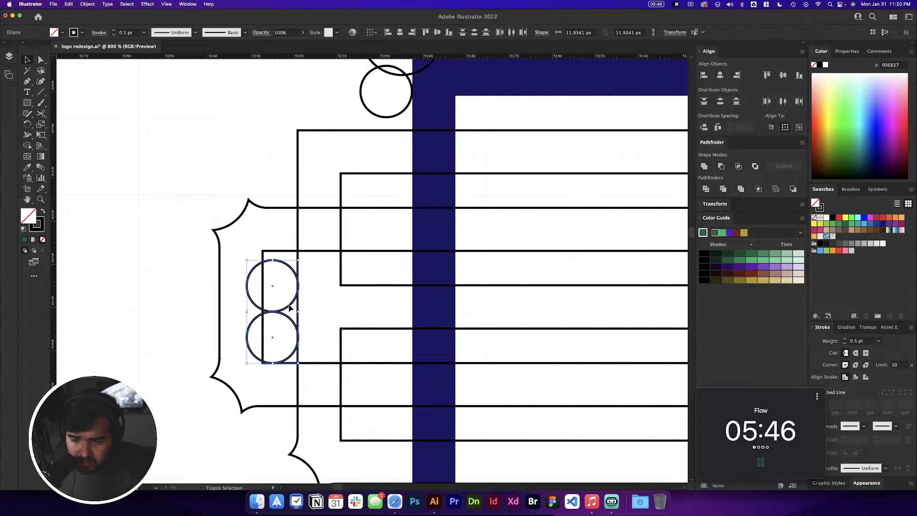
scroll(290, 305, "up", 2)
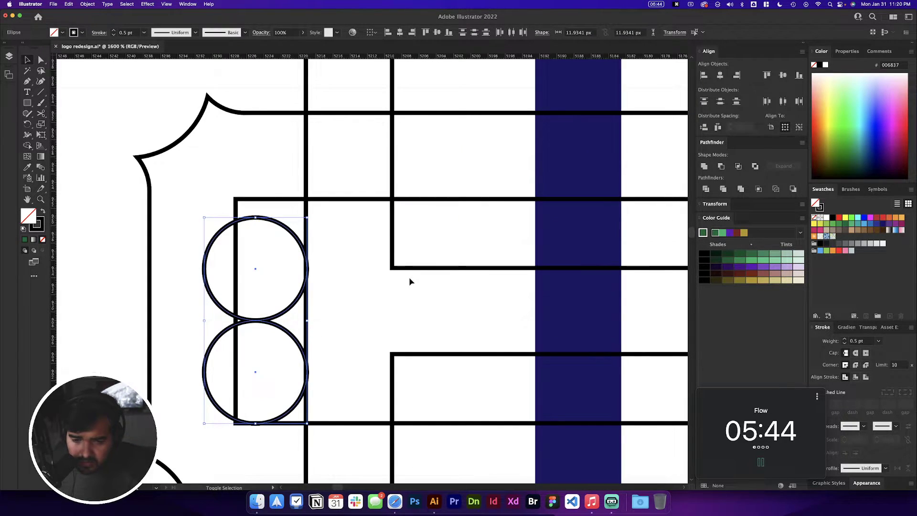
left_click(422, 269, "shift")
left_click_drag(422, 270, 281, 211)
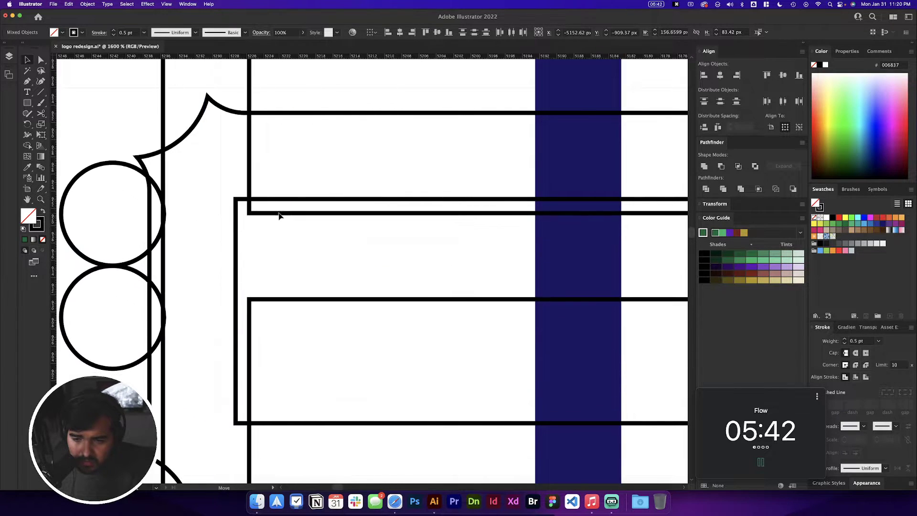
key("super+z")
left_click(27, 145)
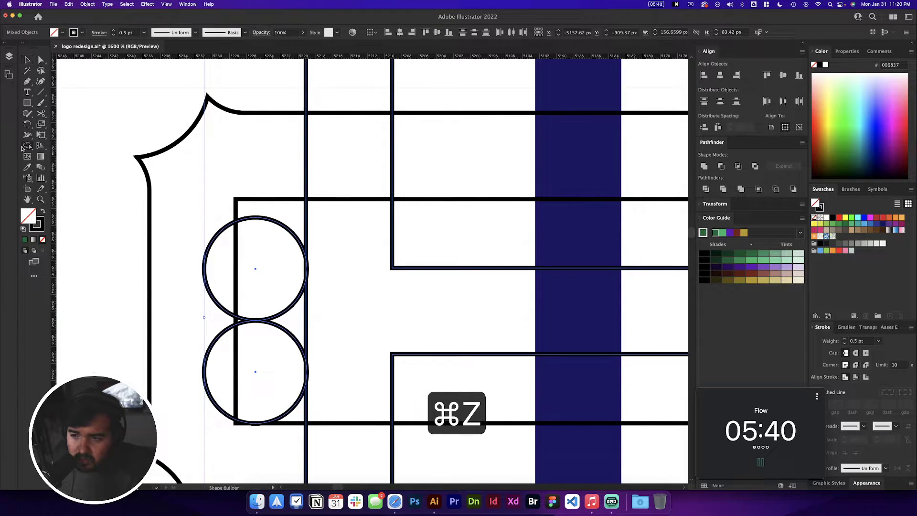
mouse_move(311, 325)
left_mouse_down()
mouse_move(292, 323)
mouse_move(286, 353)
mouse_move(307, 364)
left_mouse_up()
key("super+z")
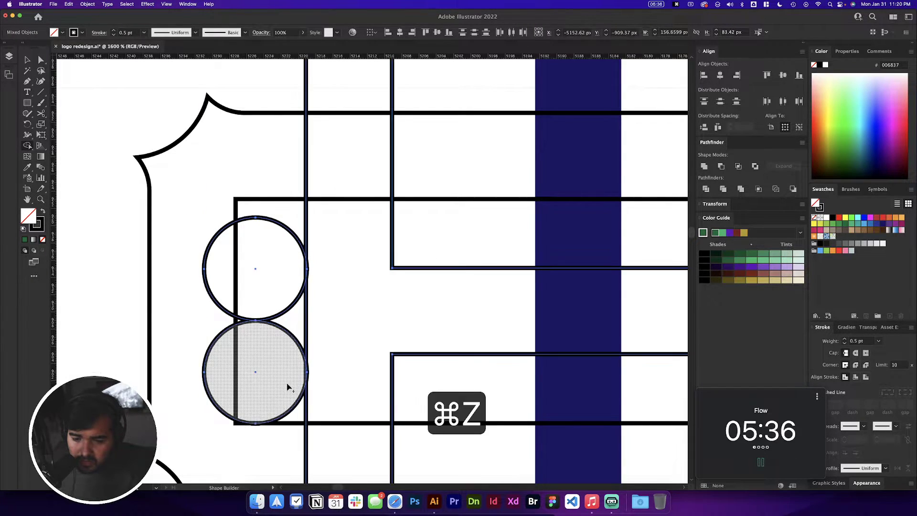
key("super+z")
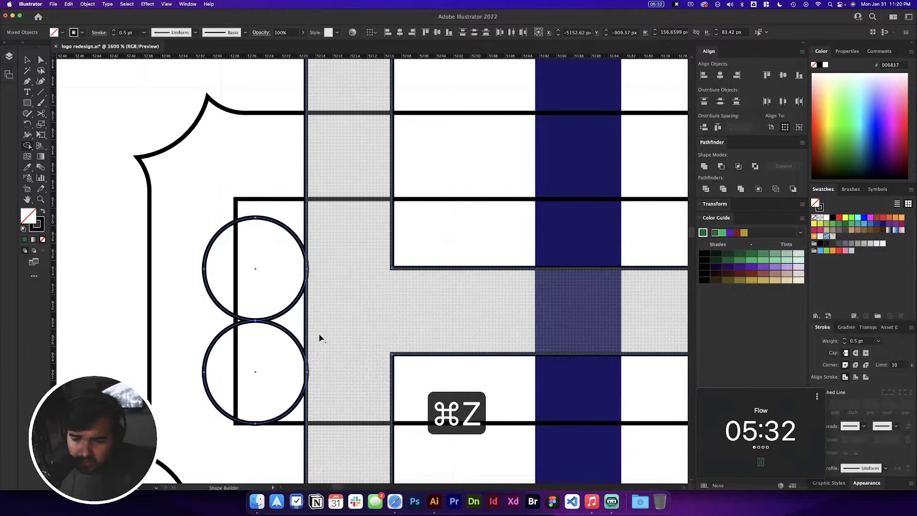
key("v")
left_click(358, 382)
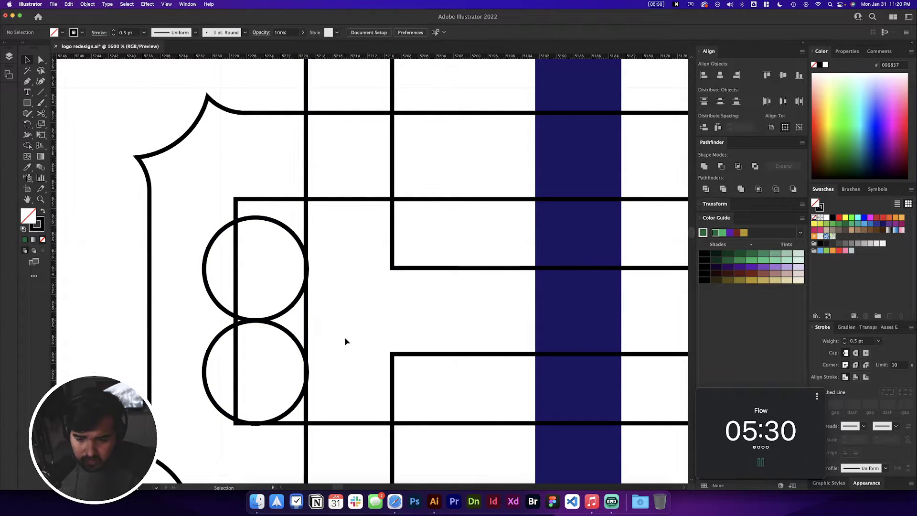
Swap the larger B's stroke to a solid black fill and try Shape Builder on it together with the stacked circles.
scroll(329, 328, "down", 4)
left_click(342, 303)
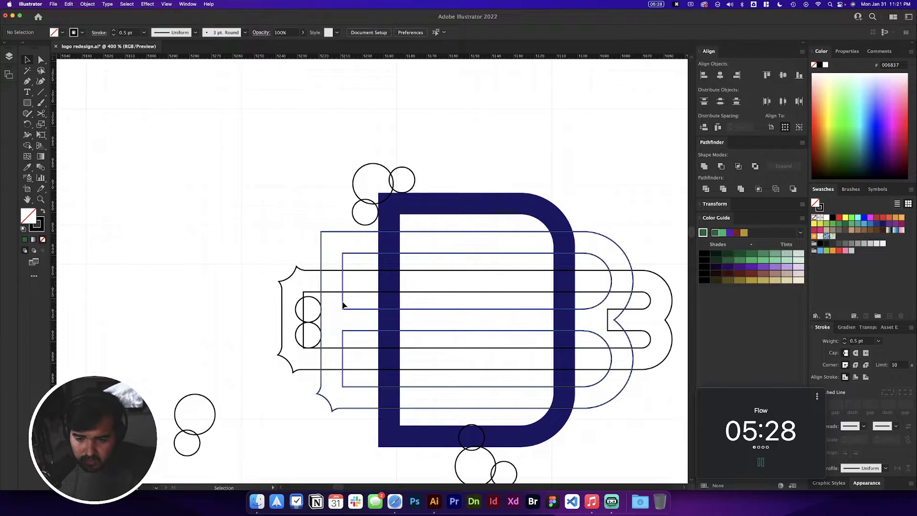
key("shift+x")
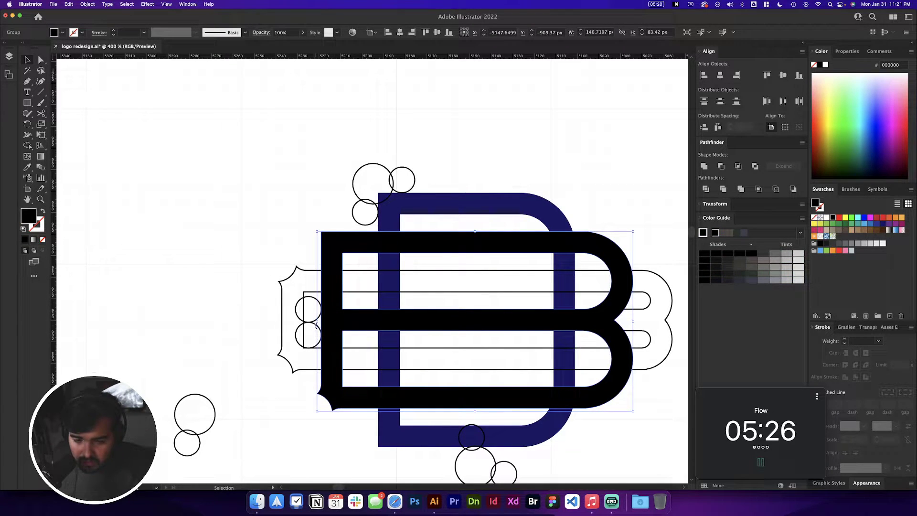
scroll(313, 329, "up", 4)
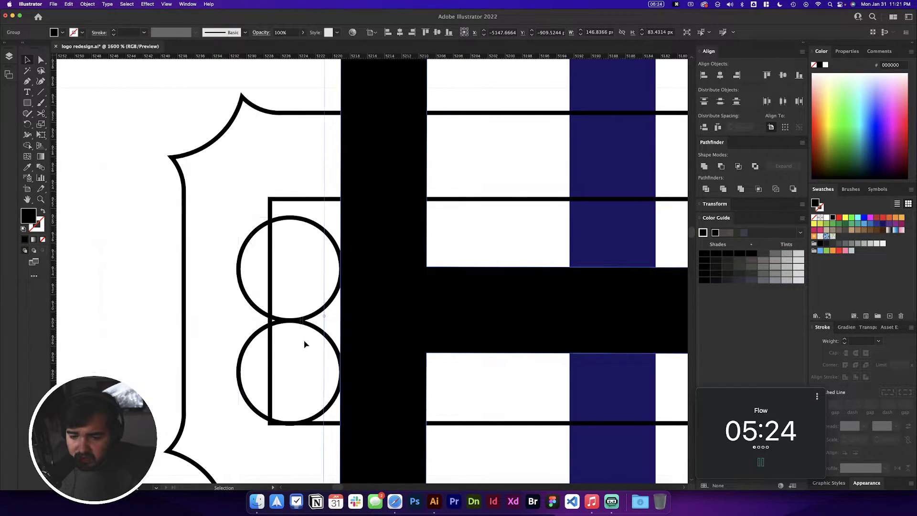
left_click(303, 344)
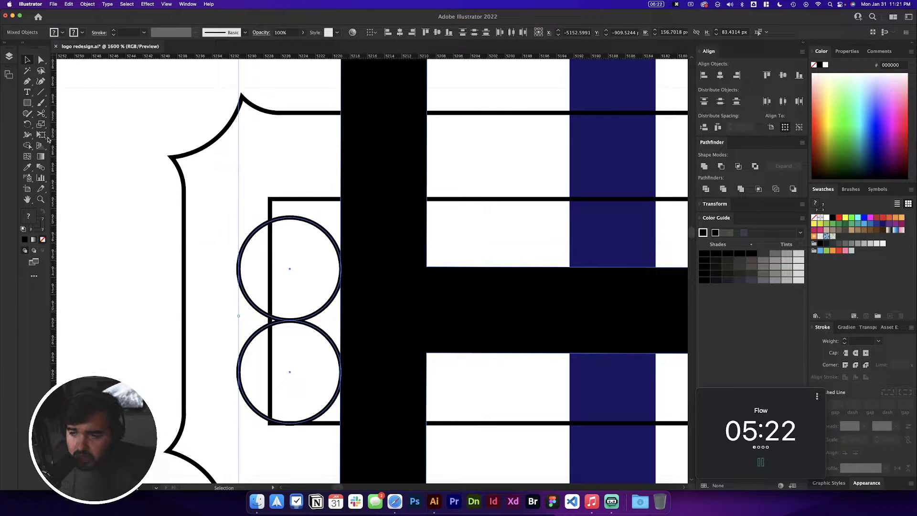
key("shift+m")
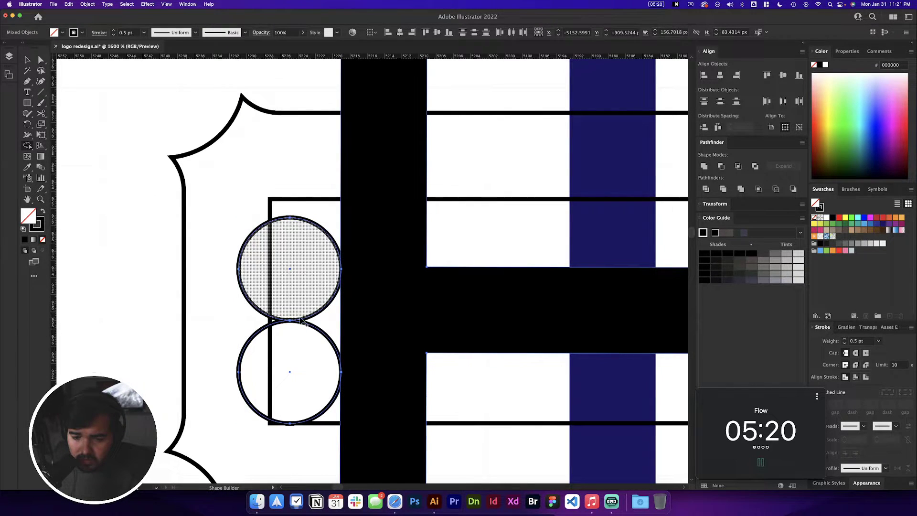
Shift the stacked circles slightly over the filled B's left edge and try Shape Builder on the pointed gap again.
key("v")
left_click_drag(308, 328, 313, 328)
left_click(381, 321, "shift")
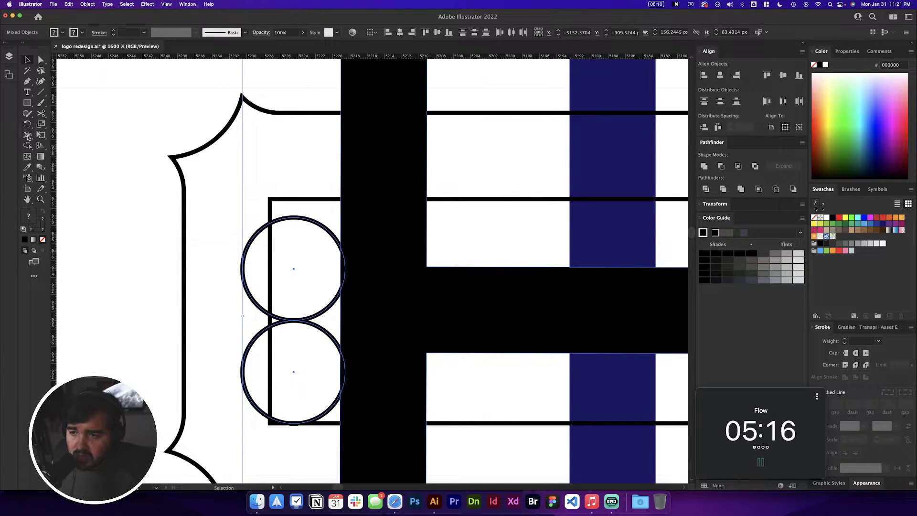
key("shift+m")
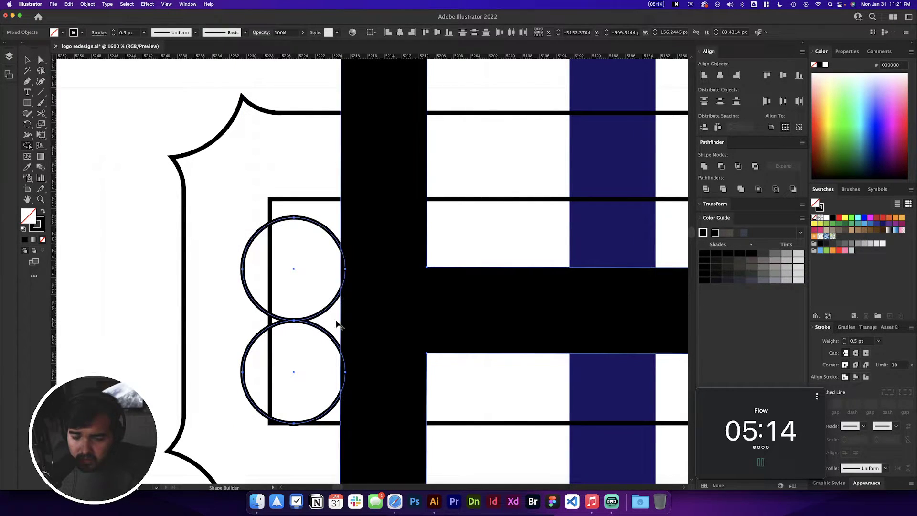
key("v")
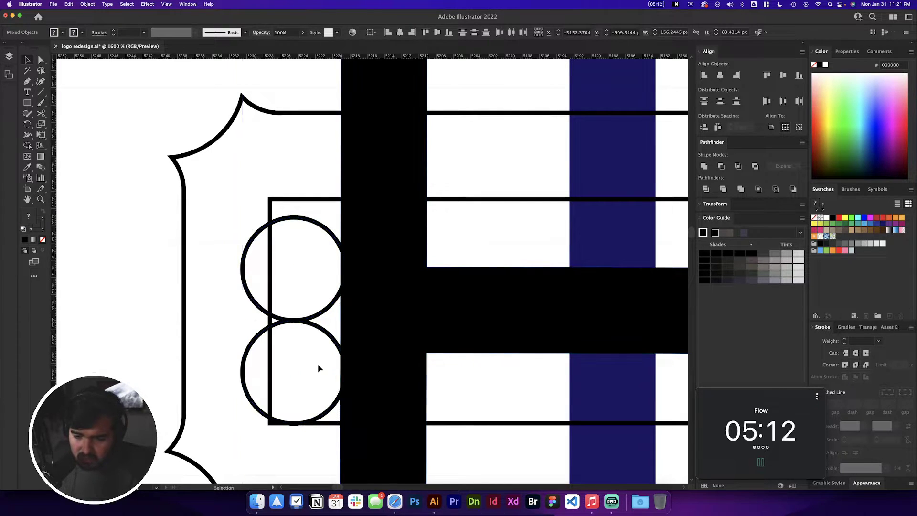
Duplicate a circle across the larger B's left edge between the stacked pair, and shift all three circles so their crossings meet that edge.
left_click_drag(308, 322, 361, 274)
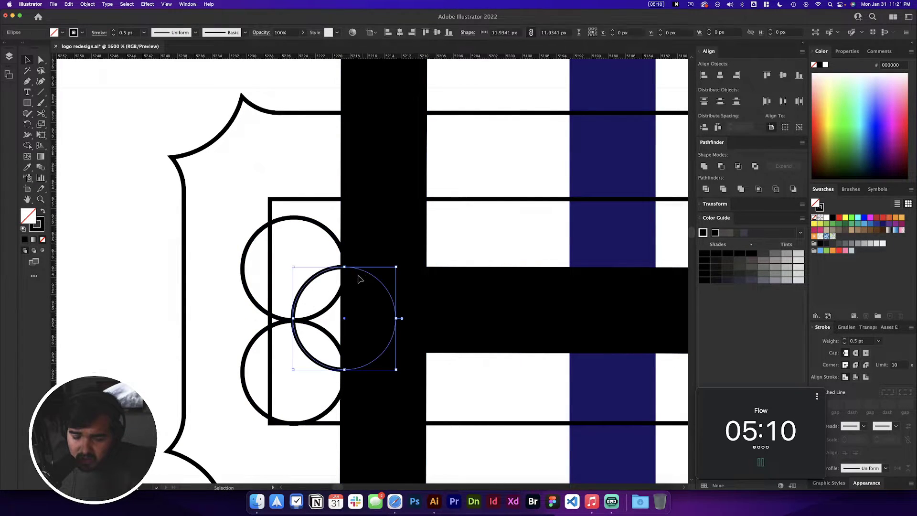
key("super+a")
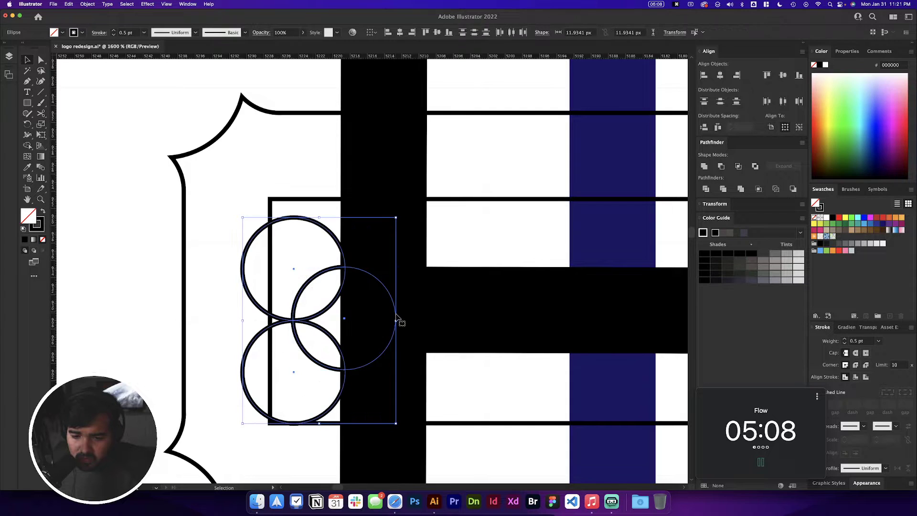
key("super+y")
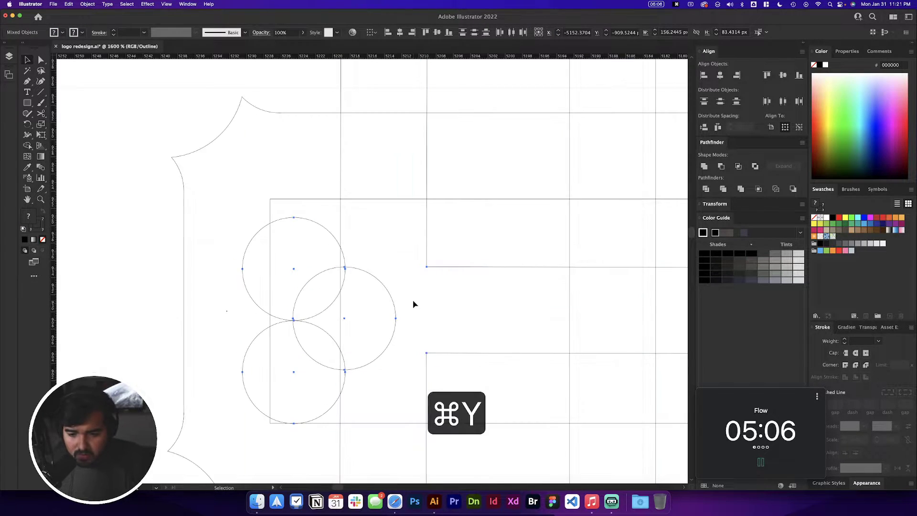
scroll(337, 280, "up", 3)
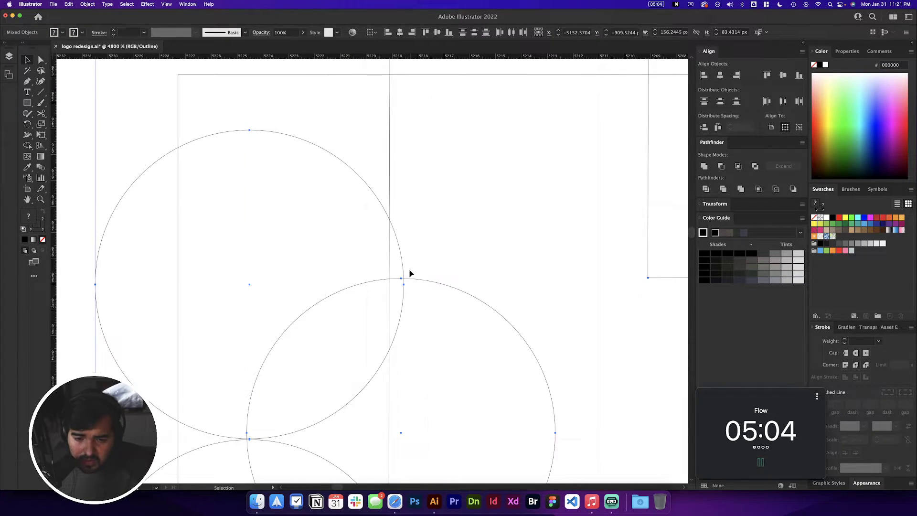
left_click_drag(403, 295, 387, 293)
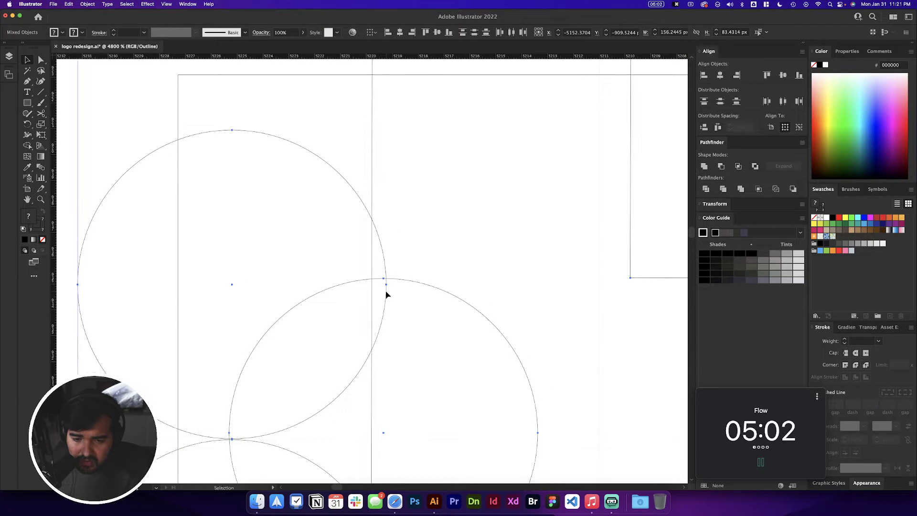
key("super+z")
key("super+z")
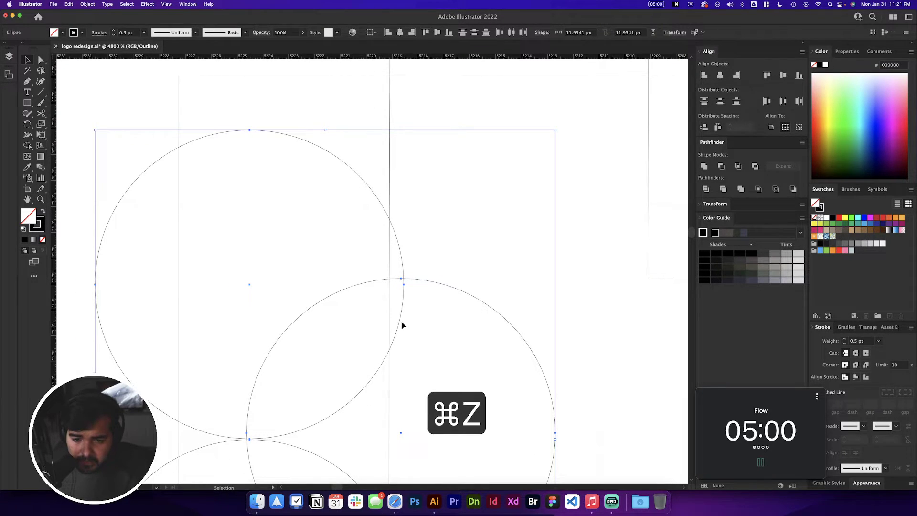
left_click_drag(403, 286, 391, 290)
key("super+minus")
left_click(340, 271)
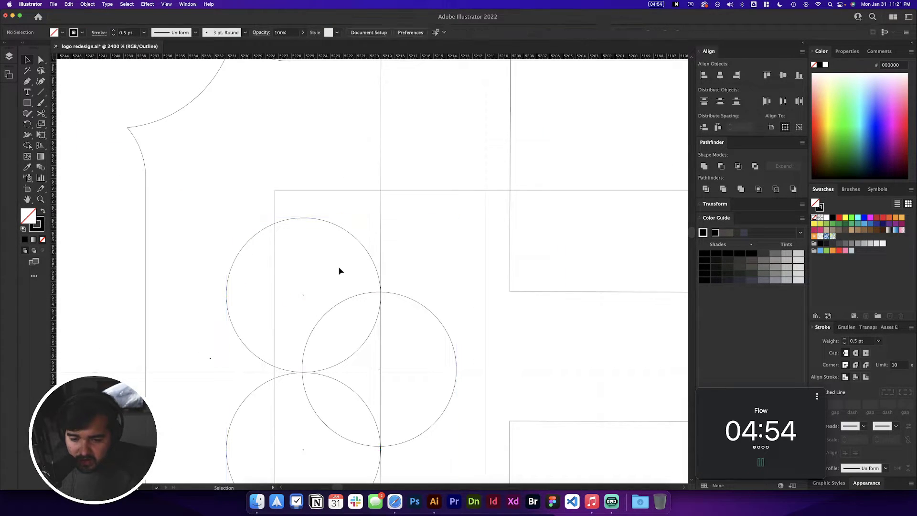
Merge the area enclosed between the three circles into the larger B's stem with Shape Builder.
key("super+y")
scroll(372, 334, "down", 2)
left_click_drag(327, 227, 506, 363)
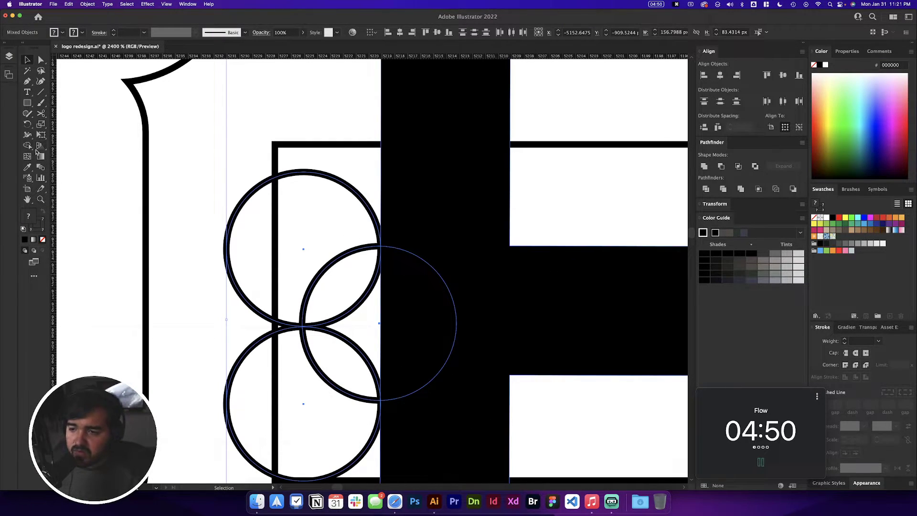
left_click(27, 145)
mouse_move(374, 341)
left_mouse_down()
mouse_move(486, 337)
mouse_move(354, 327)
left_mouse_up()
Remove the leftover parts of the construction circles with Shape Builder, leaving only the pointed detail on the larger B's stem.
mouse_move(314, 296)
left_mouse_down()
mouse_move(305, 372)
mouse_move(292, 217)
mouse_move(355, 219)
left_mouse_up()
key("super+z")
key("super+z")
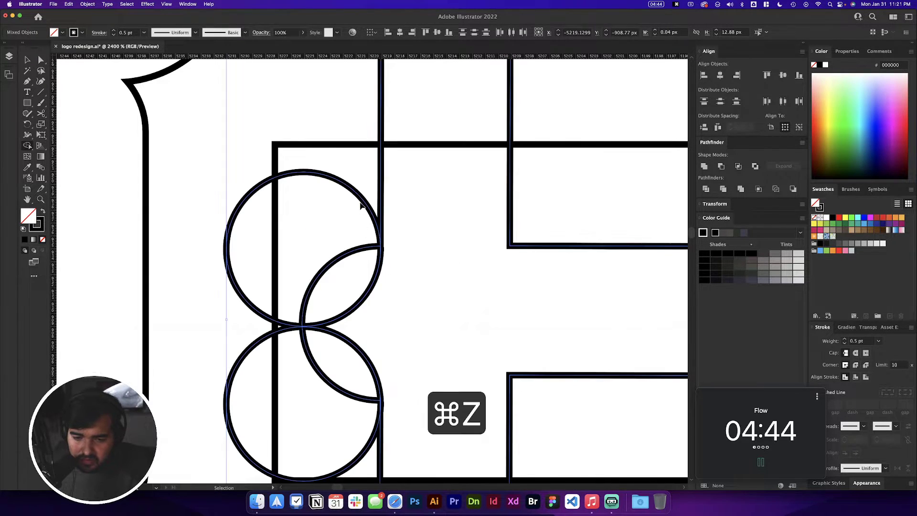
left_click_drag(328, 341, 286, 384)
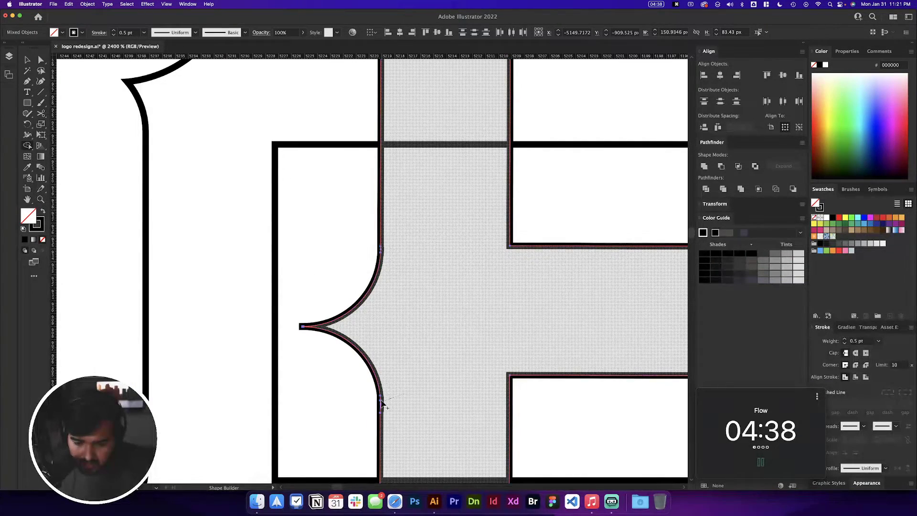
key("v")
scroll(314, 379, "down", 6)
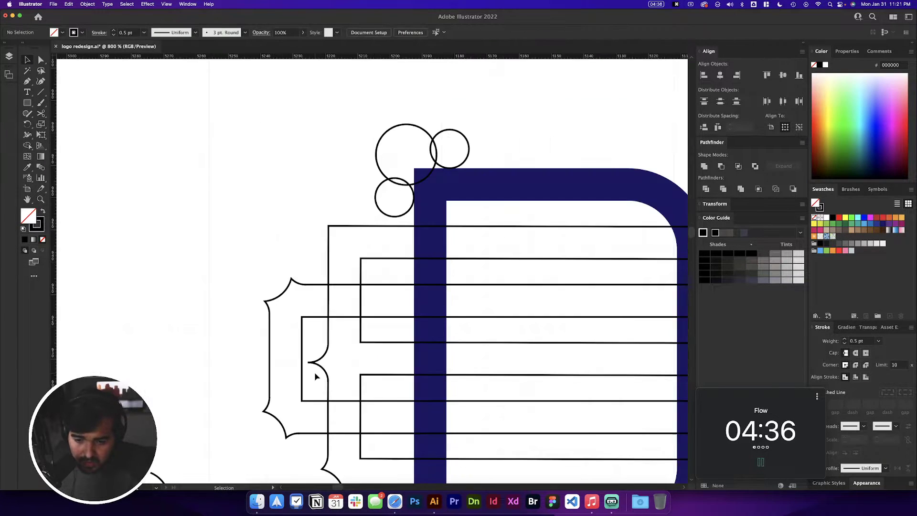
Swap the strokes of both black-outlined Bs to solid black fills and deselect them.
scroll(315, 382, "up", 2)
left_click(325, 399)
scroll(327, 396, "down", 3)
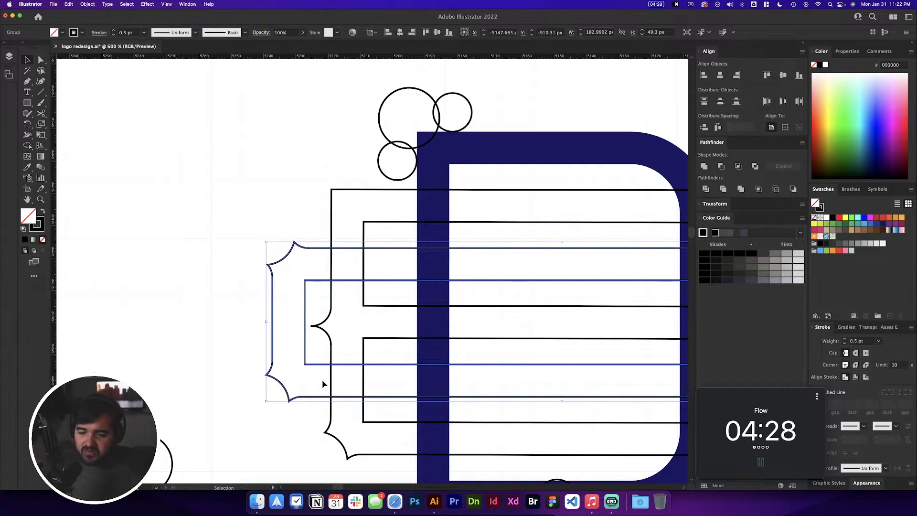
left_click(329, 386)
left_click(308, 400)
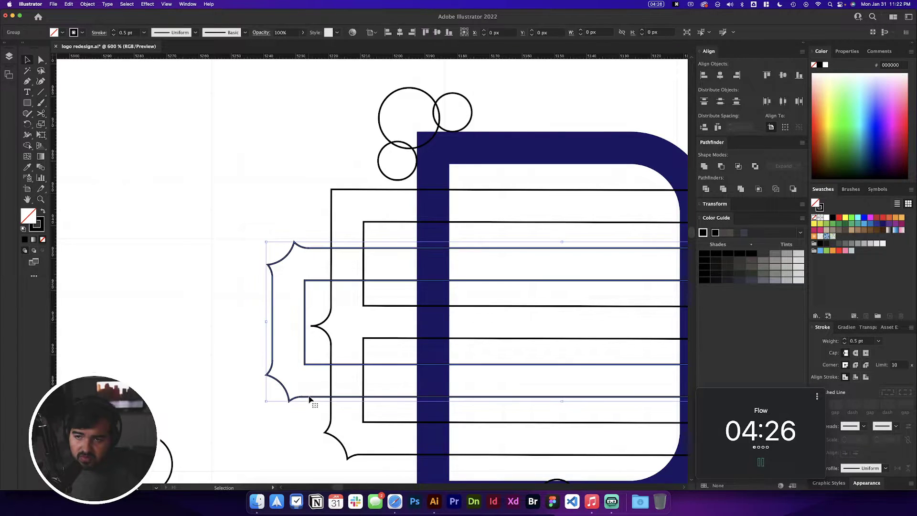
key("shift+x")
left_click(334, 432)
key("shift+x")
left_click(310, 440)
scroll(309, 439, "down", 2)
scroll(309, 436, "down", 2)
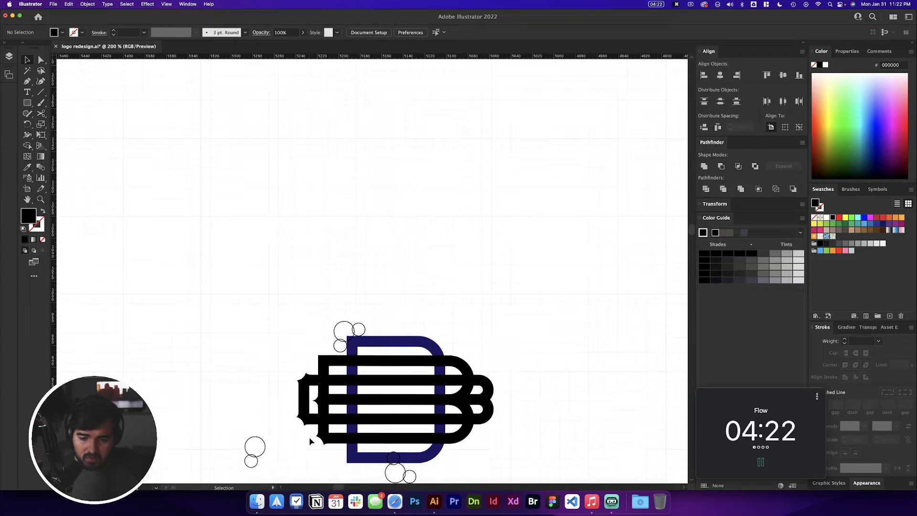
Try to delete the small leftover speck below the larger B's stem point, and inspect the area in outline view.
scroll(315, 438, "up", 6)
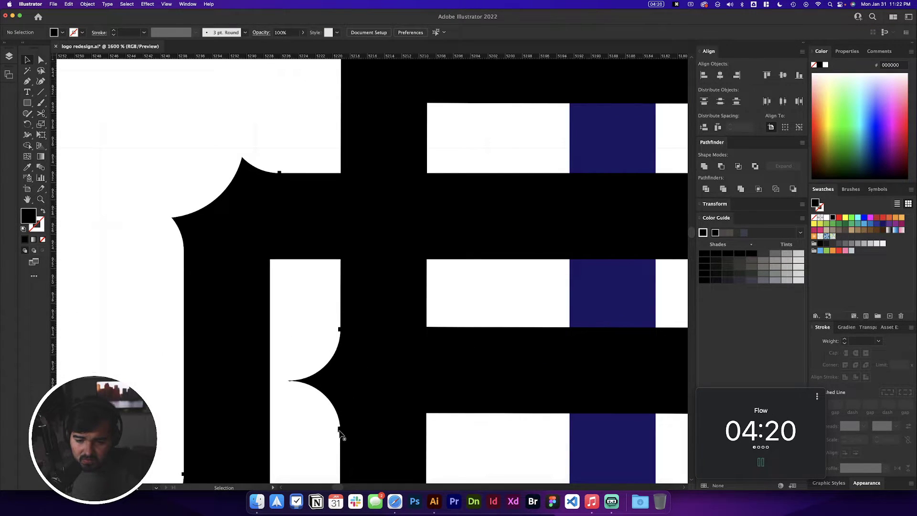
left_click(341, 433)
key("BackSpace")
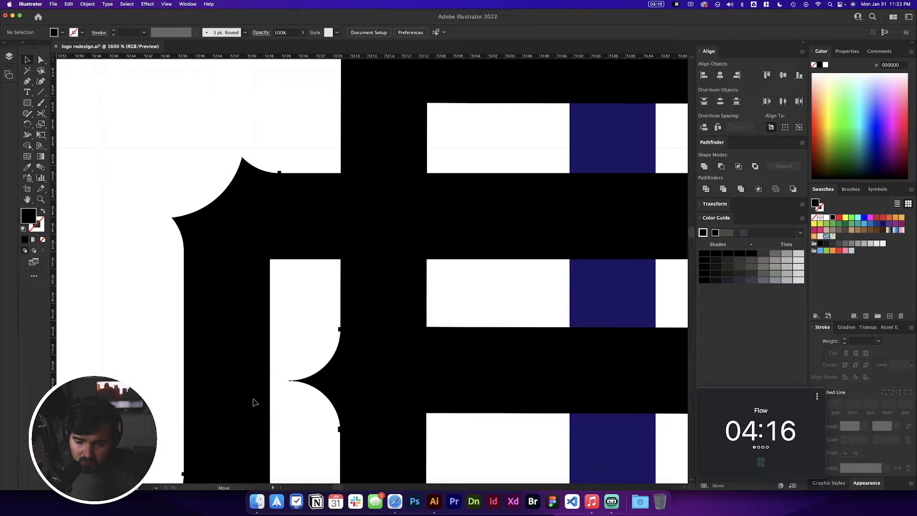
key("shift+x")
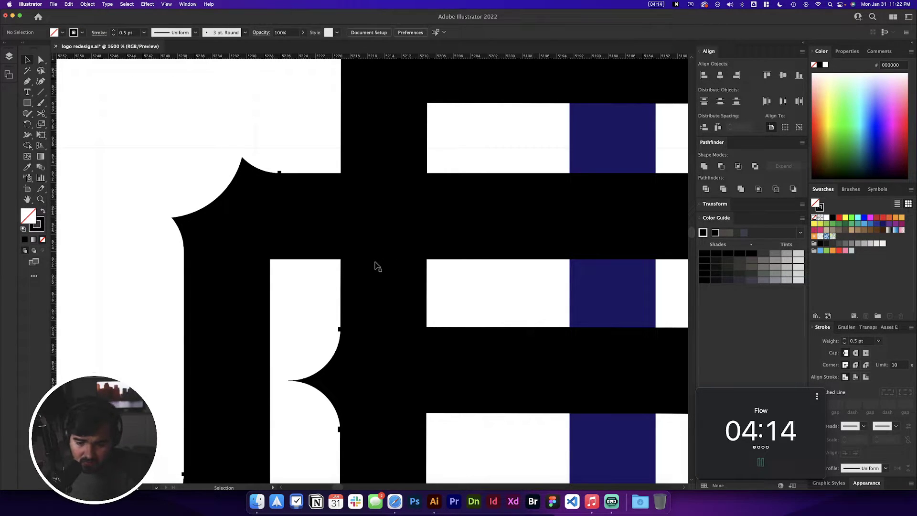
key("super+y")
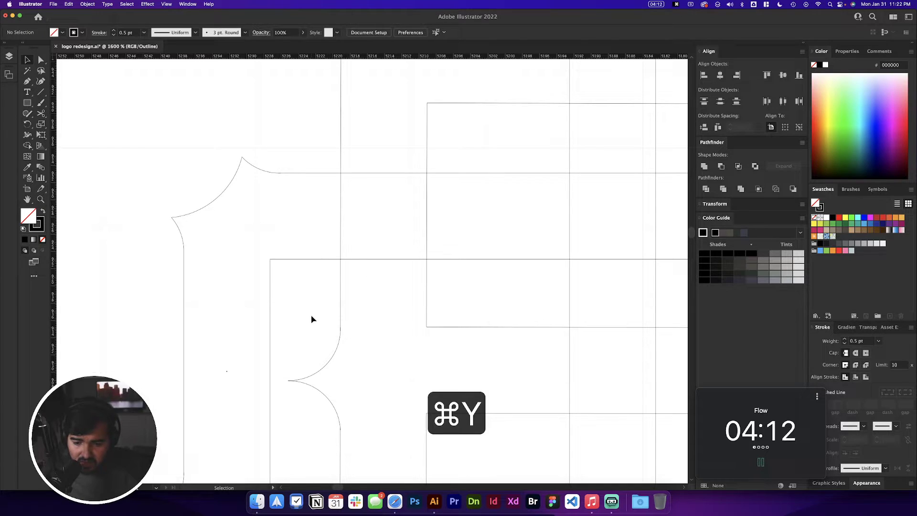
Undo the recent edits back to the larger B's stroked outline with its pointed stem detail.
key("super+z")
key("super+z")
key("super+z")
key("super+z")
key("super+z")
key("super+z")
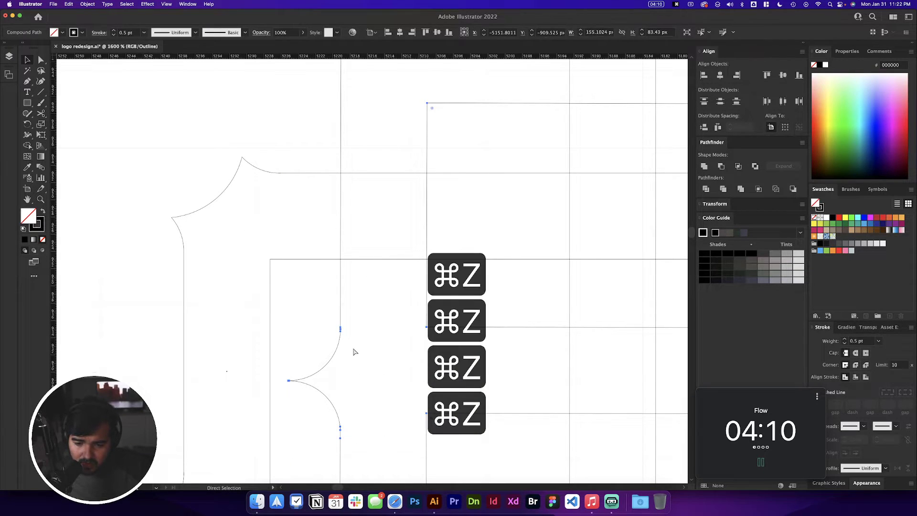
Undo the Shape Builder edits back to the three overlapping construction circles at the larger B's stem.
key("super+z")
key("super+z")
key("super+z")
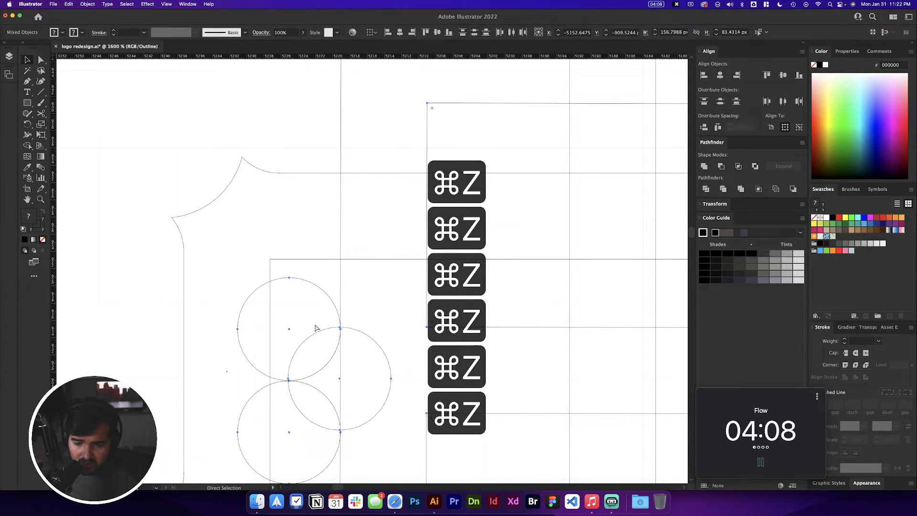
Delete the construction circle that overlaps the two stacked circles, keeping the stacked pair along the stem edge.
left_click(291, 440)
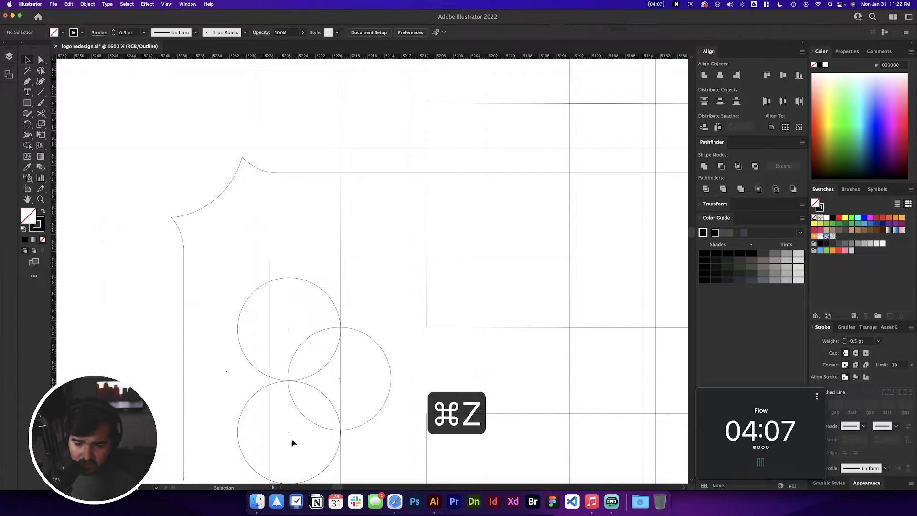
left_click(324, 432)
key("BackSpace")
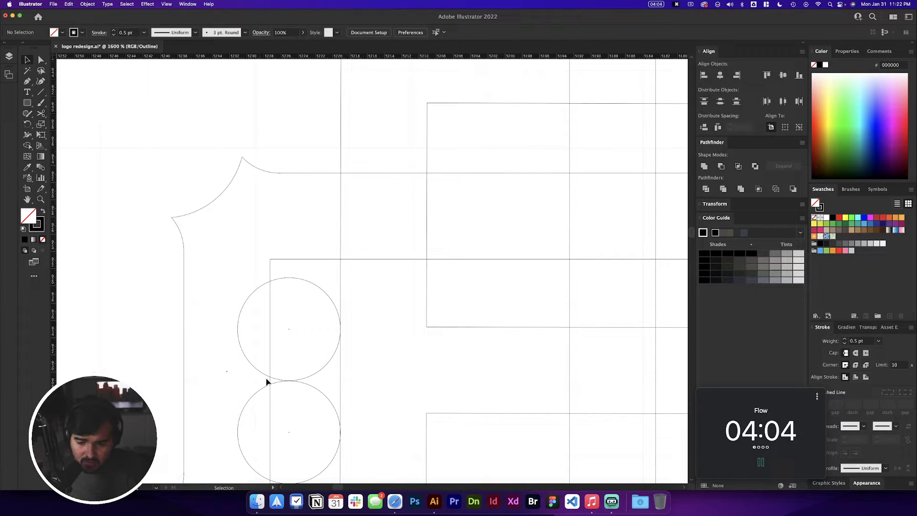
key("super+a")
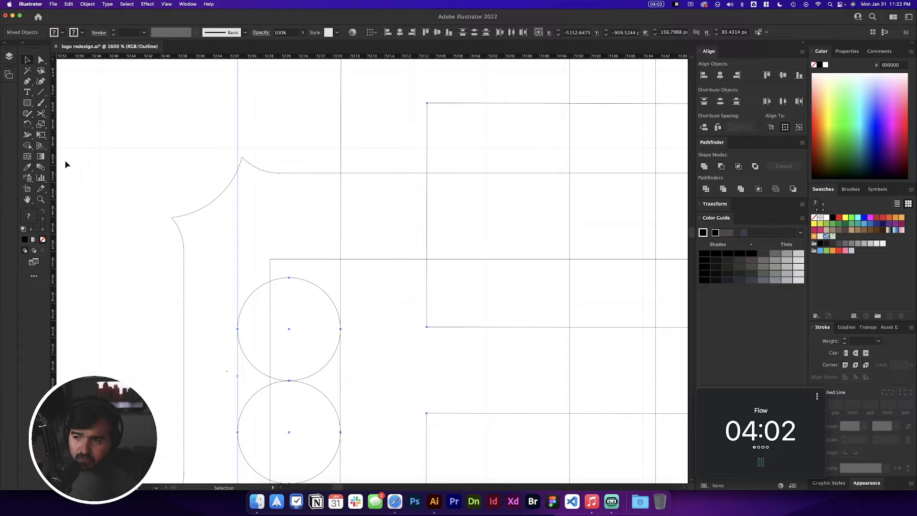
left_click(27, 146)
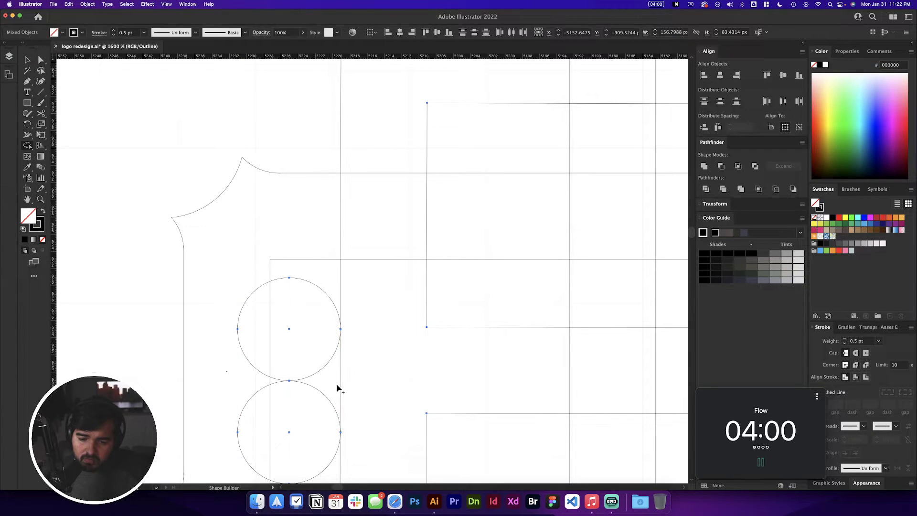
key("v")
left_click(343, 352)
key("super+=")
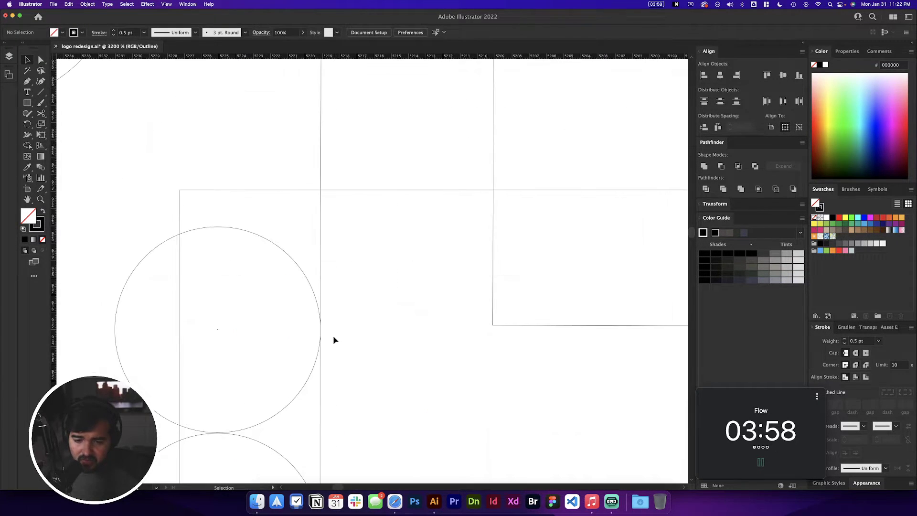
Close the small gap between the two stacked circles by moving the lower circle up until it touches the upper one.
left_click_drag(285, 226, 303, 447)
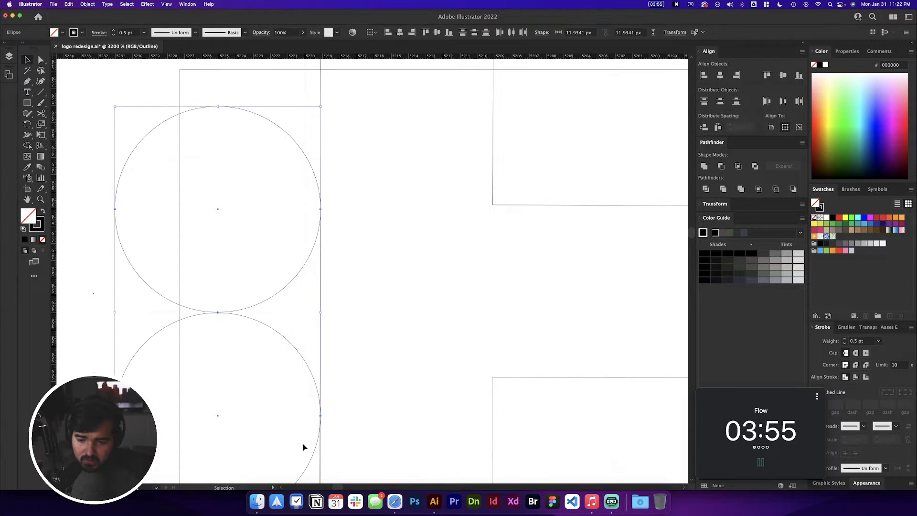
left_click(212, 317)
scroll(212, 316, "up", 3)
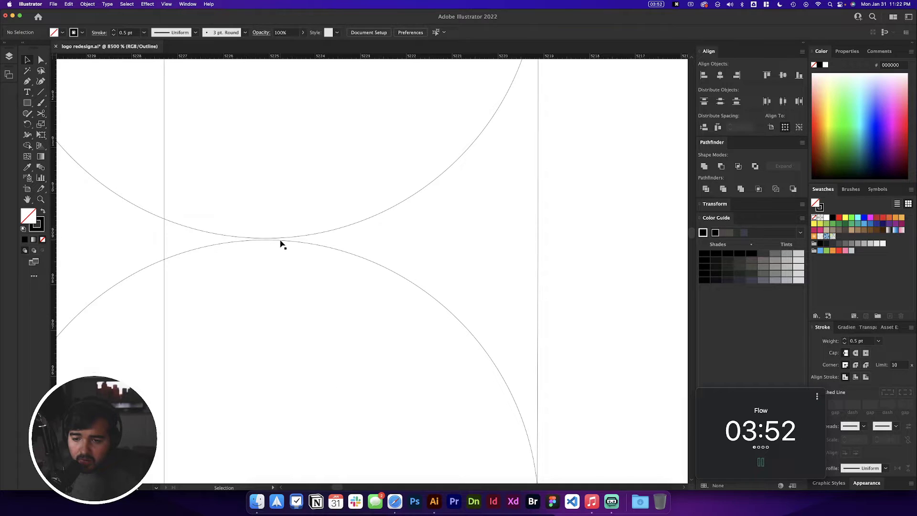
left_click(282, 243)
left_click(283, 242)
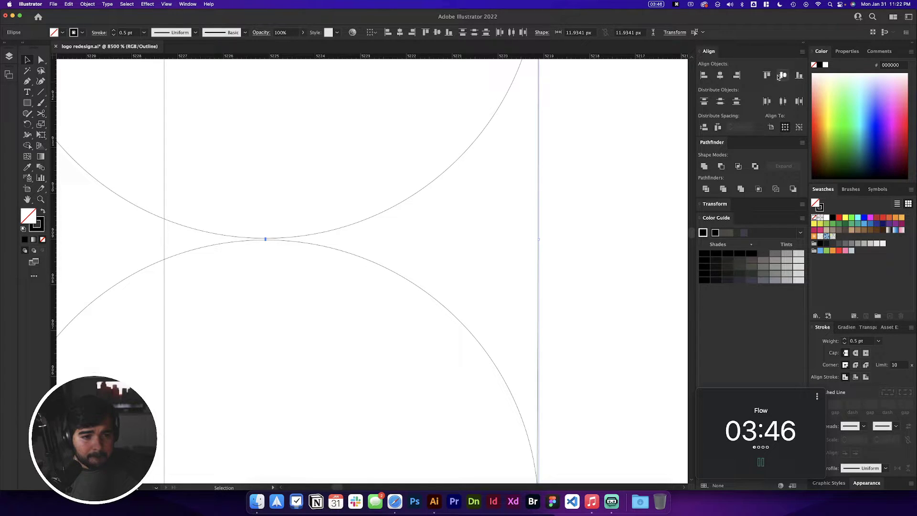
left_click(316, 250)
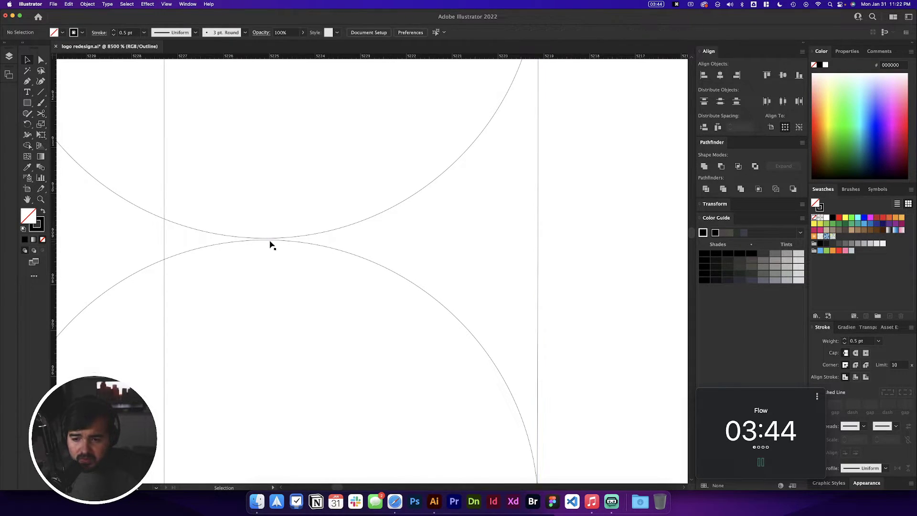
key("super+z")
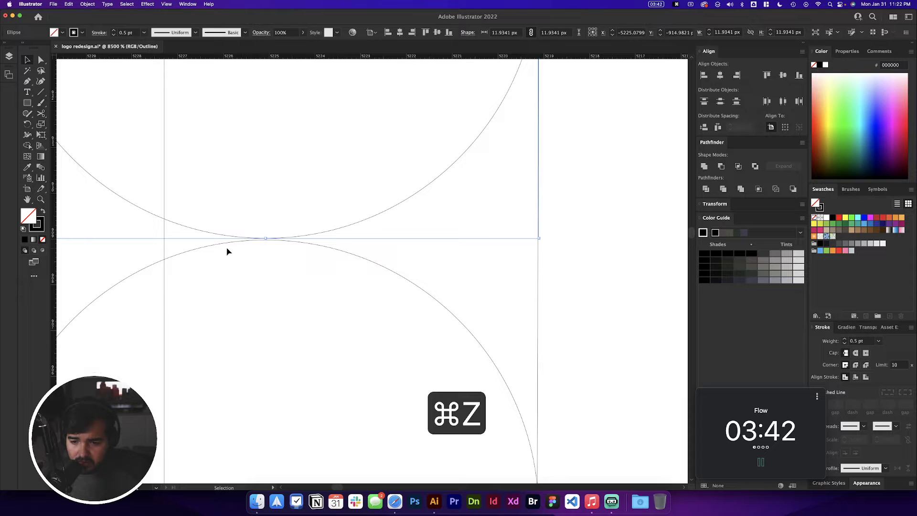
scroll(210, 250, "up", 10)
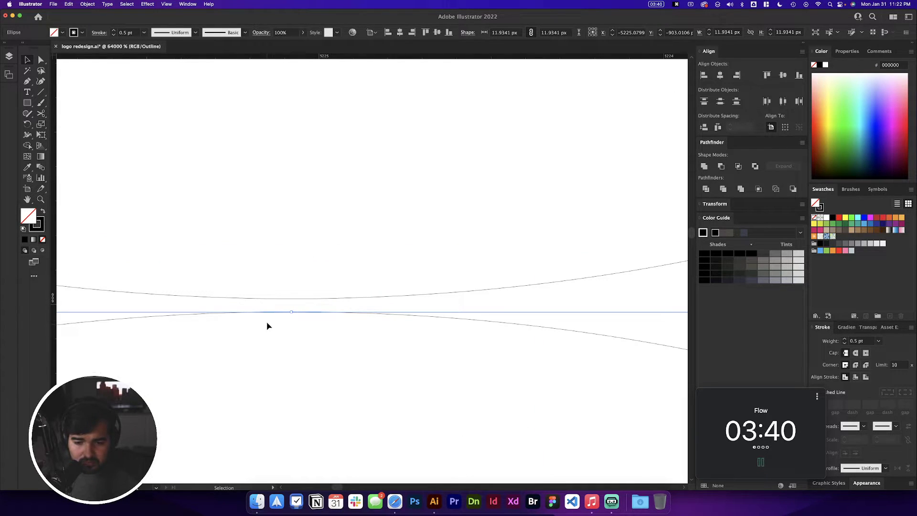
left_click_drag(282, 314, 284, 302)
scroll(284, 303, "down", 10)
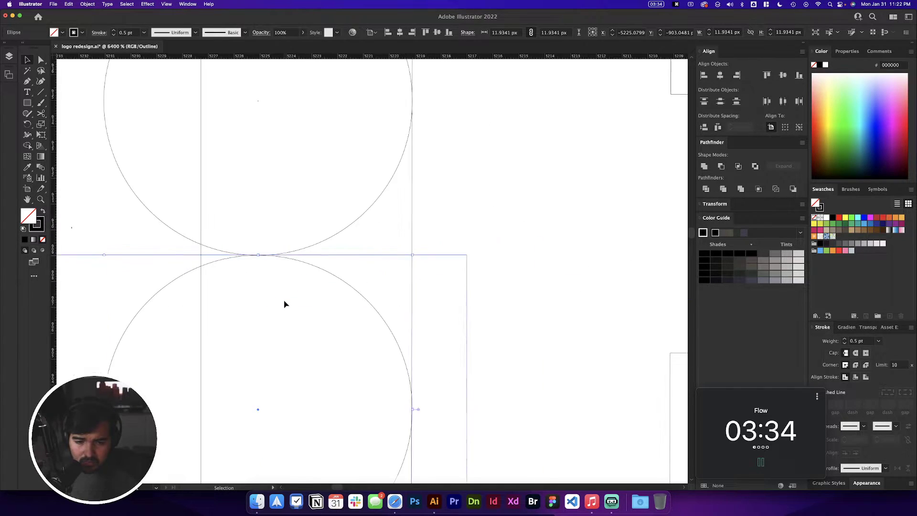
Make the two stacked circles overlap slightly, keeping them vertically aligned beside the letter outline's left edge.
mouse_move(298, 292)
left_mouse_down()
mouse_move(298, 269)
mouse_move(304, 289)
mouse_move(310, 285)
left_mouse_up()
scroll(311, 284, "up", 5)
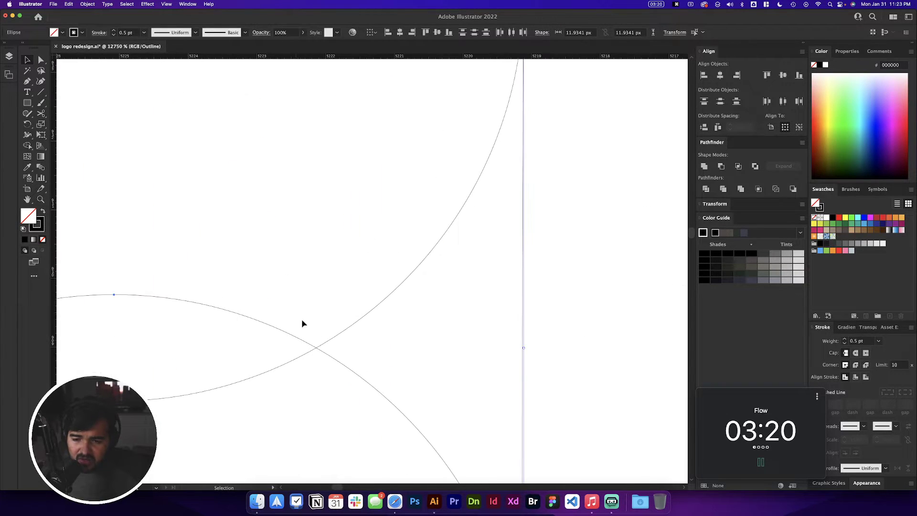
scroll(316, 350, "down", 3)
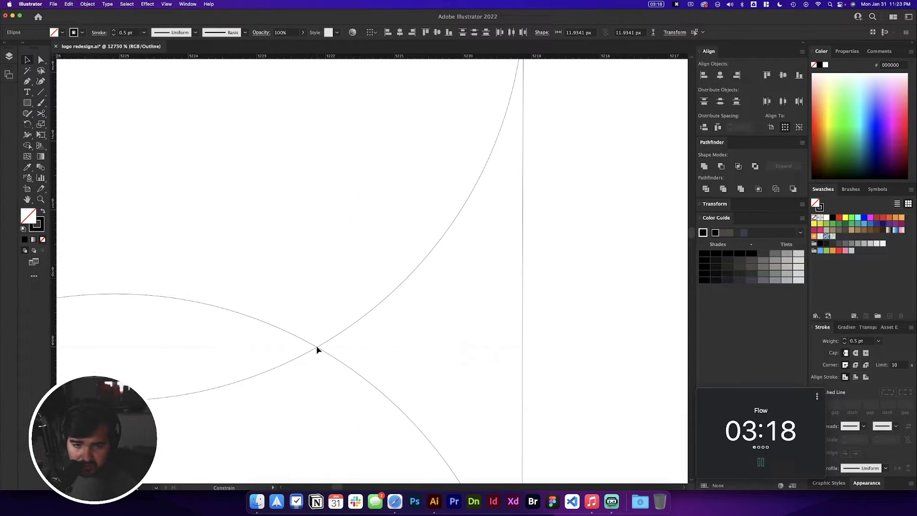
scroll(318, 349, "down", 1)
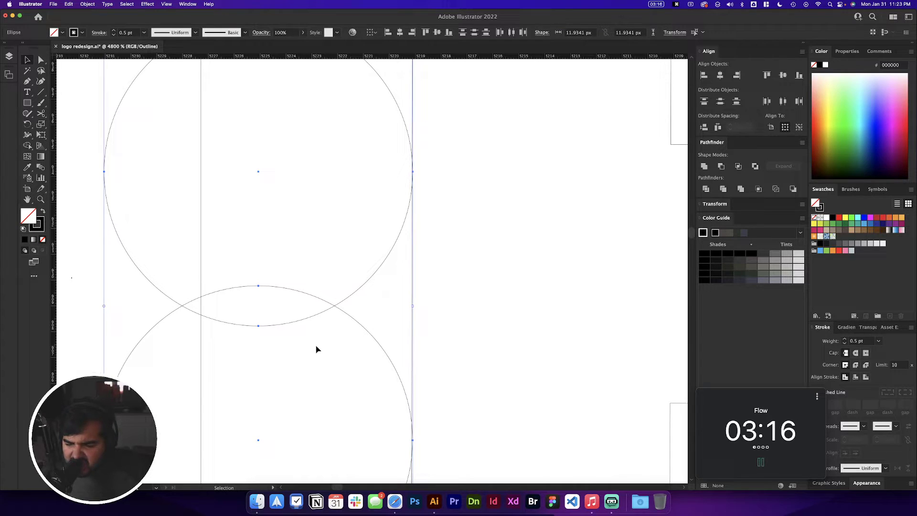
left_click_drag(336, 307, 337, 306)
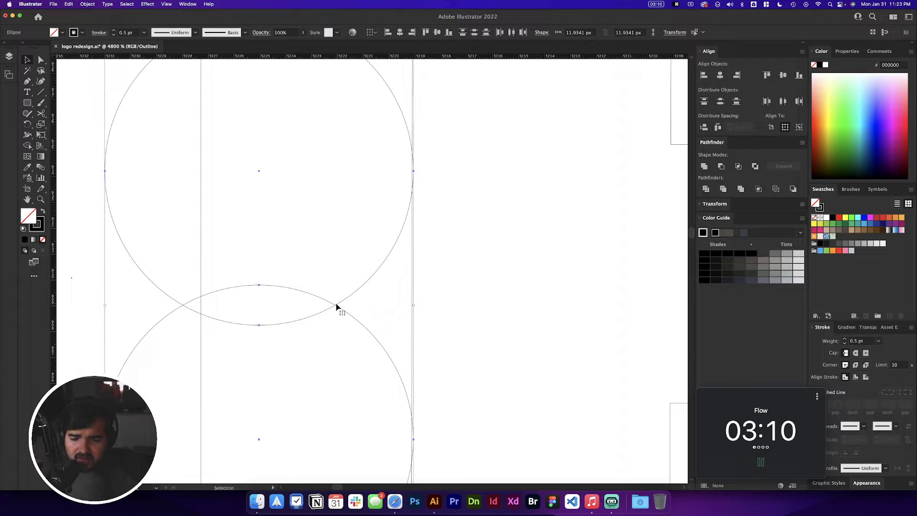
Draw a rectangle about 4.97 by 10.31 px from the circles' right crossing point across the letter outline's left edge.
left_click(28, 103)
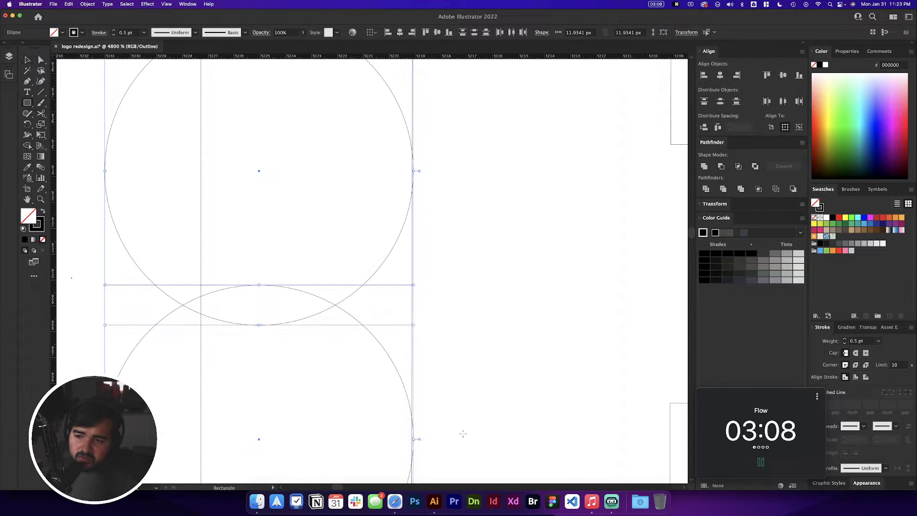
left_click_drag(344, 321, 463, 437)
key("v")
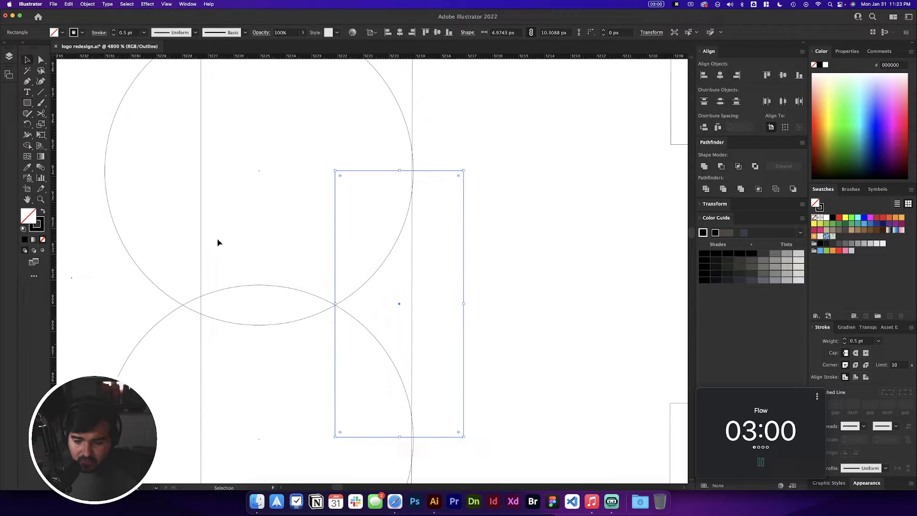
left_click(412, 161)
left_click(364, 148)
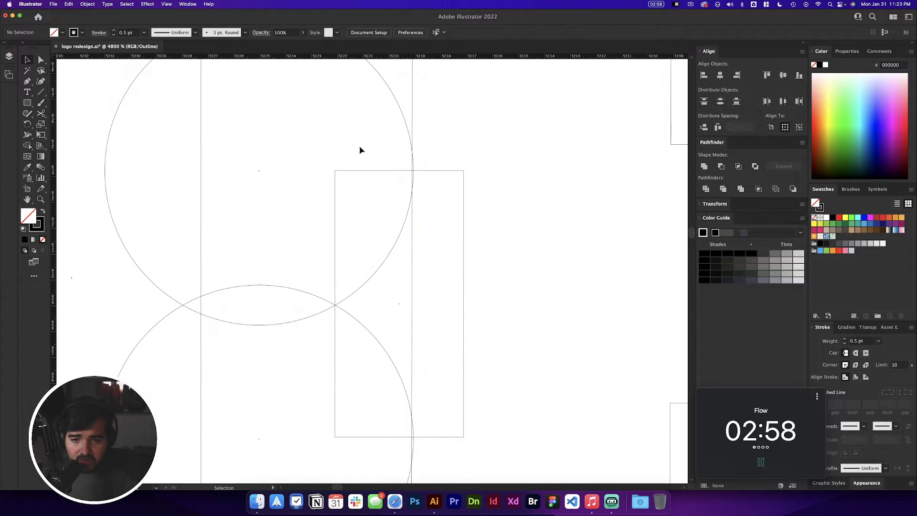
Select both overlapping circles and nudge them so their right sides meet the letter outline's vertical left edge.
left_click_drag(269, 374, 270, 374)
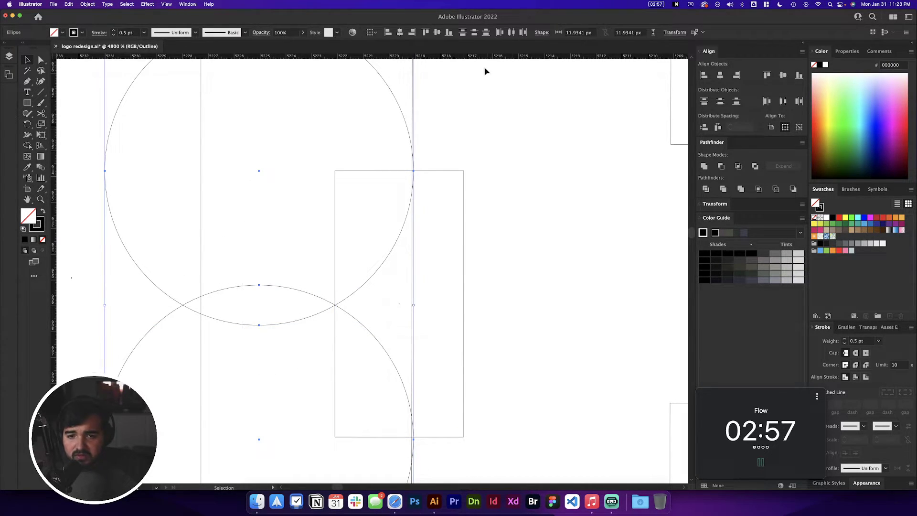
left_click(405, 129)
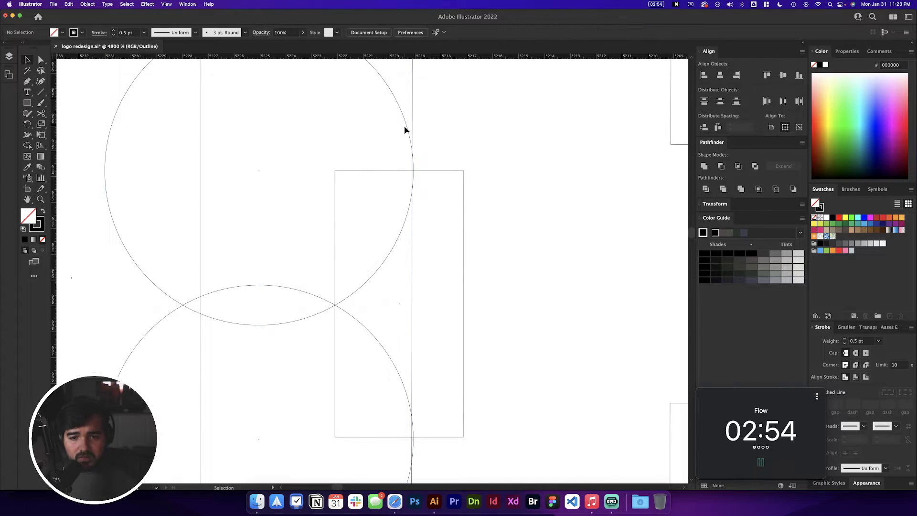
left_click(405, 127)
left_click(387, 354, "shift")
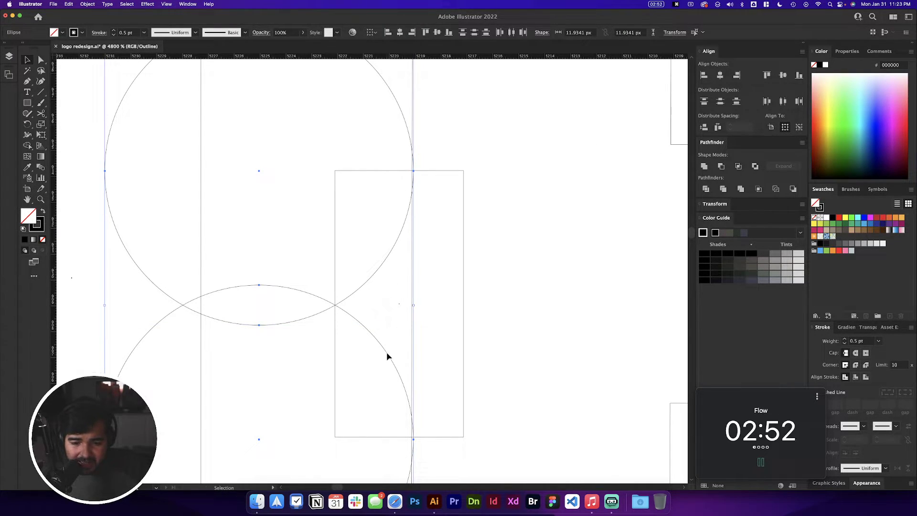
left_click_drag(387, 354, 385, 354)
scroll(410, 113, "up", 3)
left_click(451, 141)
left_click_drag(441, 137, 441, 137)
scroll(452, 170, "down", 3)
With the Shape Builder, merge the pointed area between the circles into the letter outline, remove the leftover circle and rectangle pieces, and switch to preview.
left_click(351, 443)
scroll(348, 444, "down", 2)
left_click_drag(387, 403, 326, 363)
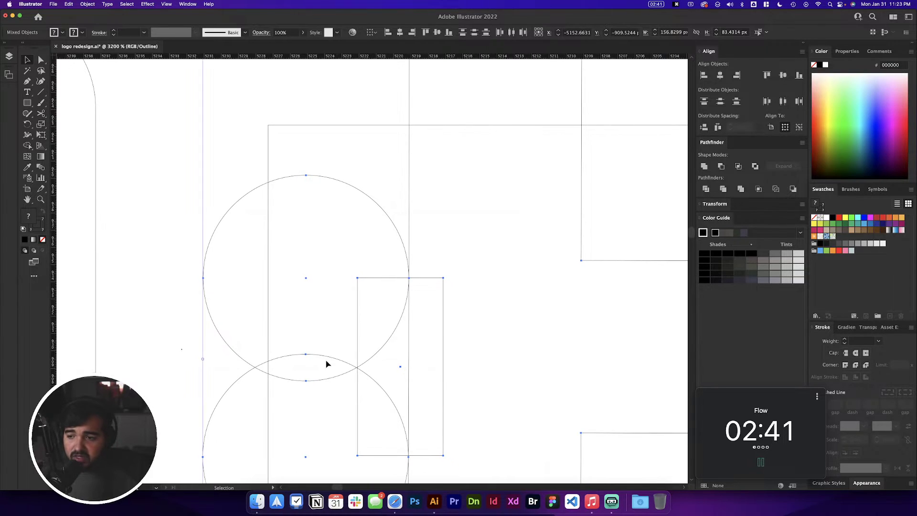
left_click(27, 146)
left_click(540, 374, "alt")
mouse_move(385, 262)
left_mouse_down()
mouse_move(318, 376)
mouse_move(324, 401)
mouse_move(353, 397)
mouse_move(377, 439)
left_mouse_up()
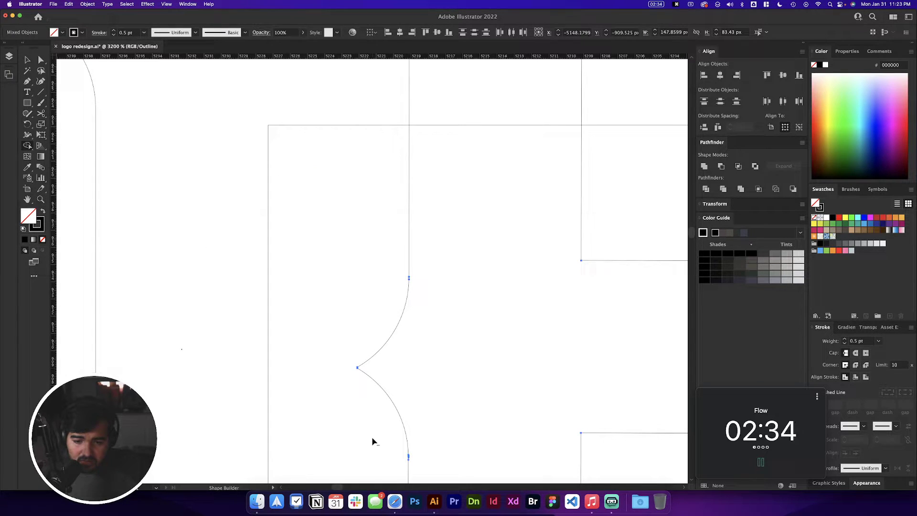
key("super+y")
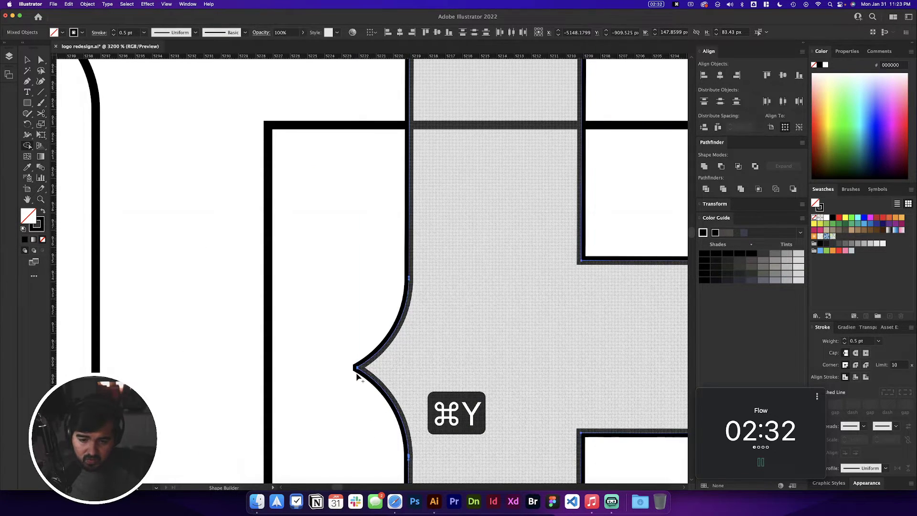
key("shift+super+a")
Move the three-circle group below the blue D over to the D's lower-left corner.
scroll(319, 384, "down", 6)
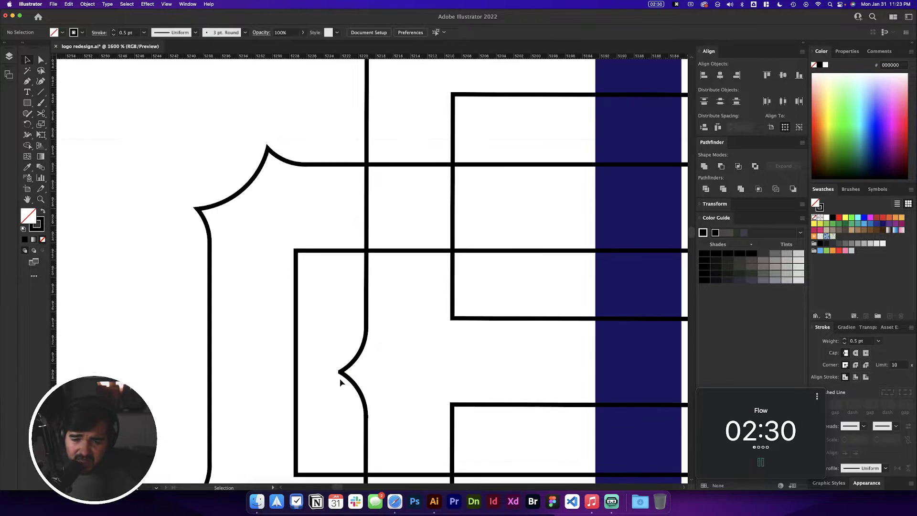
scroll(334, 391, "down", 2)
scroll(335, 392, "right", 2)
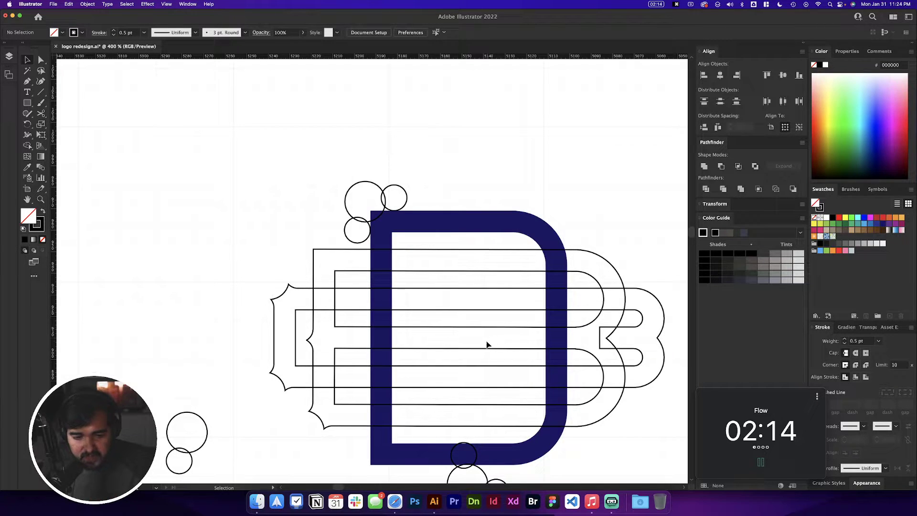
scroll(482, 348, "down", 5)
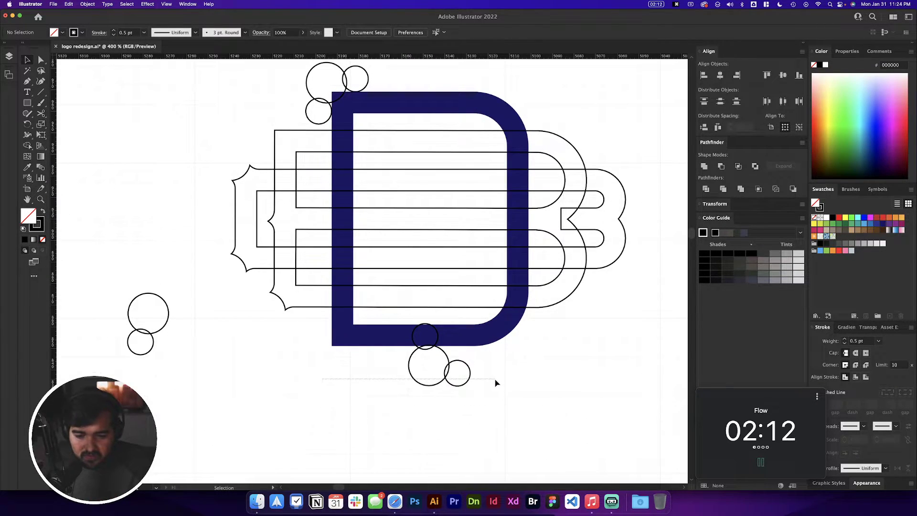
left_click_drag(495, 382, 494, 383)
left_click_drag(425, 349, 362, 341)
scroll(302, 341, "up", 1)
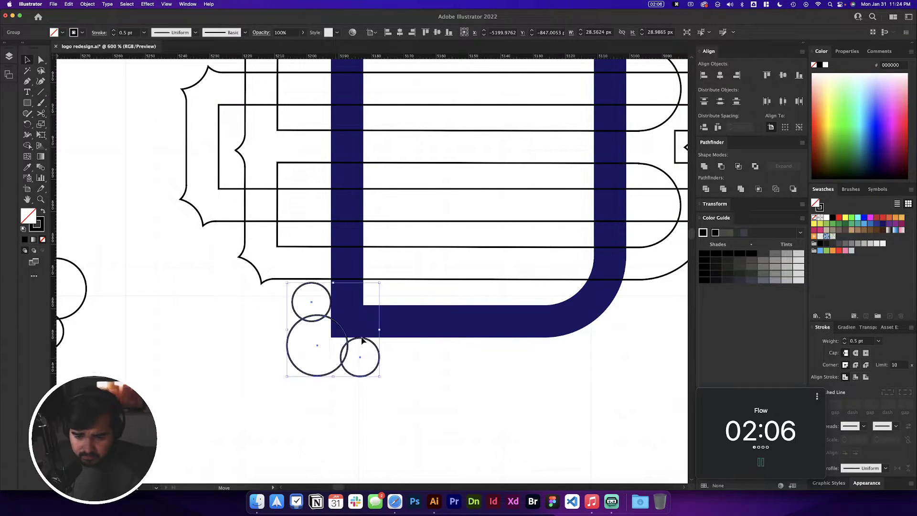
In outline view, fine-position the circle group so its two small circles touch the D's left and bottom edges.
key("super+y")
scroll(329, 309, "up", 10)
scroll(327, 307, "up", 2)
scroll(327, 307, "left", 3)
left_click_drag(339, 279, 341, 279)
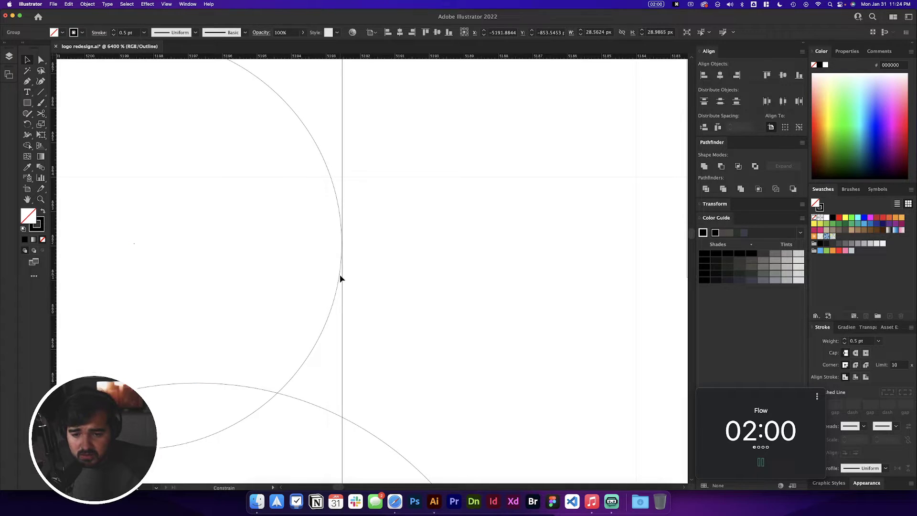
scroll(429, 331, "right", 5)
scroll(430, 331, "down", 5)
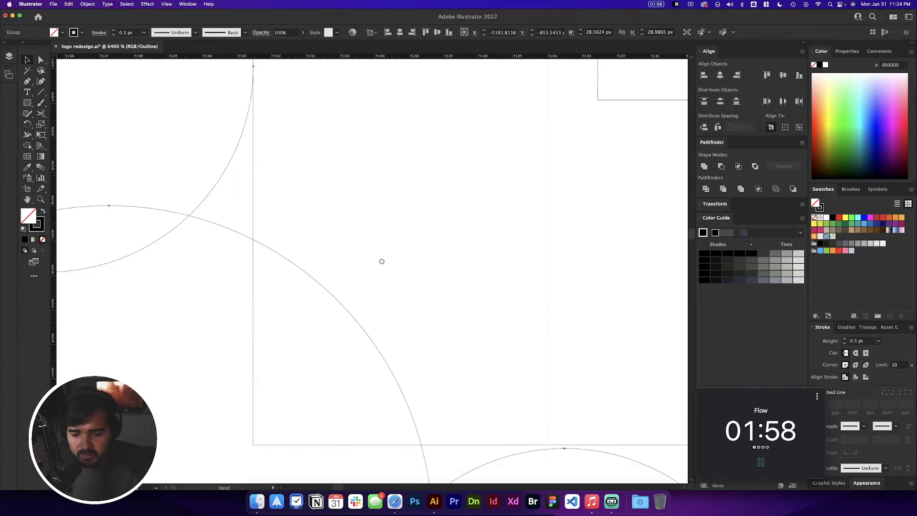
left_click_drag(493, 334, 494, 331)
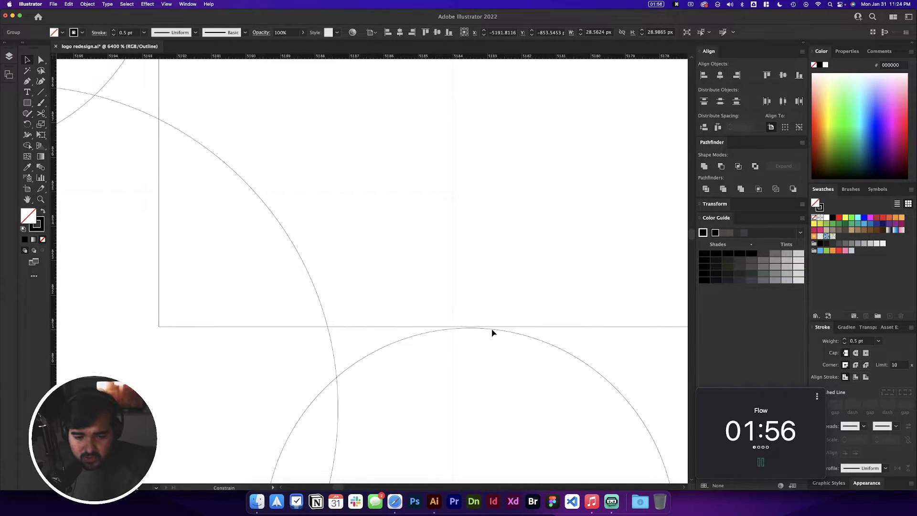
scroll(492, 331, "down", 2)
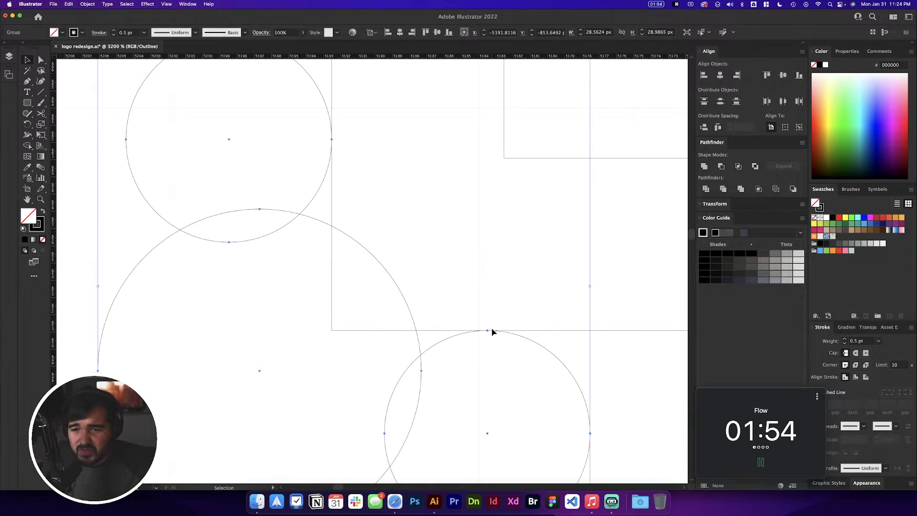
With the Shape Builder, merge the flared areas at the D's lower-left corner into the letter and remove the leftover circles.
left_click_drag(512, 400, 511, 399)
scroll(511, 399, "down", 2)
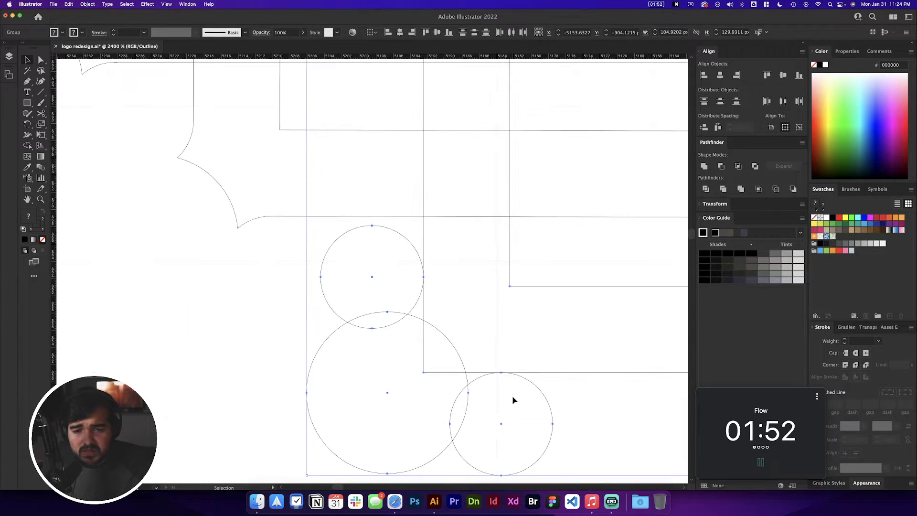
key("shift+m")
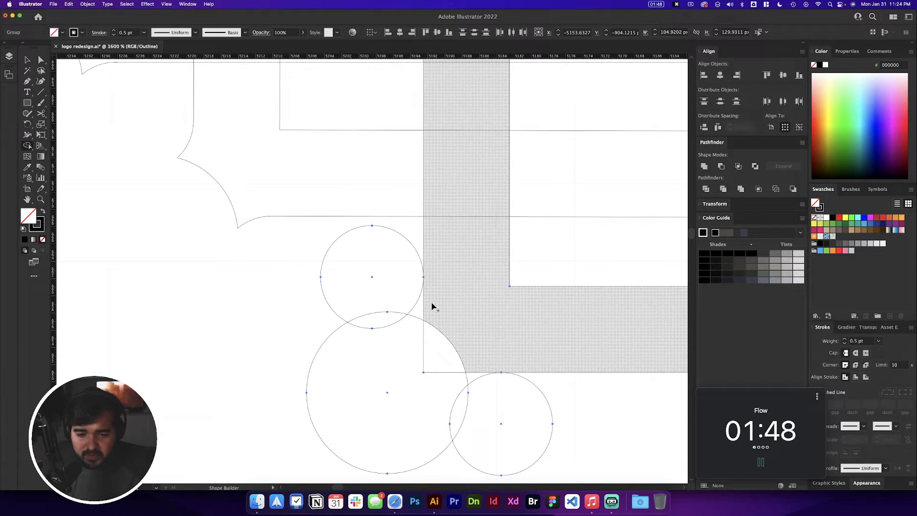
left_click(420, 311)
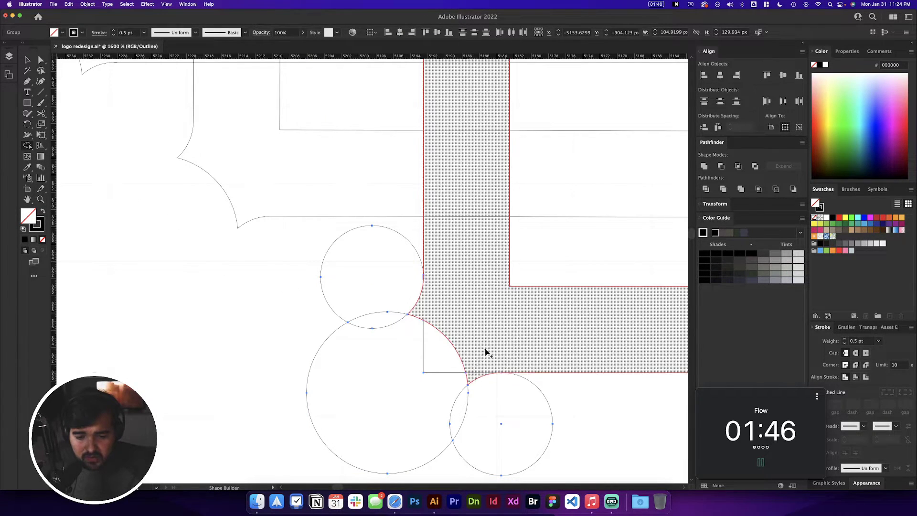
mouse_move(399, 374)
left_mouse_down()
mouse_move(496, 415)
mouse_move(360, 299)
left_mouse_up()
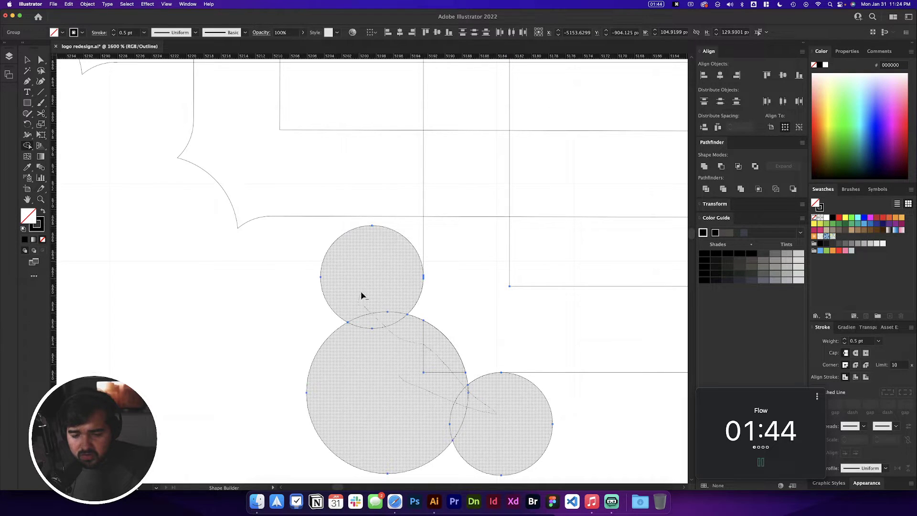
key("v")
left_click(437, 426)
Nudge the three-circle group at the D's upper-left corner rightward so its lower small circle touches the D's left edge.
key("ctrl+minus")
key("ctrl+minus")
key("ctrl+minus")
key("ctrl+minus")
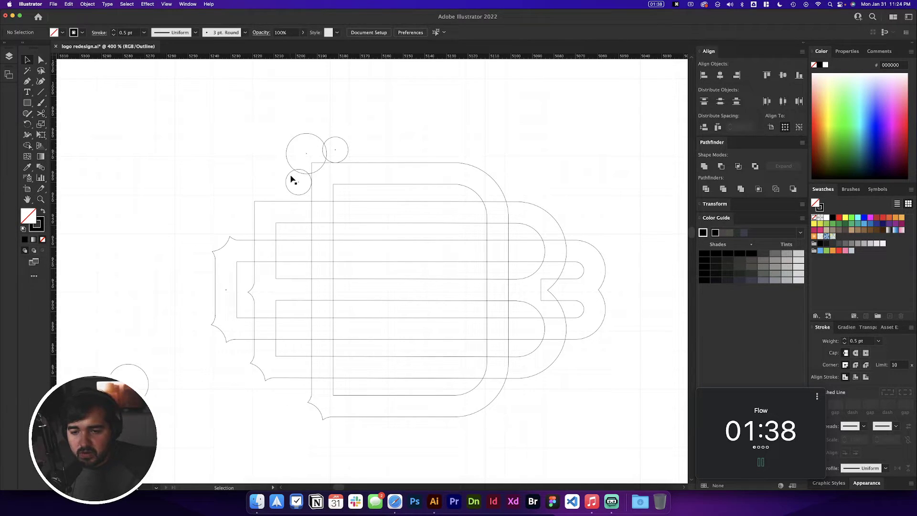
left_click(323, 148)
key("ctrl+plus")
scroll(323, 160, "up", 10)
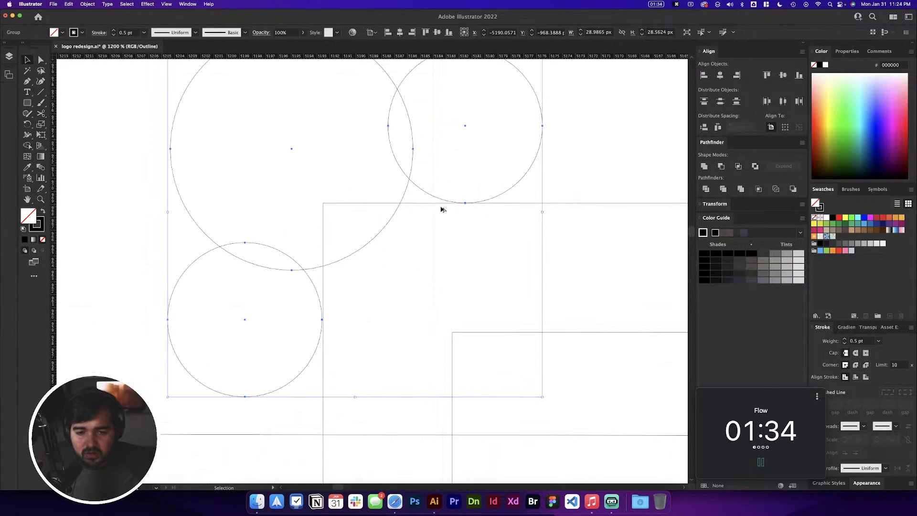
scroll(327, 247, "down", 4)
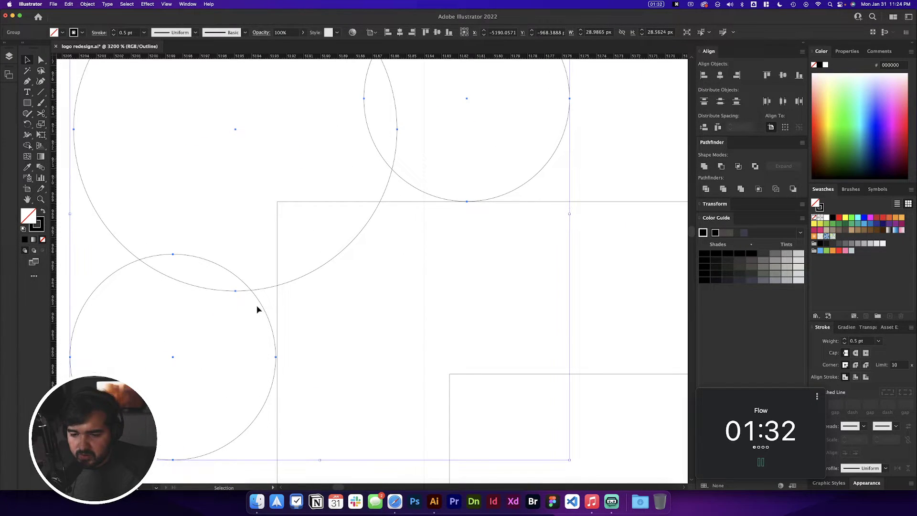
key("Right")
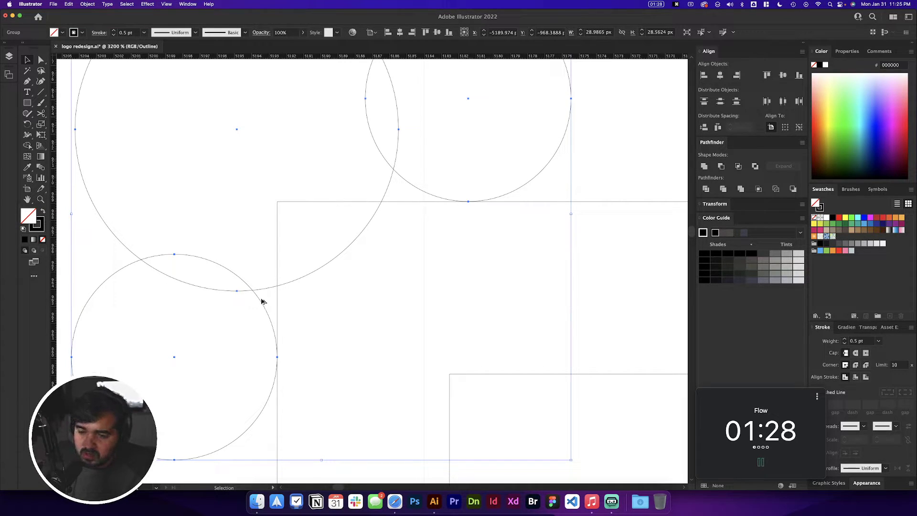
Duplicate the three-circle group and place the copy near the upper-left corner of the large B outline.
scroll(260, 301, "down", 2)
left_click_drag(372, 282, 438, 196)
left_click_drag(395, 223, 93, 362)
left_click_drag(122, 337, 60, 377)
left_click_drag(328, 259, 216, 296)
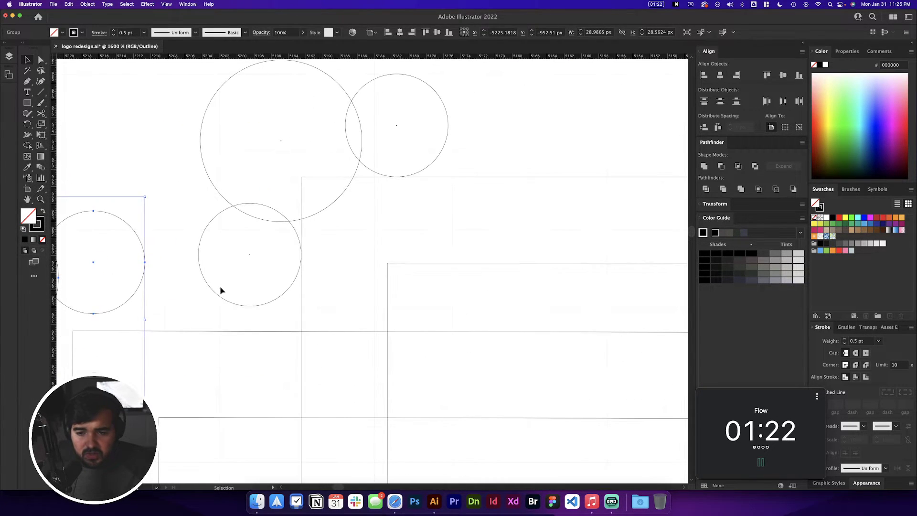
left_click(386, 164)
left_click(27, 145)
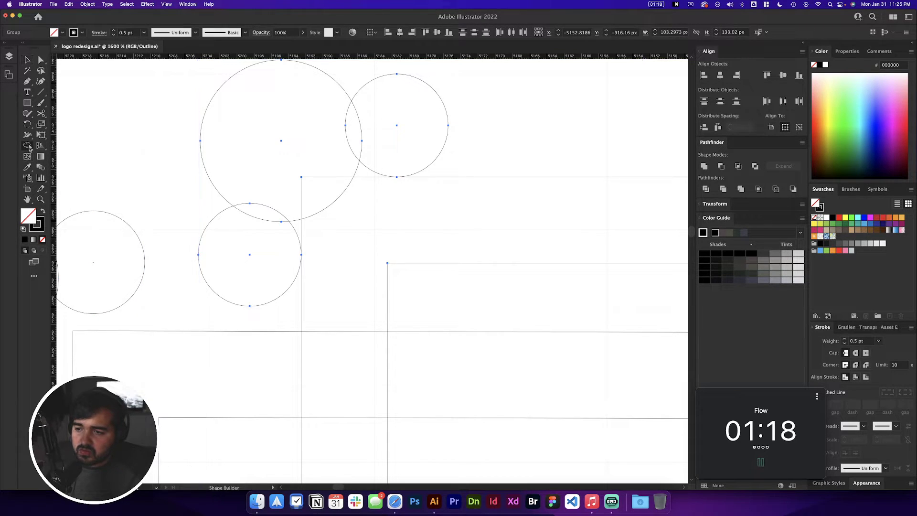
left_click(340, 237)
key("super+z")
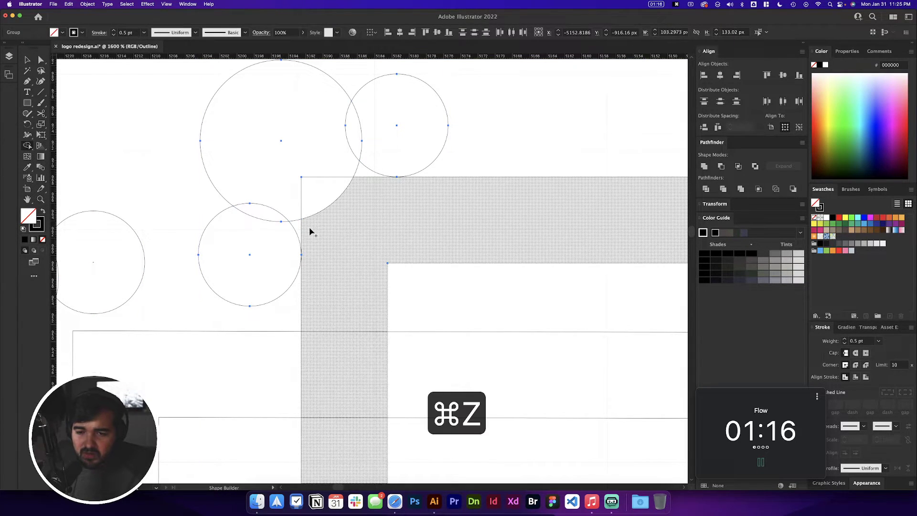
key("super+z")
key("super+z")
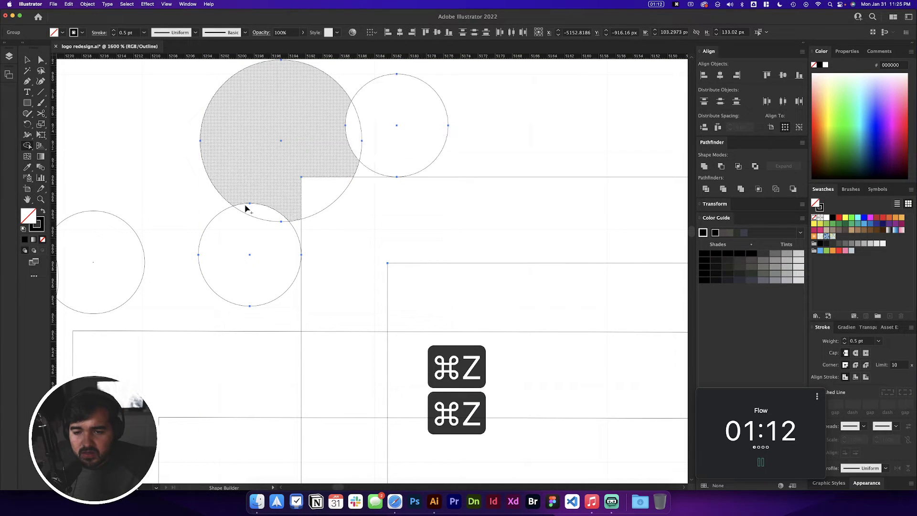
Fine-position the three-circle group at the D's upper-left corner so its upper small circle meets the D's top edge exactly.
key("v")
left_click(430, 164)
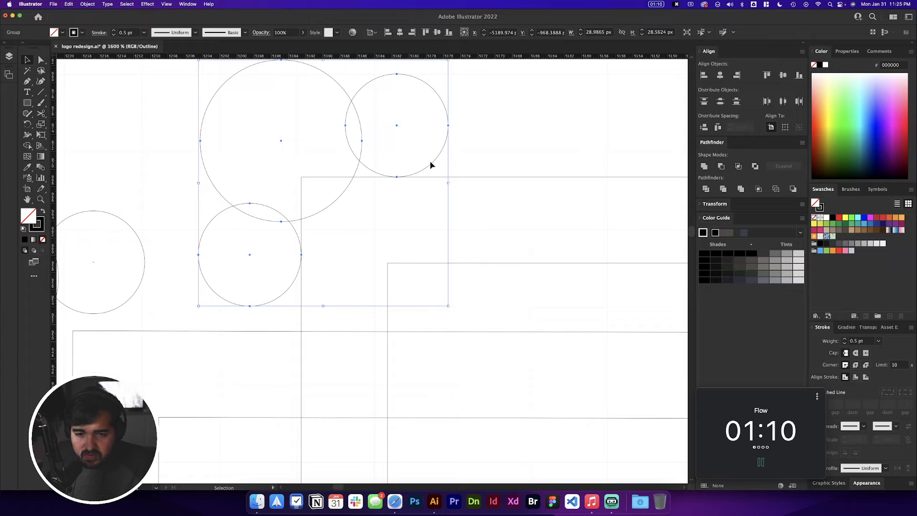
scroll(429, 166, "up", 2)
scroll(420, 179, "up", 1)
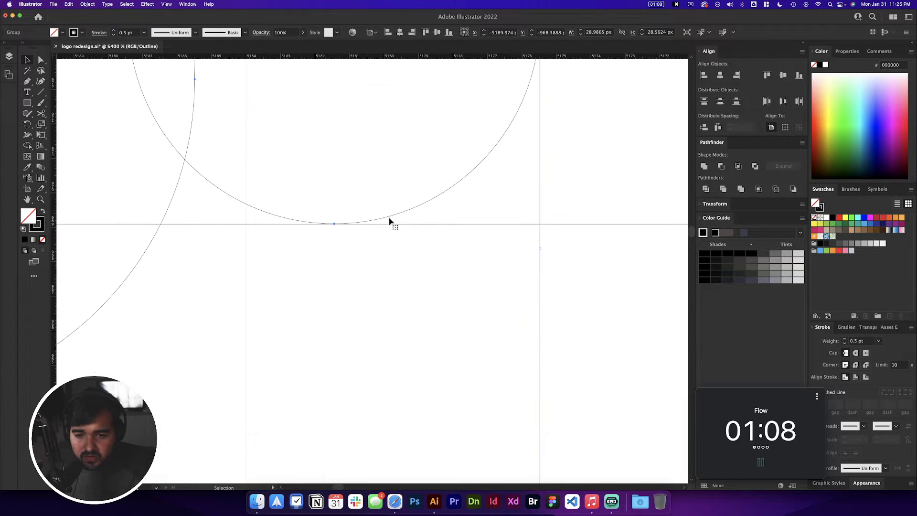
key("super+z")
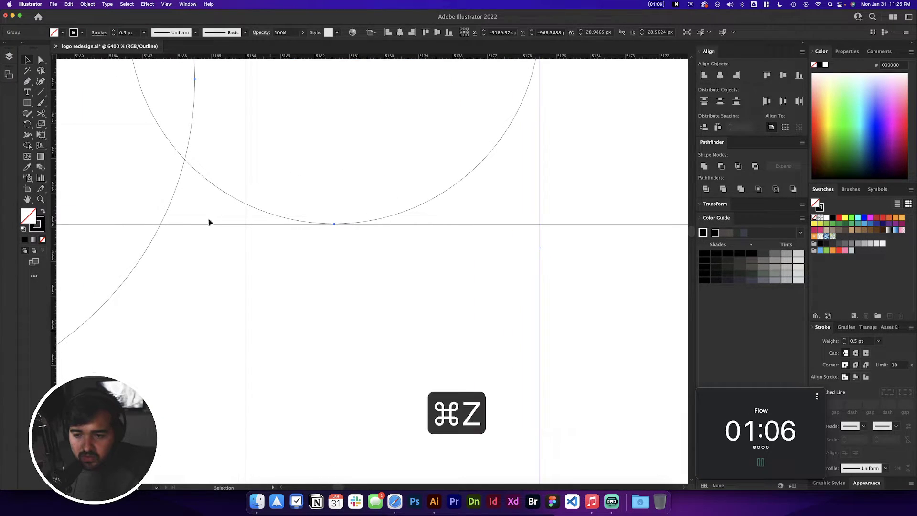
scroll(170, 211, "down", 4)
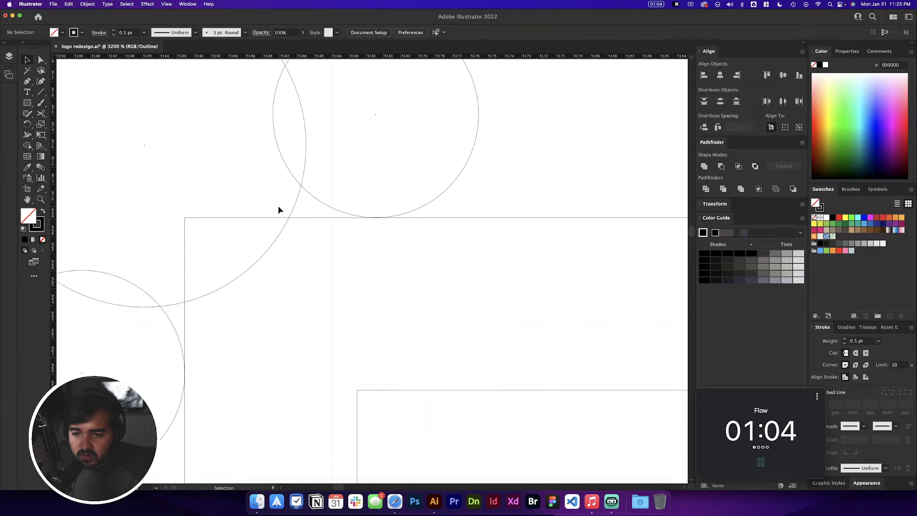
left_click(291, 192)
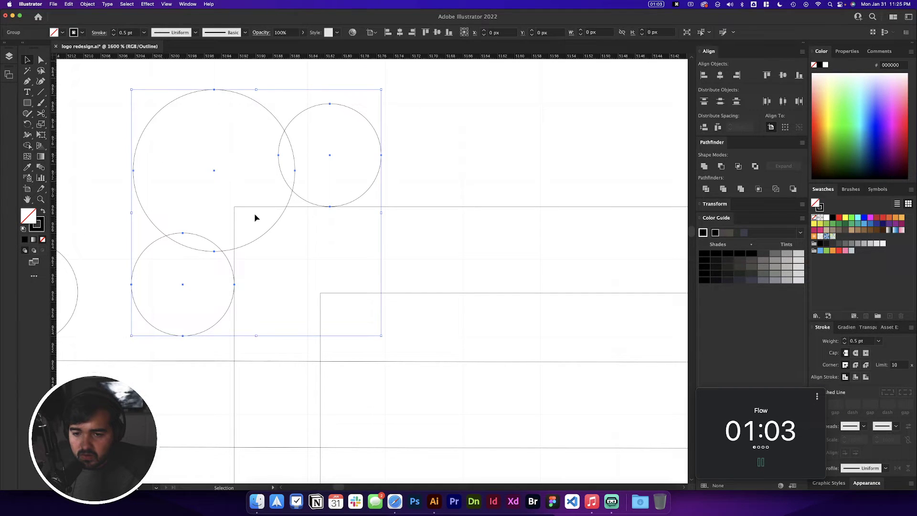
left_click(228, 260)
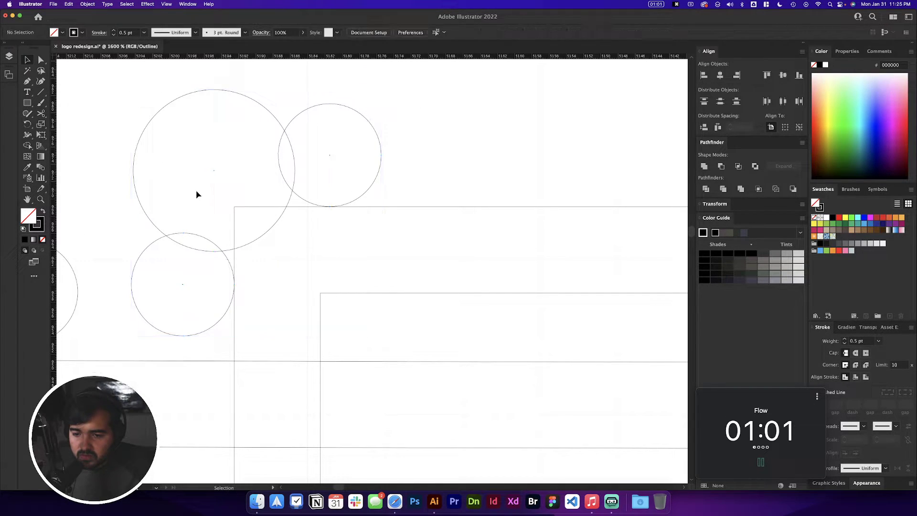
left_click(206, 239)
scroll(350, 202, "up", 10)
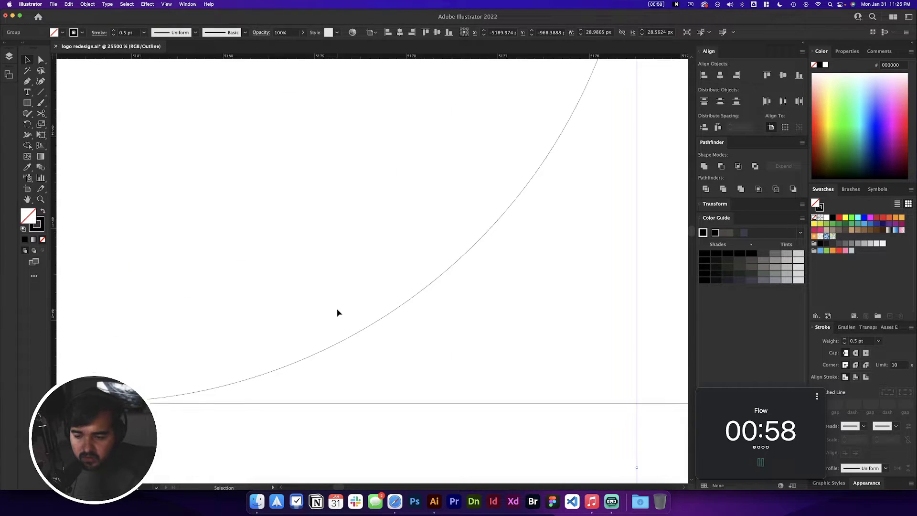
left_click_drag(284, 337, 344, 318)
scroll(148, 383, "up", 2)
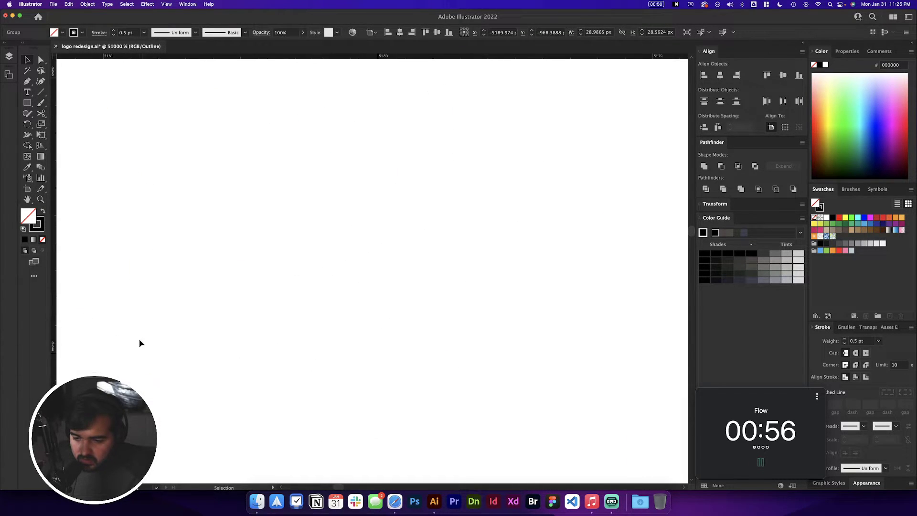
left_click_drag(149, 286, 411, 329)
left_click_drag(196, 256, 391, 283)
scroll(396, 272, "up", 1)
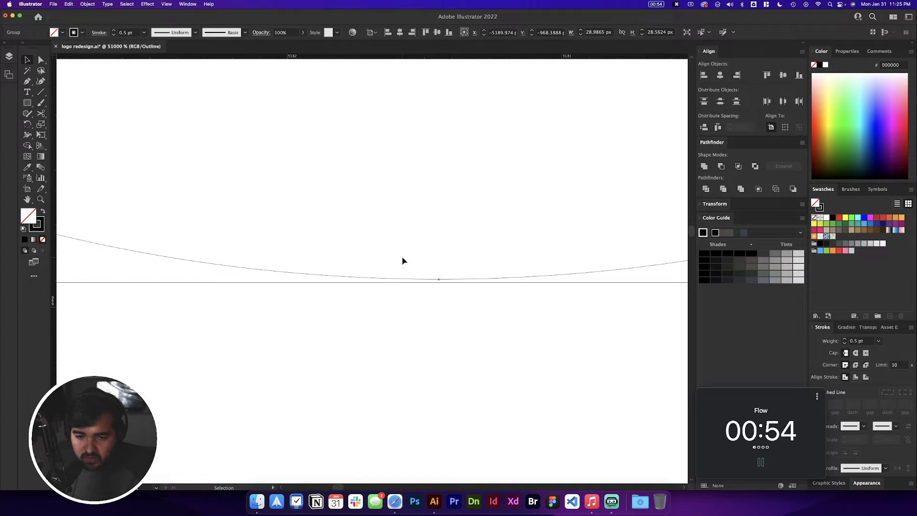
left_click_drag(448, 284, 449, 285)
scroll(449, 285, "down", 10)
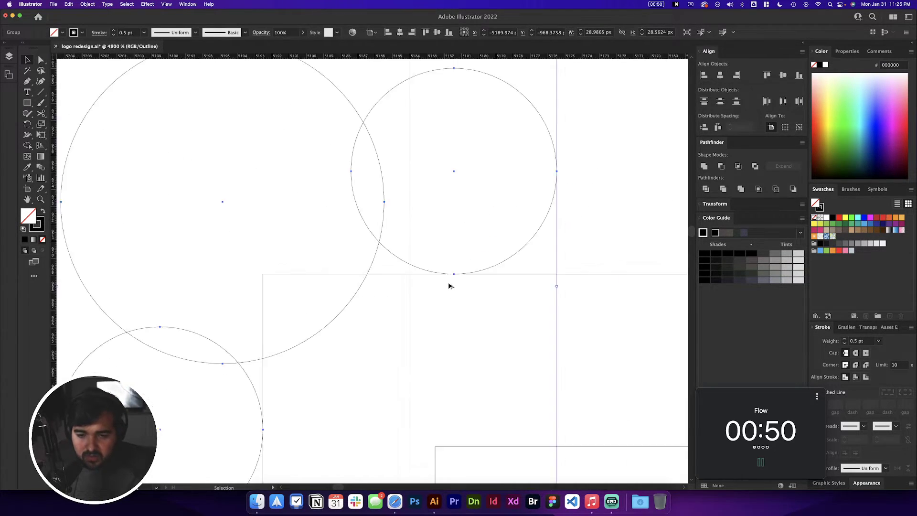
With the Shape Builder, merge the flared areas at the D's upper-left corner into the letter and remove the leftover circles.
left_click_drag(398, 397, 398, 397)
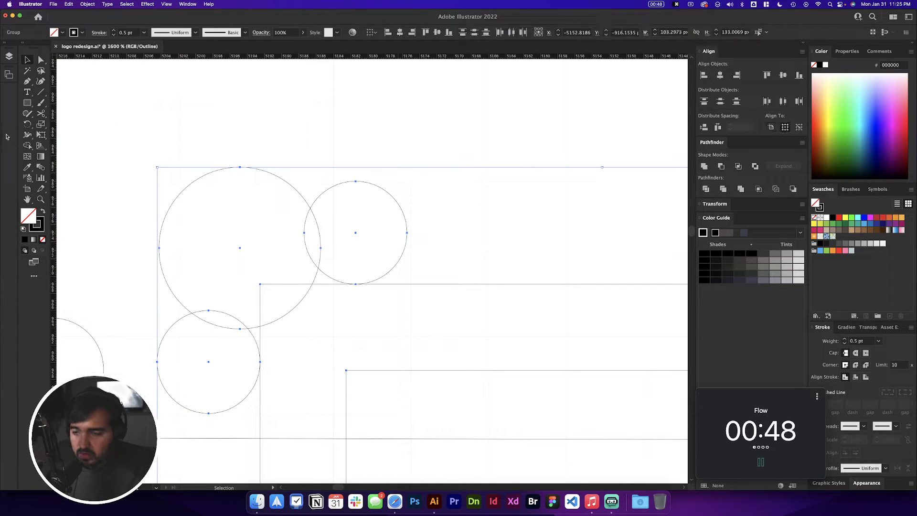
left_click(27, 145)
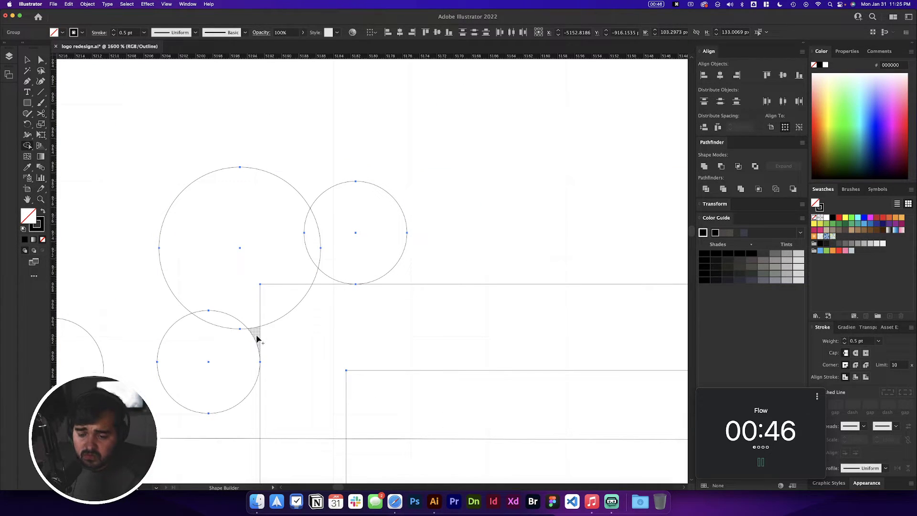
mouse_move(257, 338)
left_mouse_down()
mouse_move(329, 353)
mouse_move(338, 306)
mouse_move(323, 281)
left_mouse_up()
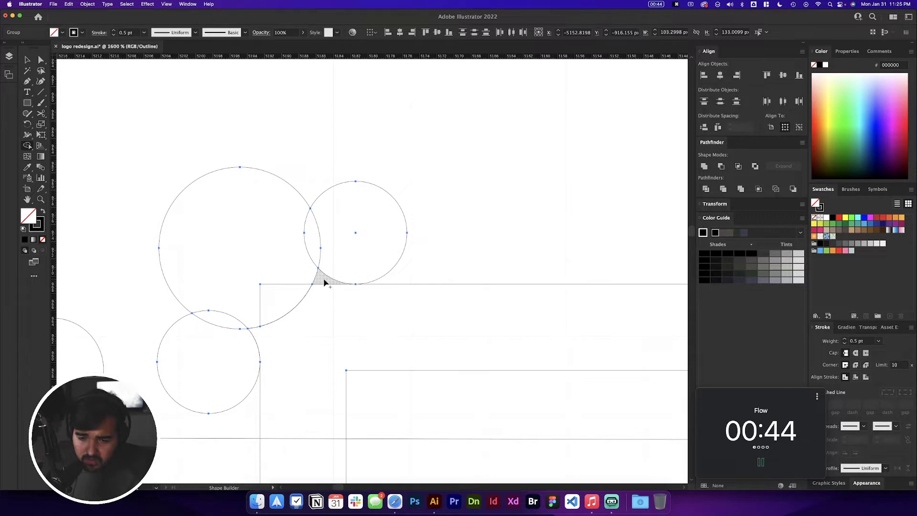
mouse_move(244, 352)
left_mouse_down()
mouse_move(271, 235)
mouse_move(278, 293)
mouse_move(372, 239)
mouse_move(414, 252)
left_mouse_up()
scroll(414, 252, "down", 4)
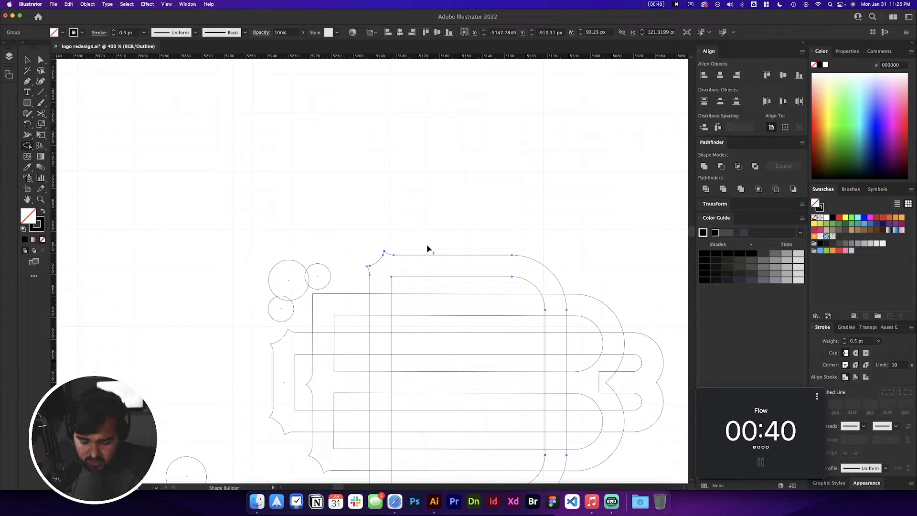
key("v")
left_click(427, 237)
Move the copied three-circle group against the upper-left corner of the large B outline.
scroll(302, 146, "up", 4)
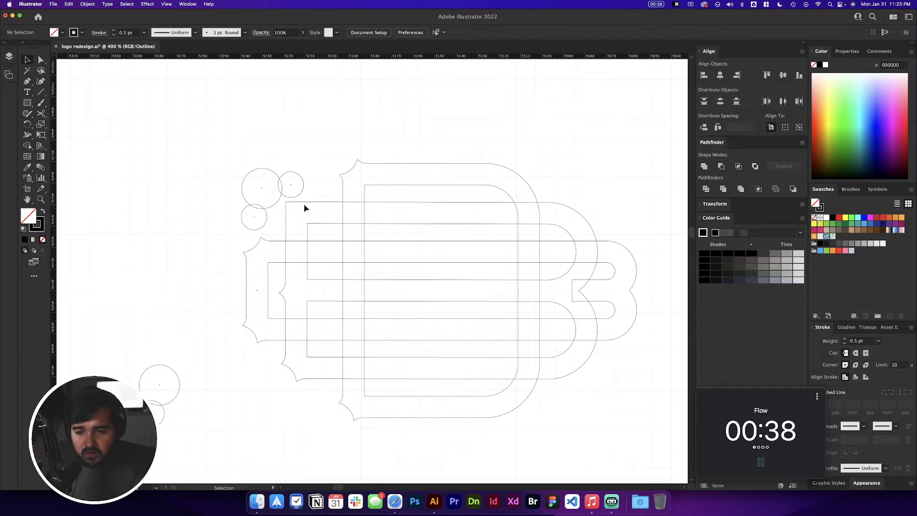
scroll(261, 200, "up", 2)
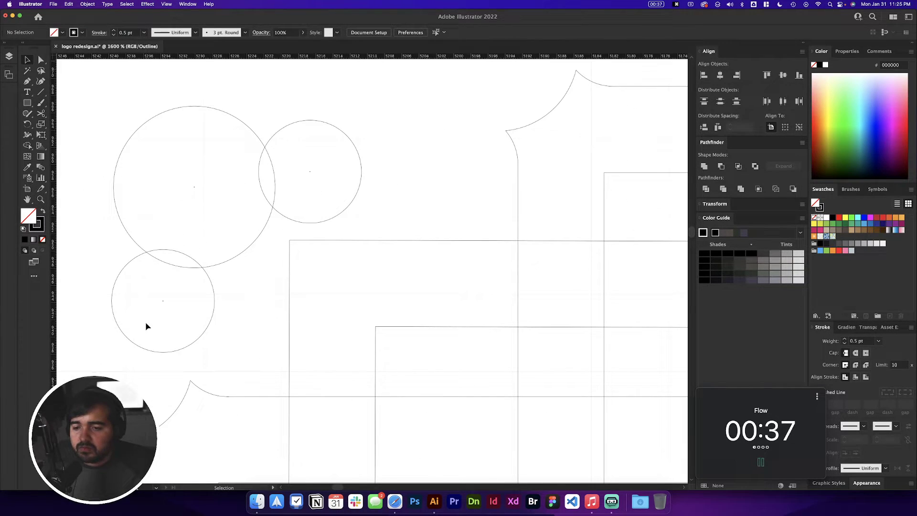
left_click(271, 155)
left_click_drag(276, 185, 348, 228)
scroll(385, 242, "up", 6)
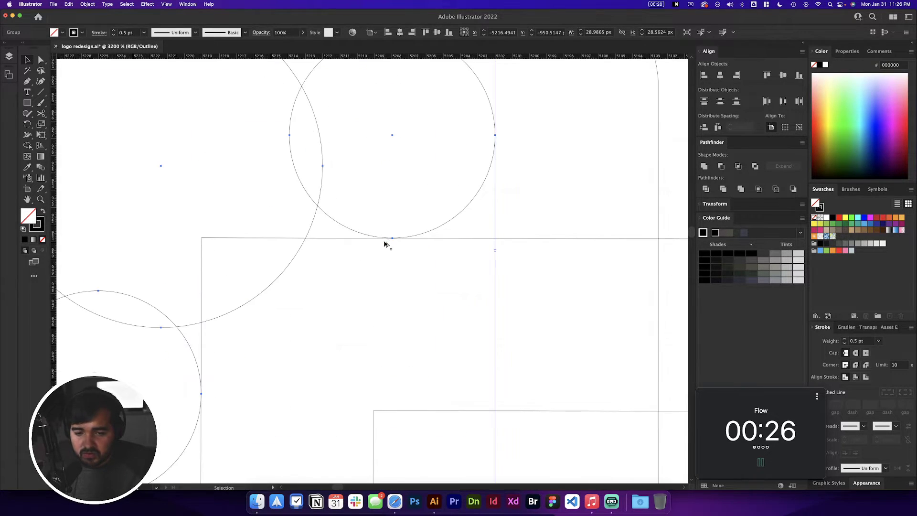
Fine-position the circle group so its two small circles touch the large B's top and left edges.
scroll(389, 182, "up", 5)
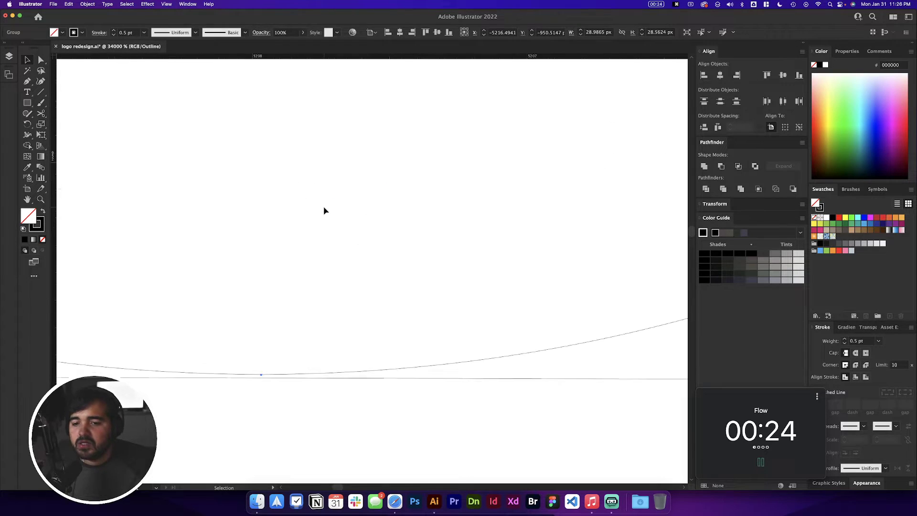
left_click_drag(265, 377, 268, 380)
scroll(268, 380, "down", 6)
scroll(339, 262, "up", 4)
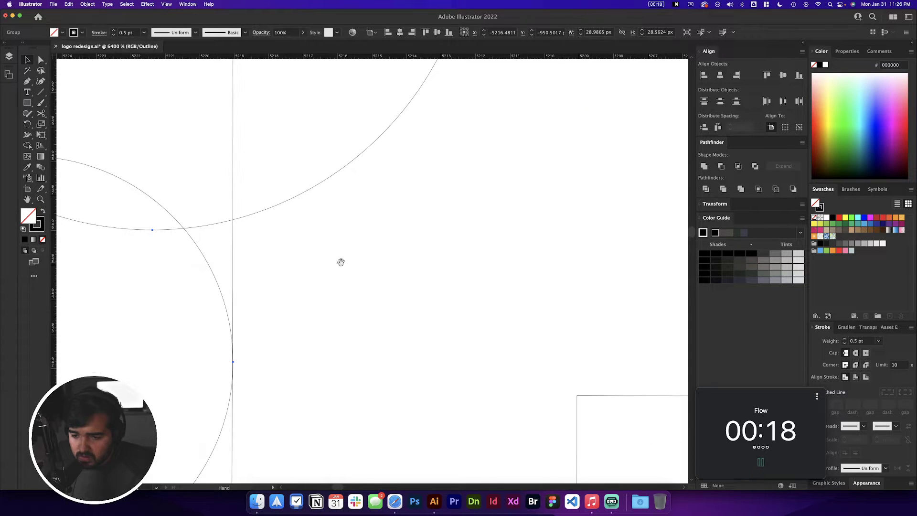
left_click_drag(293, 312, 293, 313)
scroll(293, 313, "down", 6)
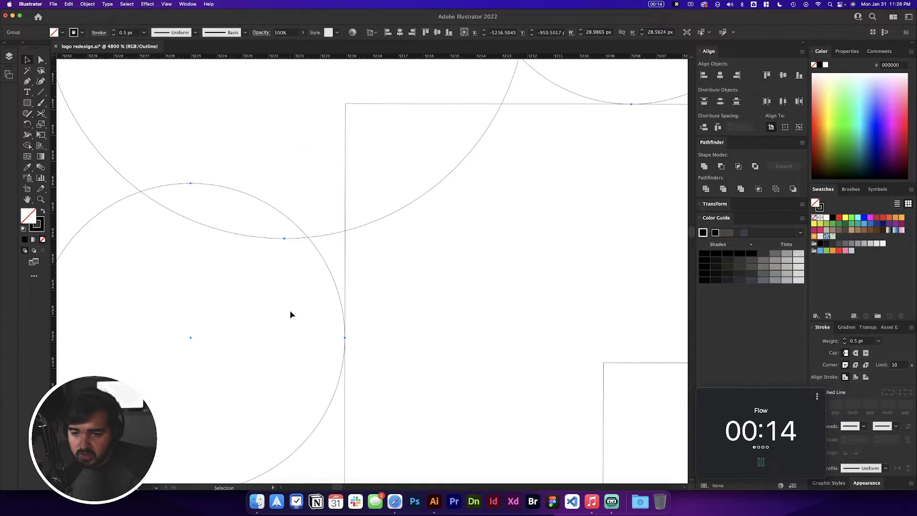
scroll(290, 200, "up", 2)
scroll(288, 212, "down", 2)
With the Shape Builder, merge the flared areas at the large B's upper-left corner into the letter and remove the leftover circles.
scroll(287, 213, "down", 3)
scroll(282, 250, "right", 1)
key("super+a")
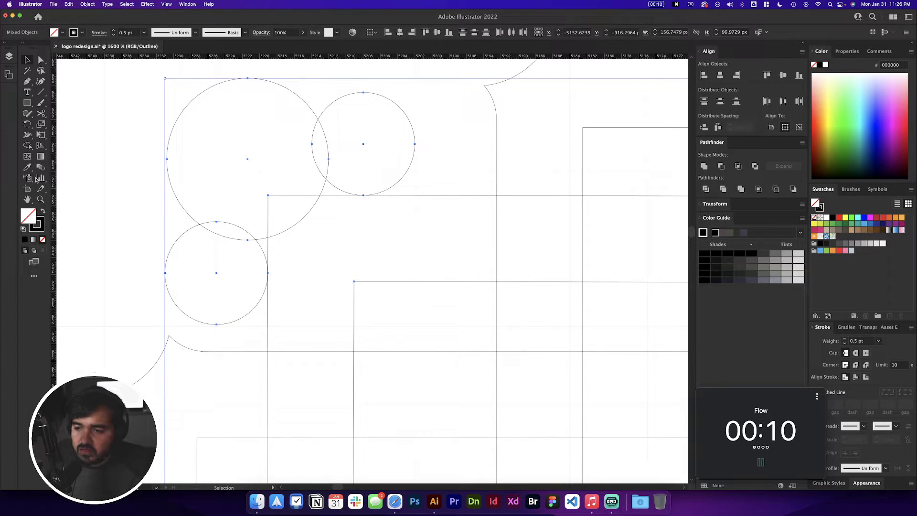
left_click(28, 145)
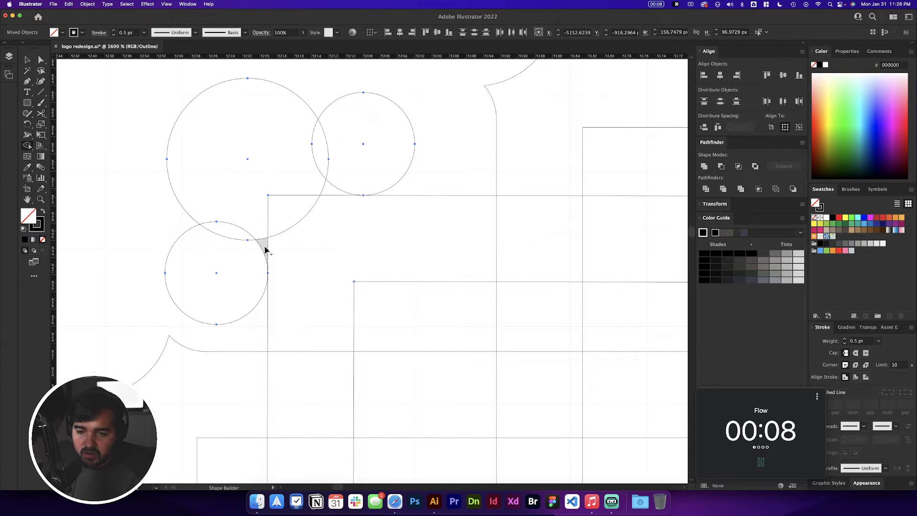
mouse_move(234, 292)
left_mouse_down()
mouse_move(217, 208)
mouse_move(243, 157)
mouse_move(290, 218)
mouse_move(314, 193)
mouse_move(351, 153)
left_mouse_up()
scroll(319, 193, "down", 5, "alt")
key("v")
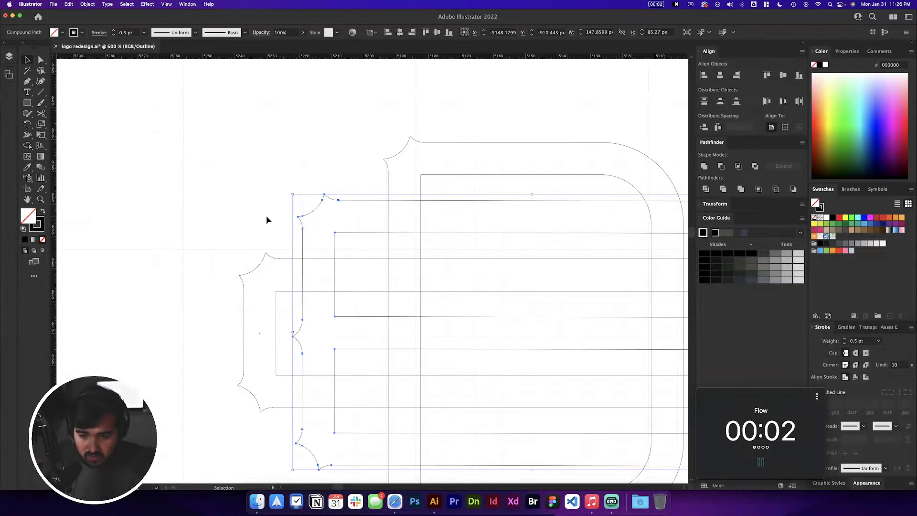
left_click(256, 256)
scroll(344, 276, "down", 3, "alt")
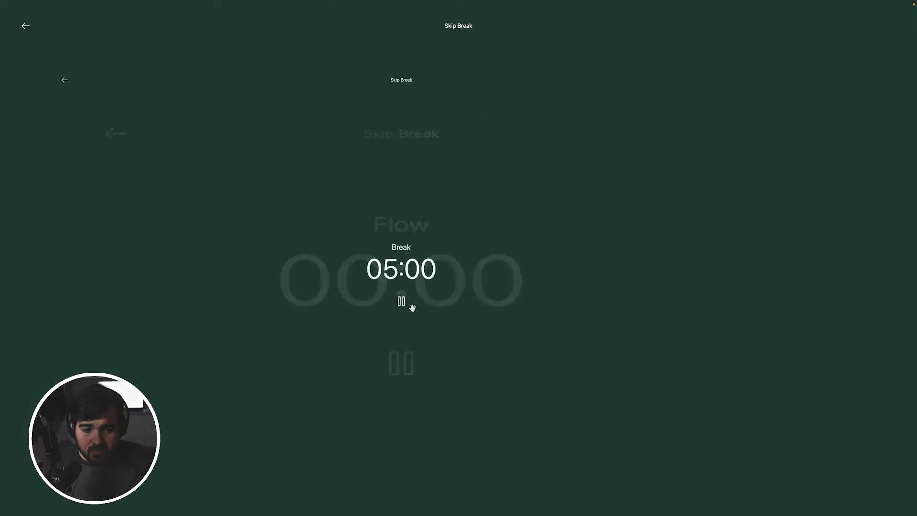
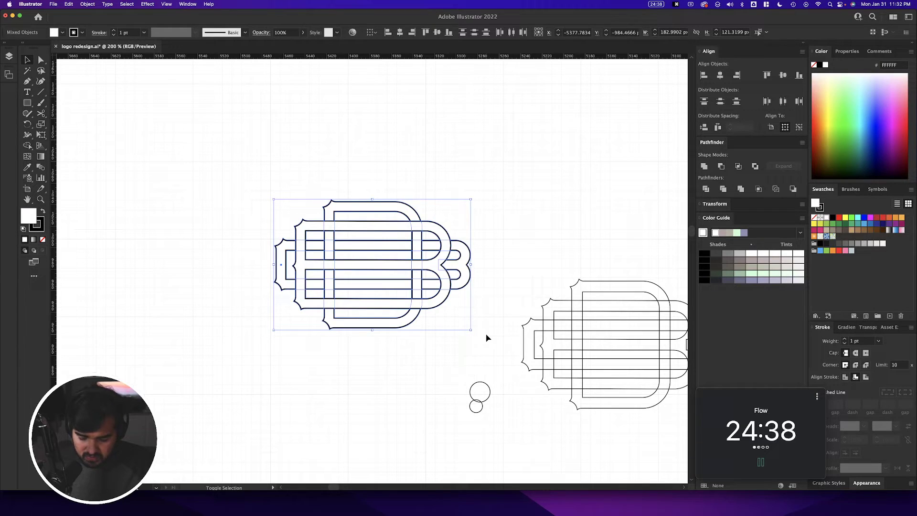
Swap the fill and stroke of the selected logo copy to give its letters a black fill and white outline.
key("shift+x")
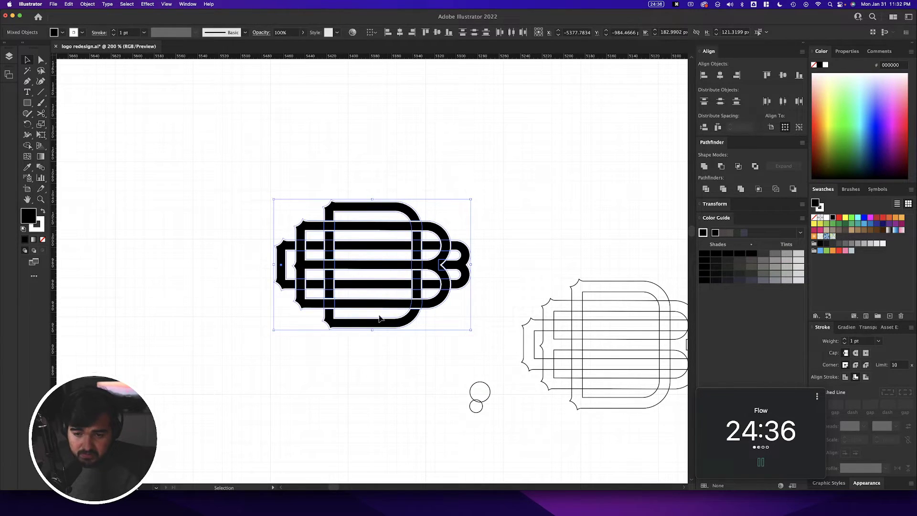
left_click(382, 406)
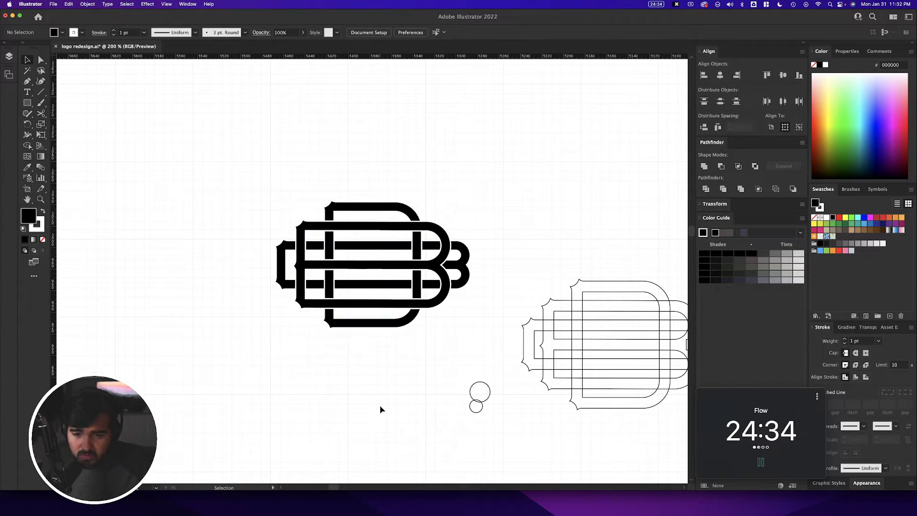
Remove the white outline stroke from the whole black logo copy.
left_click_drag(276, 177, 473, 344)
left_click(42, 230)
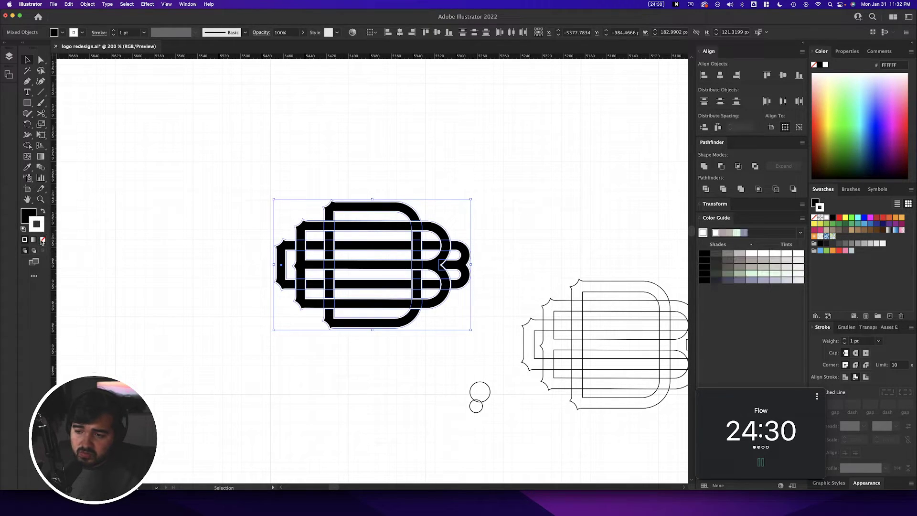
left_click(43, 239)
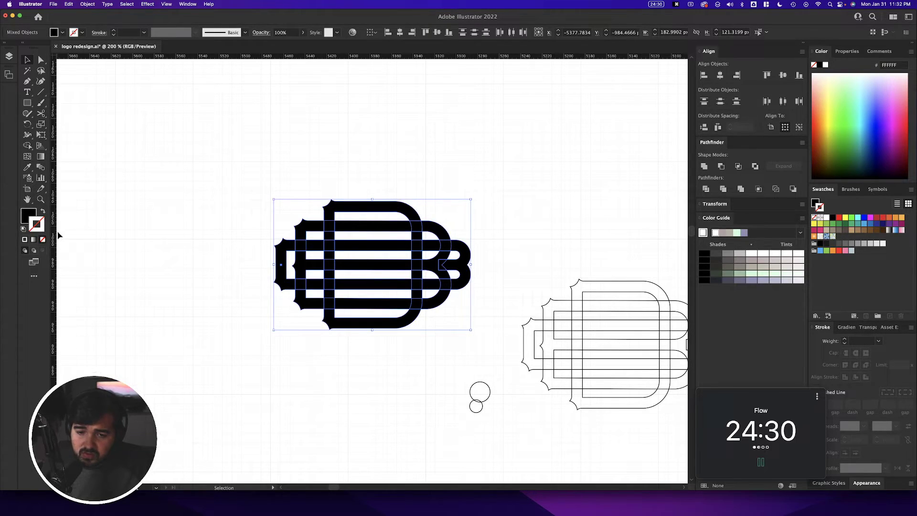
Duplicate the solid black logo and place the new copy beside it on the side away from the outline version.
left_click(279, 129)
left_click_drag(234, 192, 475, 343)
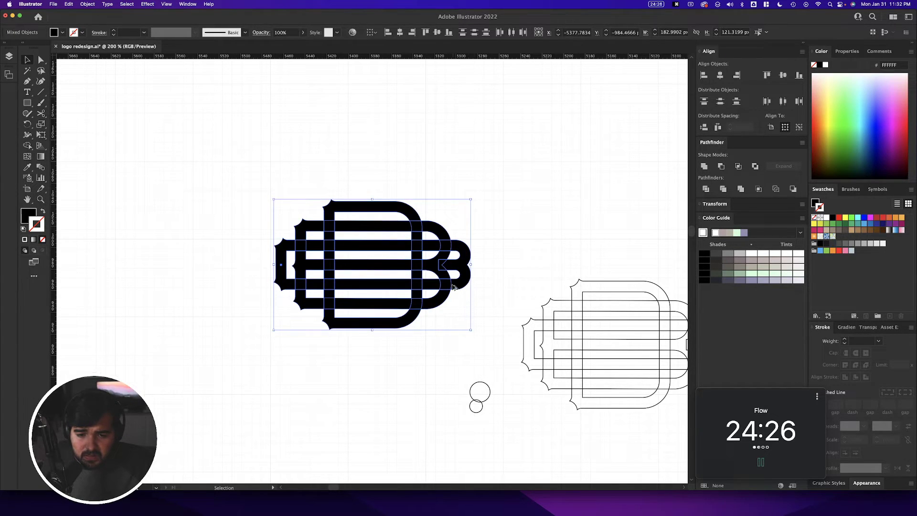
left_click_drag(453, 286, 571, 322)
left_click_drag(520, 291, 502, 286)
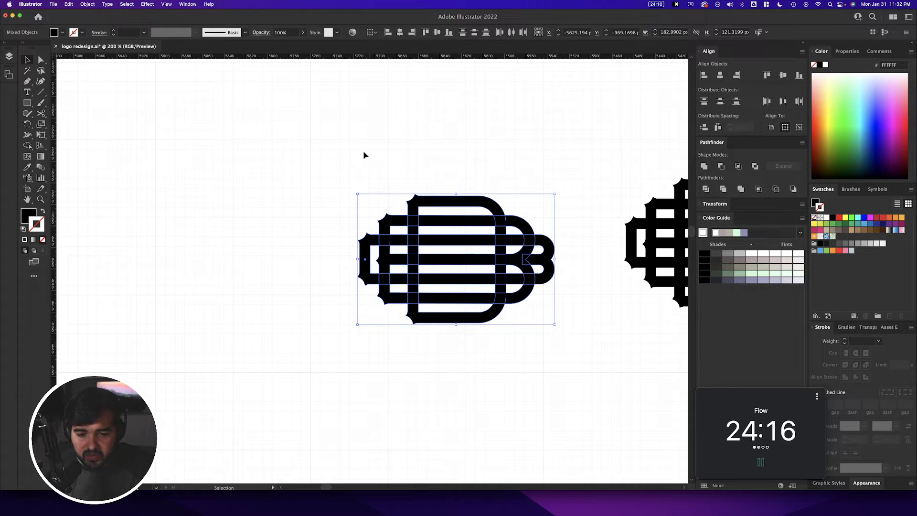
left_click(343, 138)
Offset the paths of the new logo copy by 3 px with miter joins and a miter limit of 4.
scroll(462, 215, "up", 1)
left_click_drag(478, 225, 367, 191)
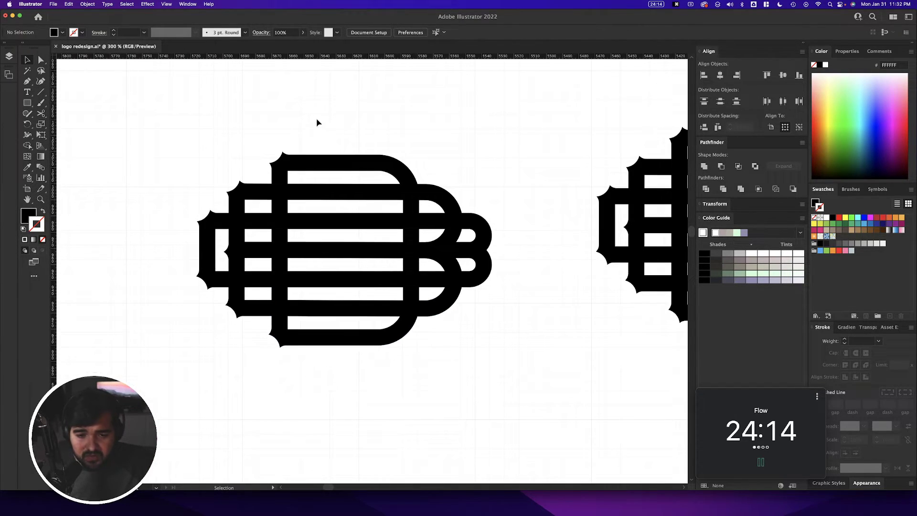
left_click_drag(196, 138, 531, 364)
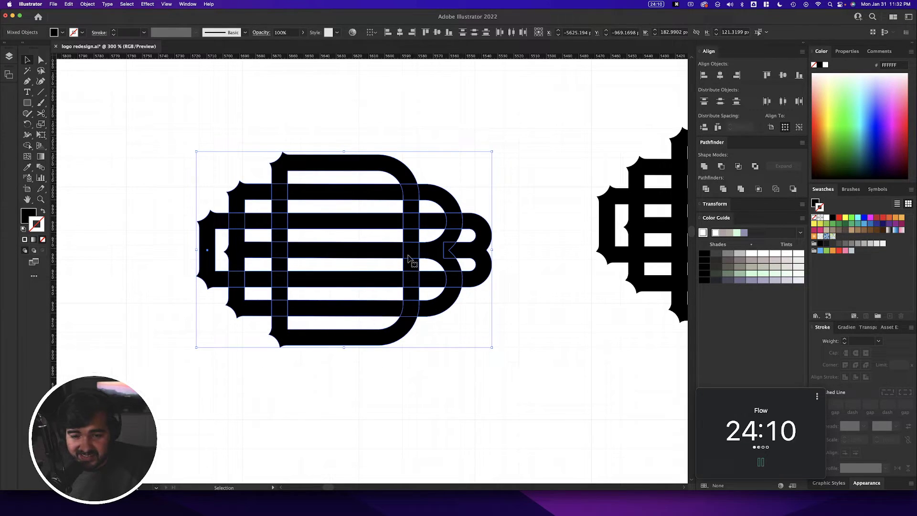
left_click(83, 5)
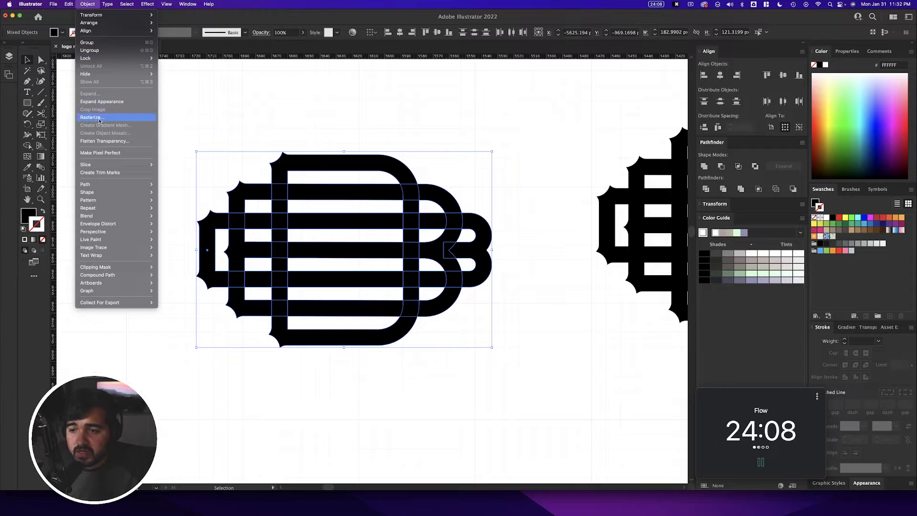
mouse_move(124, 185)
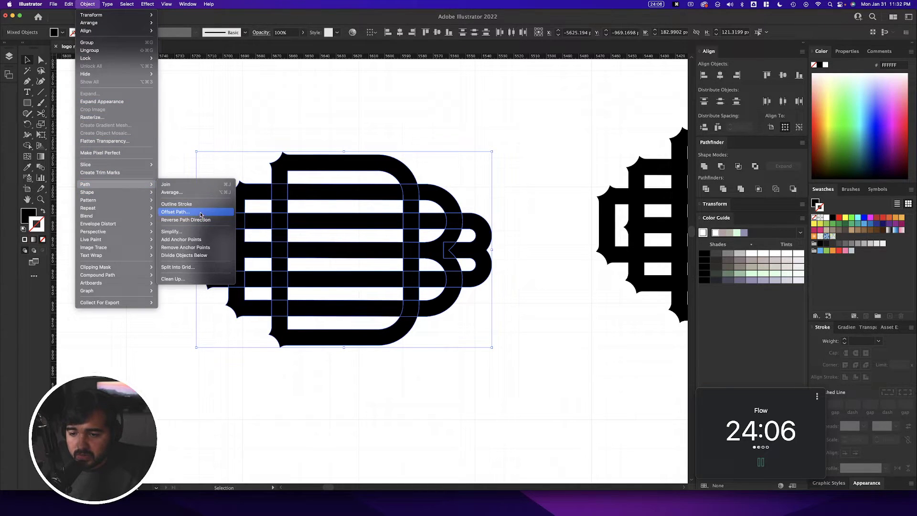
left_click(175, 212)
key("Down")
key("Down")
key("Down")
key("Down")
key("Down")
key("Down")
key("Down")
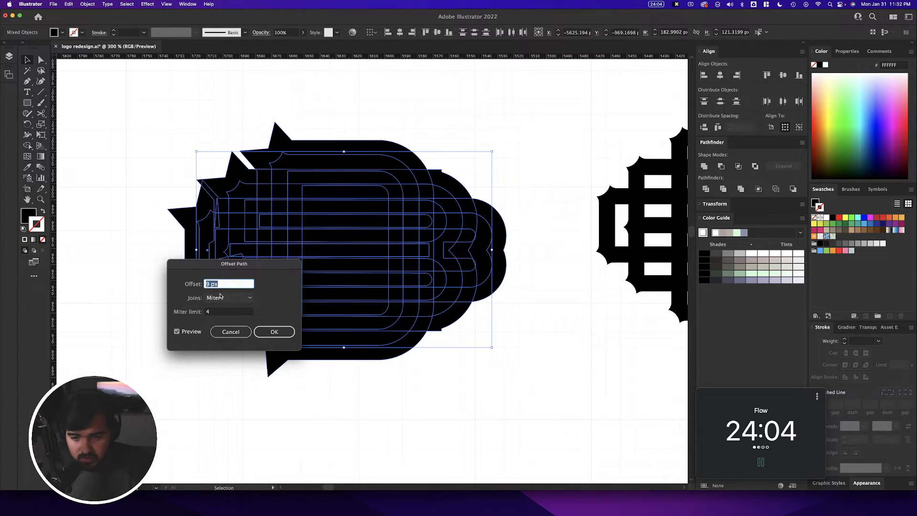
key("Down")
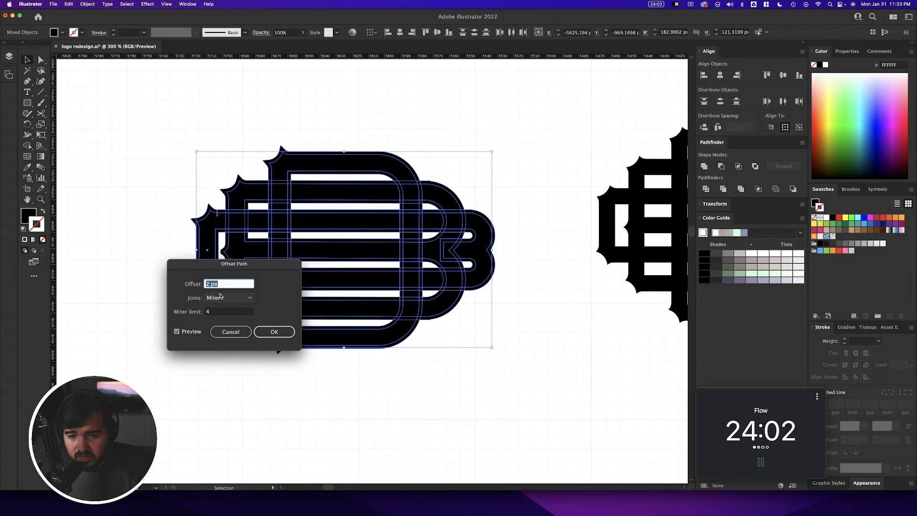
key("Up")
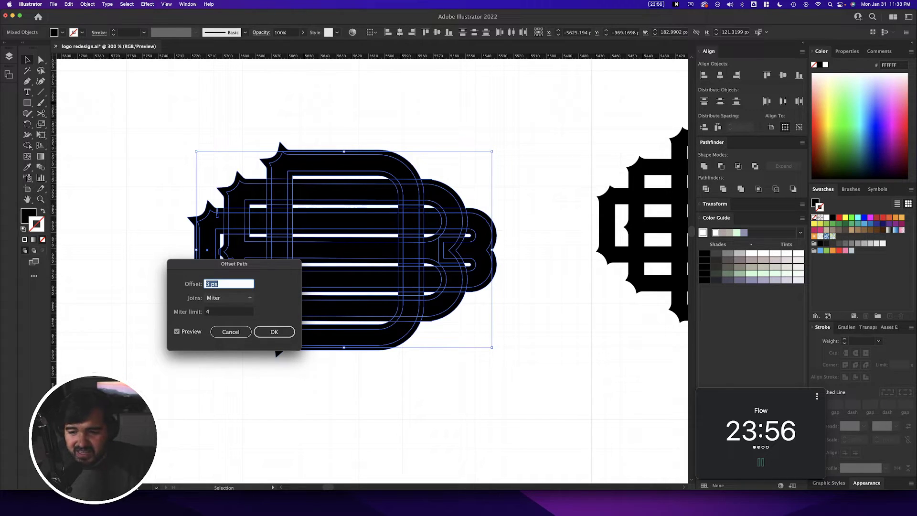
key("Return")
left_click(365, 422)
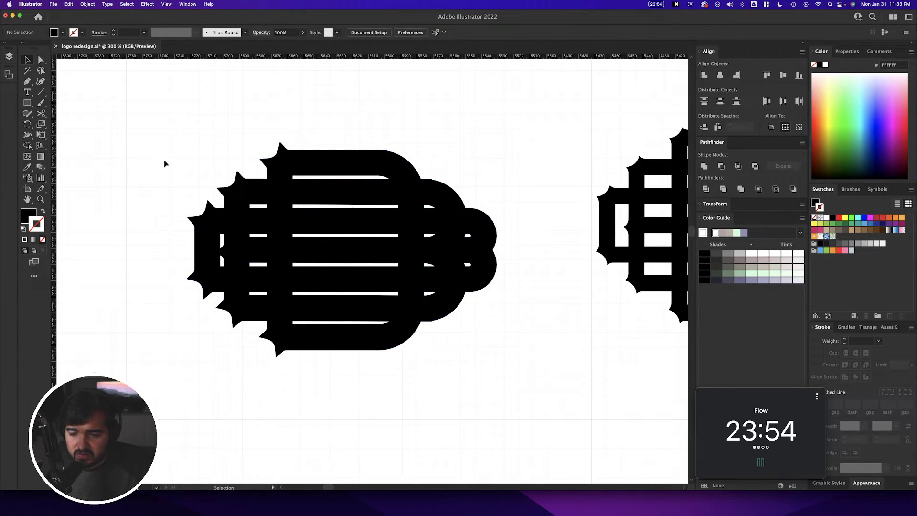
Try to merge the D's upper stem across the large B's top bar in the offset logo with the Shape Builder.
left_click_drag(163, 162, 502, 353)
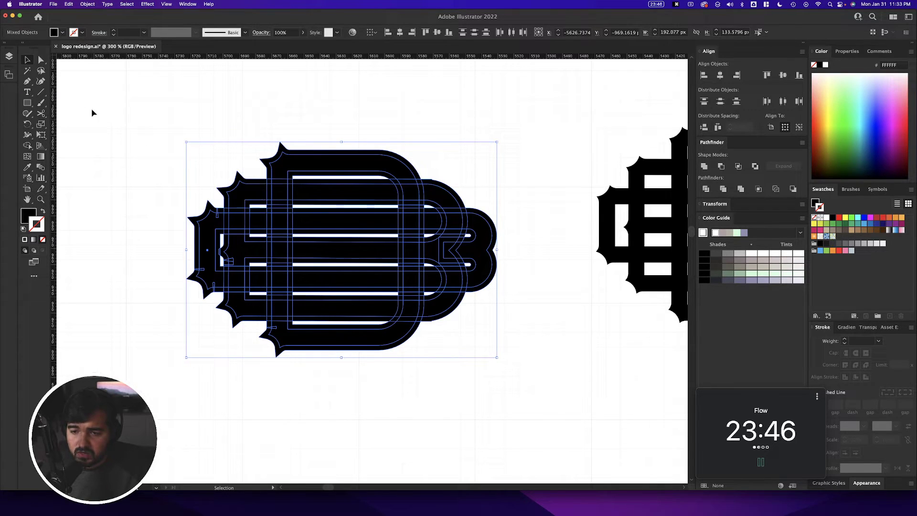
left_click(27, 146)
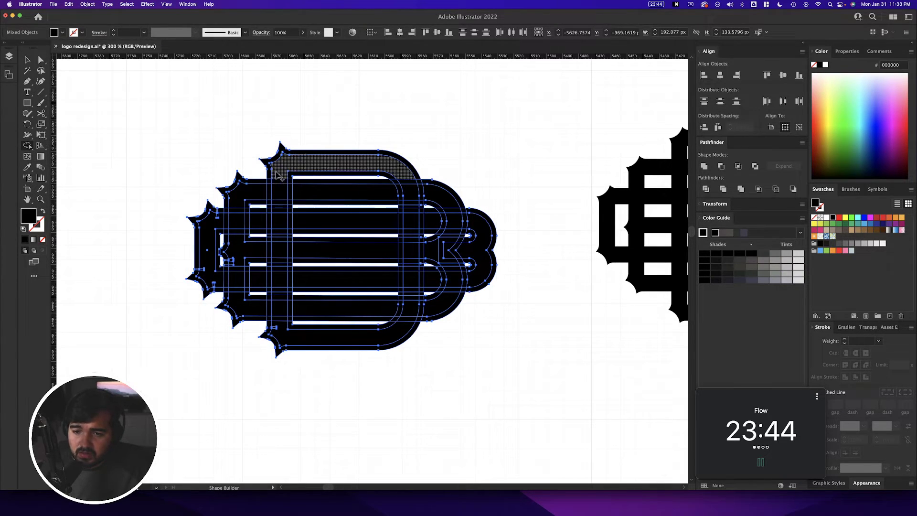
mouse_move(277, 171)
left_mouse_down()
mouse_move(284, 206)
mouse_move(297, 209)
mouse_move(285, 207)
left_mouse_up()
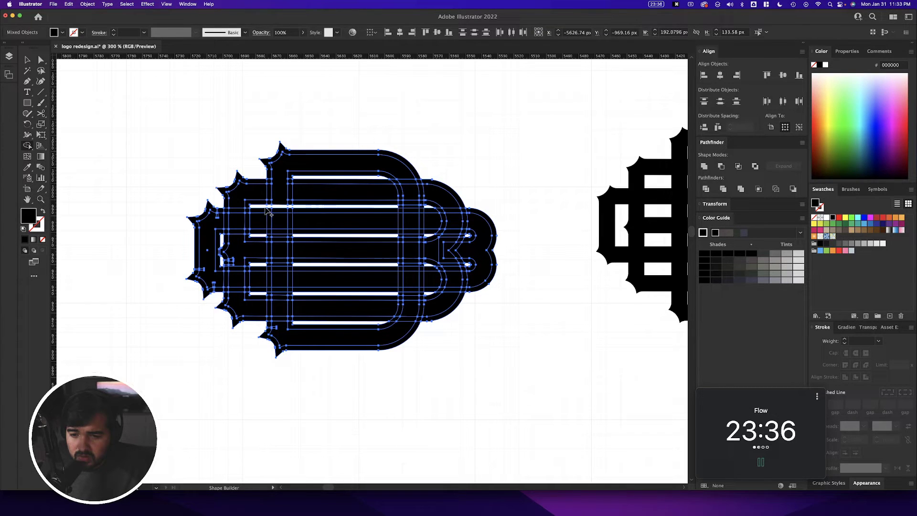
key("super+z")
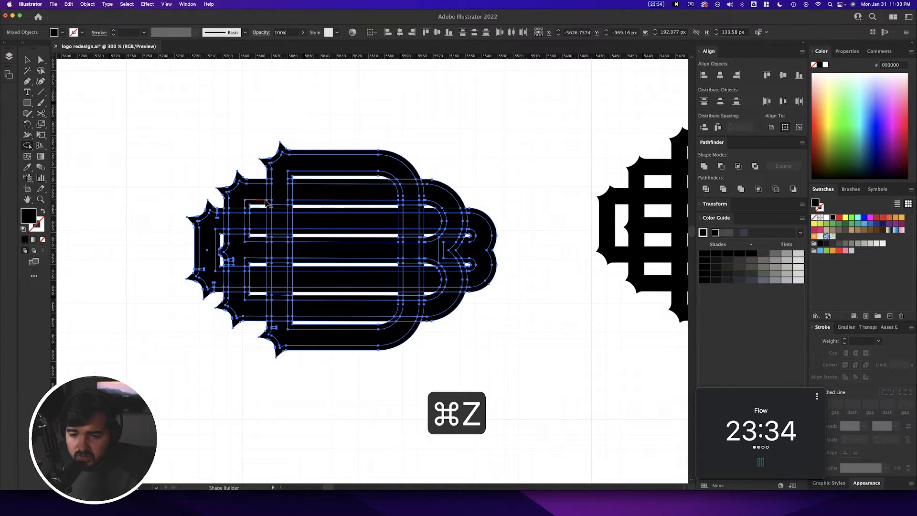
key("super+z")
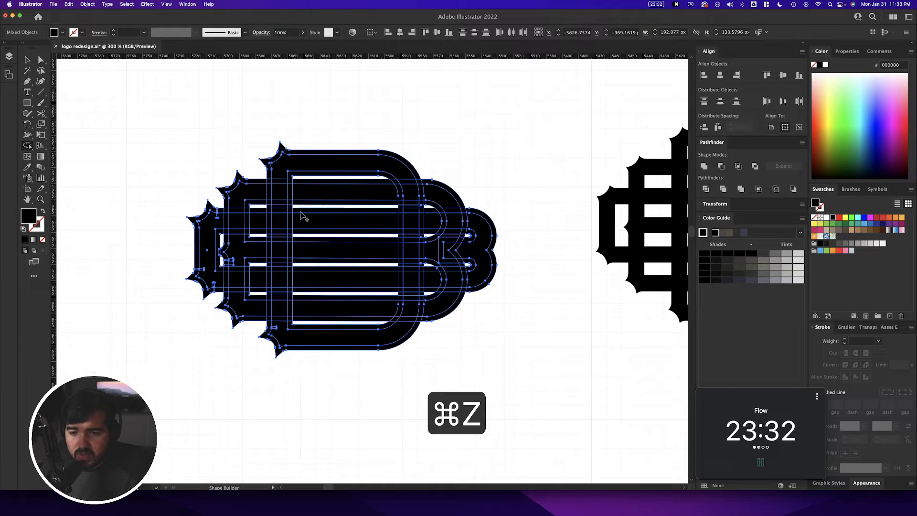
Try to run the D's stem over the large B's top bar and under the small B's upper bar with the Shape Builder.
scroll(272, 210, "up", 1)
scroll(272, 209, "down", 2)
scroll(272, 207, "up", 1)
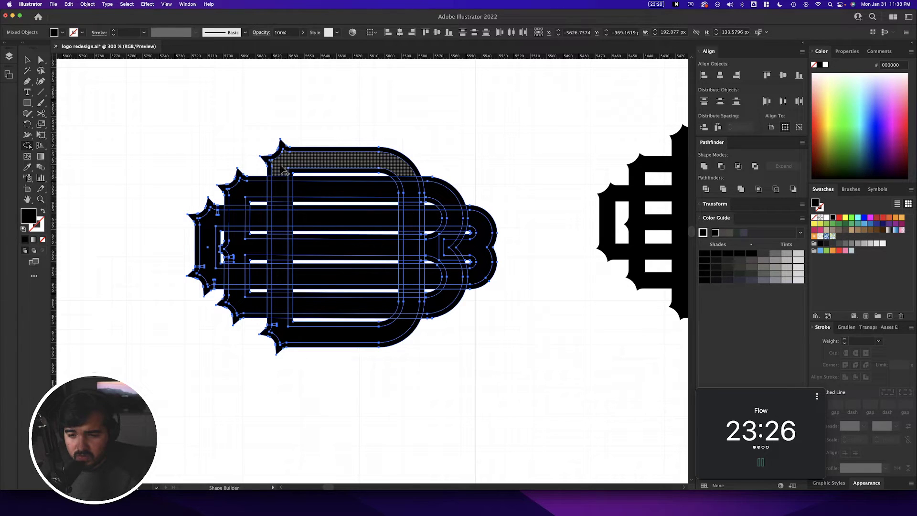
mouse_move(280, 165)
left_mouse_down()
mouse_move(280, 200)
mouse_move(263, 202)
mouse_move(293, 203)
left_mouse_up()
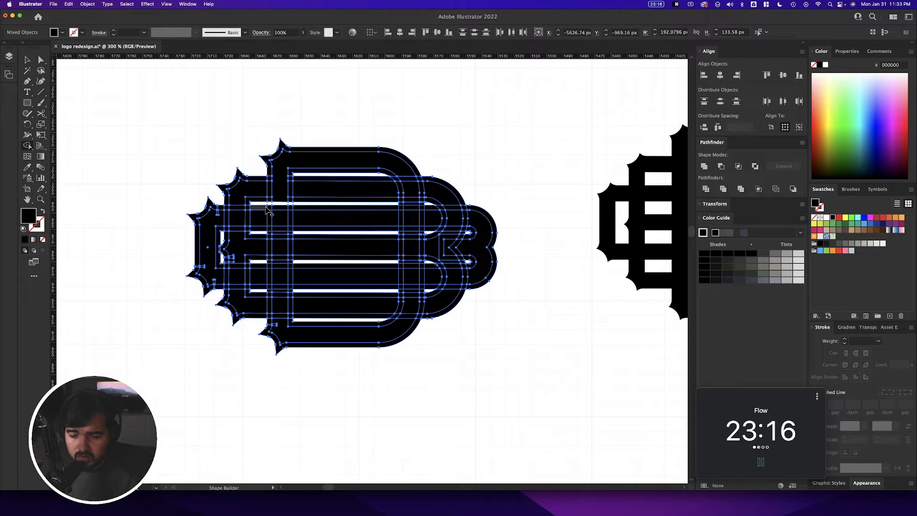
key("super+z")
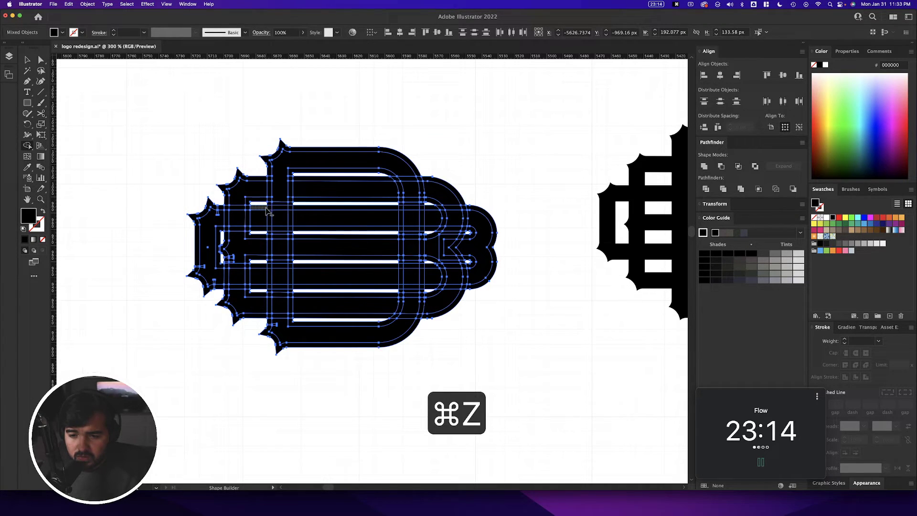
mouse_move(275, 207)
left_mouse_down()
mouse_move(299, 208)
mouse_move(298, 231)
mouse_move(275, 223)
mouse_move(304, 224)
left_mouse_up()
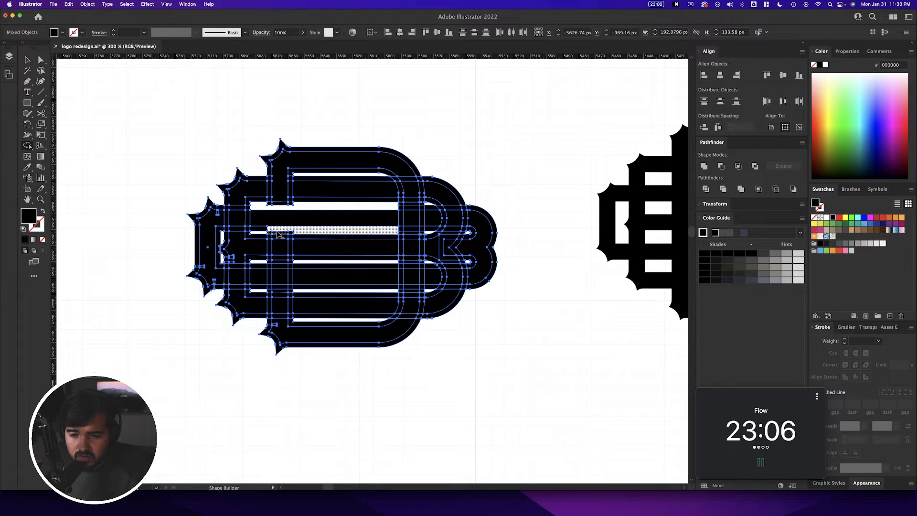
Try to clear the gap below the small B's upper bar and join the D's stem below it with the Shape Builder.
left_click(310, 231)
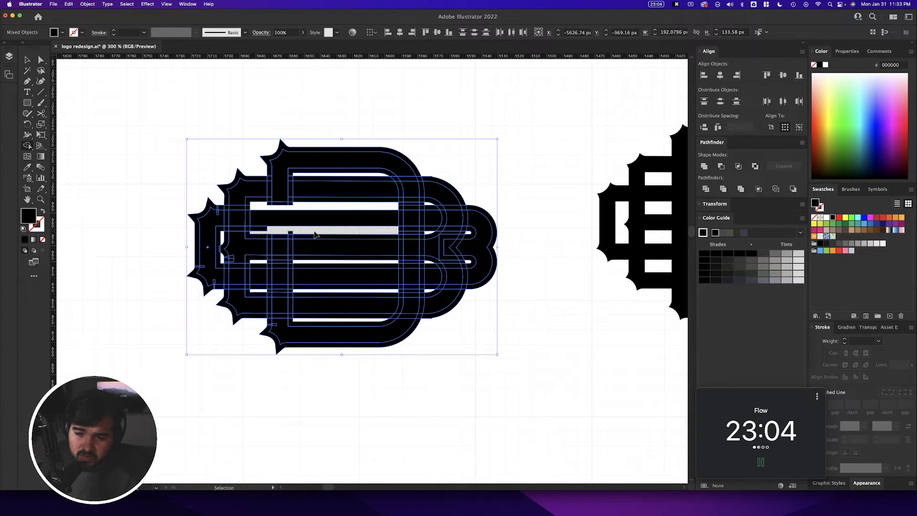
key("super+z")
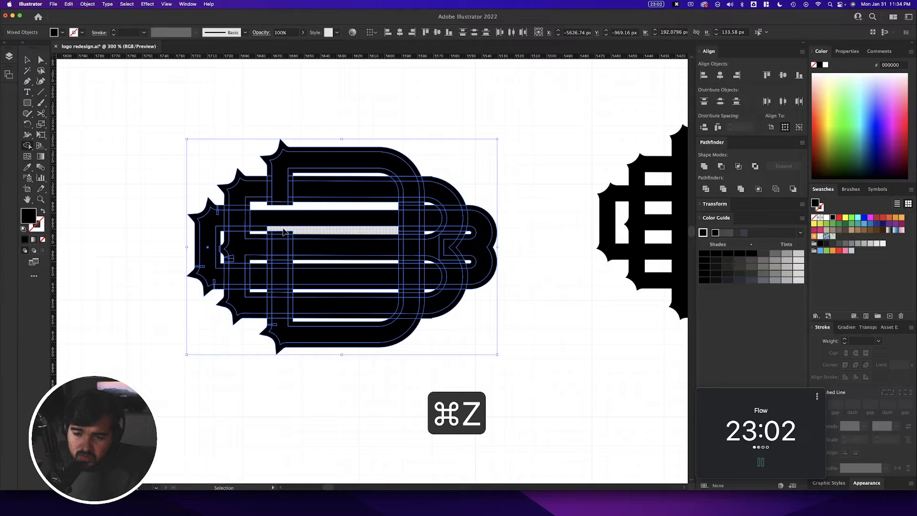
left_click(257, 233)
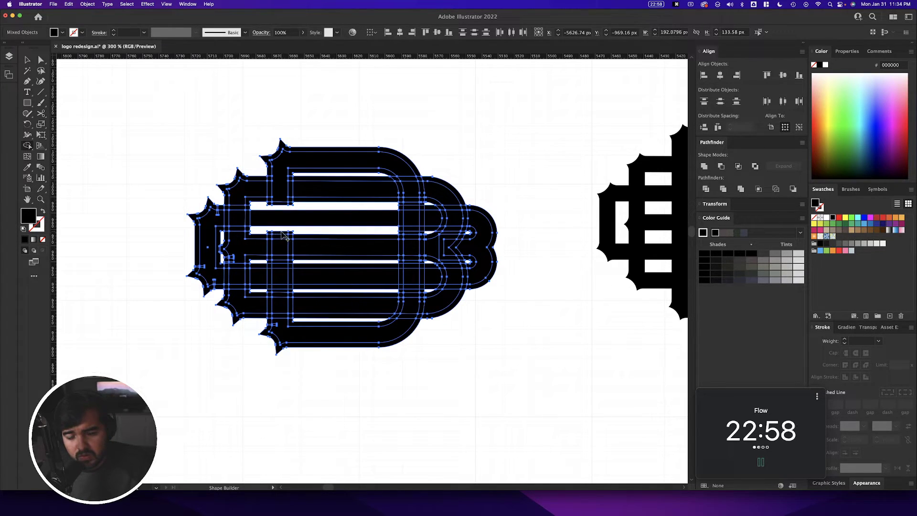
key("super+z")
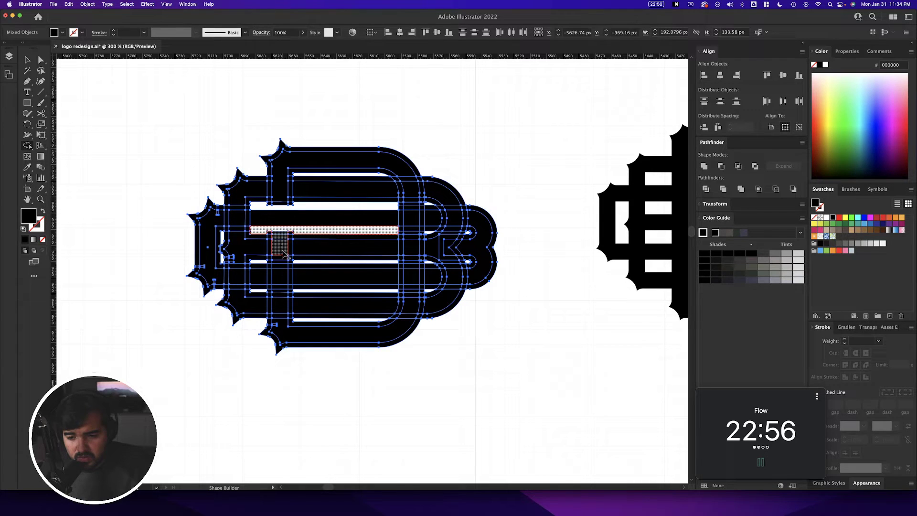
left_click_drag(283, 264, 285, 265)
key("super+z")
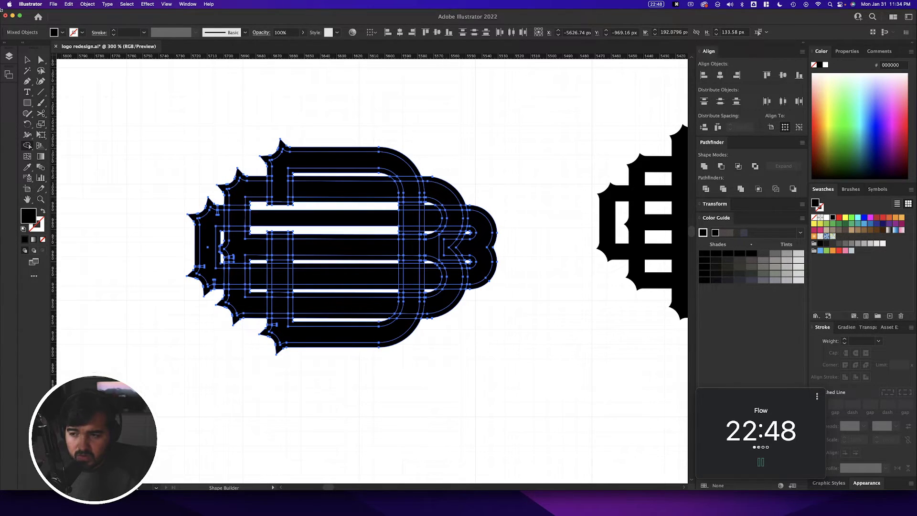
Undo all the Shape Builder edits on the offset logo.
key("super+z")
key("super+z")
key("super+z")
key("super+z")
key("super+z")
key("super+z")
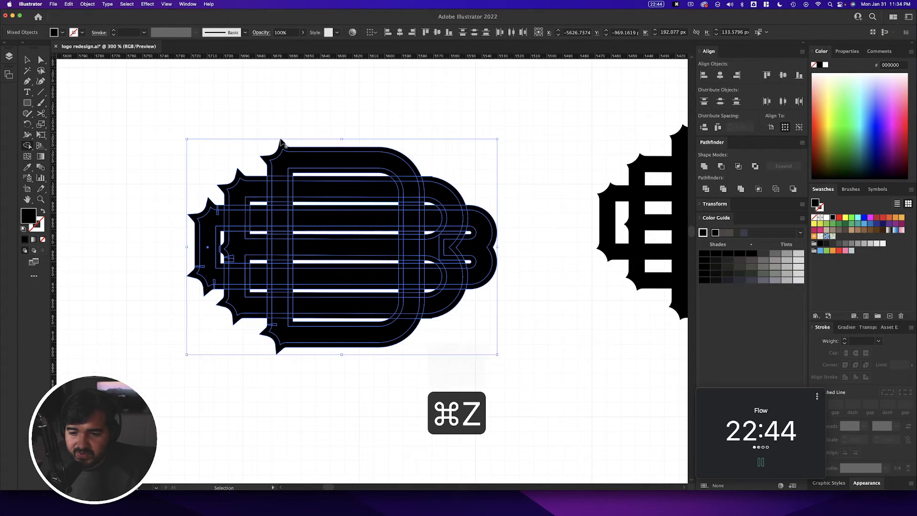
Copy the interlaced letter monogram out of the upper round badge and place it next to the offset logo as a reference.
scroll(282, 120, "down", 2)
left_click_drag(215, 193, 298, 300)
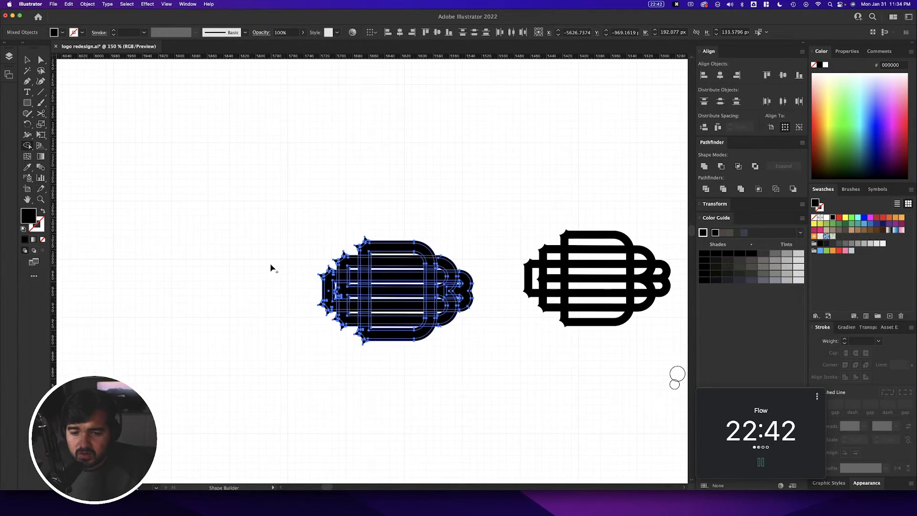
scroll(271, 267, "down", 4)
scroll(270, 266, "up", 1)
left_click_drag(507, 328, 492, 292)
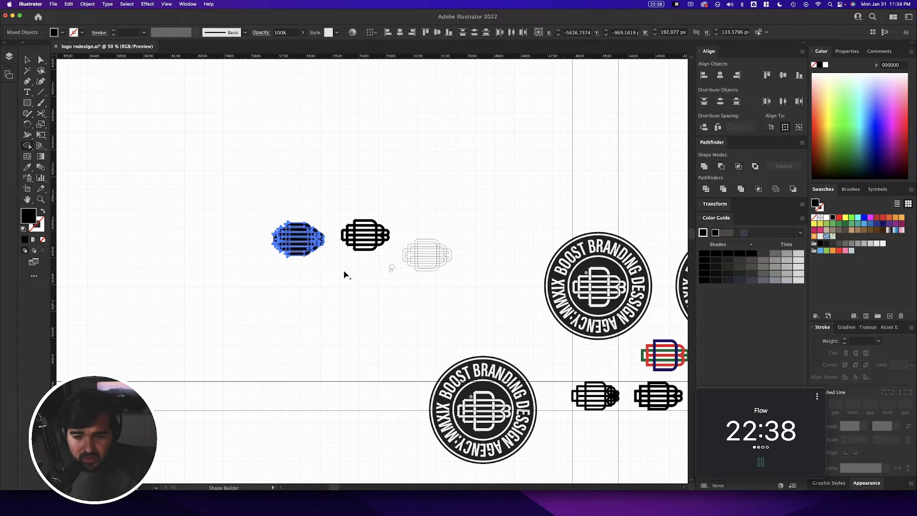
key("v")
left_click(612, 293)
left_click_drag(612, 291, 154, 236)
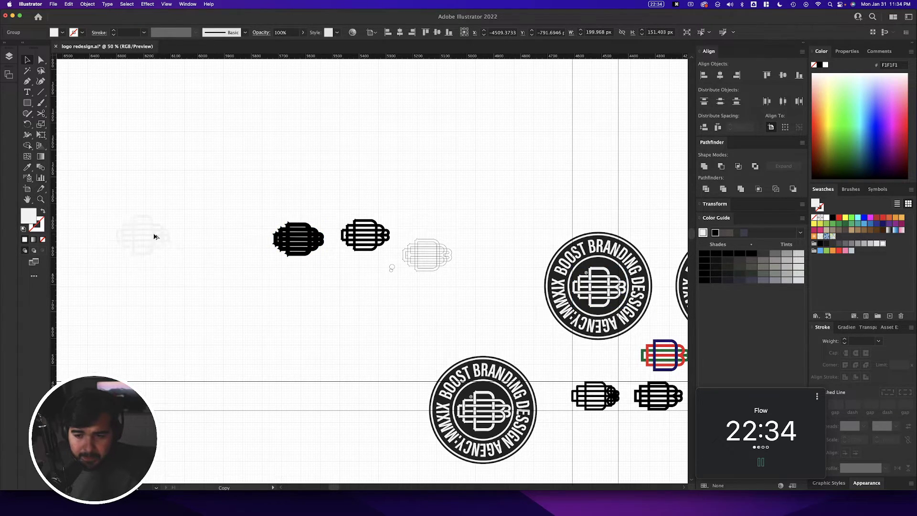
left_click_drag(233, 235, 234, 236)
scroll(234, 236, "up", 3)
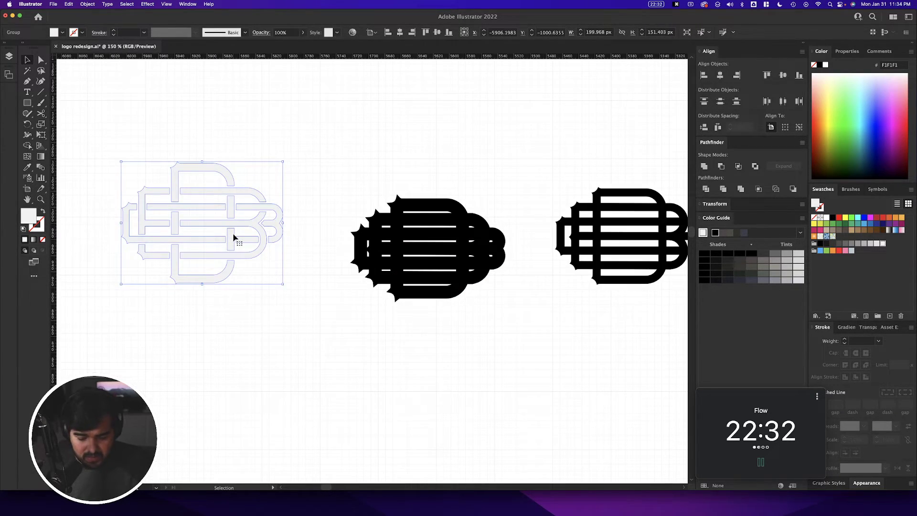
Recolor the copied interlaced monogram black by sampling the offset logo with the Eyedropper.
key("i")
left_click(402, 204)
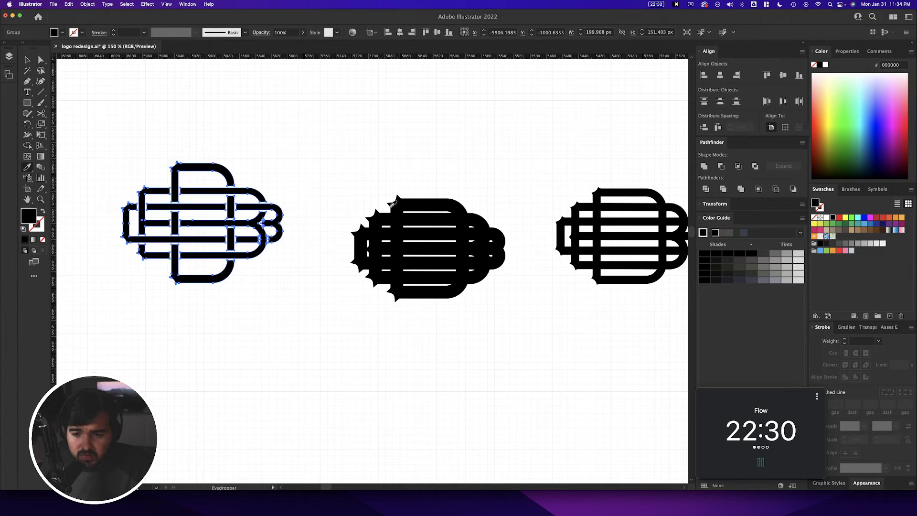
key("v")
left_click(307, 200)
Select the whole offset logo and remove the offset border around the D's upper serif and top bar with the Shape Builder.
left_click_drag(307, 172, 434, 371)
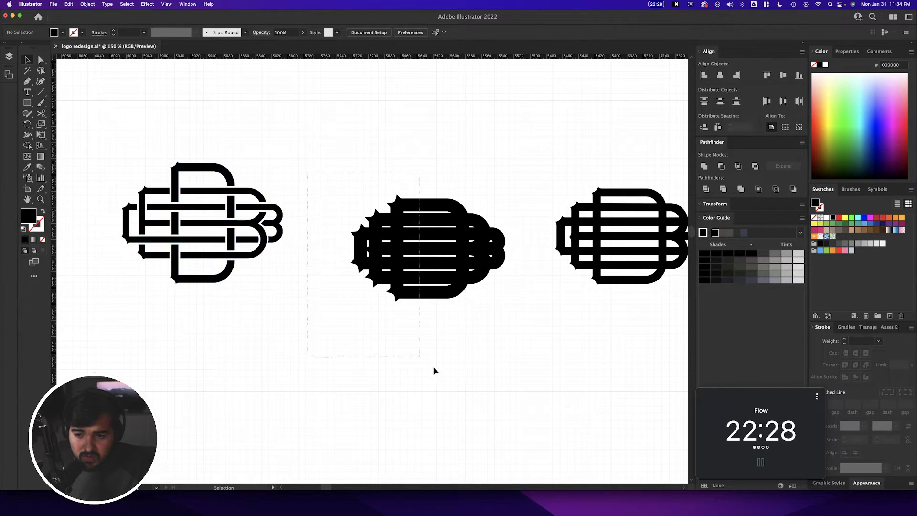
left_click_drag(529, 341, 528, 341)
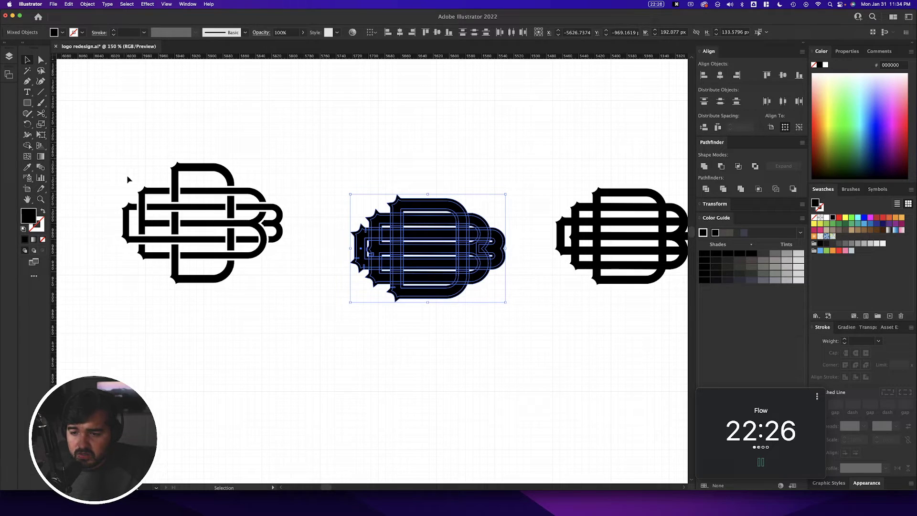
scroll(392, 206, "up", 1)
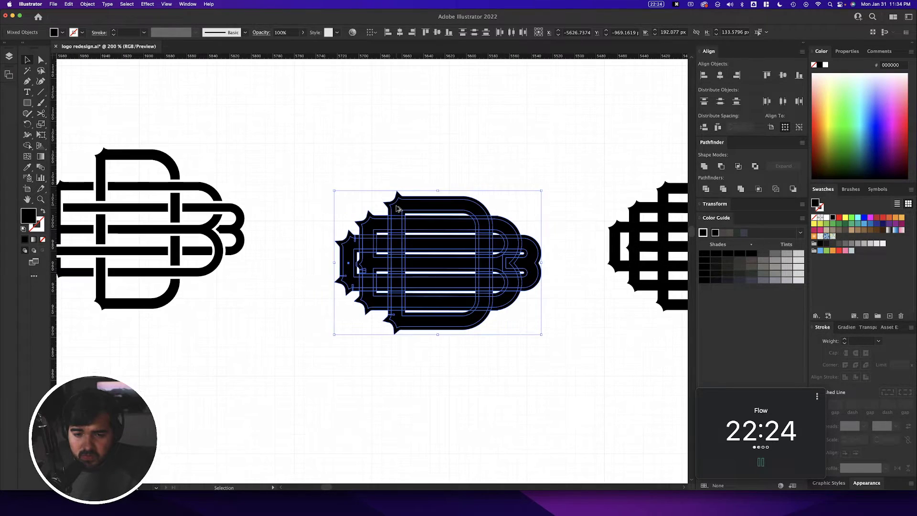
key("shift+m")
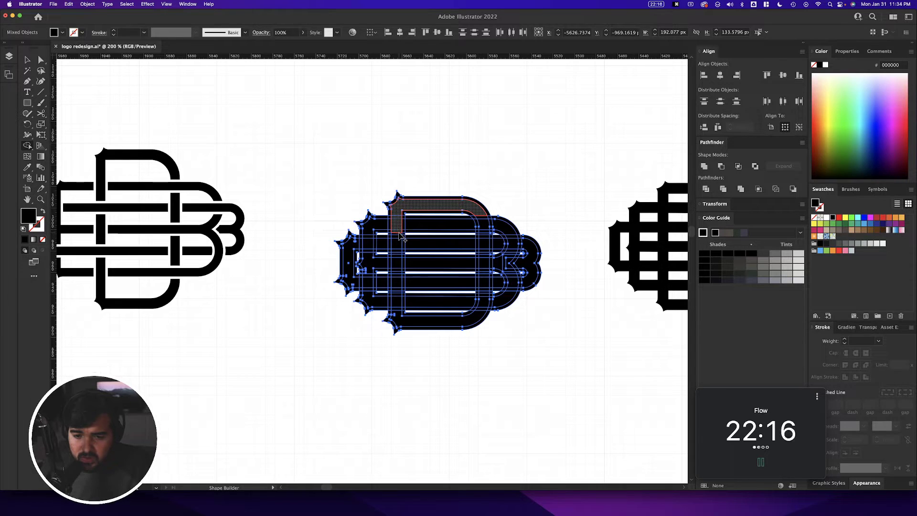
scroll(400, 237, "up", 3)
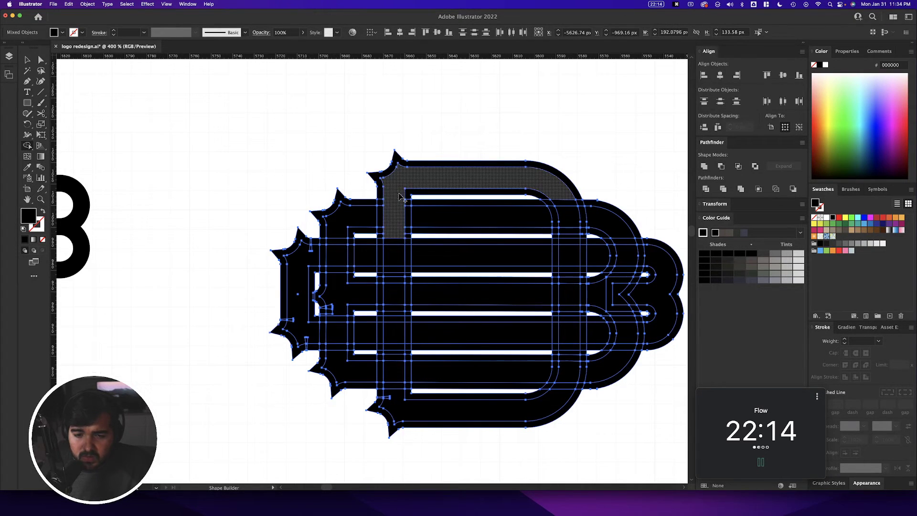
left_click(380, 181, "alt")
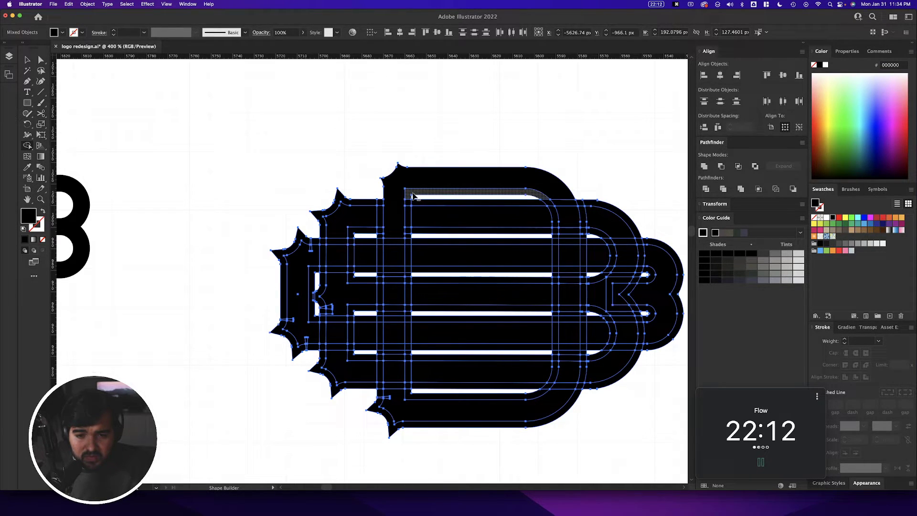
scroll(432, 216, "down", 3)
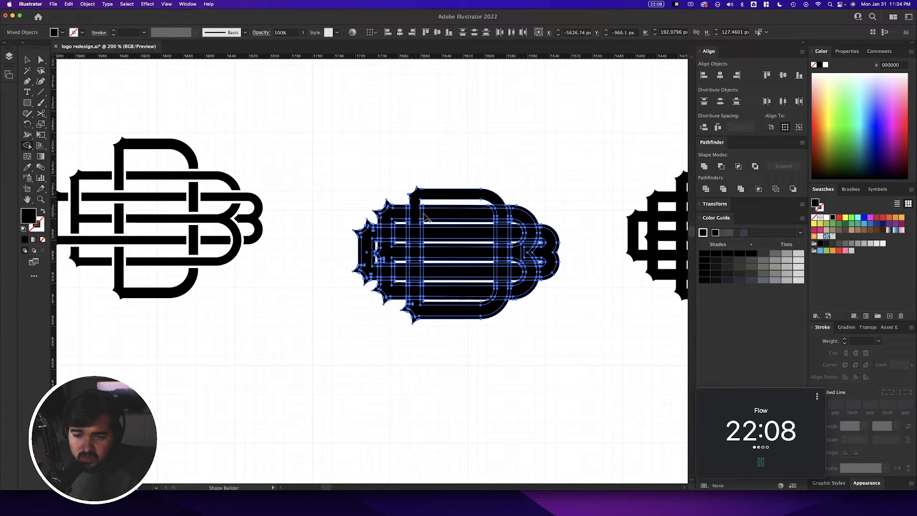
Clear the offset strips beside the D's upper stem and around the large B's upper serif and top bar.
scroll(424, 225, "up", 2)
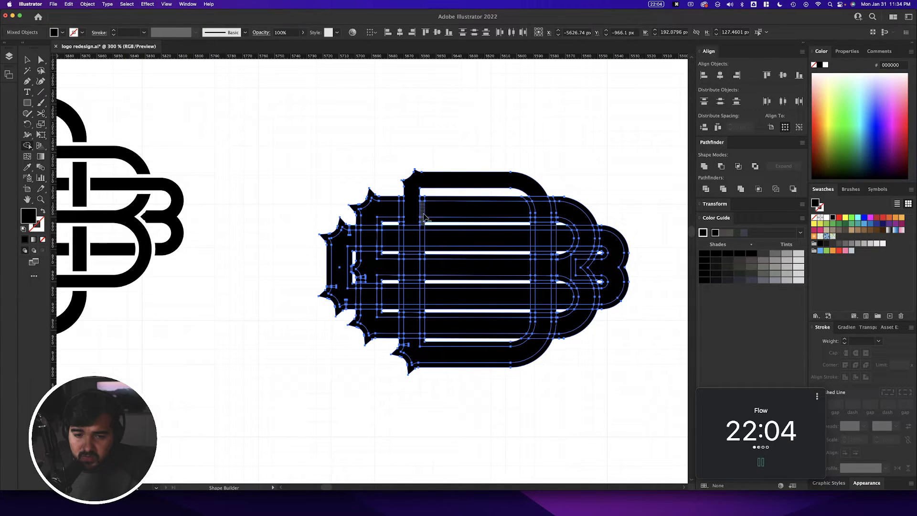
left_click(423, 205, "alt")
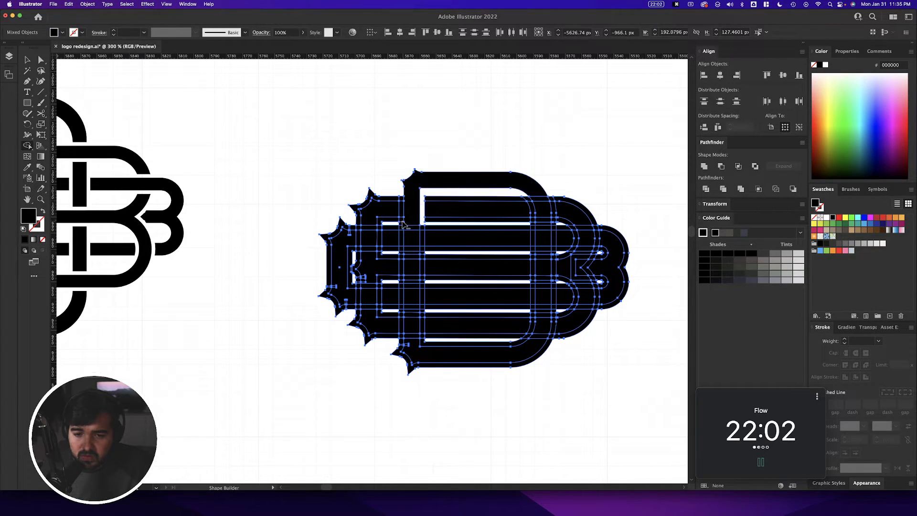
left_click(404, 210, "alt")
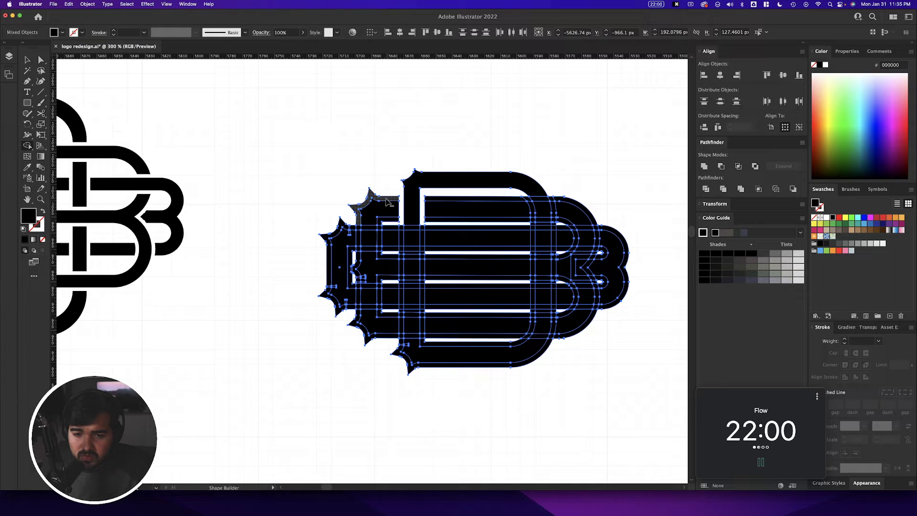
left_click(382, 196, "alt")
left_click(389, 223, "alt")
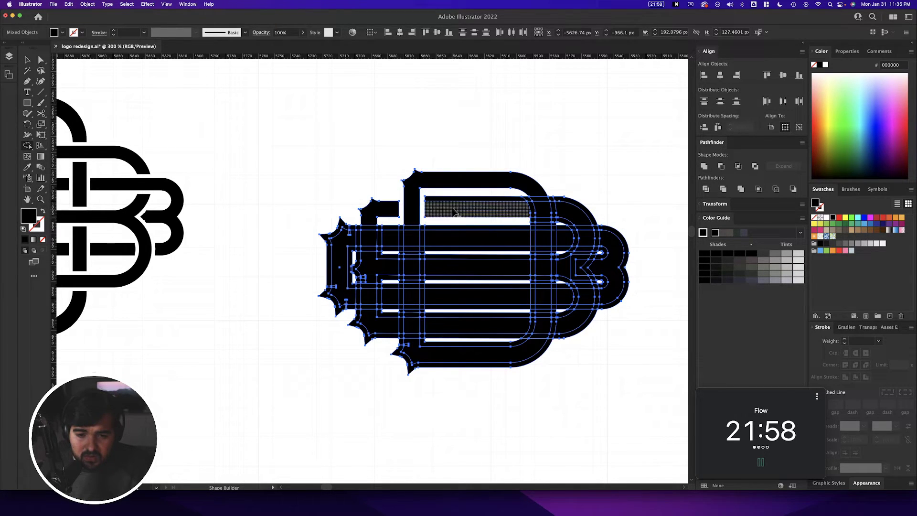
left_click(507, 201, "alt")
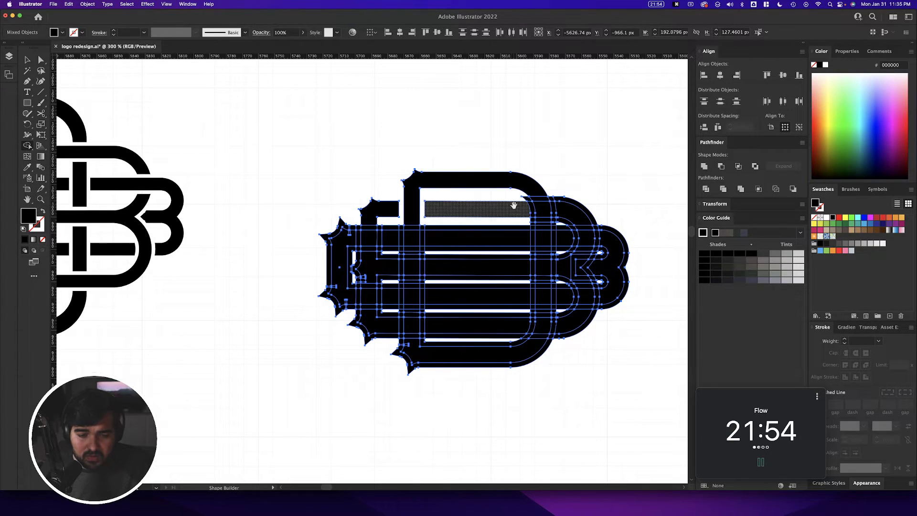
Join the large B's top bar across the D's right curve into its upper bowl and clear the offset pieces around it.
scroll(512, 204, "right", 3)
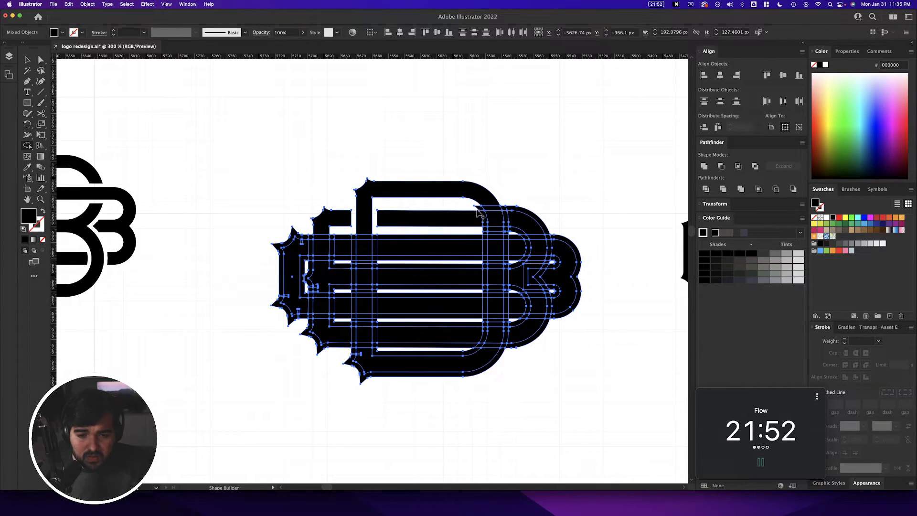
scroll(479, 211, "down", 1)
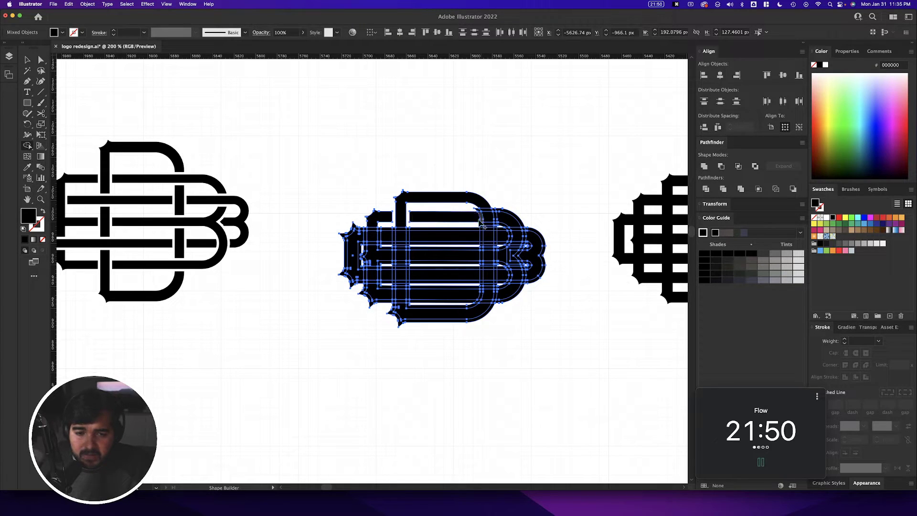
left_click_drag(479, 216, 501, 218)
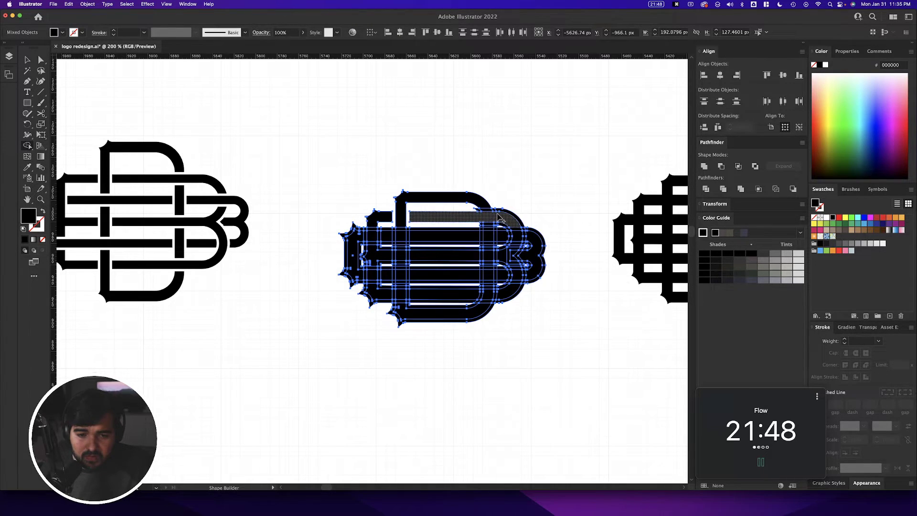
key("super+z")
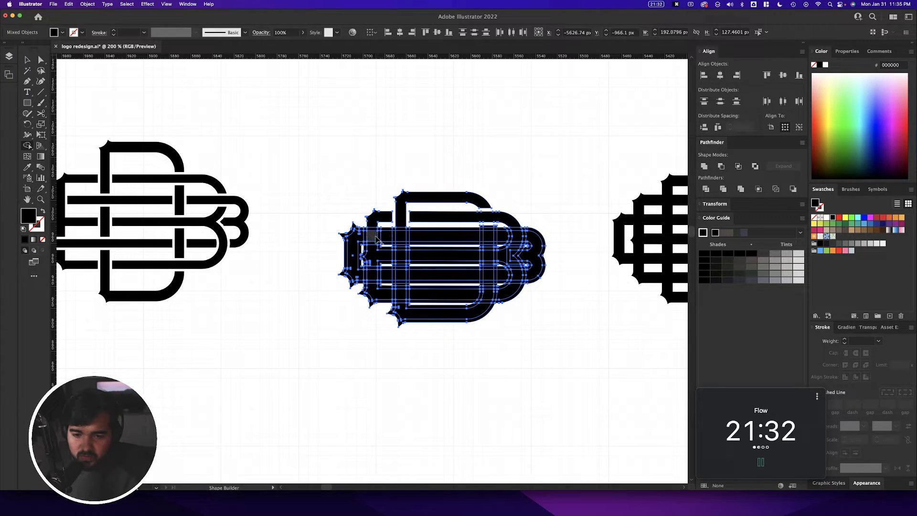
Join the large B's stem over the small B's upper bar and clear the offset border around the small B's upper serif.
scroll(372, 237, "left", 4)
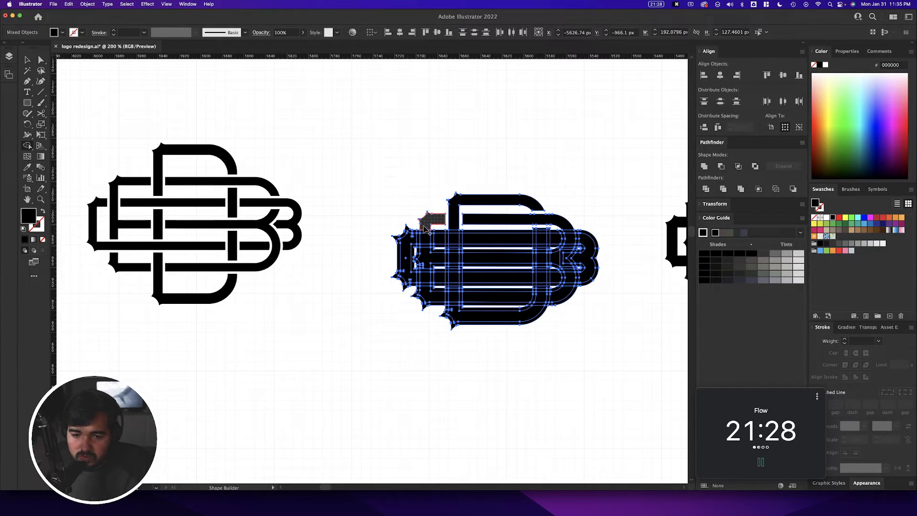
left_click_drag(424, 242, 425, 262)
scroll(425, 262, "up", 1)
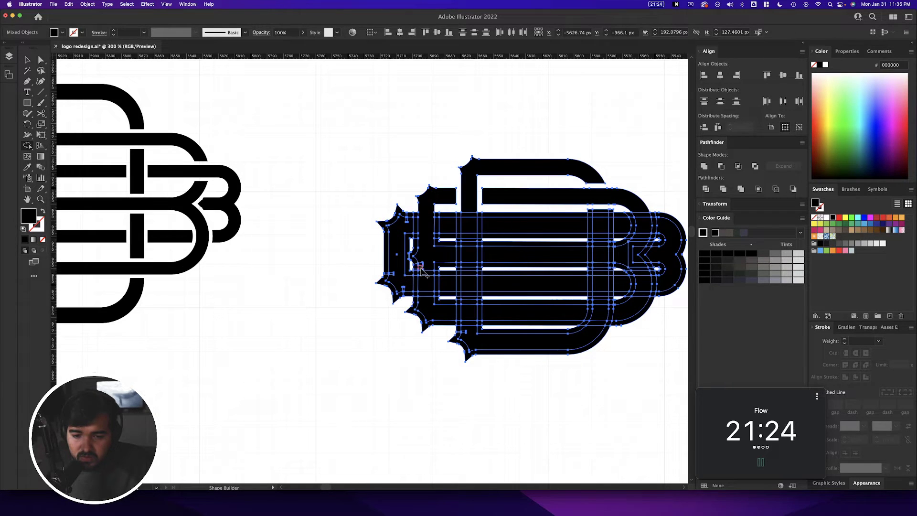
scroll(422, 258, "down", 2)
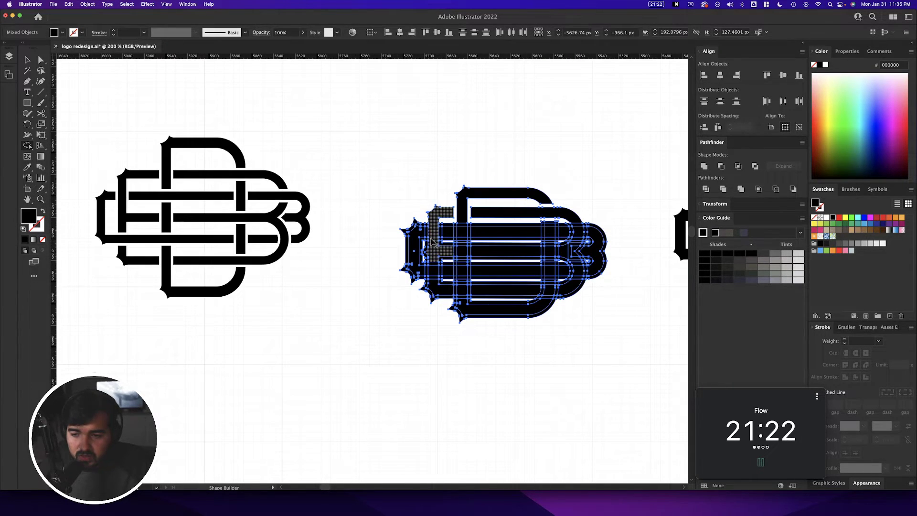
scroll(422, 228, "up", 2)
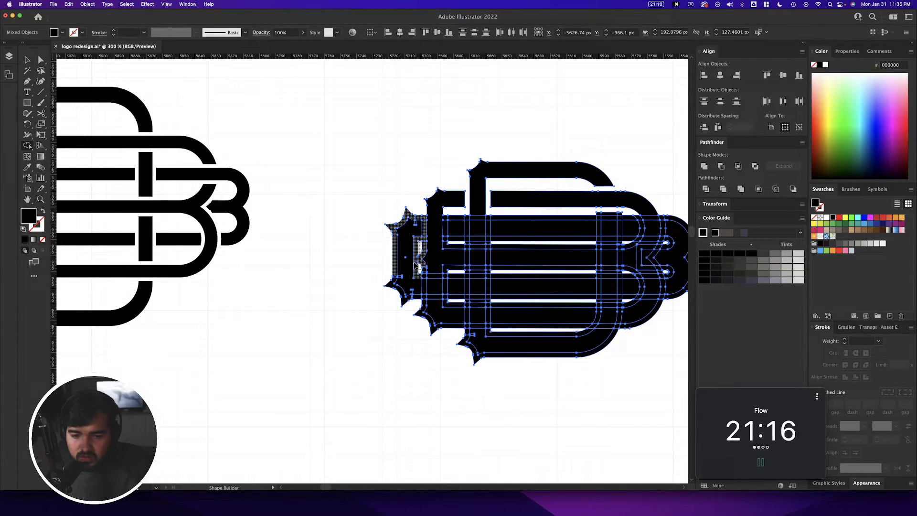
scroll(368, 286, "down", 3)
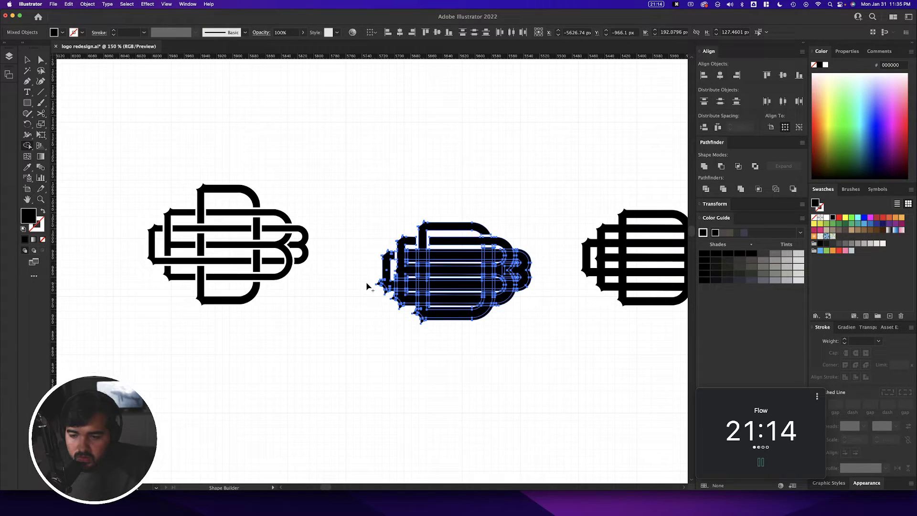
Join the small B's lower bar across the large B's stem and remove the leftover piece at the crossing's upper edge.
scroll(378, 291, "up", 2)
mouse_move(401, 292)
left_mouse_down()
mouse_move(427, 286)
mouse_move(410, 280)
mouse_move(428, 281)
mouse_move(423, 268)
left_mouse_up()
scroll(458, 280, "up", 3)
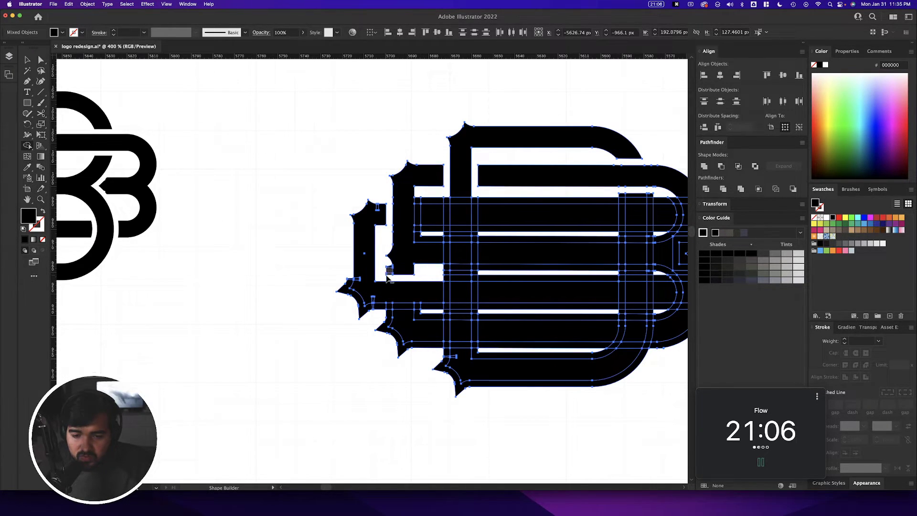
left_click(390, 270, "alt")
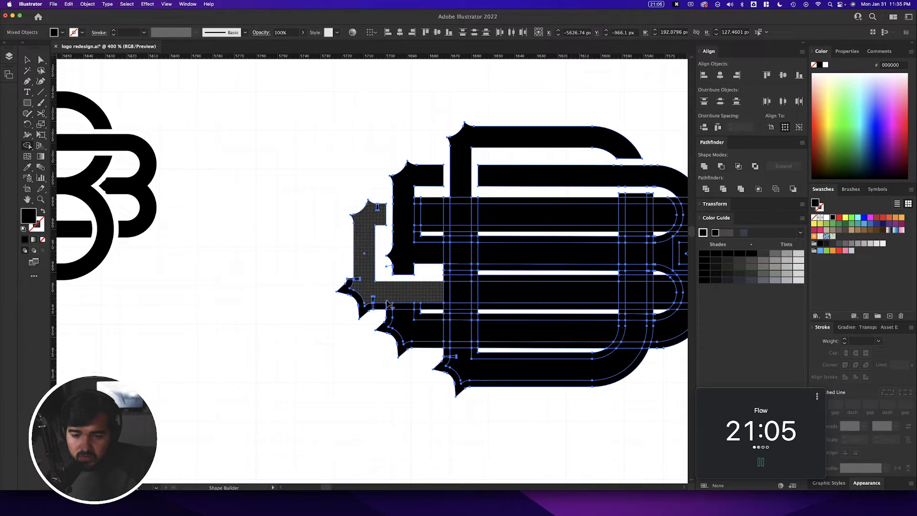
Remove the offset borders and leftover slivers around the lower serifs of the small B and the large B.
left_click(349, 290, "alt")
left_click(350, 284, "alt")
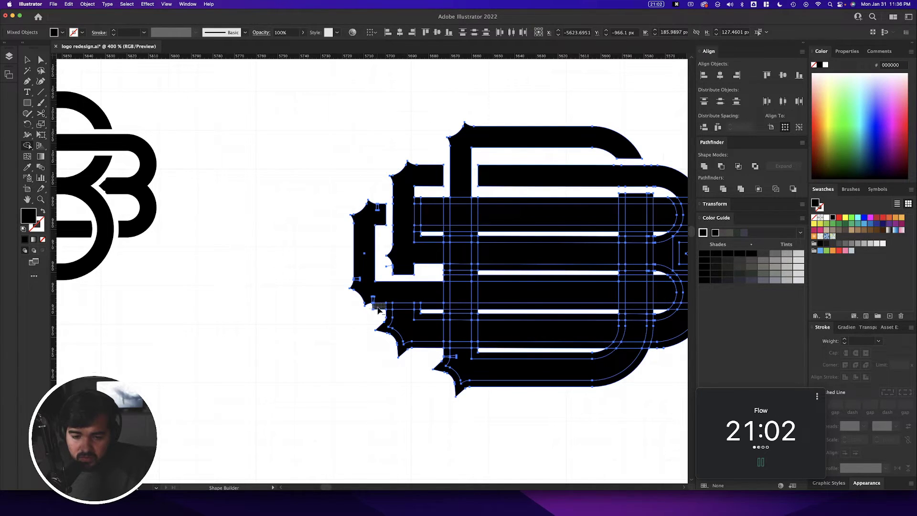
left_click(430, 308, "alt")
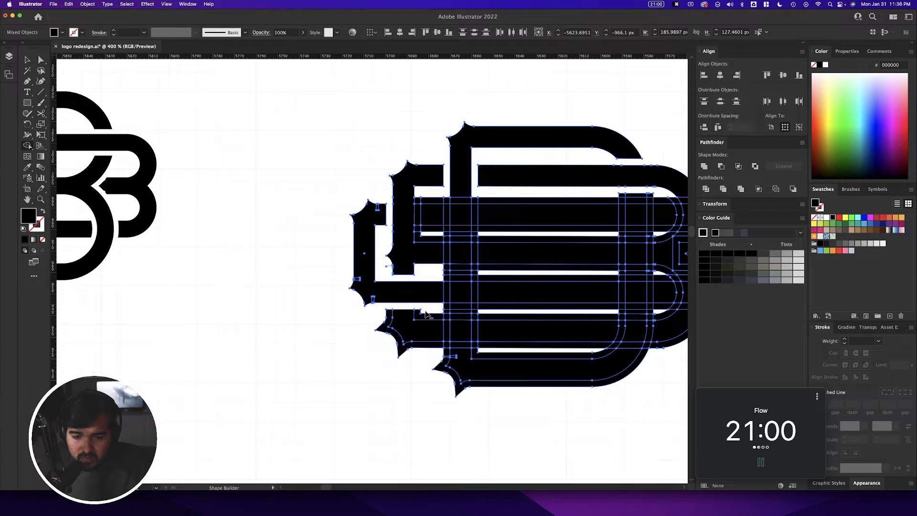
left_click(387, 330, "alt")
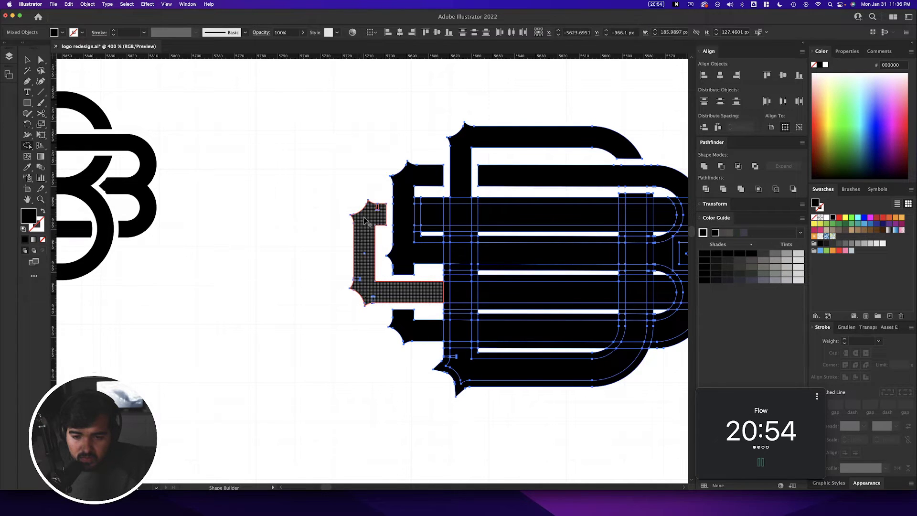
left_click(376, 207)
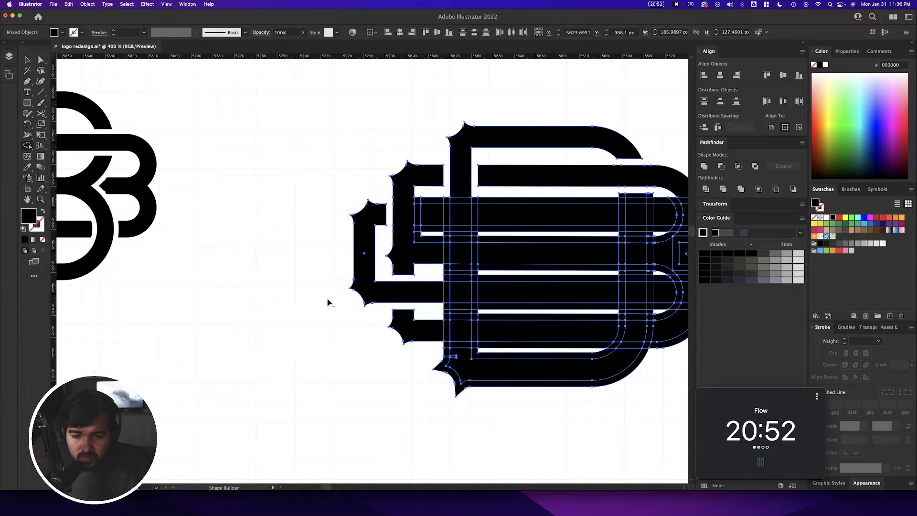
Join the small B's upper bar over the D's stem and clear the offset strip beside the large B's stem.
scroll(362, 292, "down", 5)
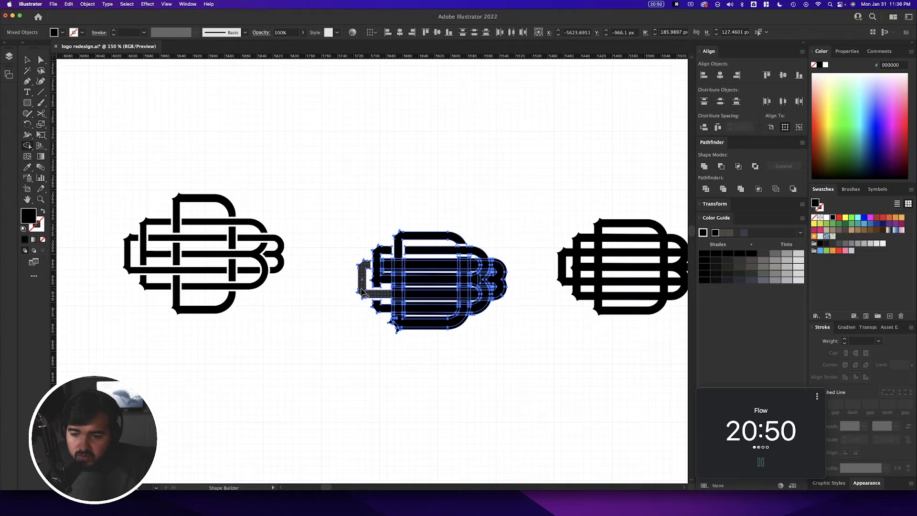
scroll(398, 266, "up", 2)
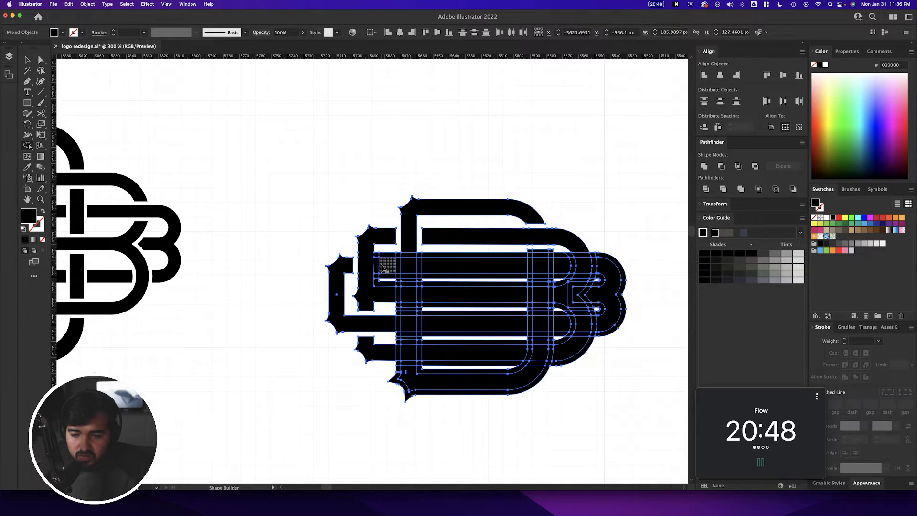
scroll(384, 267, "down", 2)
scroll(383, 267, "up", 1)
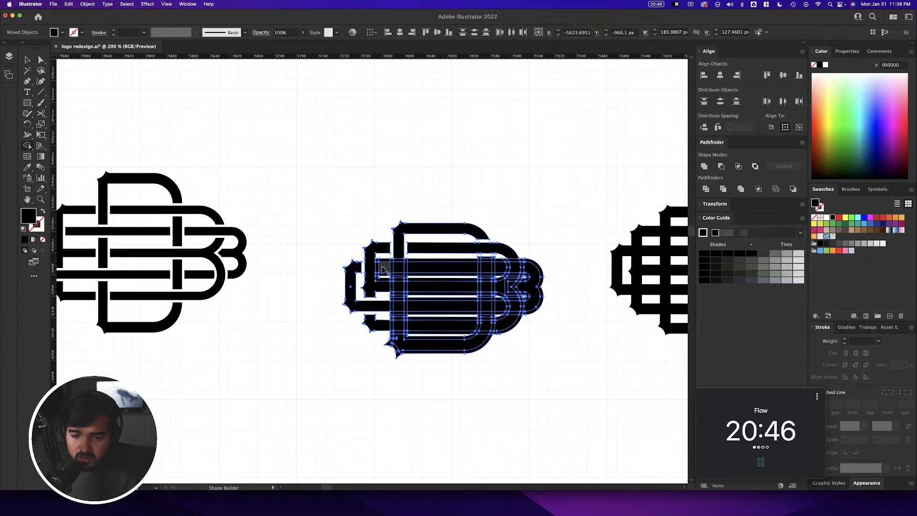
left_click_drag(382, 265, 461, 265)
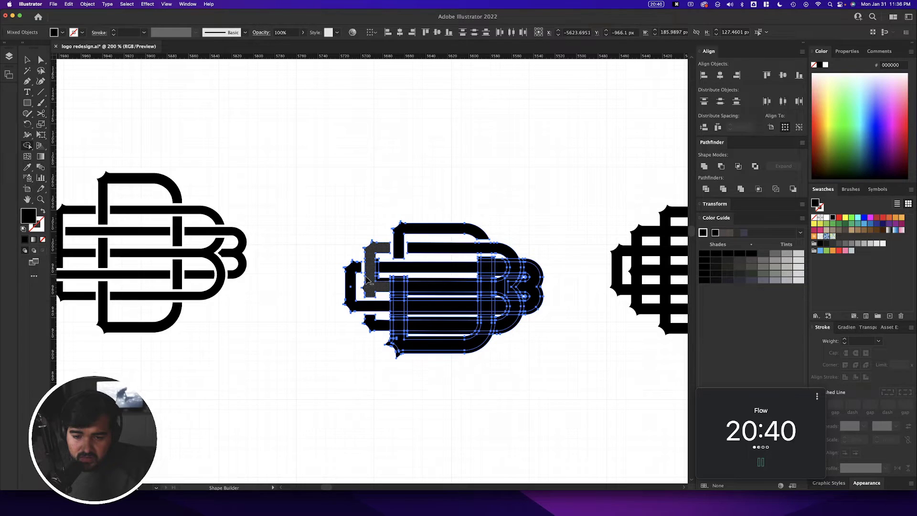
key("super+equal")
key("super+equal")
key("super+equal")
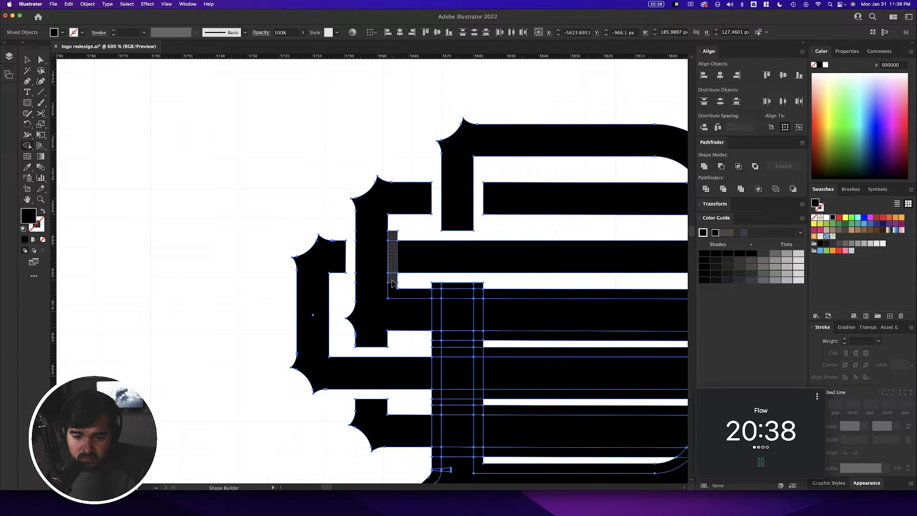
key("super+minus")
key("super+minus")
key("super+minus")
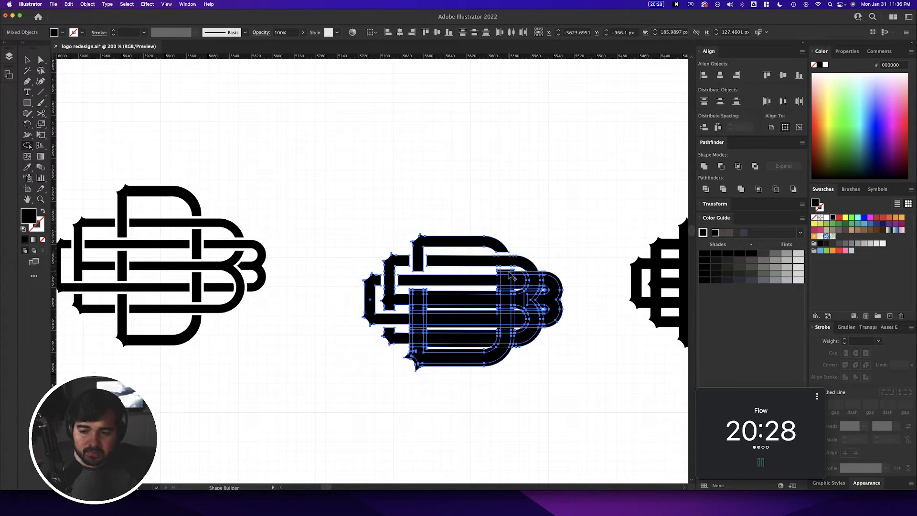
Join the D's right side over the small B's upper bar and carry the large B's middle bar across the D's right side.
scroll(509, 274, "up", 2)
mouse_move(508, 278)
left_mouse_down()
mouse_move(510, 300)
mouse_move(538, 288)
left_mouse_up()
scroll(512, 300, "down", 2)
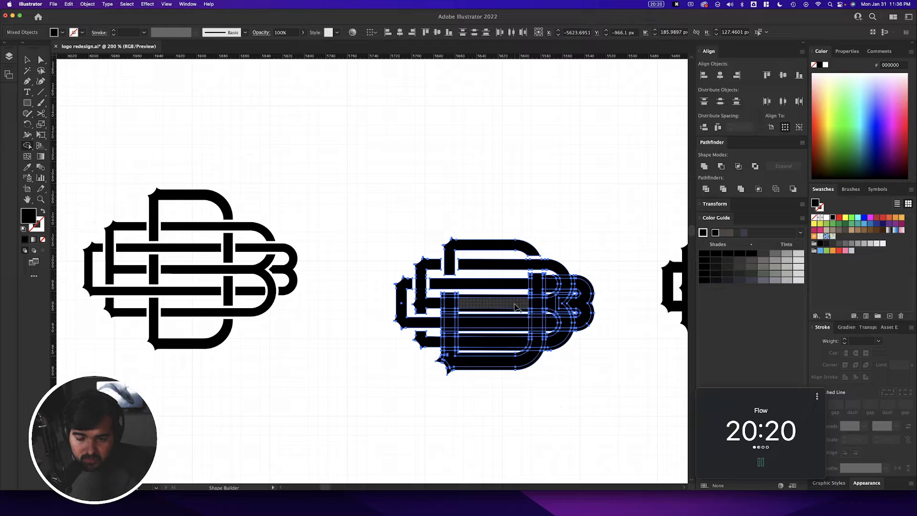
left_click_drag(517, 304, 548, 302)
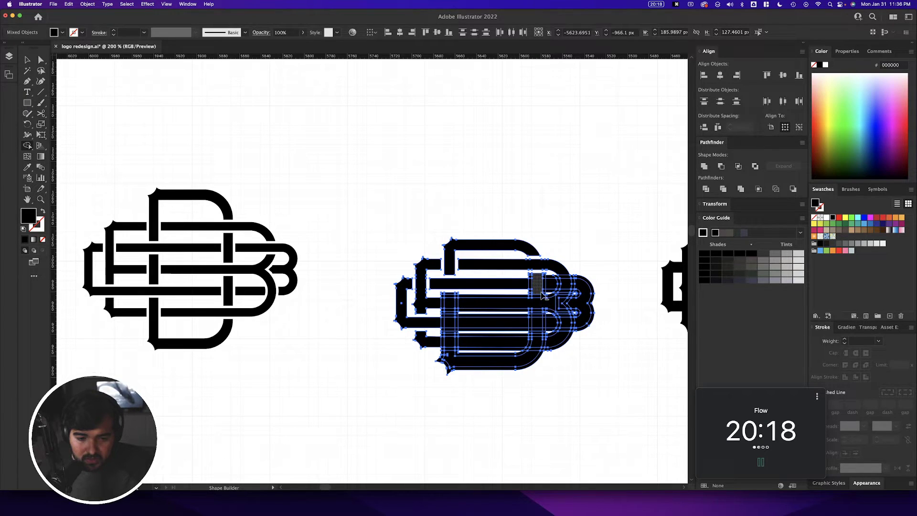
Join the D's stem over the large B's middle bar and clear the offset strips on both sides of the crossing.
scroll(539, 292, "up", 1)
scroll(522, 300, "down", 1)
scroll(521, 300, "up", 1)
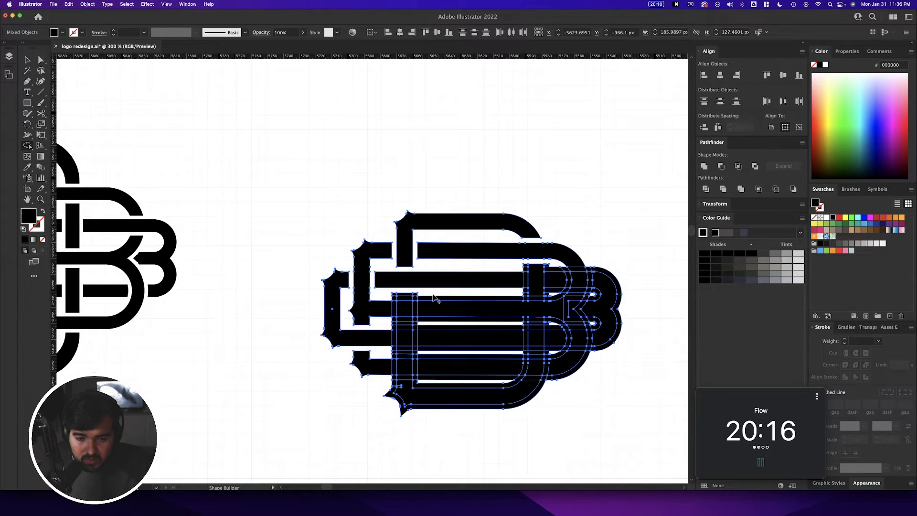
scroll(437, 303, "down", 1)
scroll(444, 297, "left", 2)
scroll(445, 297, "up", 1)
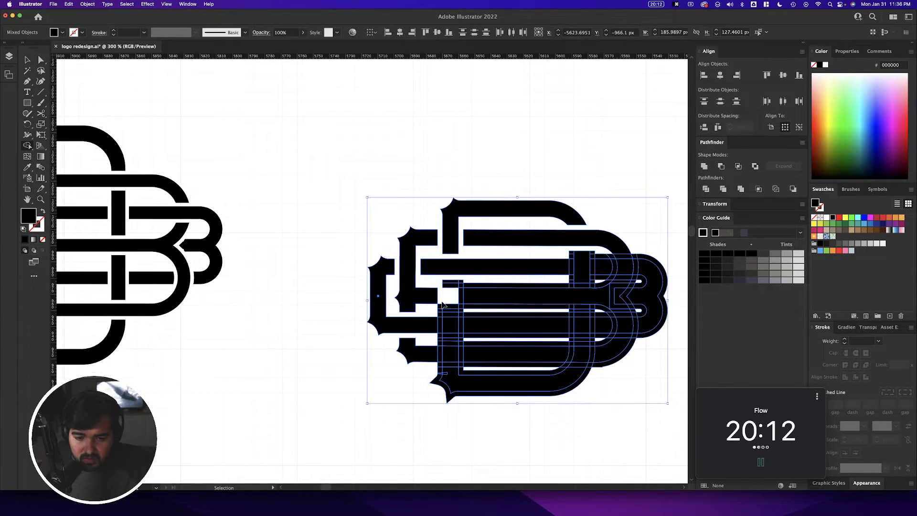
key("super+z")
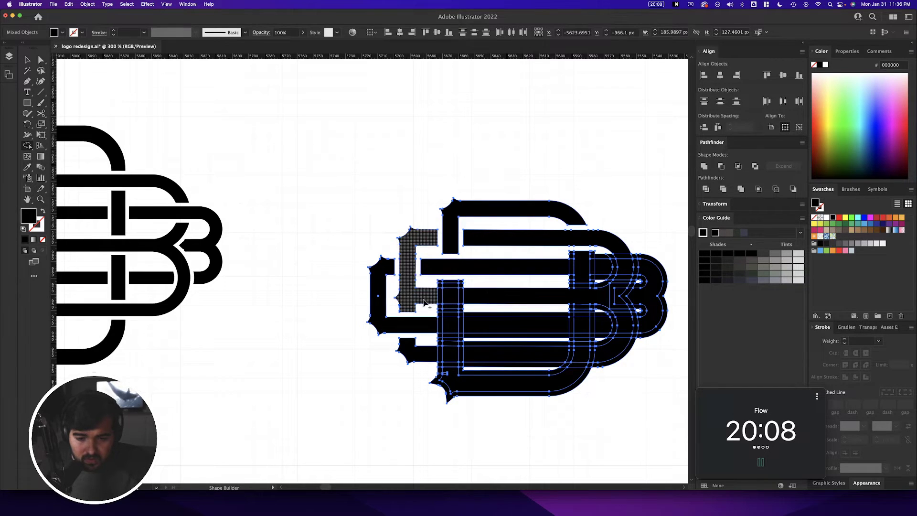
scroll(422, 302, "down", 1)
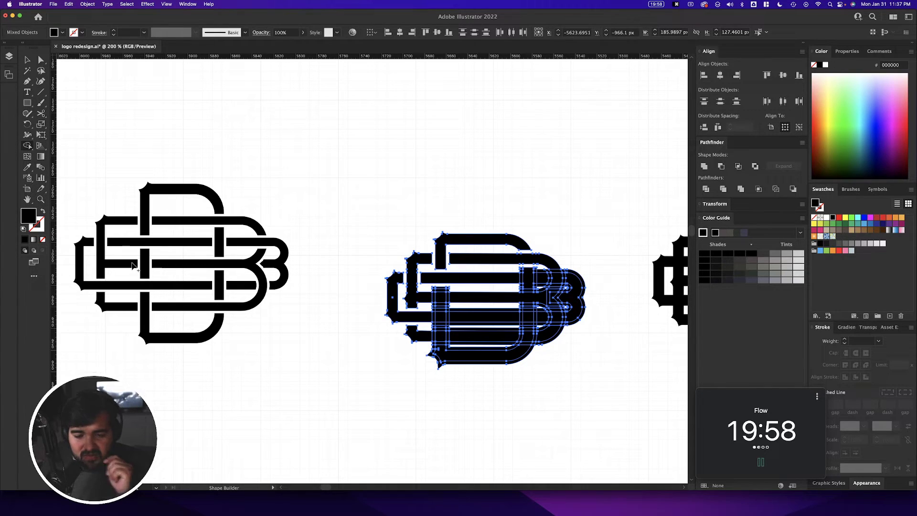
scroll(448, 282, "up", 5)
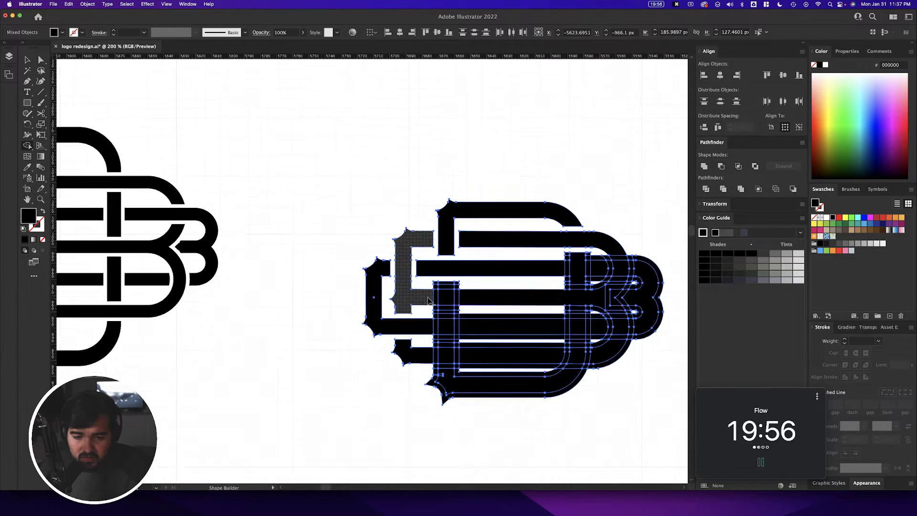
mouse_move(456, 267)
left_mouse_down()
mouse_move(459, 322)
mouse_move(473, 309)
mouse_move(481, 322)
mouse_move(484, 265)
mouse_move(446, 282)
mouse_move(442, 262)
mouse_move(442, 321)
mouse_move(470, 334)
mouse_move(506, 333)
left_mouse_up()
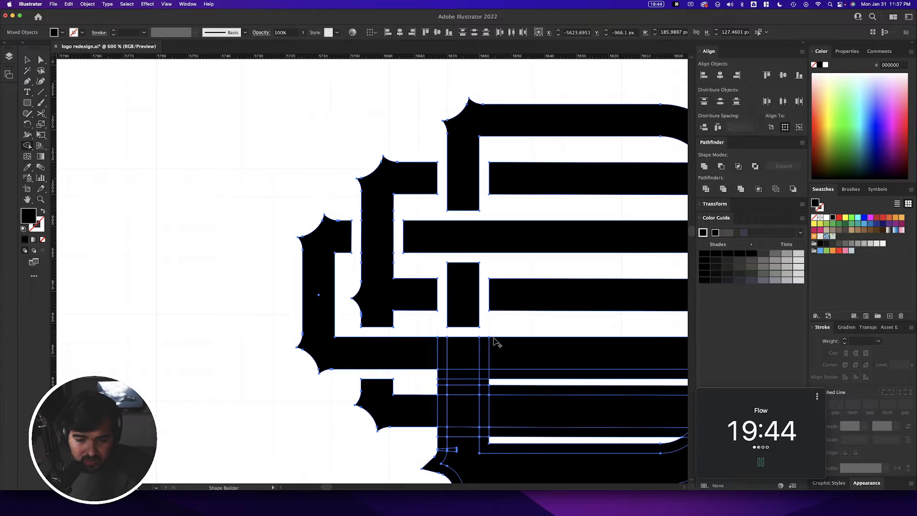
Carry the small B's lower bar across the D's stem as one continuous piece.
scroll(435, 357, "down", 3)
scroll(426, 355, "down", 2)
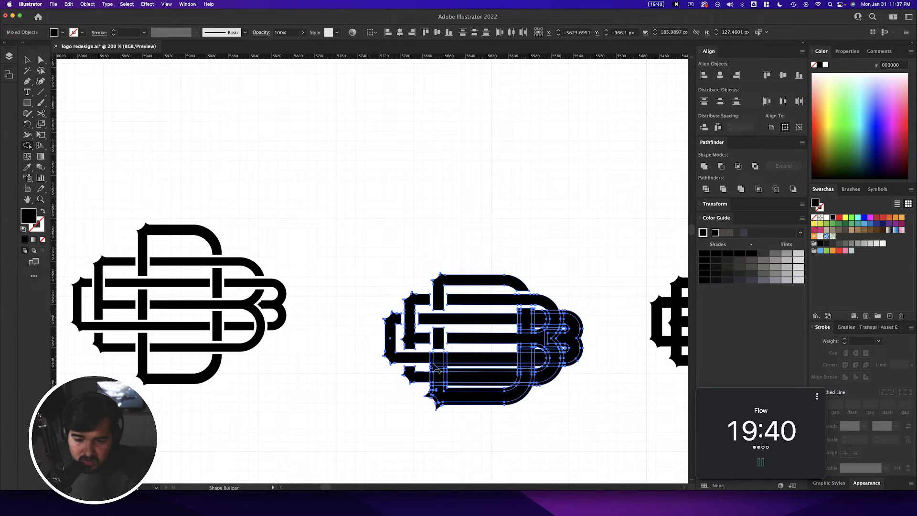
left_click_drag(424, 357, 473, 359)
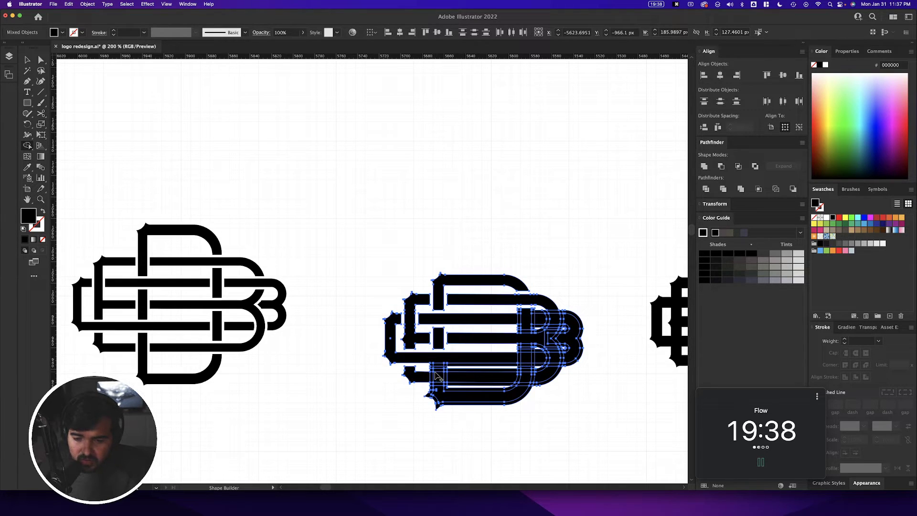
scroll(439, 372, "up", 1)
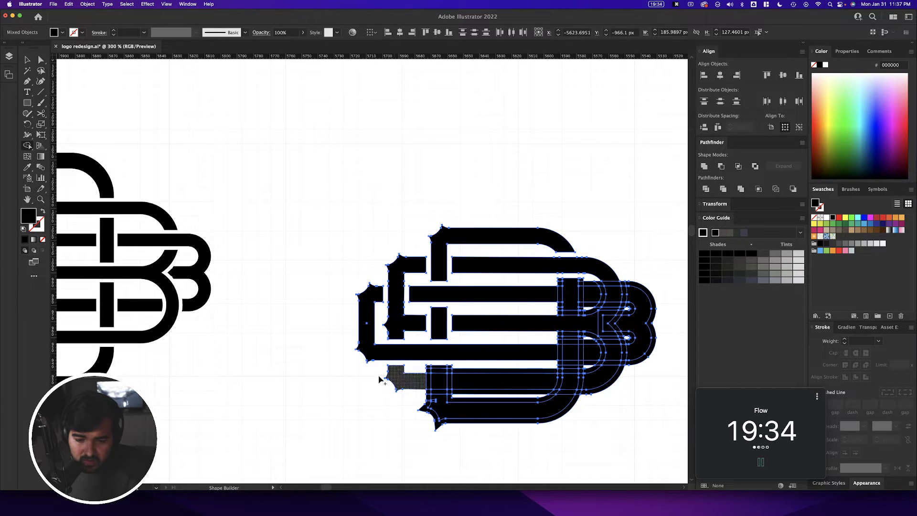
scroll(440, 370, "left", 5)
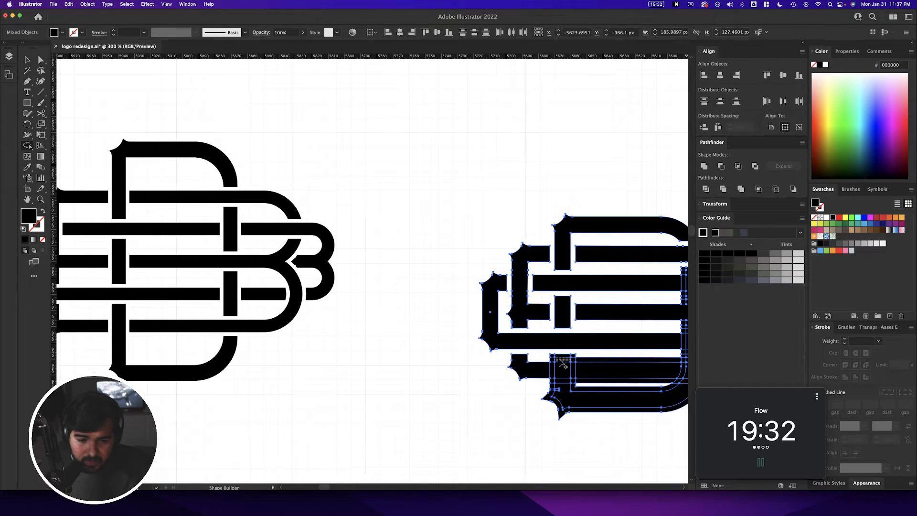
mouse_move(565, 360)
left_mouse_down()
mouse_move(560, 399)
mouse_move(554, 392)
left_mouse_up()
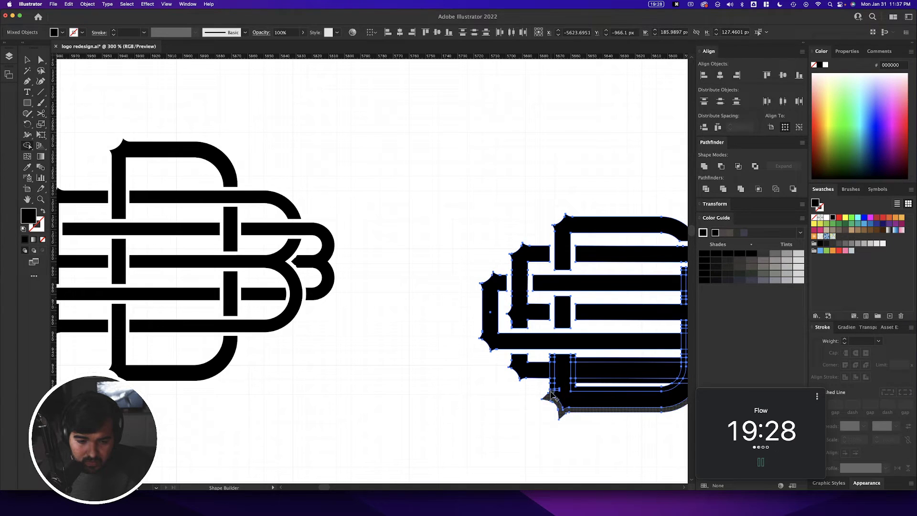
key("super+z")
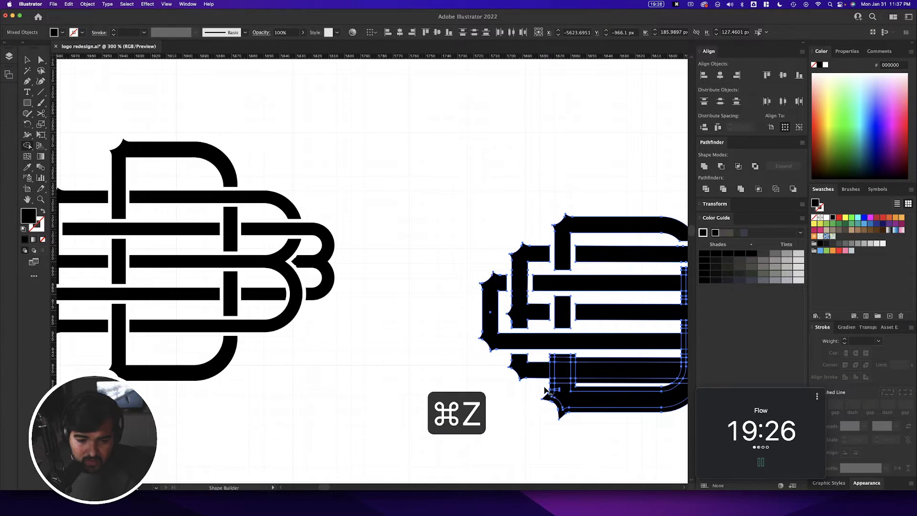
Join the D's stem over the large B's lower bar and remove the offset borders around the D's lower serif and along both bars.
scroll(554, 396, "down", 2)
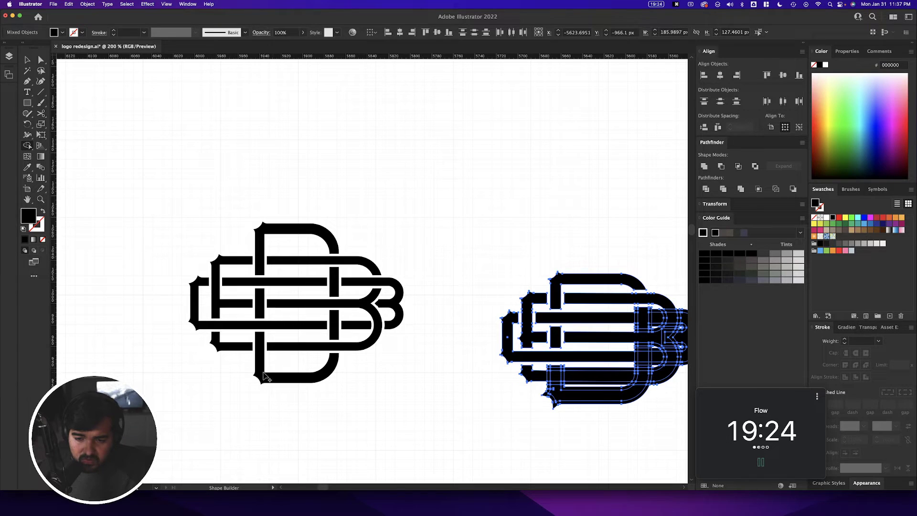
scroll(490, 358, "up", 2)
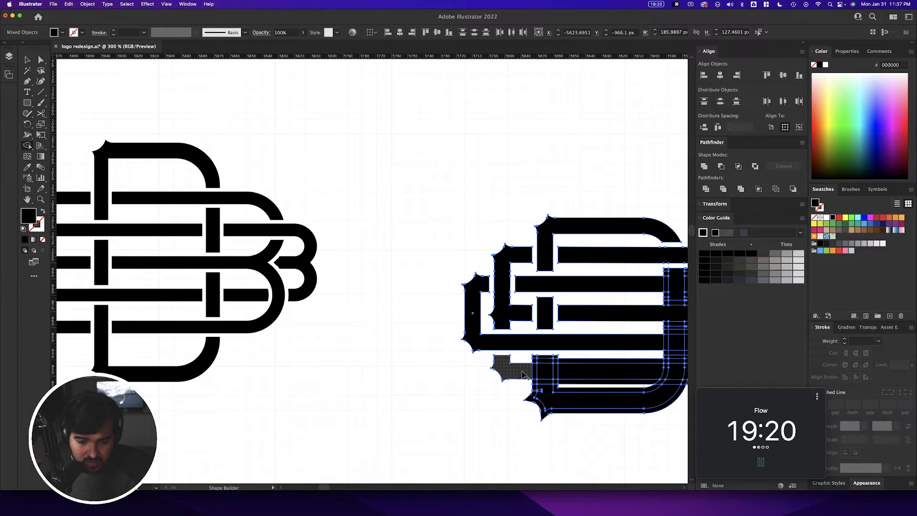
scroll(524, 374, "down", 2)
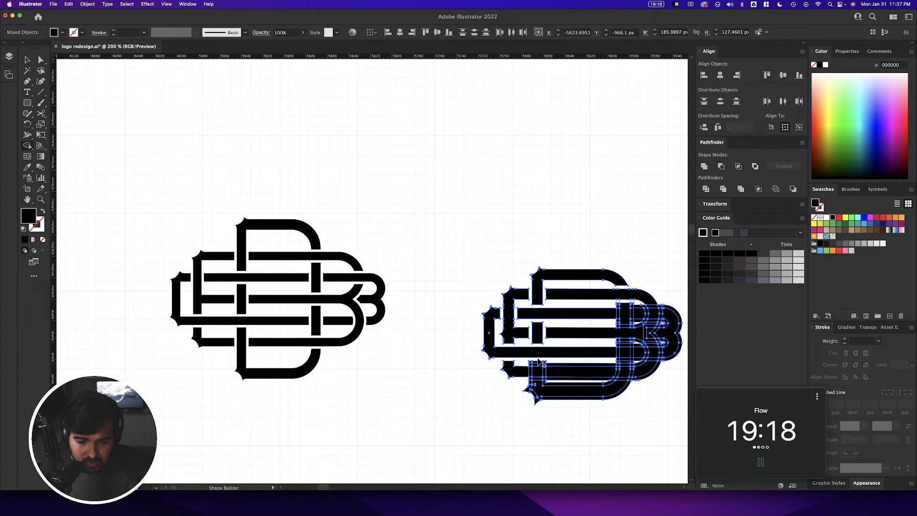
mouse_move(538, 370)
left_mouse_down()
mouse_move(530, 395)
mouse_move(531, 345)
left_mouse_up()
key("Return")
scroll(534, 382, "up", 3)
left_click(564, 389, "alt")
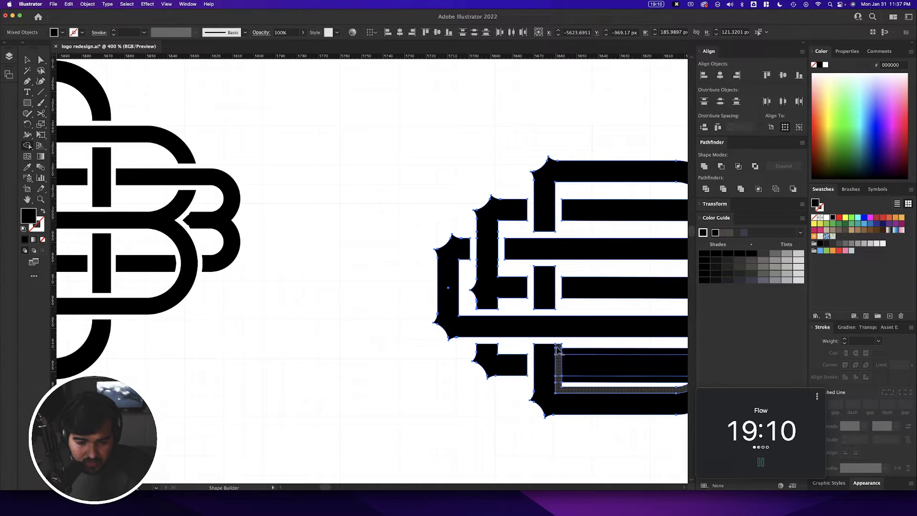
left_click_drag(590, 374, 405, 359)
left_click(401, 367, "alt")
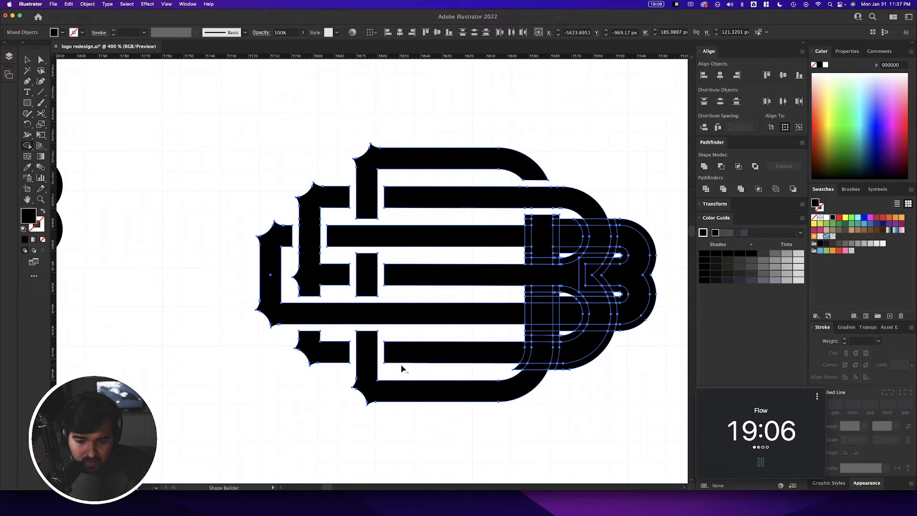
Join the D's right side over the small B's upper bar and clear the offset strips beside it and around the small B's bowls.
scroll(444, 377, "down", 2)
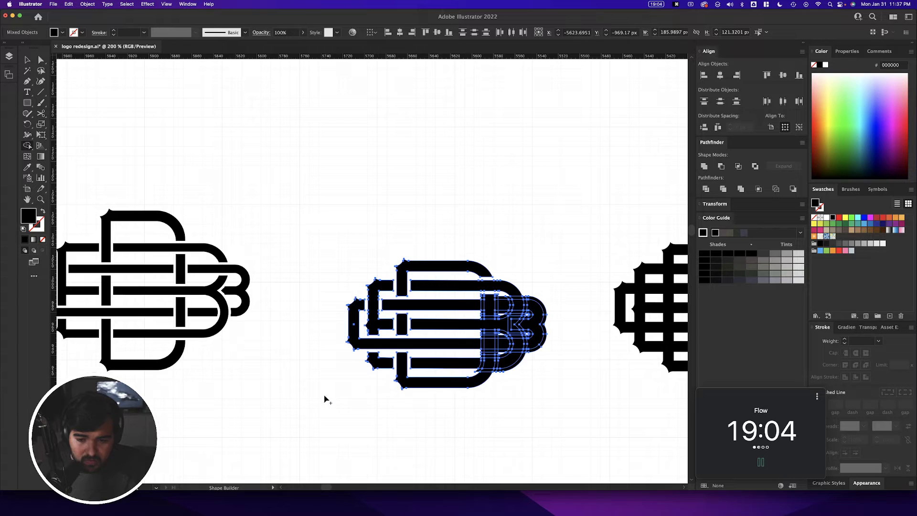
left_click_drag(318, 401, 404, 401)
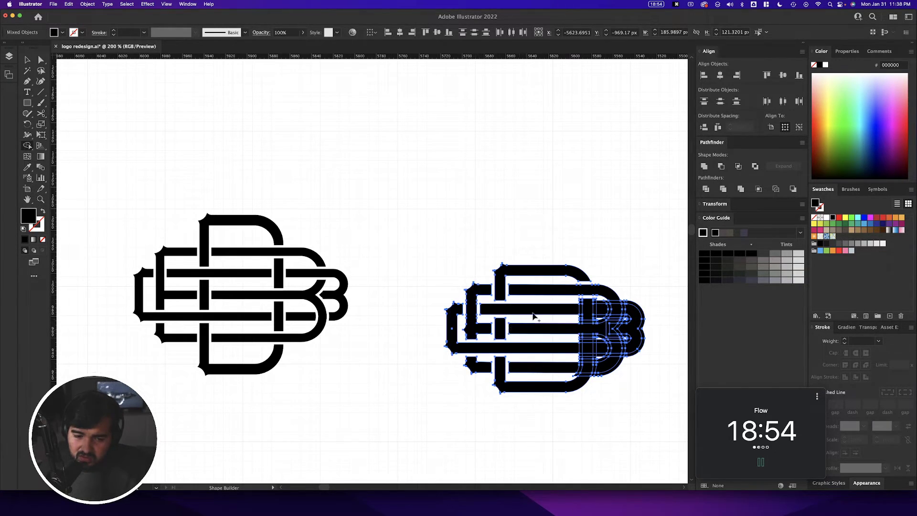
scroll(562, 328, "right", 3)
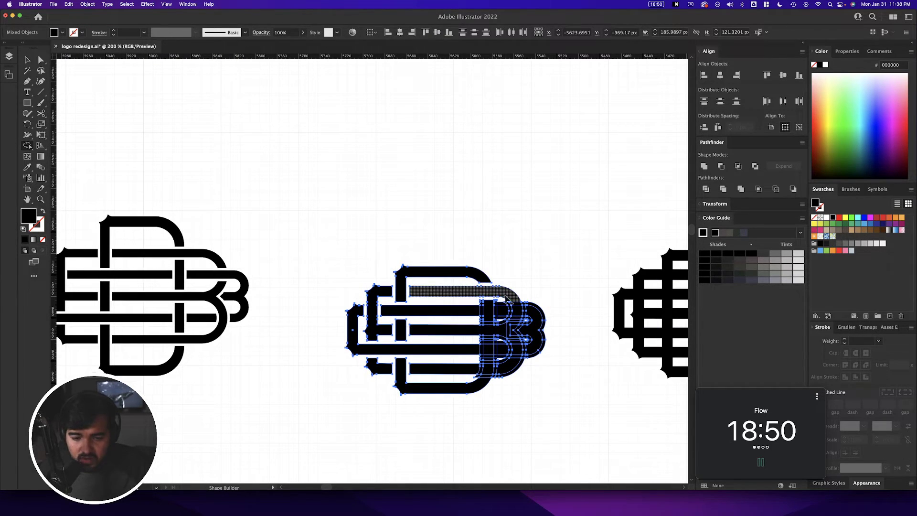
left_click(376, 350)
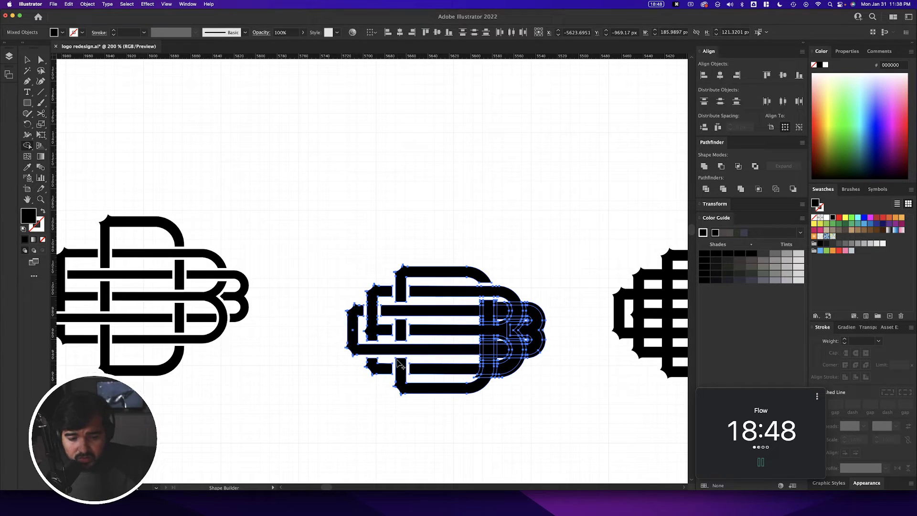
scroll(468, 305, "up", 3)
scroll(501, 306, "up", 3)
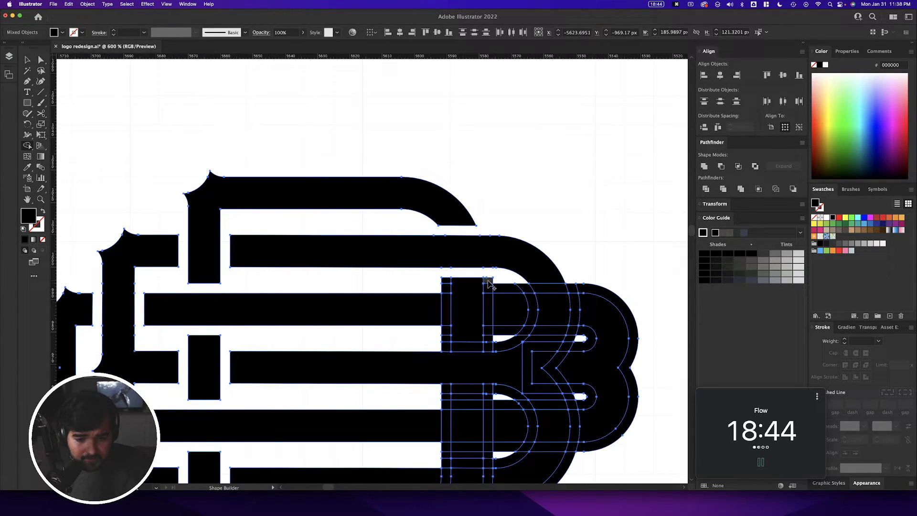
scroll(487, 281, "down", 3)
scroll(424, 293, "left", 5)
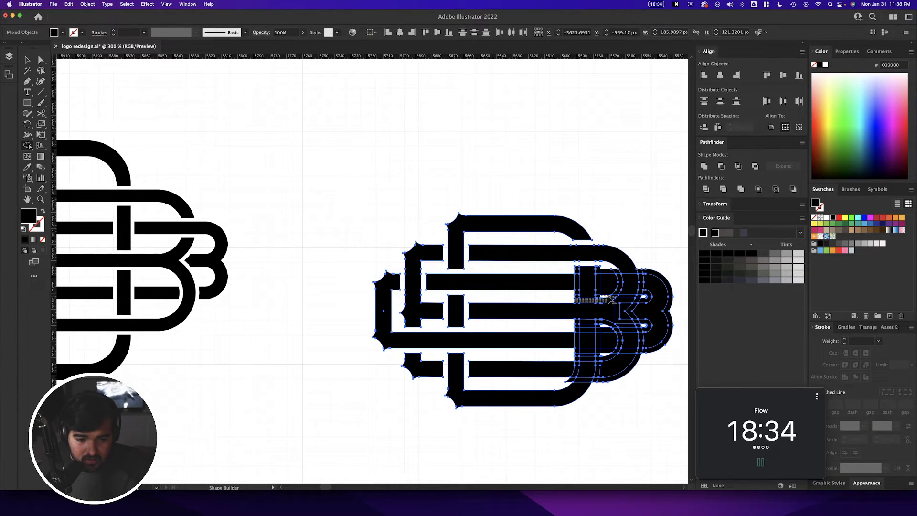
left_click(585, 297)
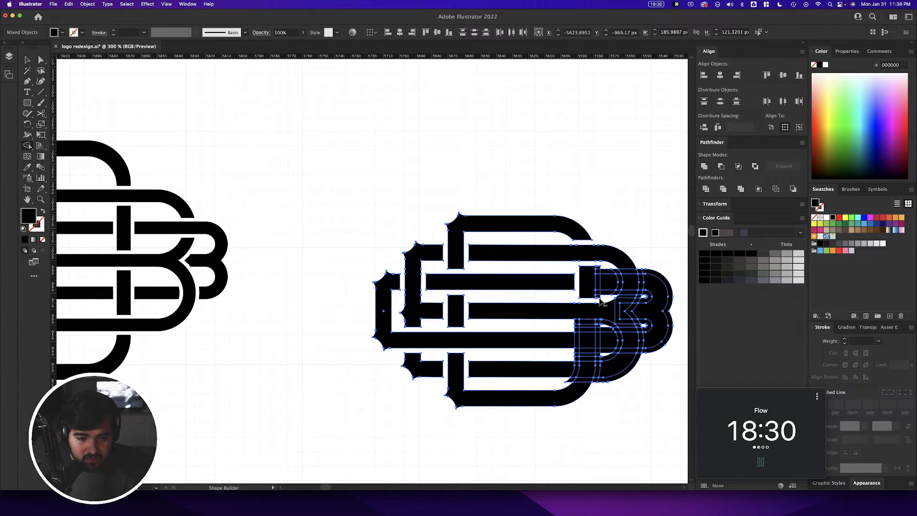
key("super+z")
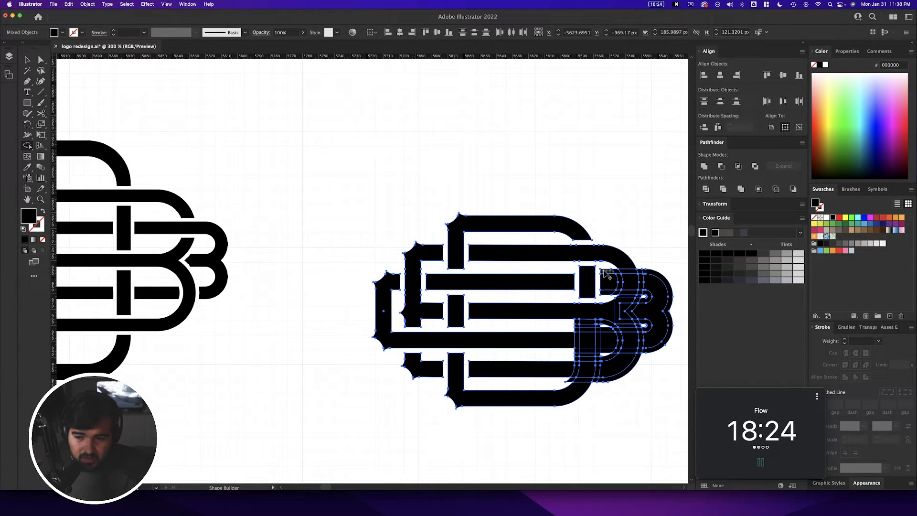
key("super+z")
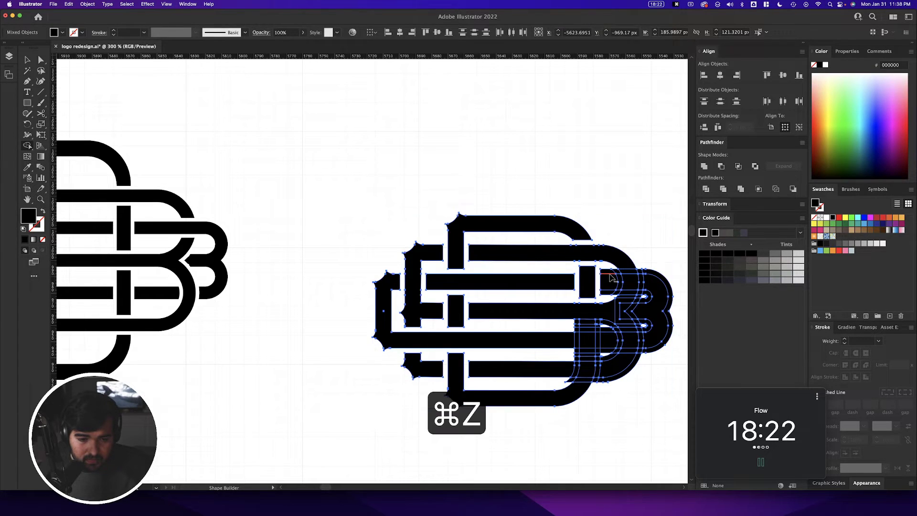
key("super+z")
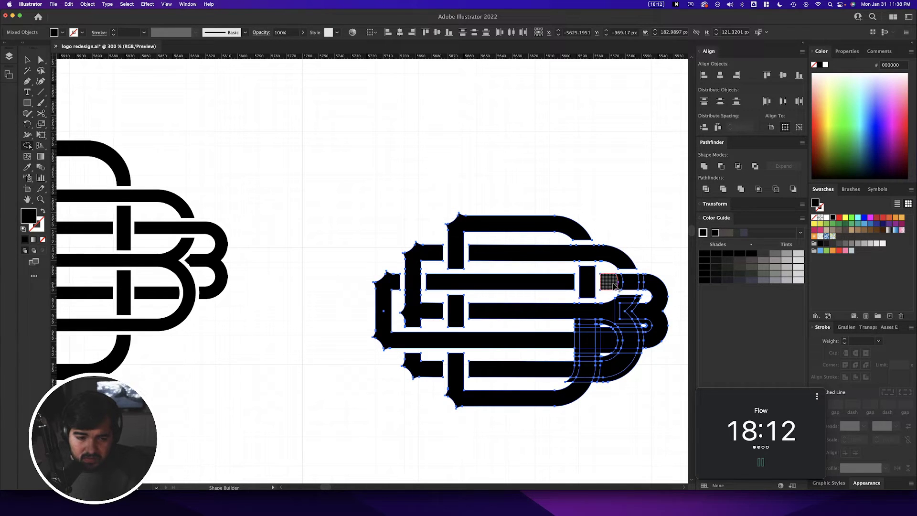
Join the small B's upper bar across the large B's curve into its bowl, and the D's right side over the small B's lower bar.
left_click_drag(614, 286, 662, 287)
mouse_move(659, 340)
left_mouse_down()
mouse_move(611, 315)
mouse_move(558, 306)
left_mouse_up()
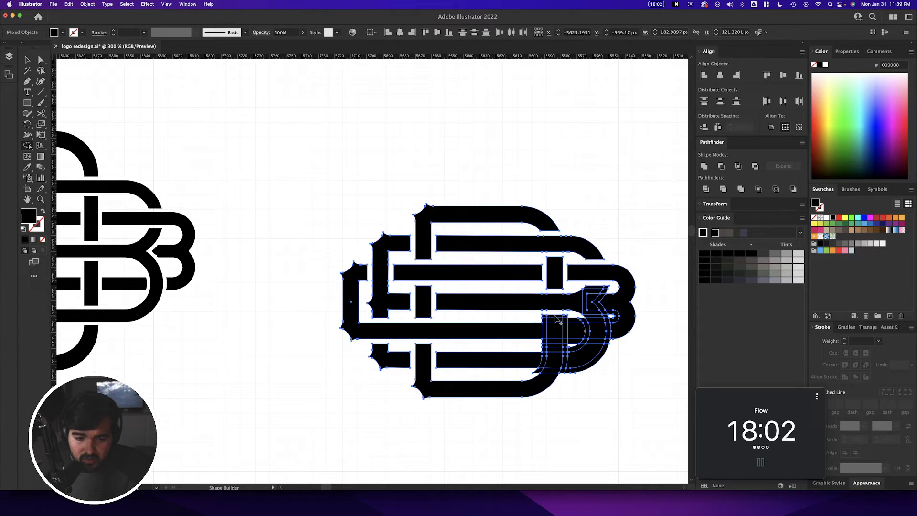
left_click_drag(554, 321, 557, 341)
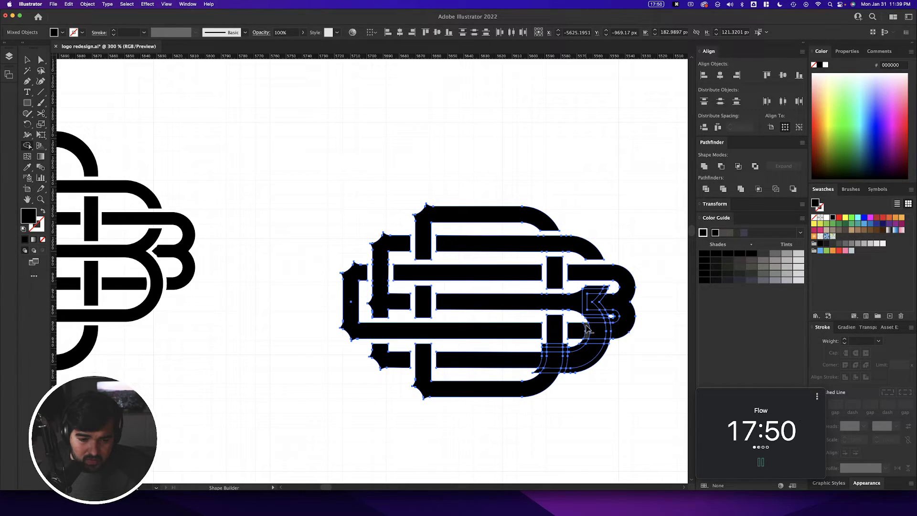
Clear the offset strip inside the large B's lower bowl and carry the large B's lower bar across the D's right side.
scroll(565, 339, "left", 3)
scroll(565, 339, "down", 2)
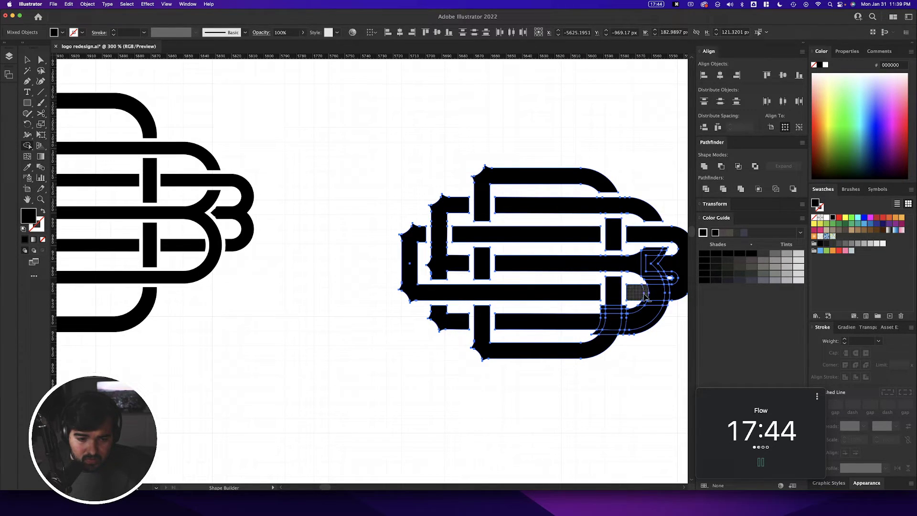
key("super+z")
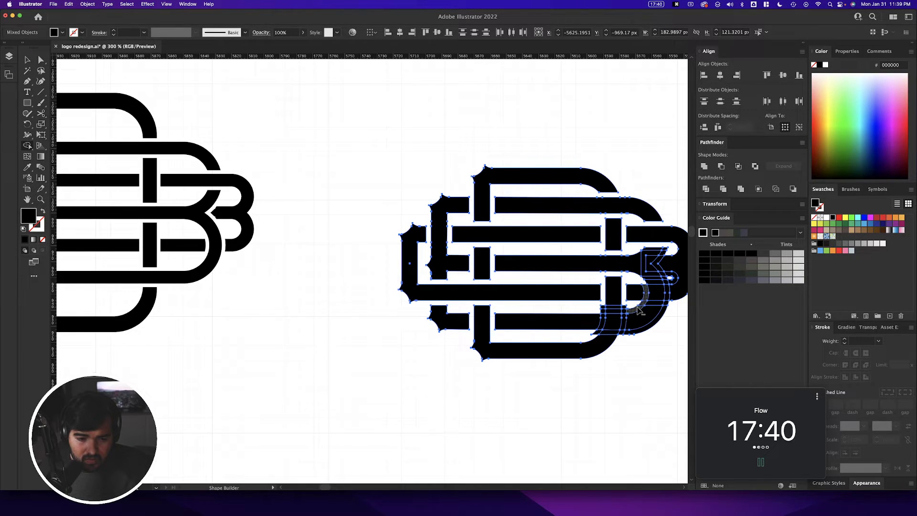
scroll(640, 310, "right", 5)
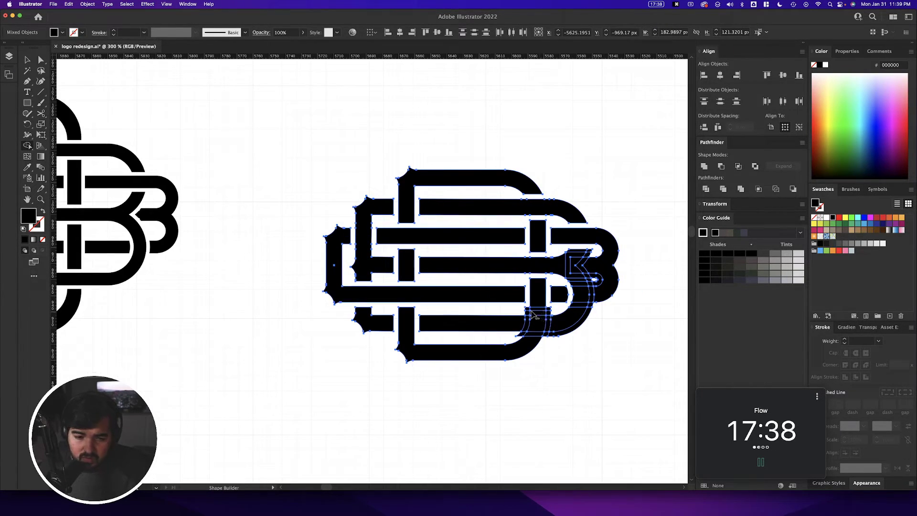
scroll(527, 314, "left", 1)
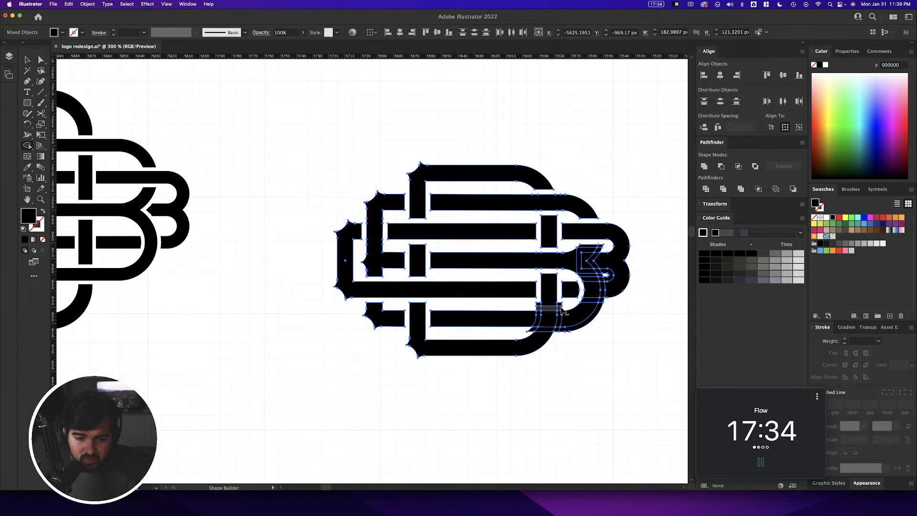
mouse_move(554, 321)
left_mouse_down()
mouse_move(458, 320)
mouse_move(587, 313)
mouse_move(556, 334)
mouse_move(571, 328)
left_mouse_up()
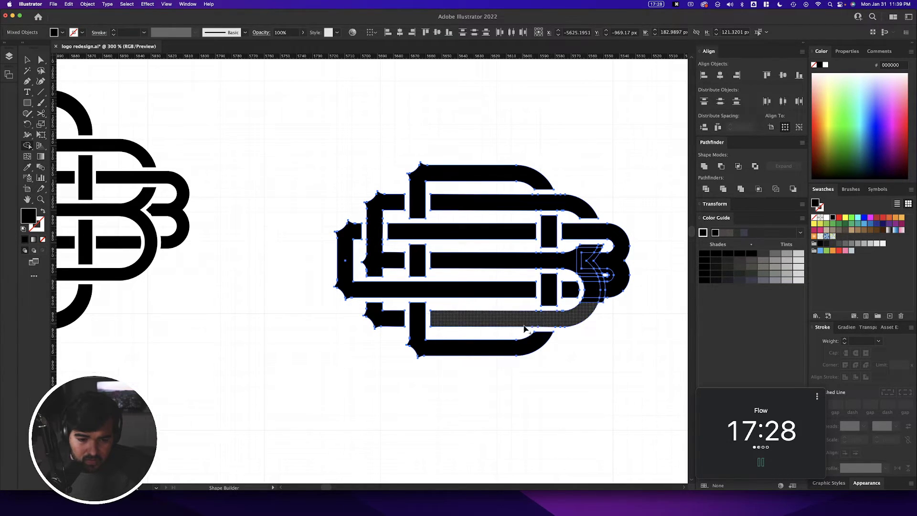
scroll(592, 306, "right", 6)
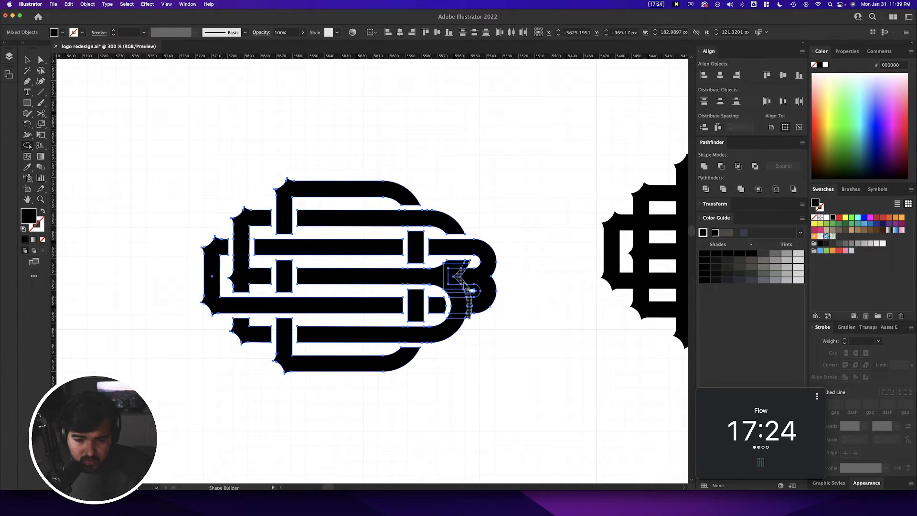
key("cmd+z")
scroll(467, 364, "left", 7)
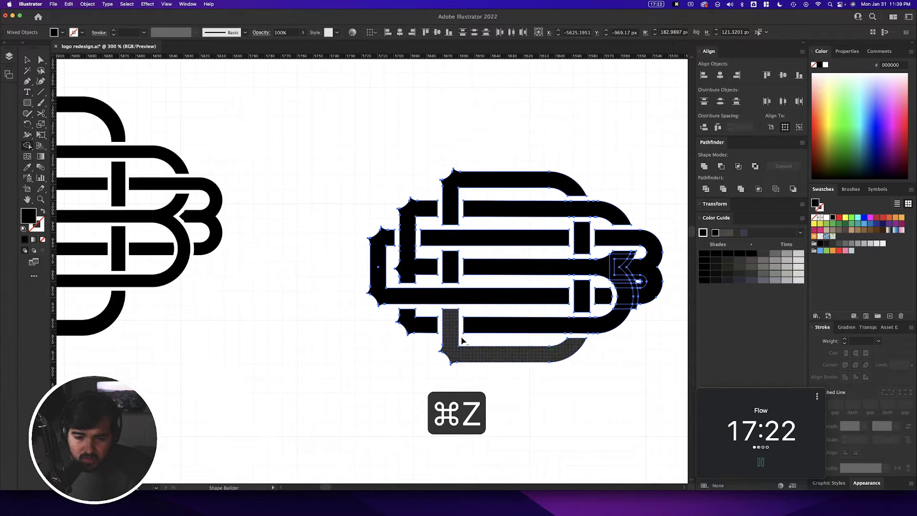
scroll(438, 327, "right", 3)
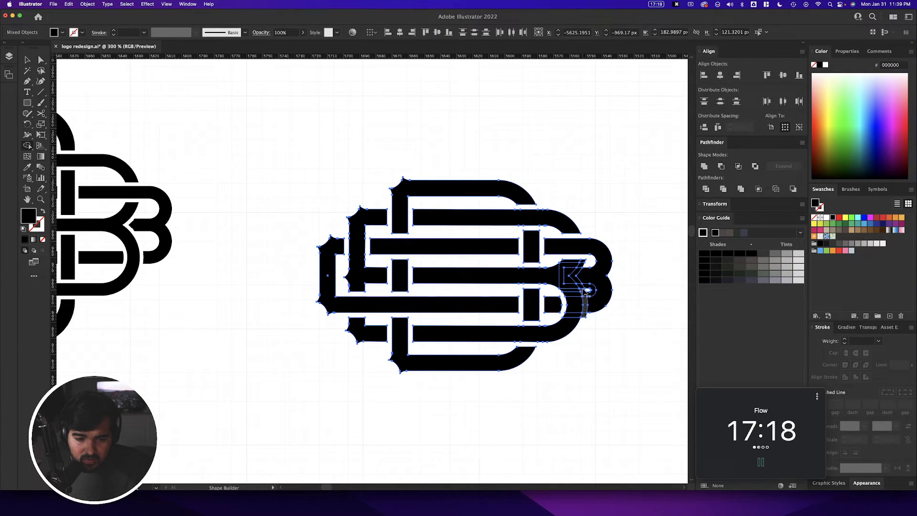
left_click(577, 276, "alt")
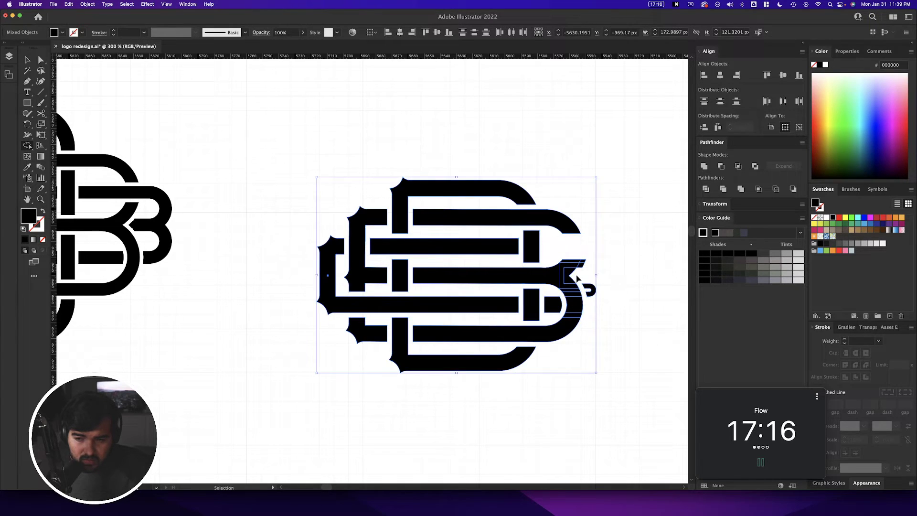
key("super+z")
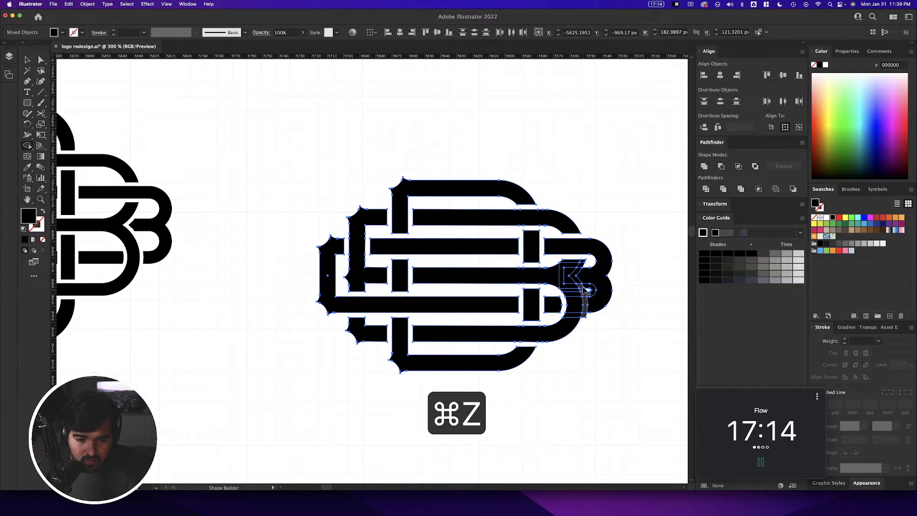
Clear the offset strips between the large and small B and in the small B's lower bowl, and join the large B's lower curve.
left_click(583, 261, "alt")
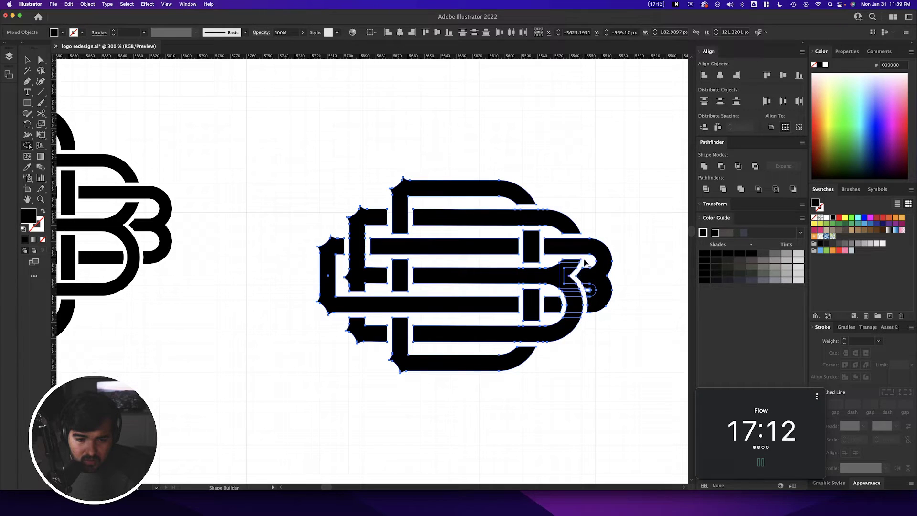
left_click(592, 288, "alt")
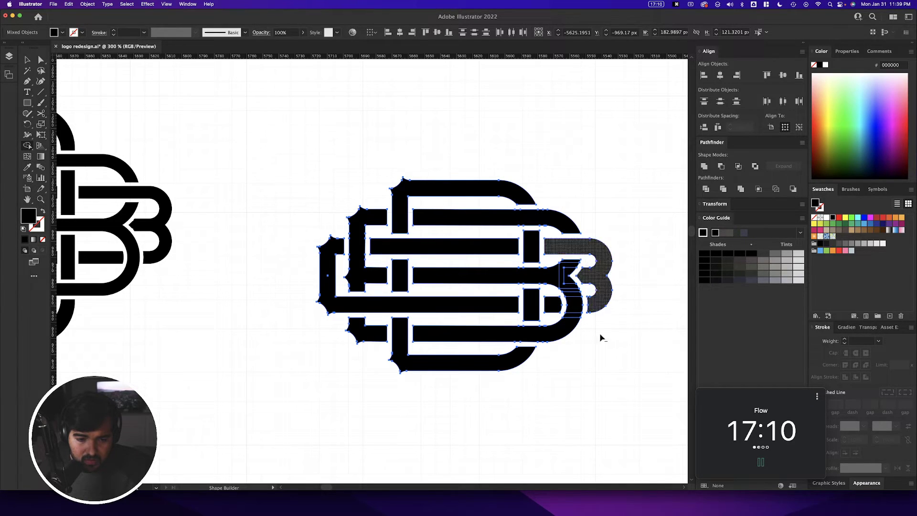
mouse_move(574, 316)
left_mouse_down()
mouse_move(569, 268)
mouse_move(565, 291)
left_mouse_up()
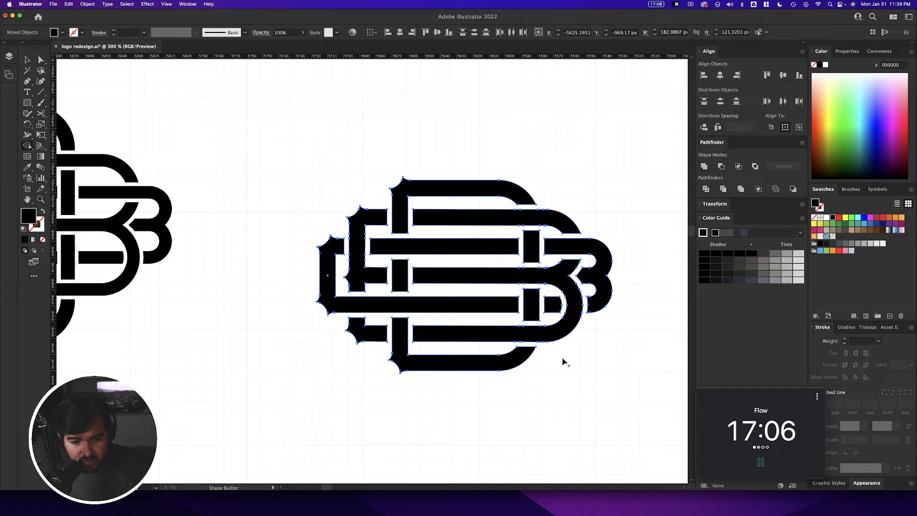
key("v")
left_click(581, 379)
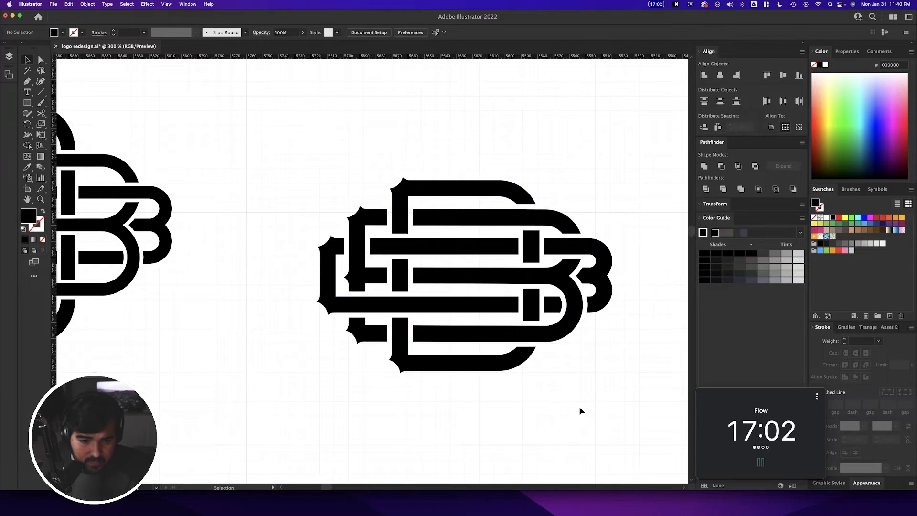
Move the finished interlaced monogram past the reference monogram to the empty area on its far side.
scroll(581, 409, "down", 1)
left_click_drag(584, 412, 557, 397)
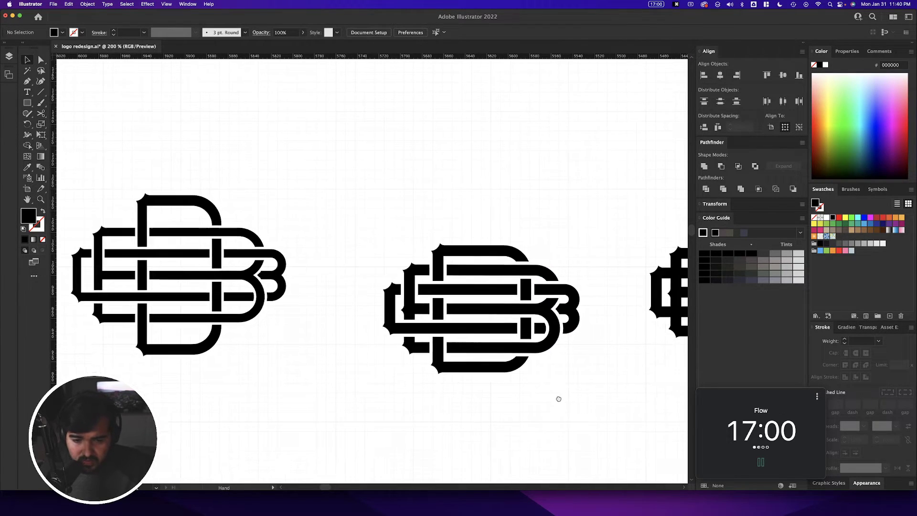
left_click_drag(364, 221, 598, 408)
scroll(597, 408, "down", 3)
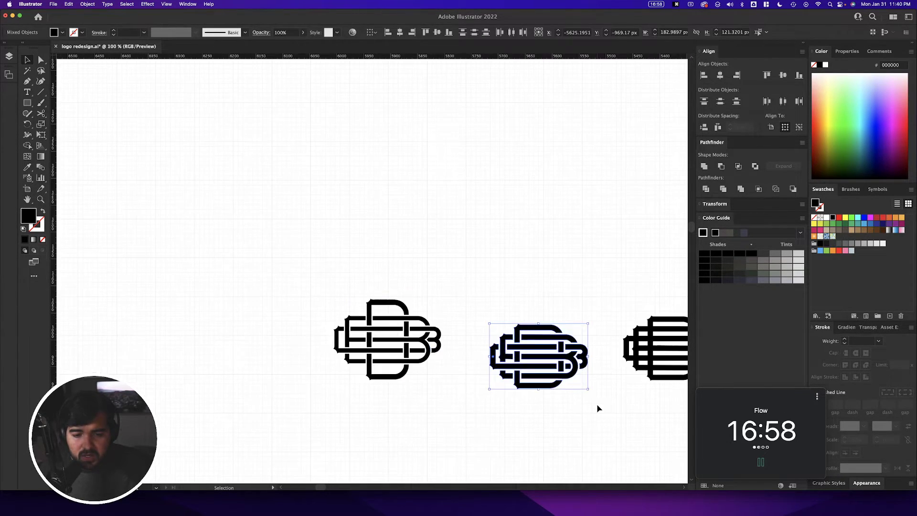
left_click_drag(553, 366, 294, 332)
Move the reference monogram close beside the new interlaced monogram and save the file.
left_click(393, 306)
left_click_drag(534, 436, 537, 438)
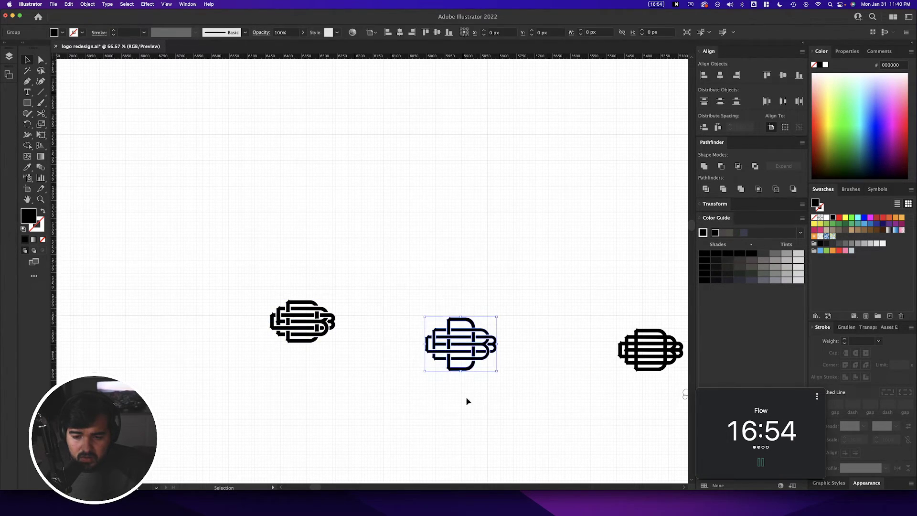
left_click_drag(452, 361, 376, 337)
left_click(331, 408)
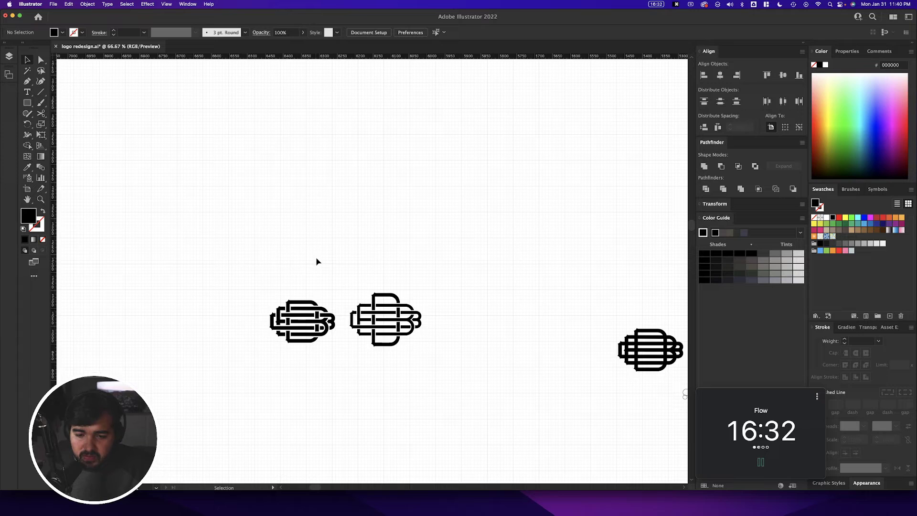
left_click_drag(450, 359, 421, 285)
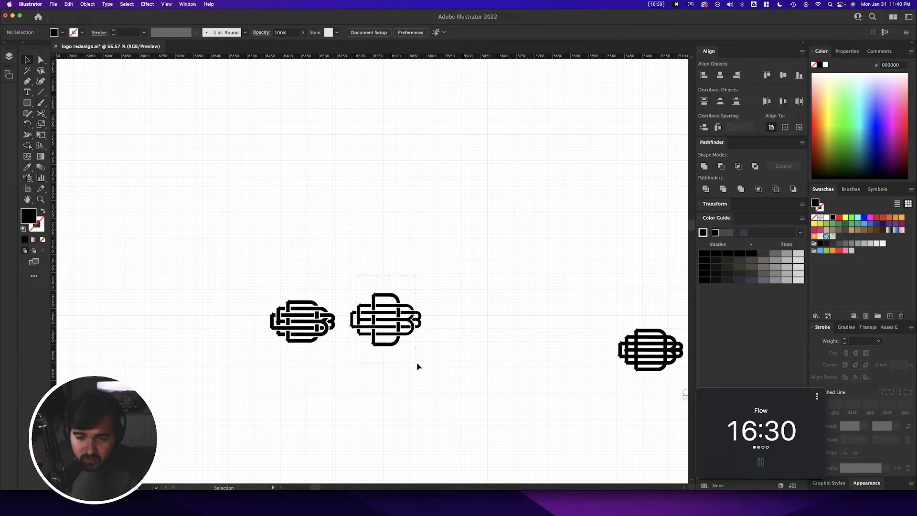
key("super+s")
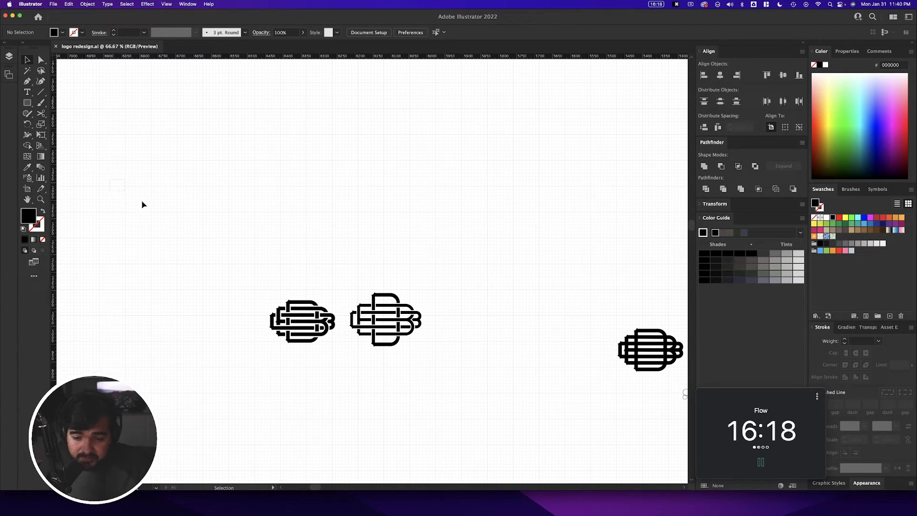
Examine the round badges and earlier logo variations across the artboard for a layout that could carry the new monogram.
left_click_drag(190, 274, 405, 403)
scroll(333, 371, "down", 2)
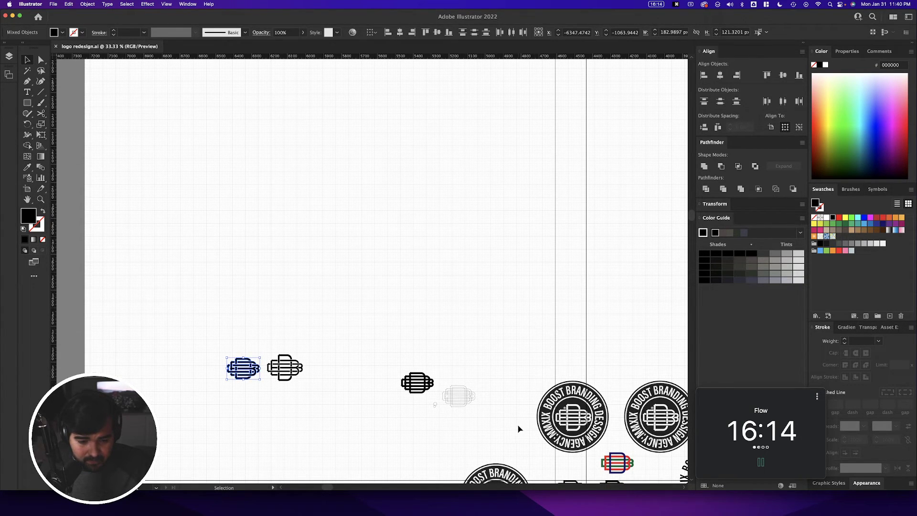
left_click_drag(492, 235, 491, 231)
scroll(491, 228, "down", 5)
scroll(428, 260, "right", 5)
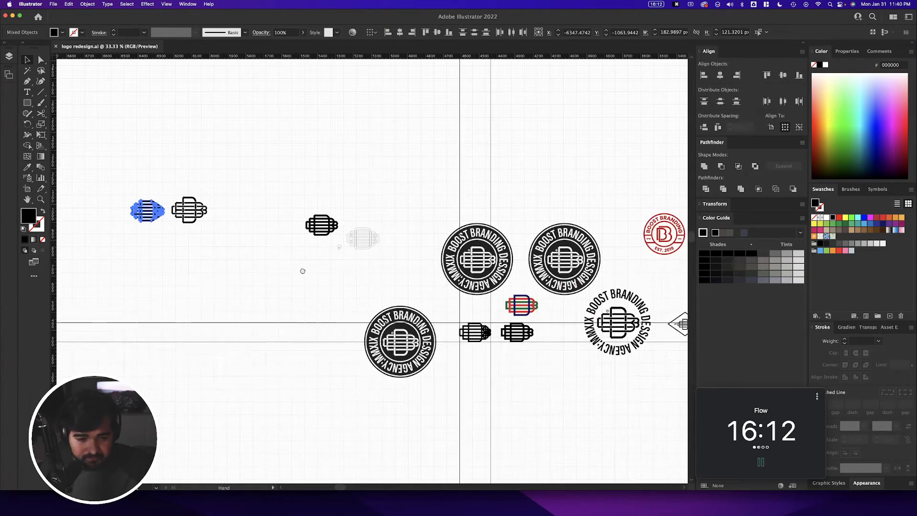
scroll(324, 285, "right", 4)
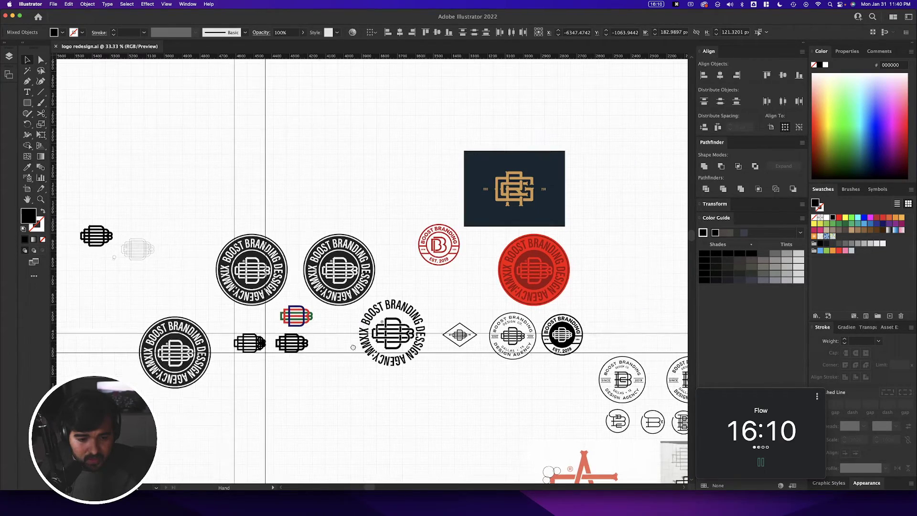
scroll(352, 348, "left", 5)
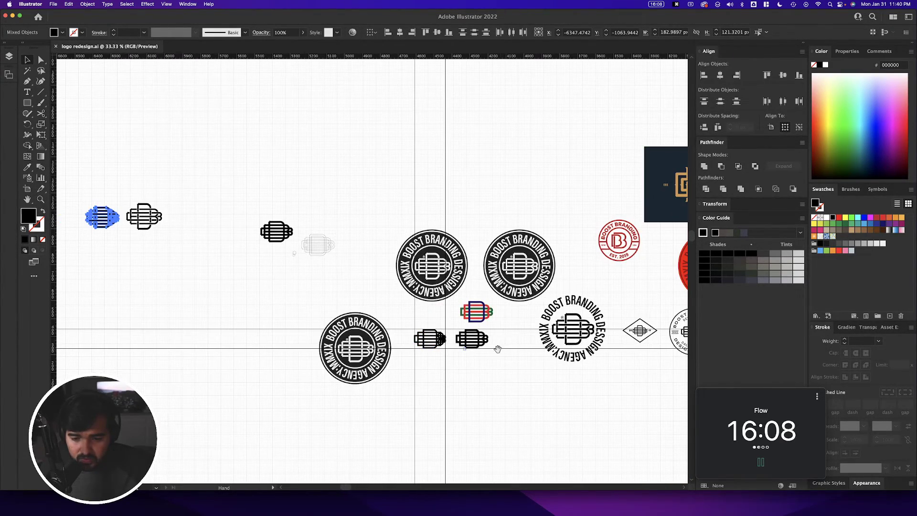
left_click_drag(380, 216, 398, 306)
scroll(429, 296, "right", 2)
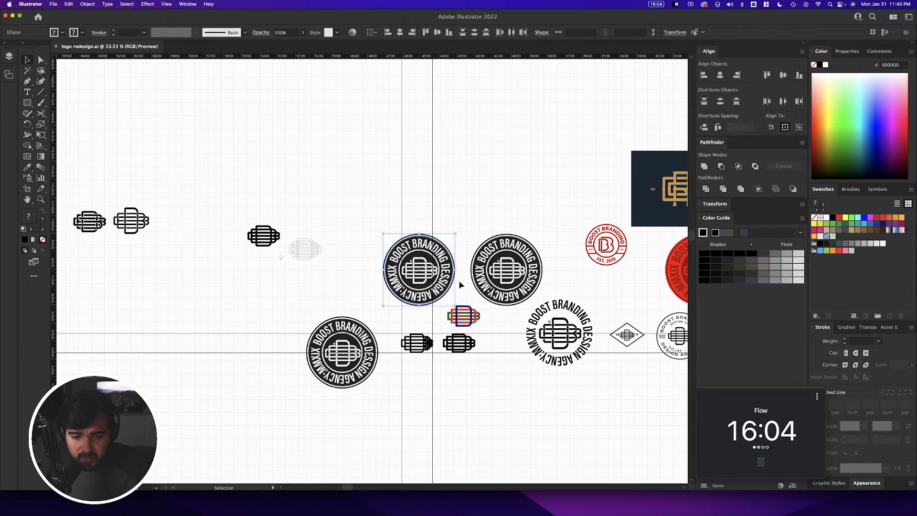
scroll(478, 363, "right", 4)
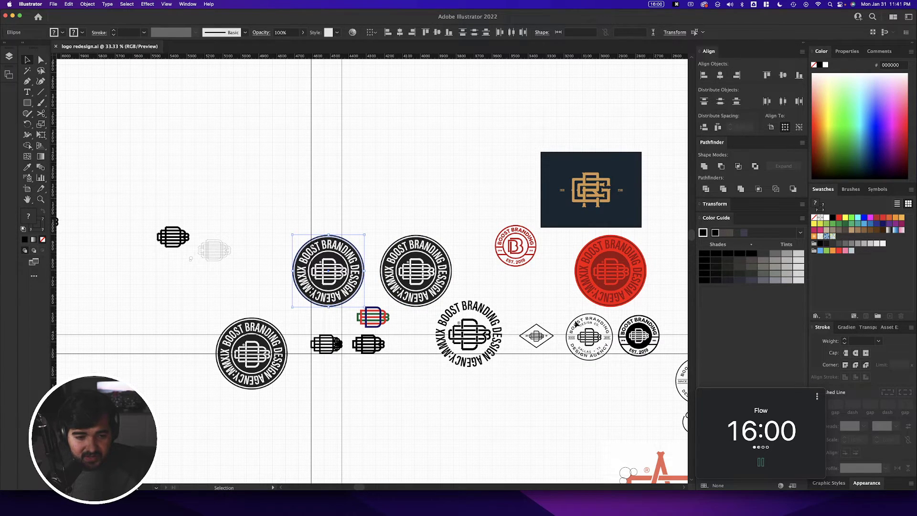
left_click(597, 258)
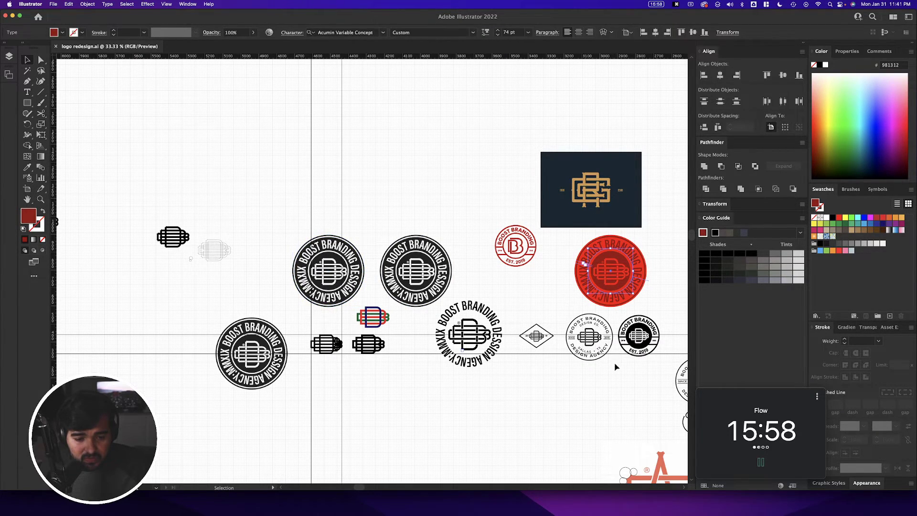
left_click(638, 369)
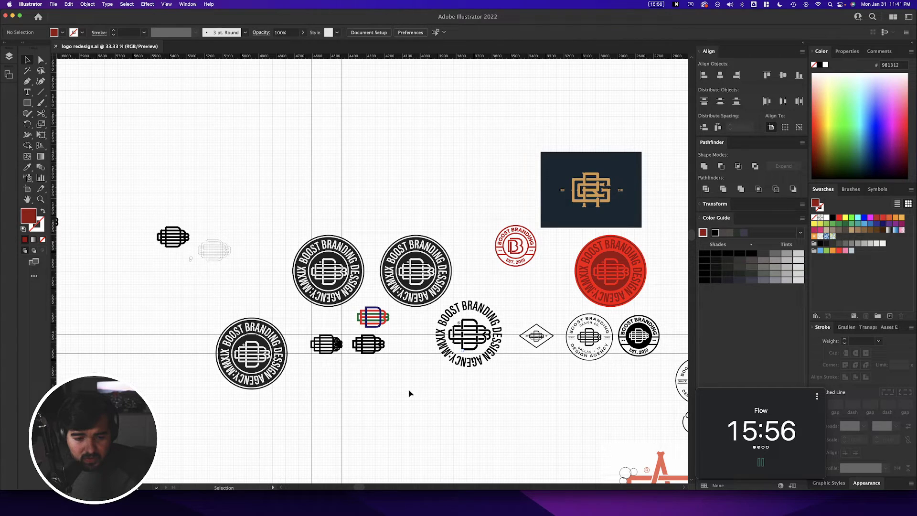
Place the diamond-shaped 2019 badge above the two interlaced monograms.
left_click(553, 347)
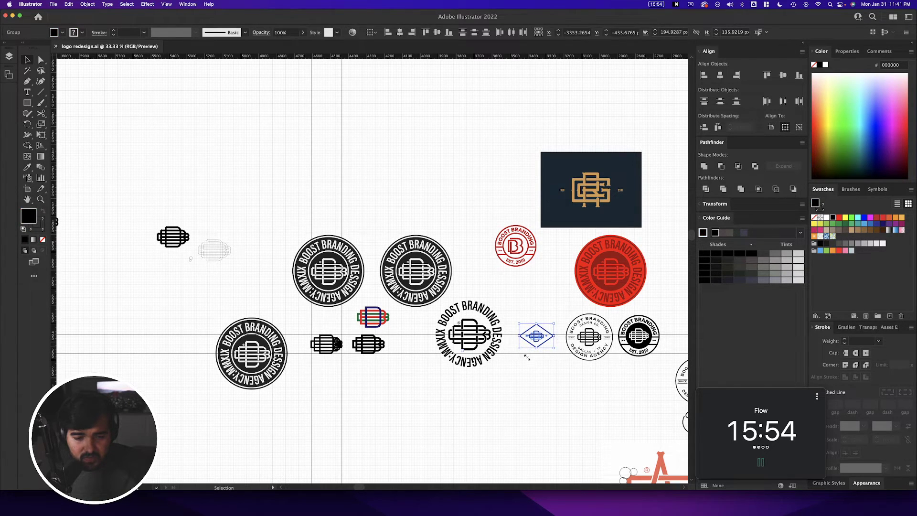
scroll(554, 347, "down", 1)
scroll(549, 361, "down", 1)
scroll(525, 351, "left", 5)
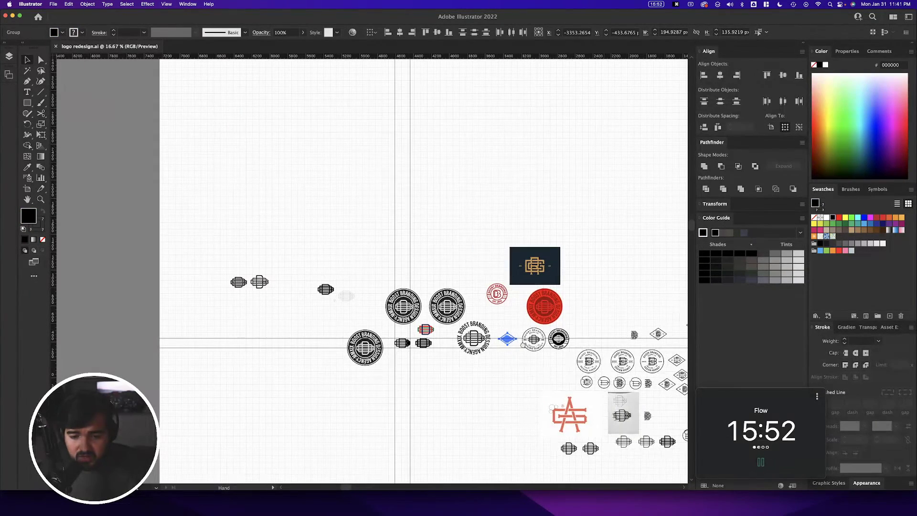
left_click_drag(505, 344, 242, 261)
scroll(239, 261, "up", 4)
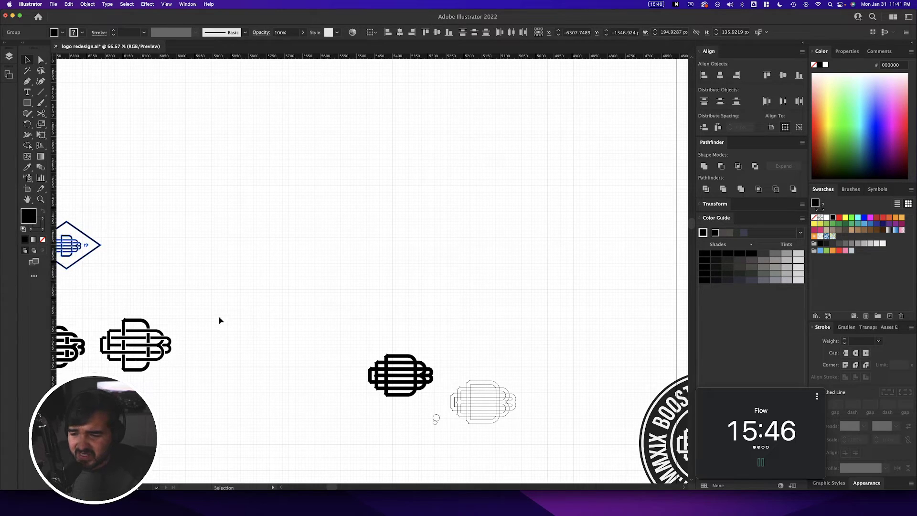
key("space")
left_click_drag(352, 282, 503, 244)
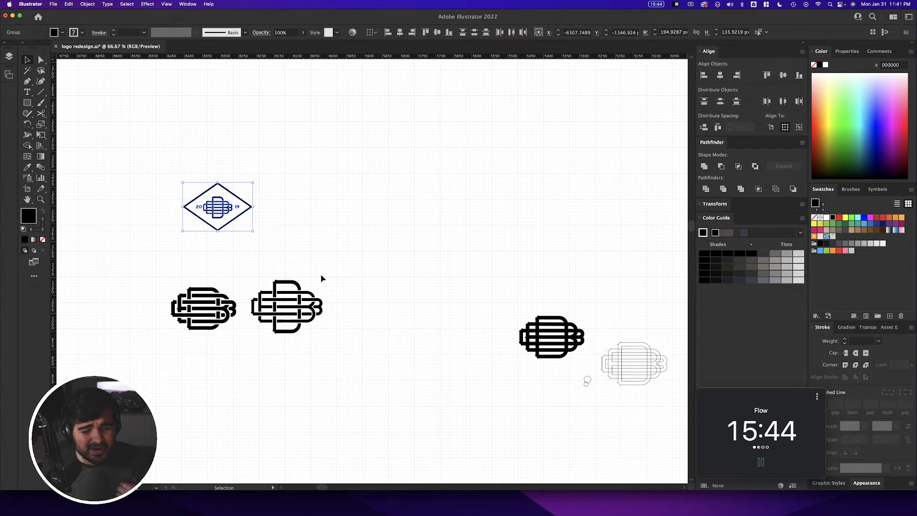
Scale the new interlaced monogram down to about 88.5 px wide and place it over the monogram in the diamond badge.
left_click_drag(262, 272, 382, 306)
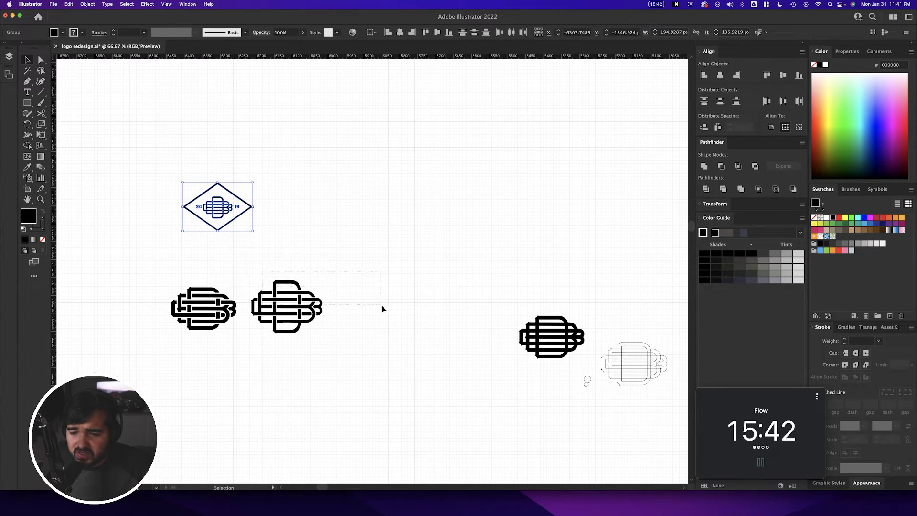
left_click_drag(310, 235, 311, 234)
key("space")
left_click_drag(287, 262, 370, 269)
key("super+equal")
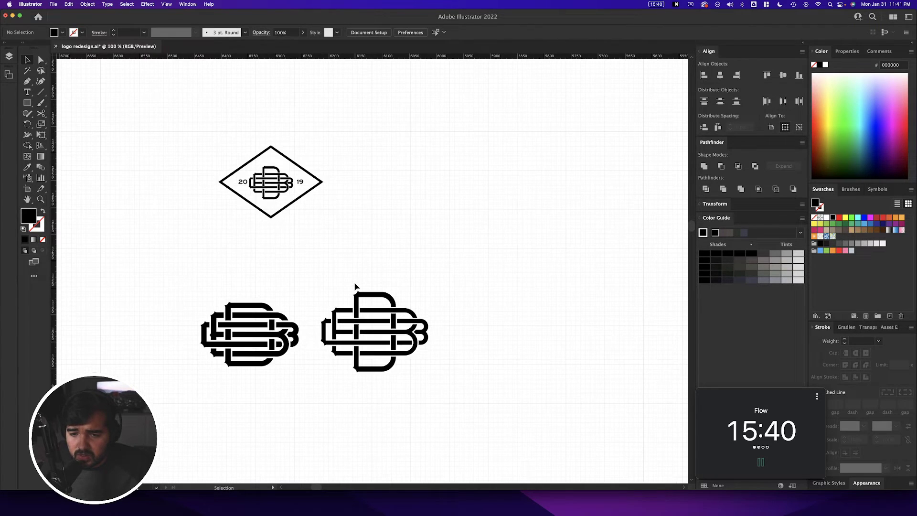
left_click_drag(316, 288, 421, 322)
left_click_drag(395, 423, 394, 423)
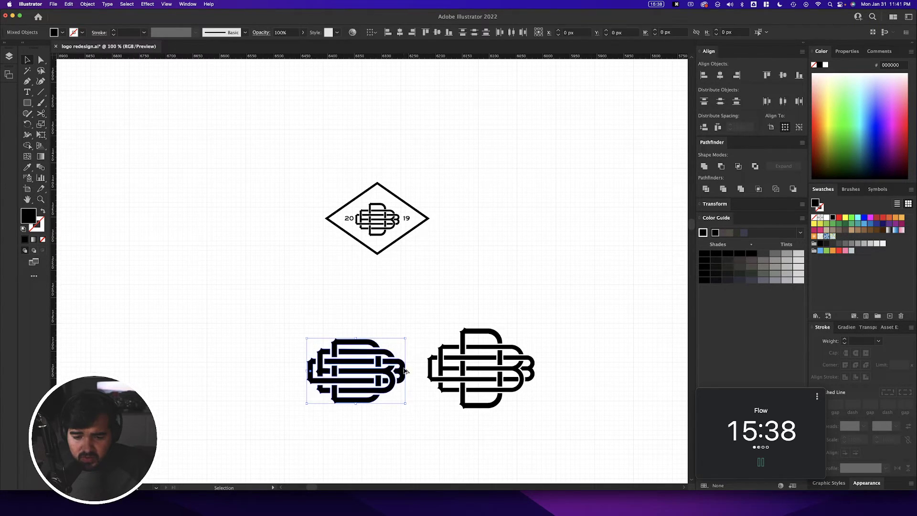
left_click_drag(405, 339, 385, 217)
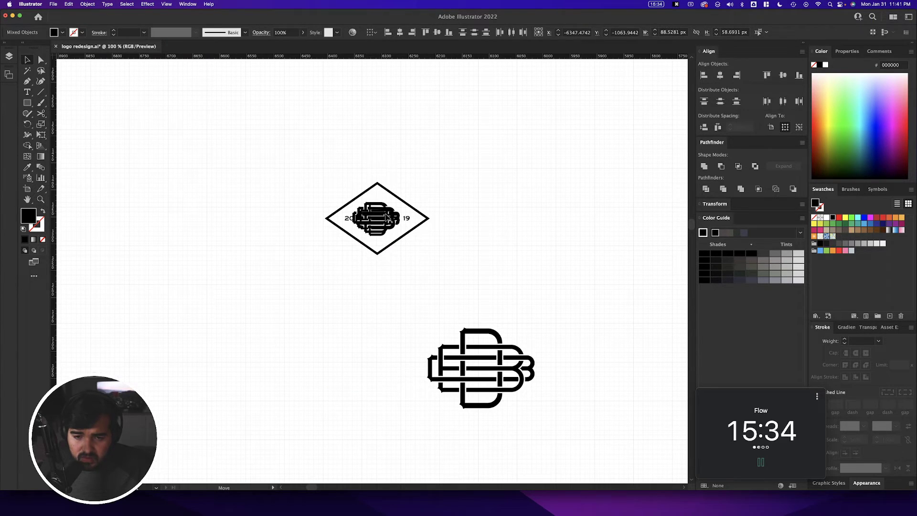
Reduce the new monogram to about 83.2 by 55.2 px and align it with the old one between 20 and 19.
scroll(385, 217, "up", 3)
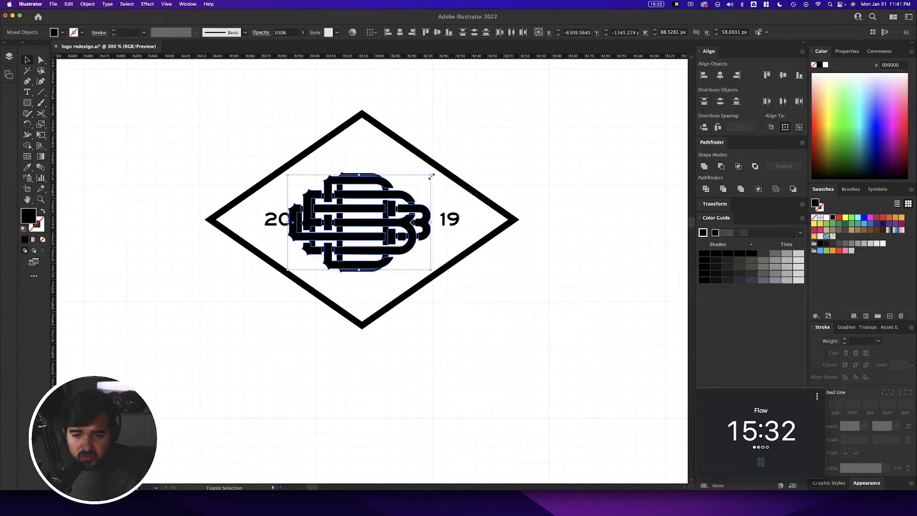
left_click_drag(432, 177, 427, 179)
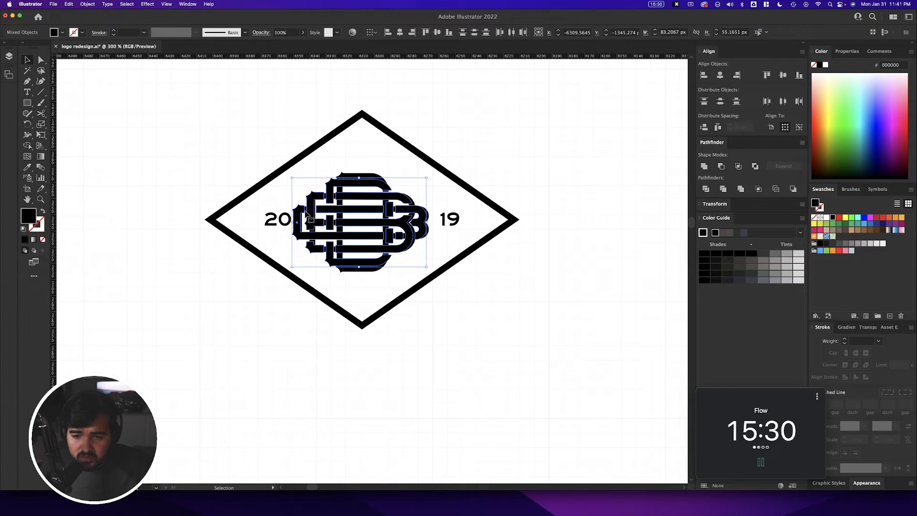
left_click_drag(302, 211, 305, 213)
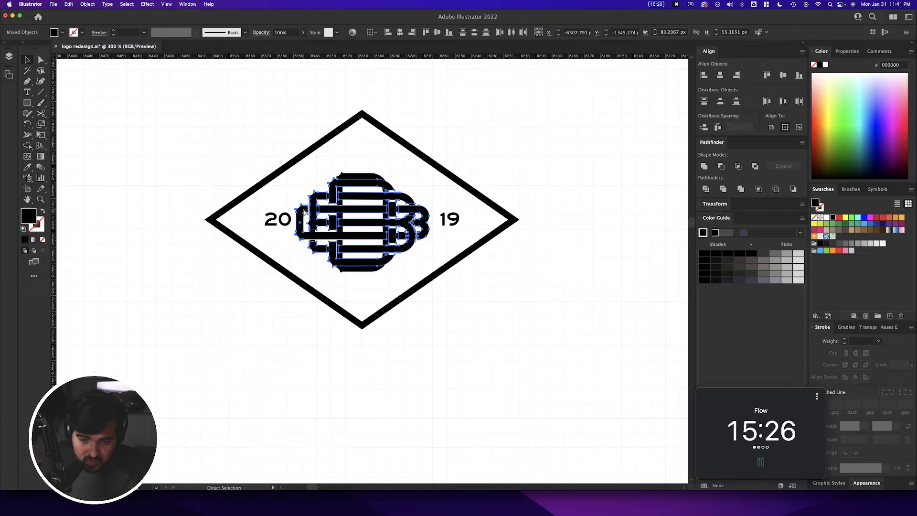
Delete the old monogram from the diamond badge and put the new monogram in its place.
key("super+x")
key("super+c")
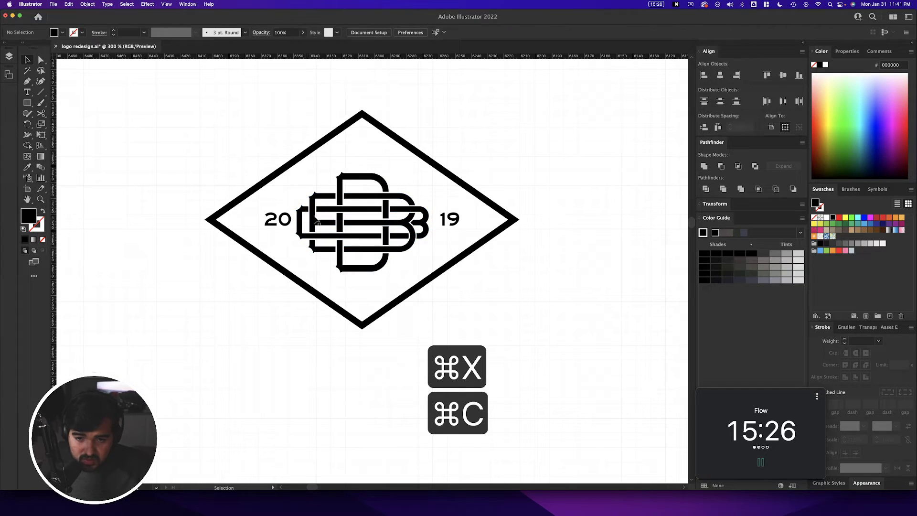
left_click(374, 177)
key("Delete")
key("super+f")
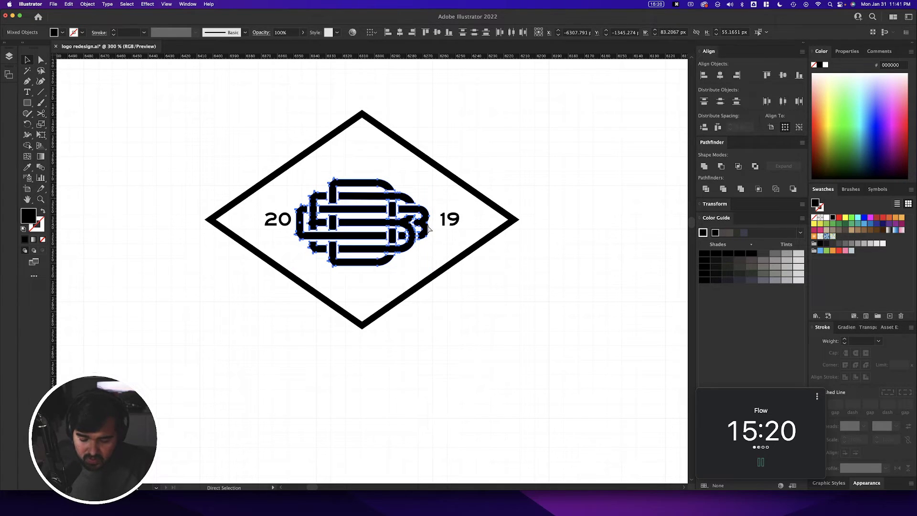
Group the new monogram and centre the diamond badge on it horizontally and vertically, using the monogram as the key object.
key("super+g")
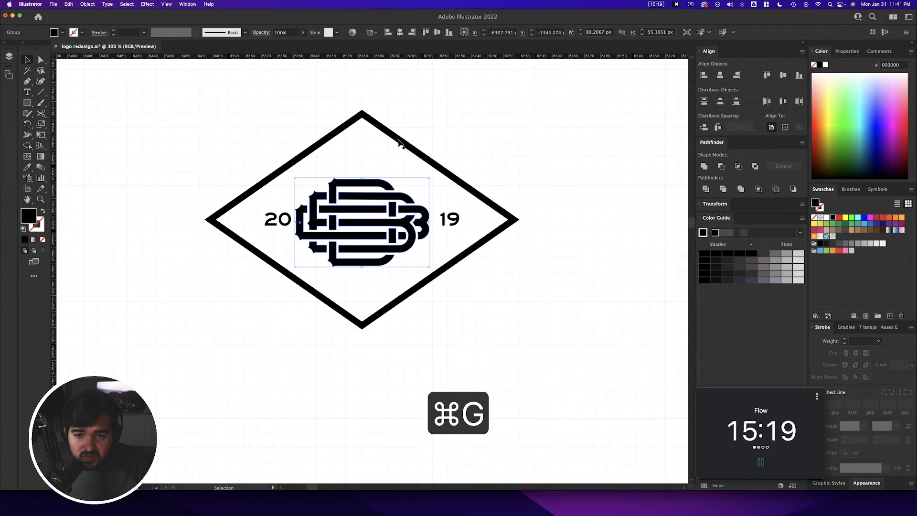
left_click(452, 211)
left_click(466, 190)
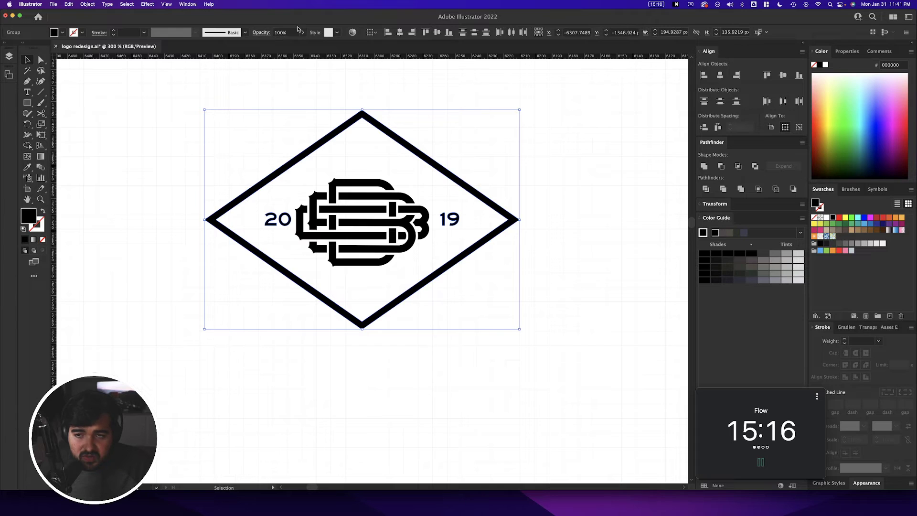
key("super+g")
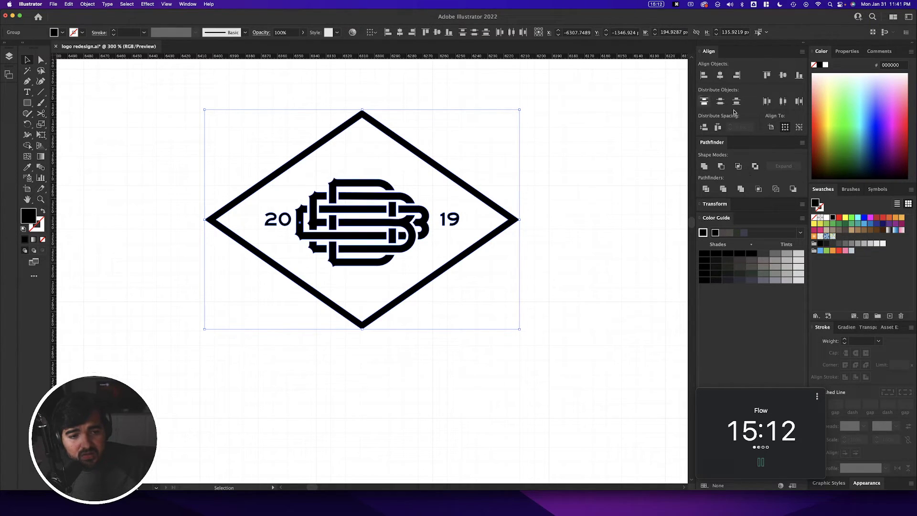
left_click(798, 128)
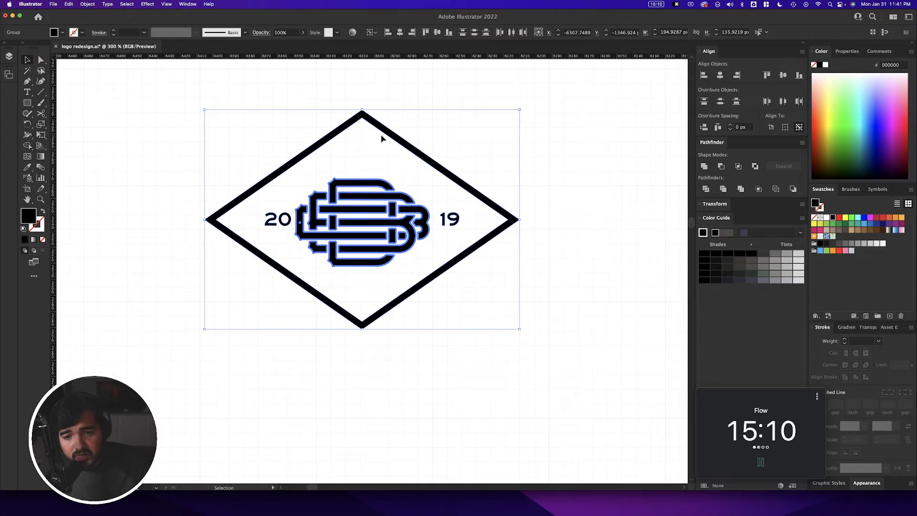
left_click(719, 77)
left_click(782, 75)
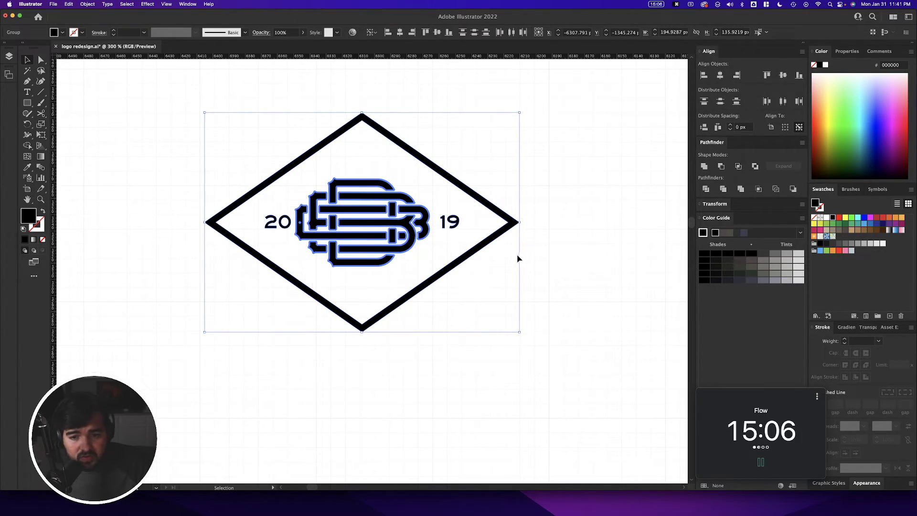
left_click(546, 249)
Ungroup the diamond badge so that its frame, the 20 and the 19 can be moved separately.
left_click(277, 221)
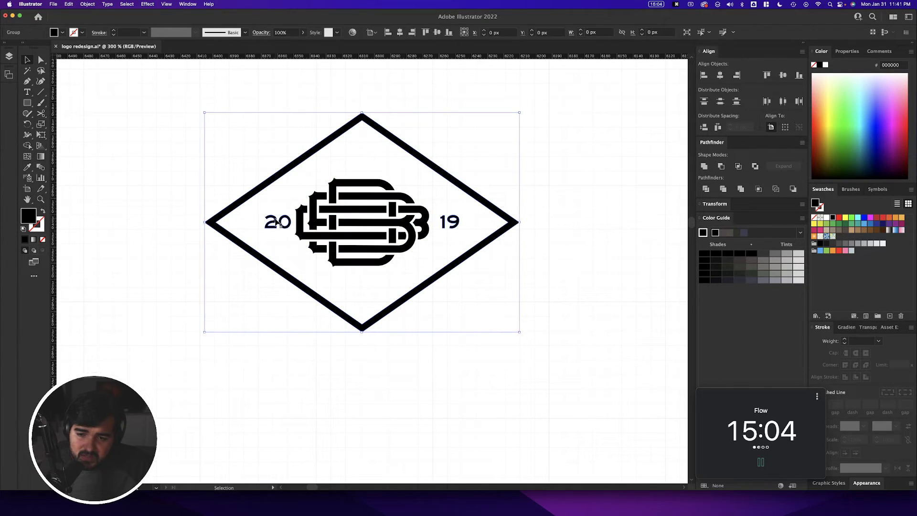
right_click(277, 221)
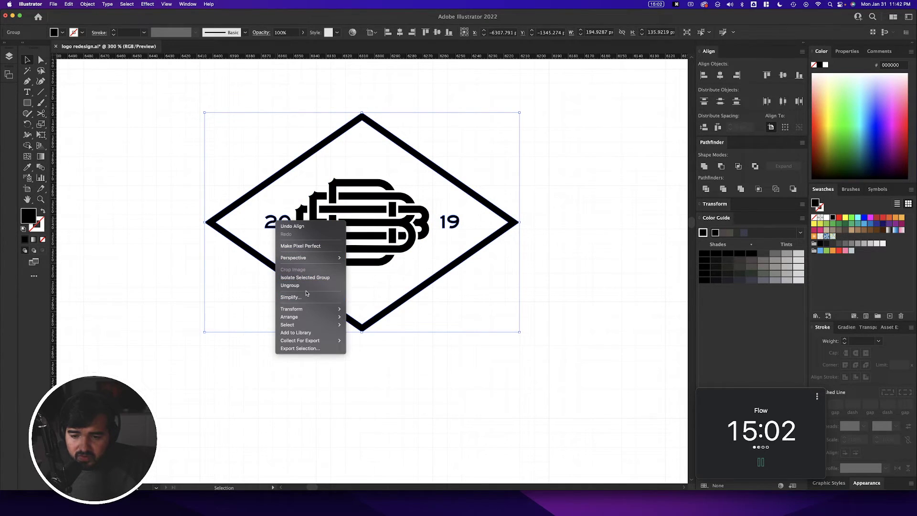
key("Escape")
left_click(307, 273)
left_click(274, 225)
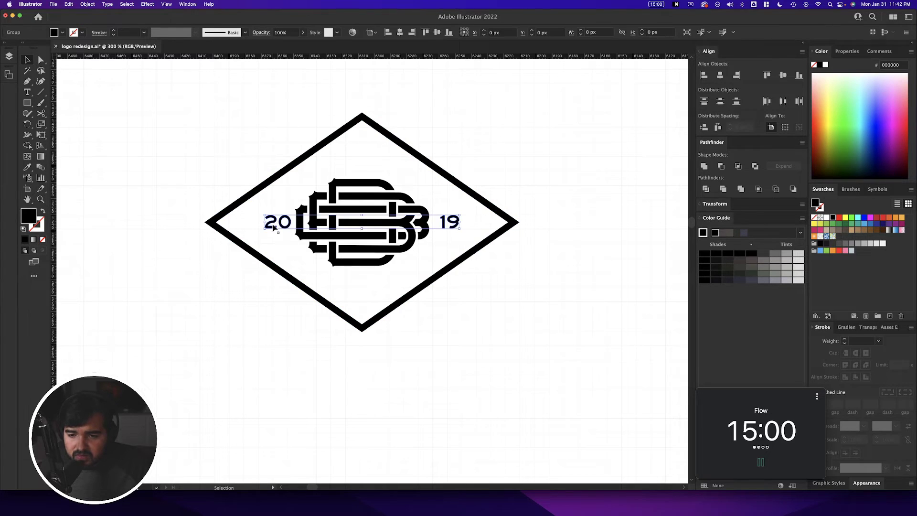
right_click(276, 218)
key("Escape")
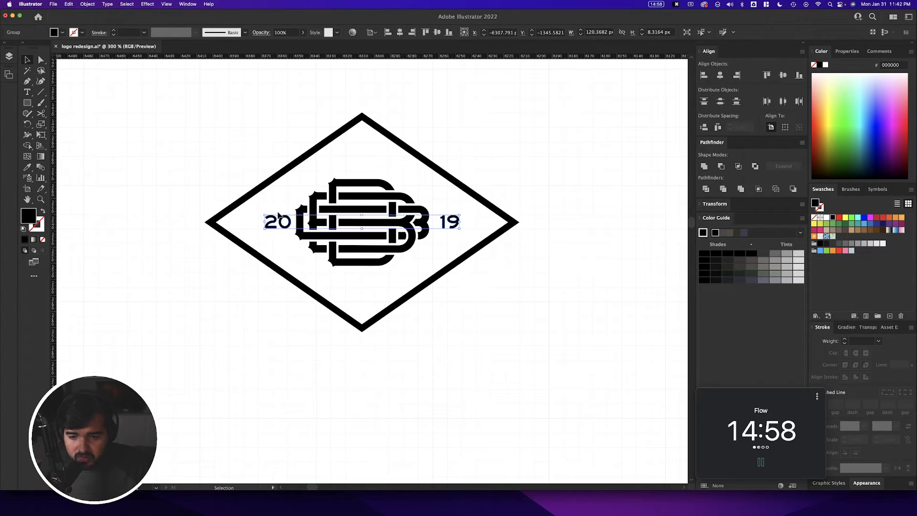
right_click(281, 226)
key("Escape")
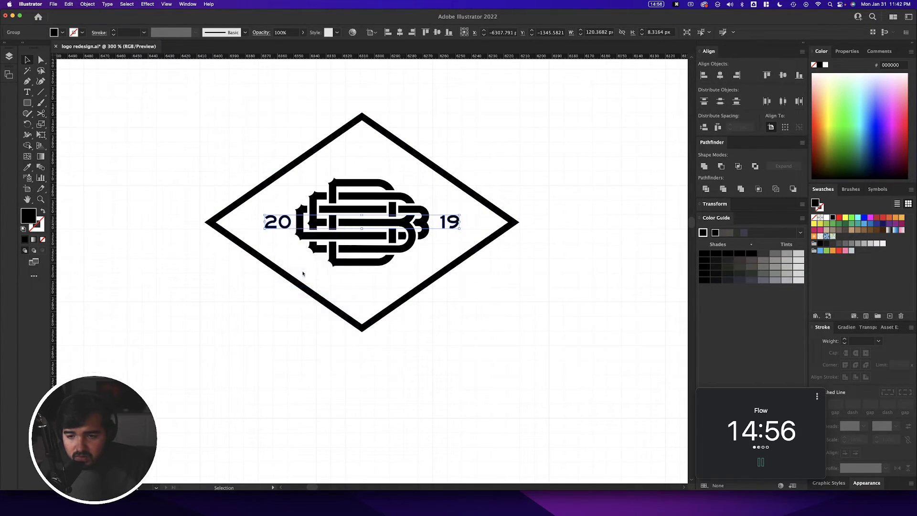
left_click(302, 270)
Move the 20 and the 19 outward by 8 px each, away from the monogram.
left_click(271, 223)
key("shift+Left")
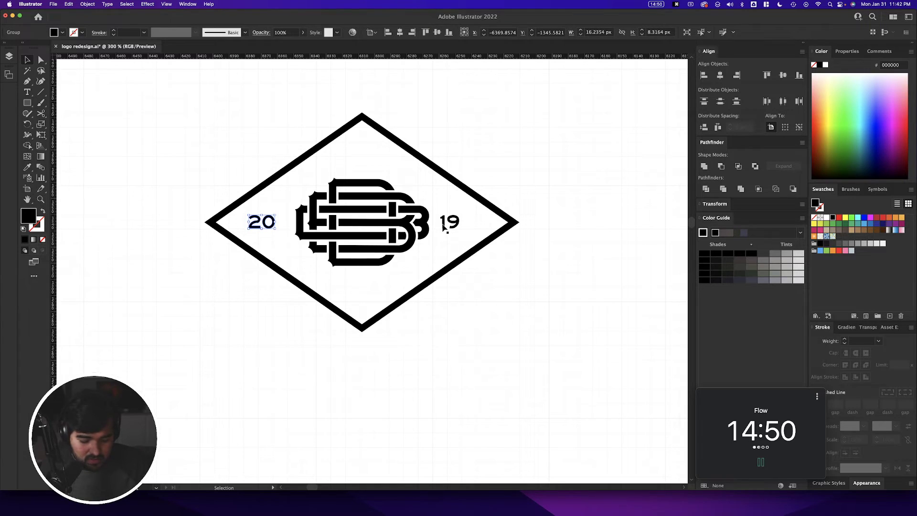
key("Right")
key("Right")
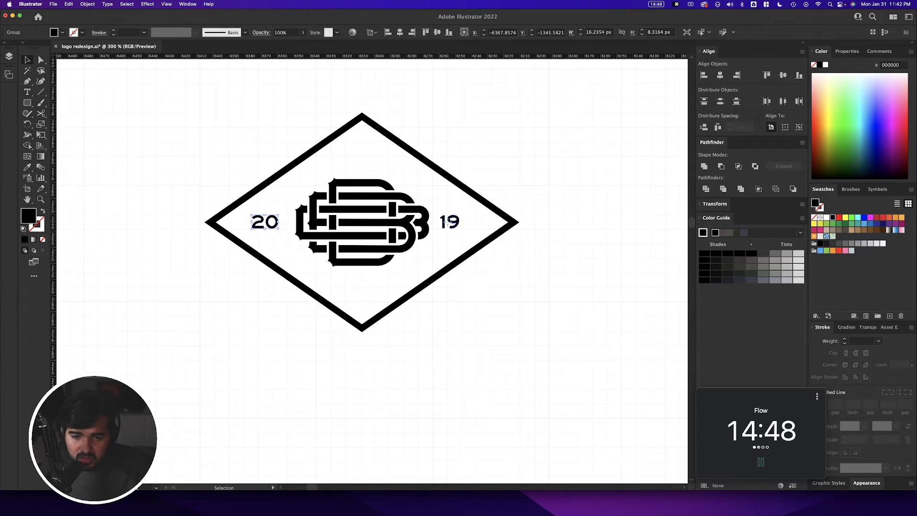
left_click(451, 220)
key("shift+Right")
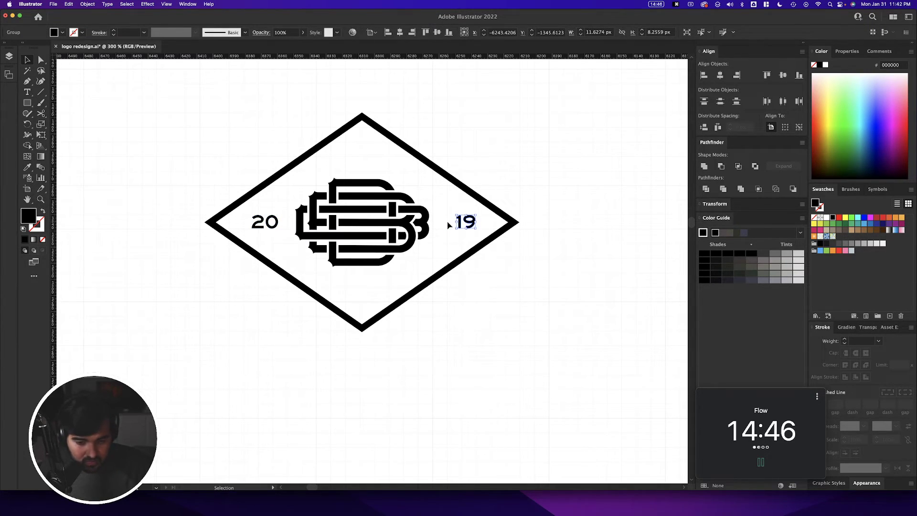
key("Left")
key("Left")
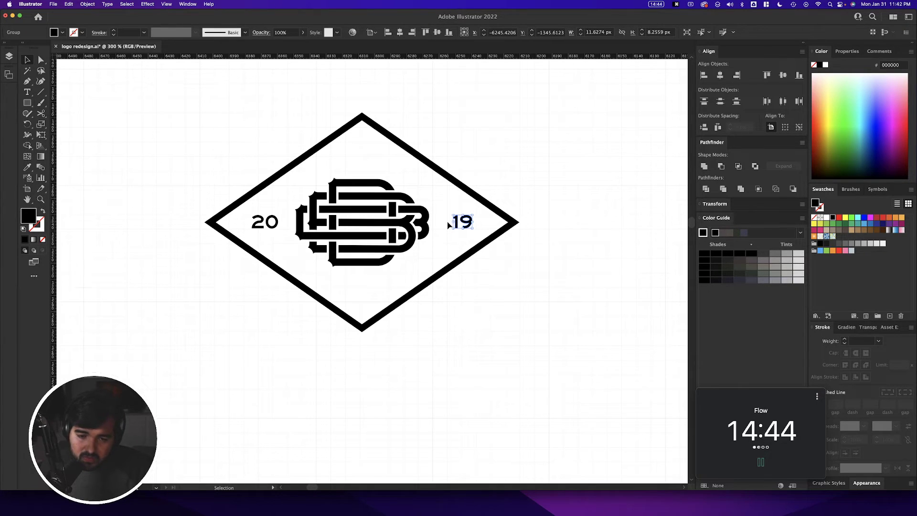
left_click(479, 180)
Examine the diamond badge at reduced size and compare the monogram's serifs with the gold reference monogram on the dark blue background.
scroll(479, 180, "down", 2)
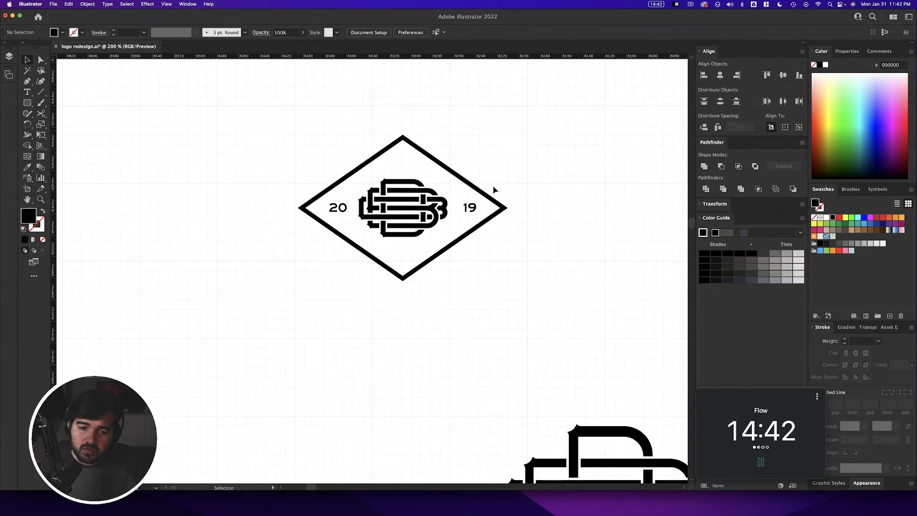
scroll(479, 215, "down", 3)
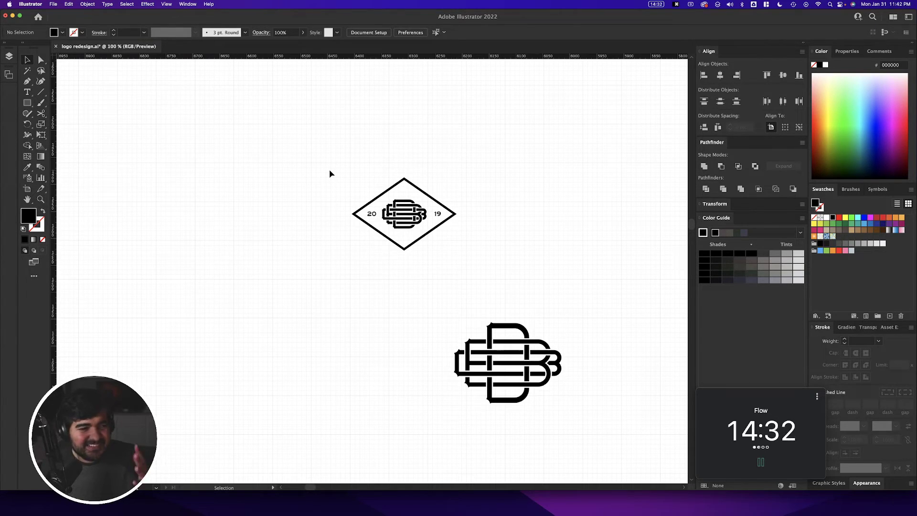
scroll(342, 265, "down", 1)
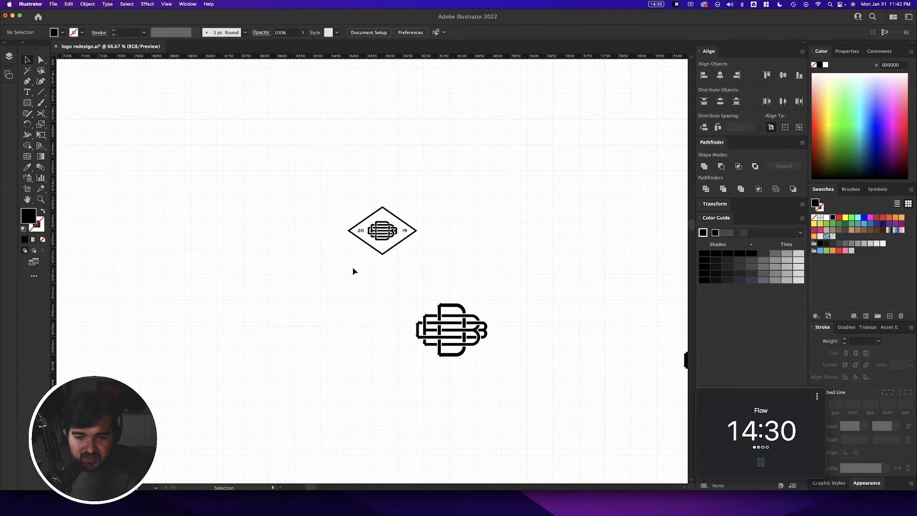
left_click_drag(413, 297, 323, 420)
scroll(323, 420, "down", 1)
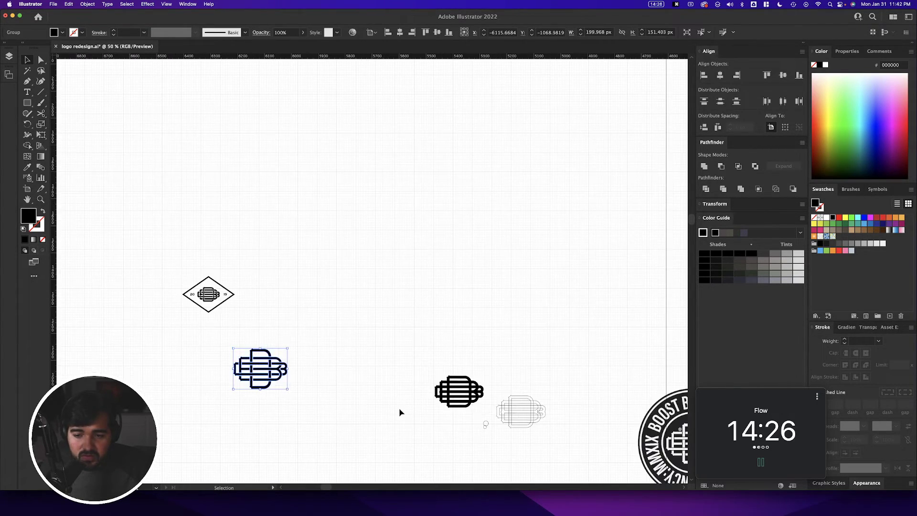
scroll(401, 412, "down", 2)
left_click_drag(497, 367, 316, 360)
left_click_drag(458, 449, 427, 411)
left_click_drag(467, 338, 510, 268)
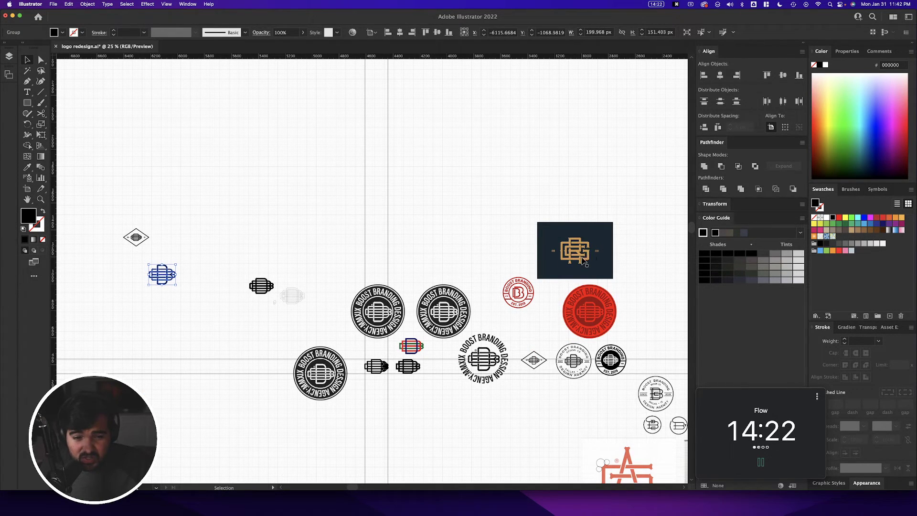
scroll(581, 257, "up", 5)
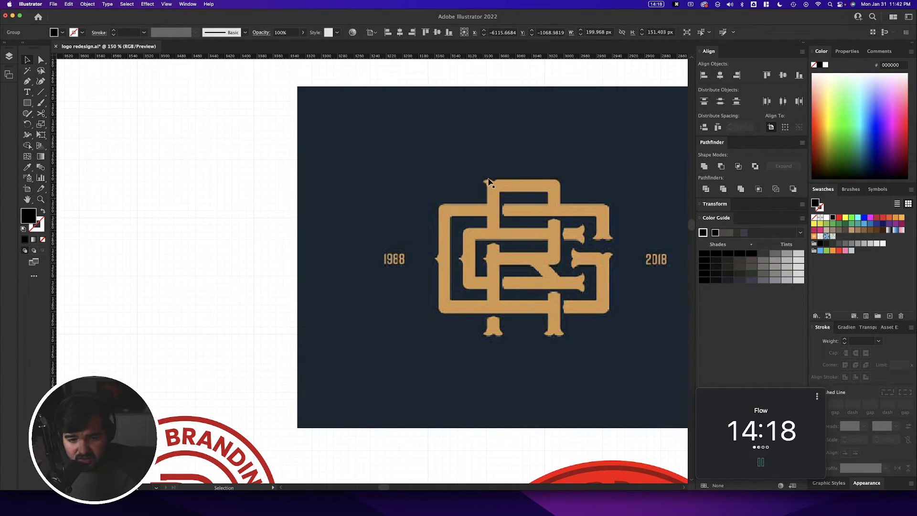
scroll(418, 314, "down", 1)
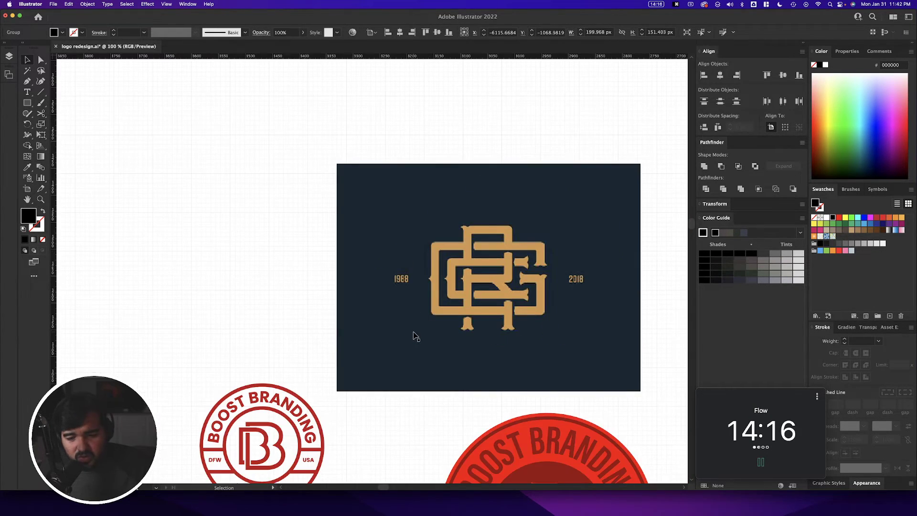
Bring the red circular Boost Branding badge over and place it above the diamond badge and the new monograms.
left_click_drag(335, 375, 421, 213)
scroll(393, 294, "down", 1)
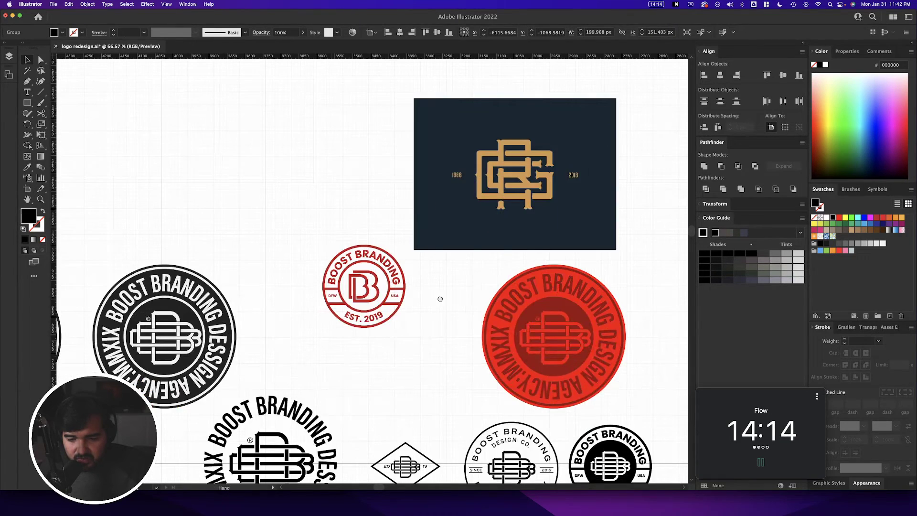
left_click_drag(339, 345, 447, 302)
scroll(447, 306, "down", 1)
scroll(406, 317, "right", 2)
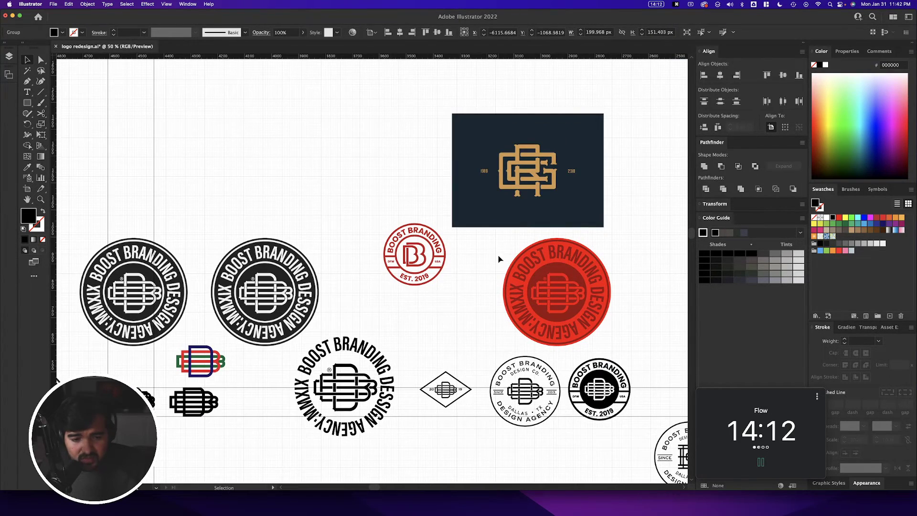
left_click_drag(624, 313, 577, 336)
scroll(619, 338, "down", 2)
scroll(580, 337, "left", 3)
left_click_drag(662, 329, 256, 219)
left_click(250, 260)
Place the new interlaced monogram, about 196.6 by 130.3 px, over the old monogram in the centre of the red badge.
scroll(252, 262, "up", 2)
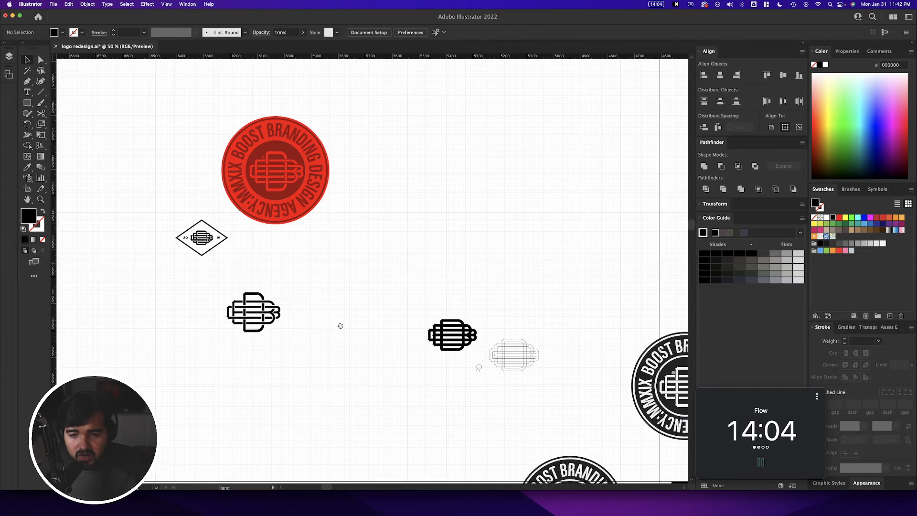
scroll(340, 323, "left", 5)
scroll(340, 324, "up", 3)
left_click(375, 323)
left_click_drag(375, 323, 536, 185)
scroll(445, 247, "up", 4)
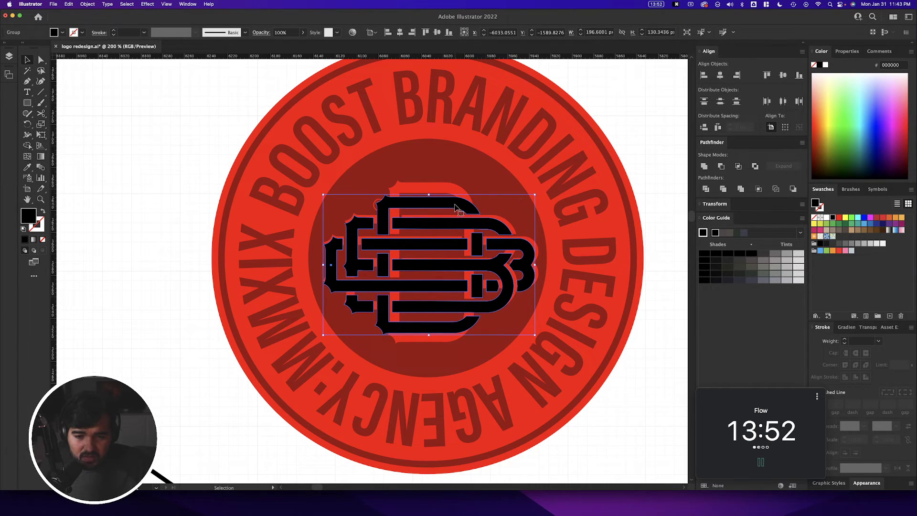
left_click_drag(456, 208, 455, 197)
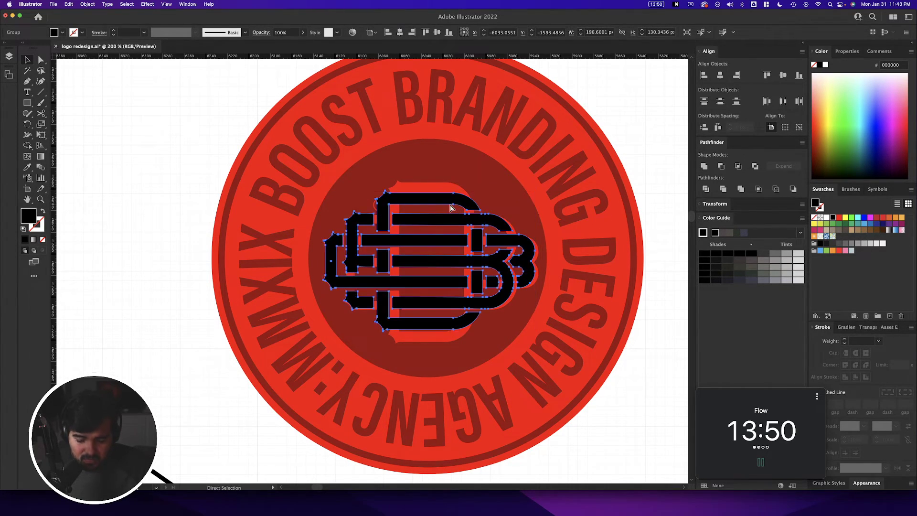
Delete the old monogram from the red badge and put the new monogram in its place.
key("super+x")
left_click(454, 192)
key("super+x")
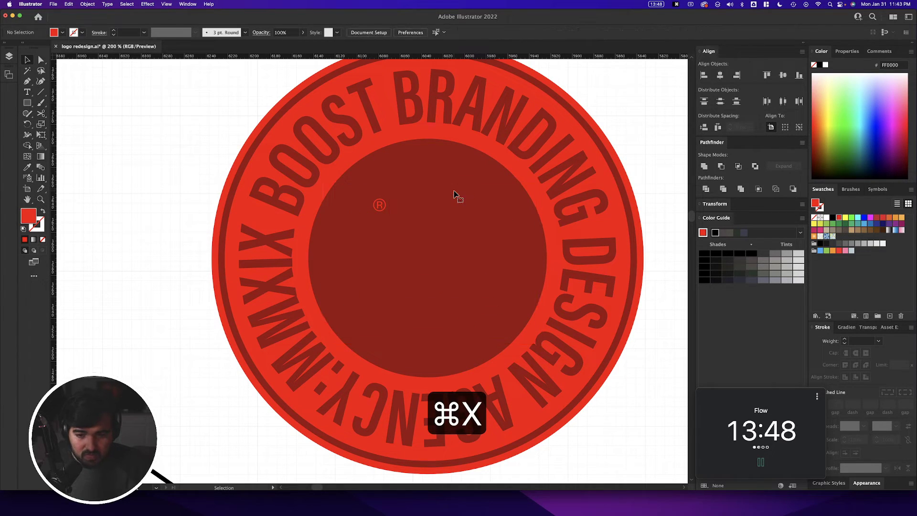
key("super+f")
left_click_drag(448, 204, 452, 203)
Lock the badge's circular lettering and centre the monogram horizontally and vertically on the dark red inner circle.
left_click(372, 201)
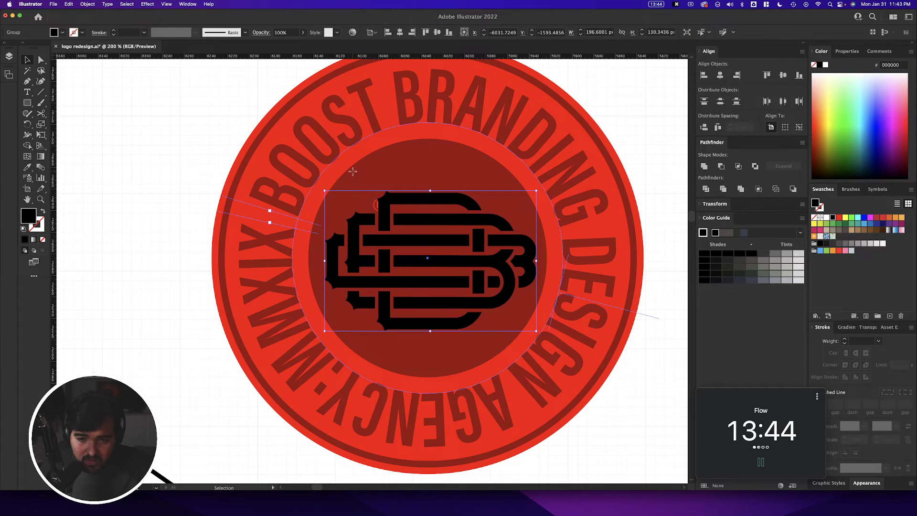
key("super+2")
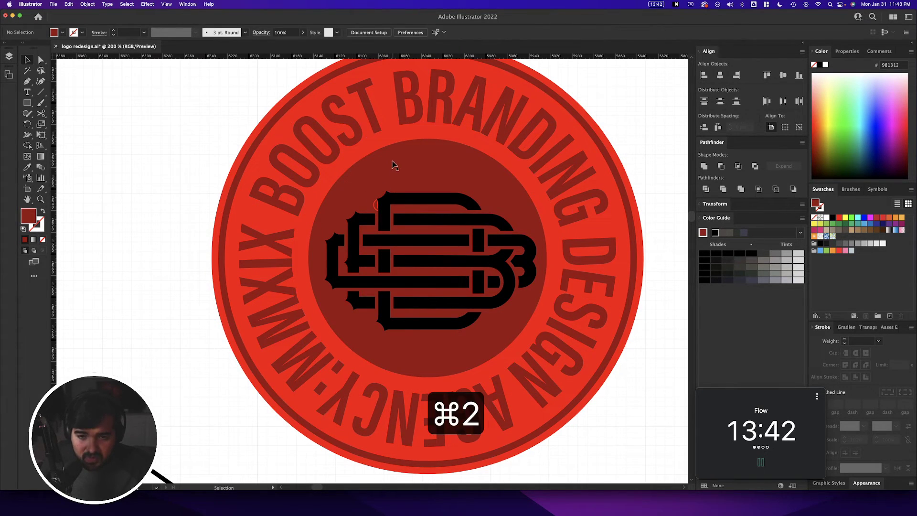
left_click(393, 164)
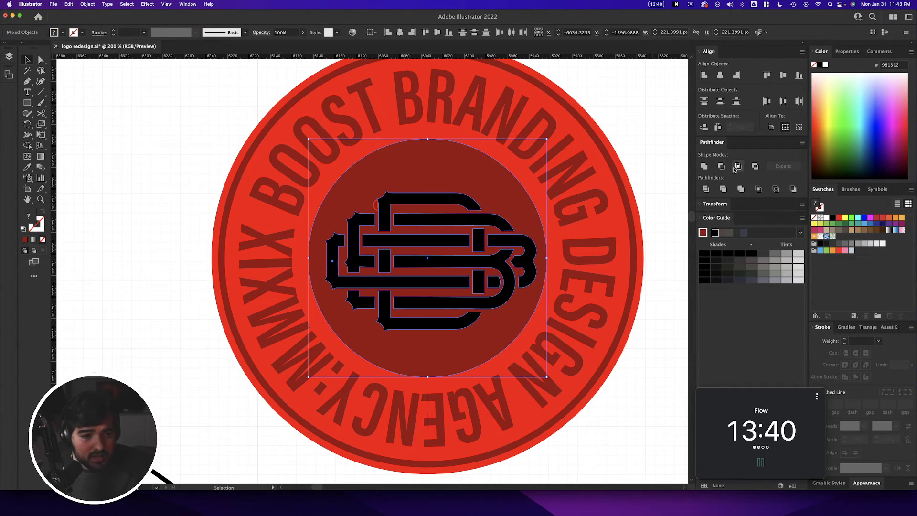
left_click(798, 127)
left_click(480, 166)
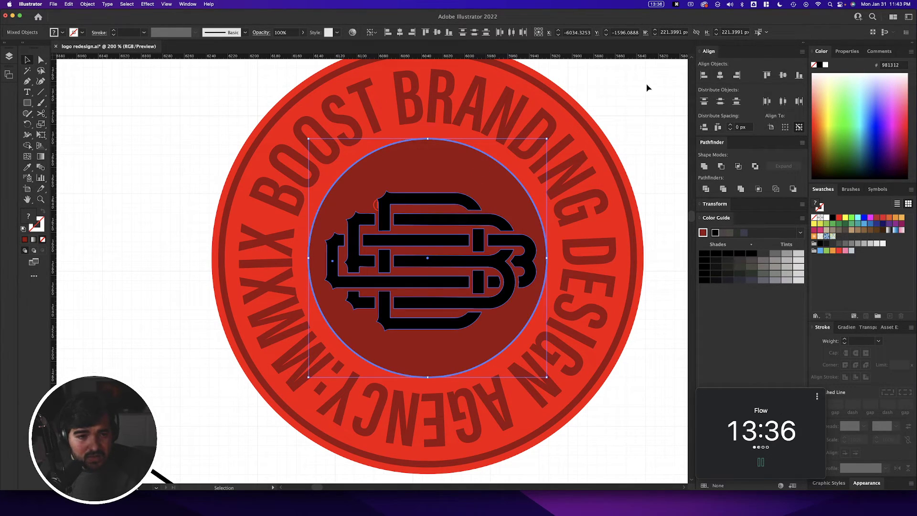
left_click(719, 76)
left_click(782, 76)
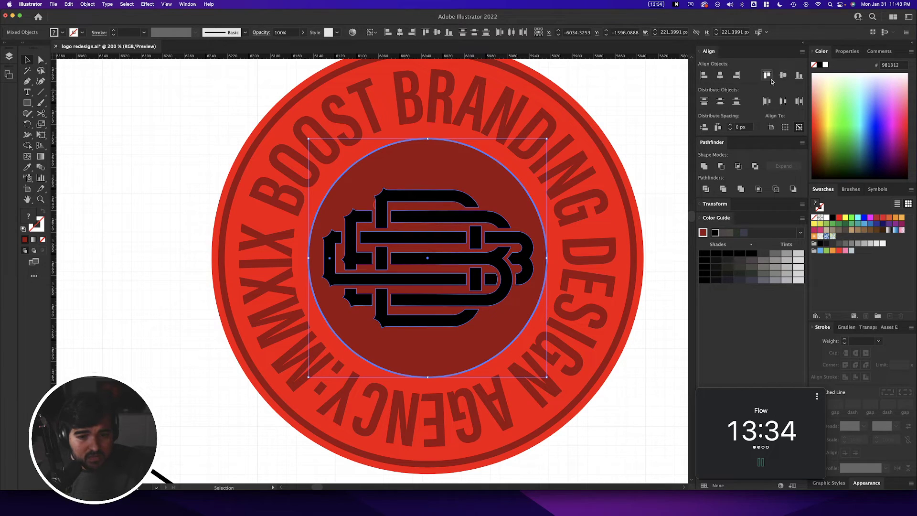
left_click(603, 405)
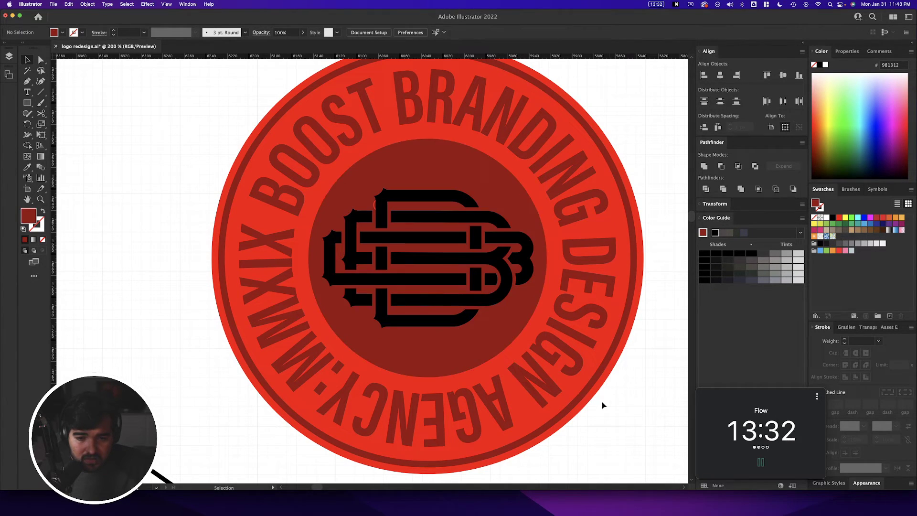
Move the registered trademark symbol off the letter strokes to the gap just outside the monogram's upper-left serif.
left_click(377, 205)
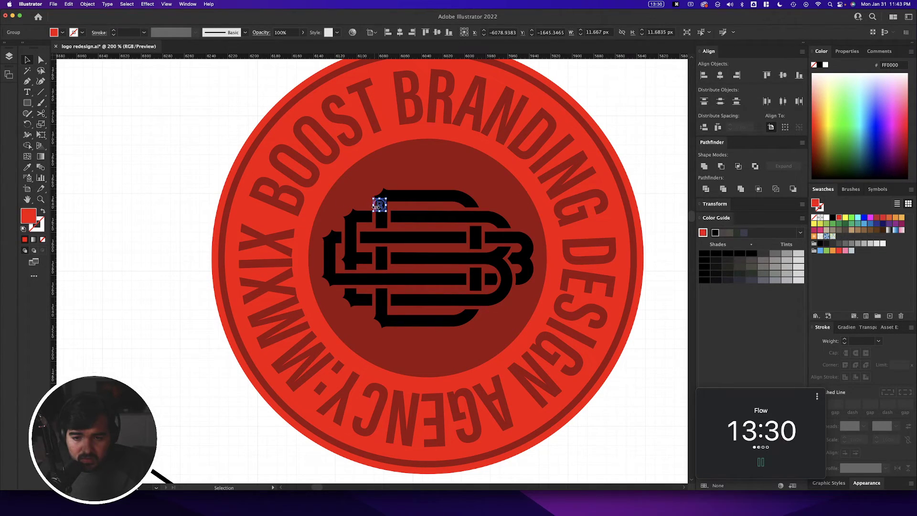
left_click_drag(375, 210, 369, 193)
scroll(361, 207, "up", 4)
scroll(369, 192, "down", 4)
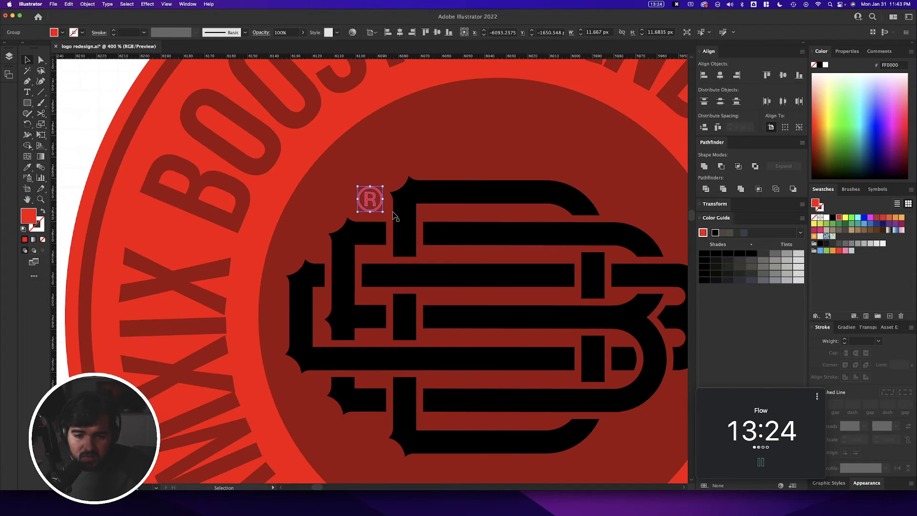
Recolour the black monogram in the centre of the badge to bright red FF0000, sampled from the badge artwork.
left_click(445, 215)
key("i")
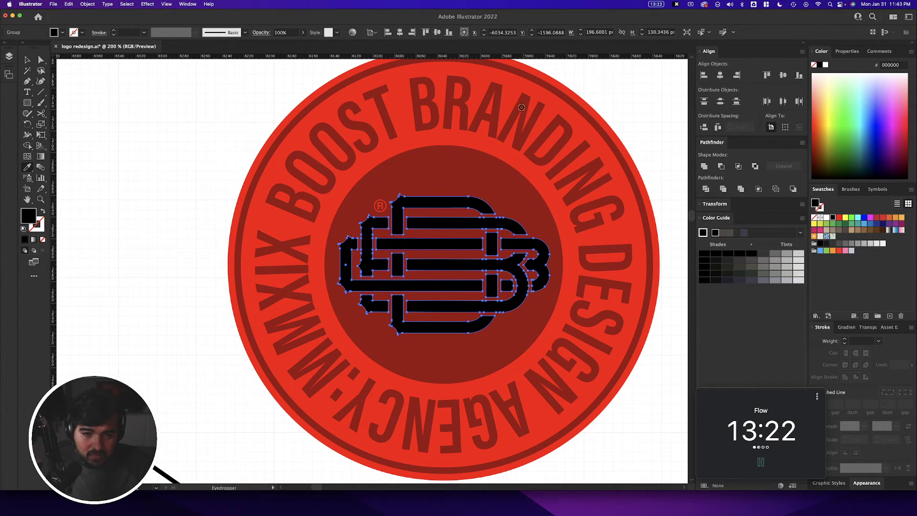
left_click(529, 204)
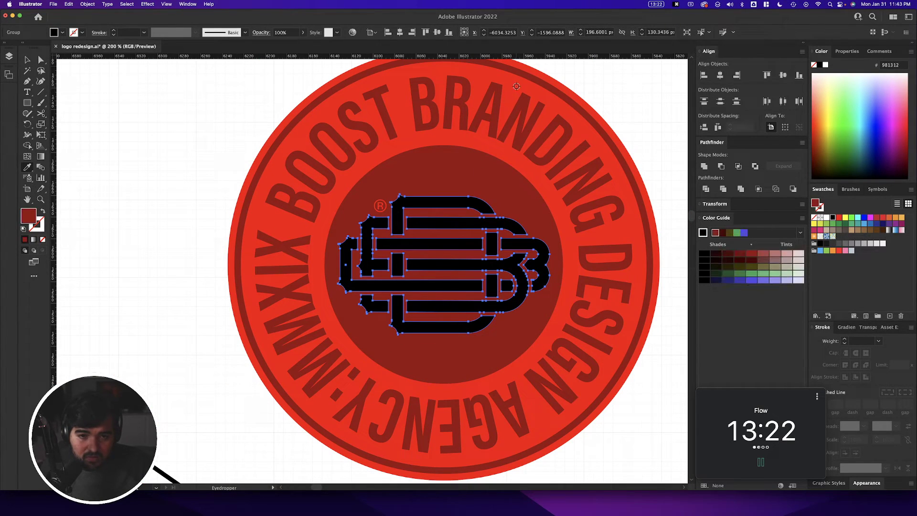
left_click(590, 106)
key("v")
left_click(636, 105)
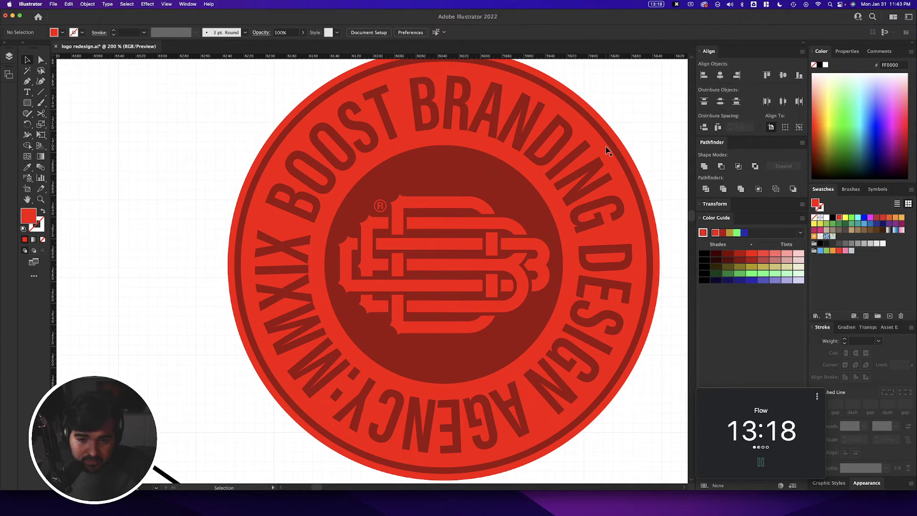
Draw a horizontal line about 169 px wide across the dark red inner circle, just beneath the monogram.
scroll(604, 149, "down", 1)
left_click_drag(529, 225, 367, 233)
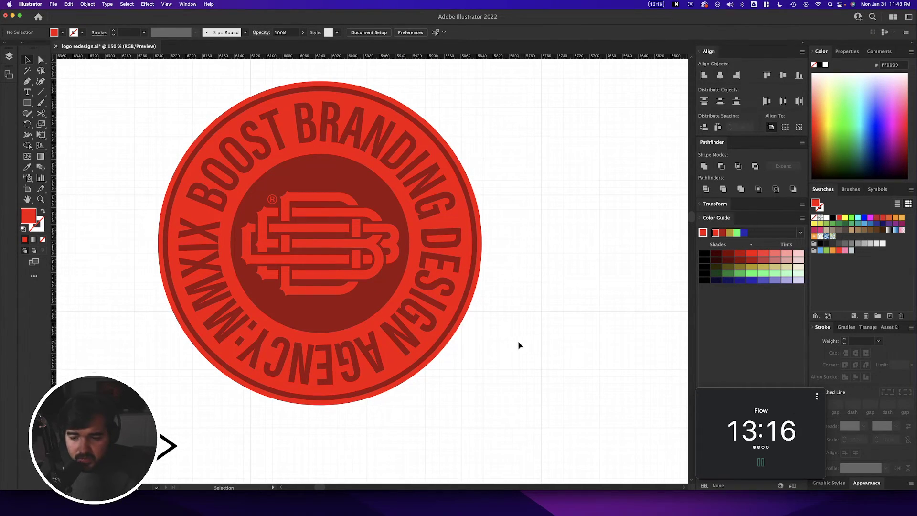
scroll(350, 287, "down", 2)
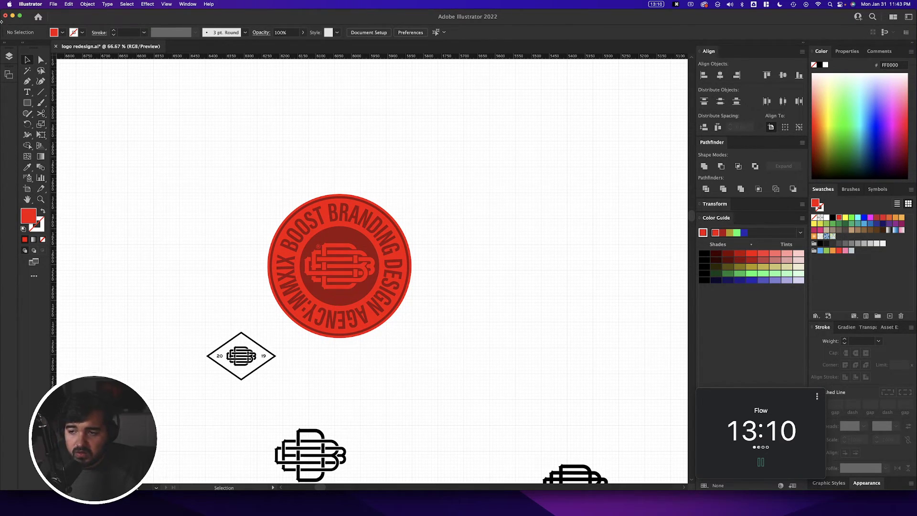
left_click(40, 94)
scroll(334, 275, "up", 2)
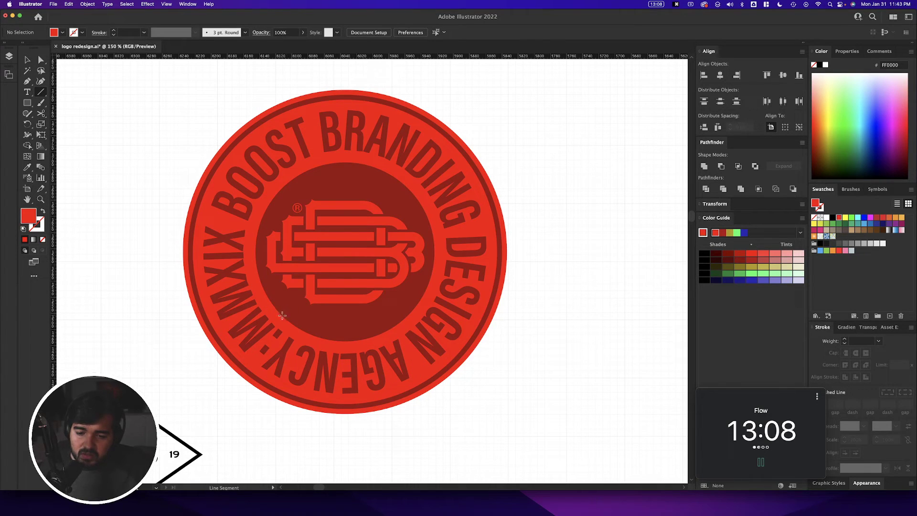
left_click_drag(277, 311, 349, 314)
left_click_drag(406, 316, 414, 315)
key("v")
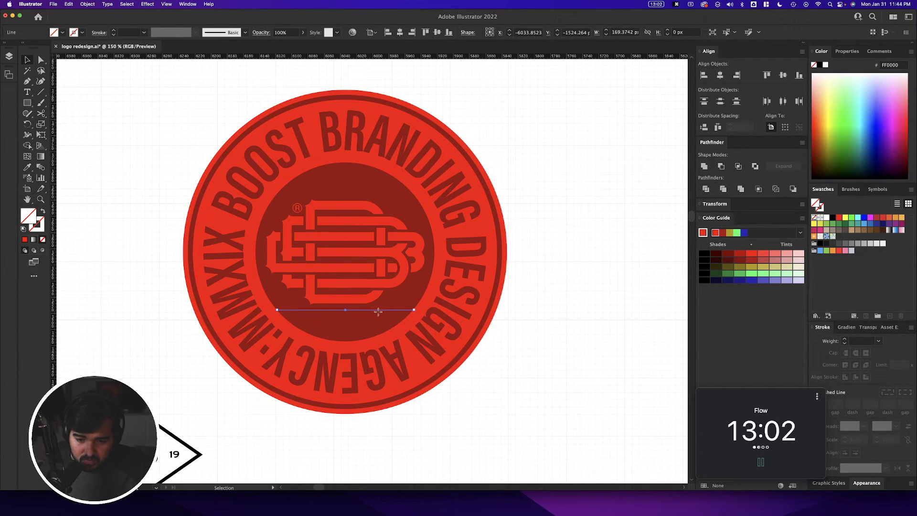
Give the line a bright red 4 pt stroke with no fill and widen it evenly to about 184 px.
key("super+z")
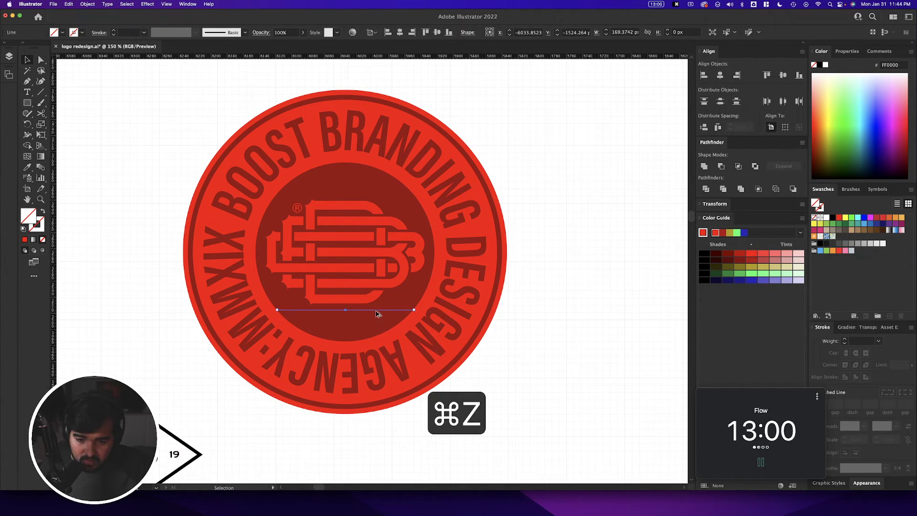
key("d")
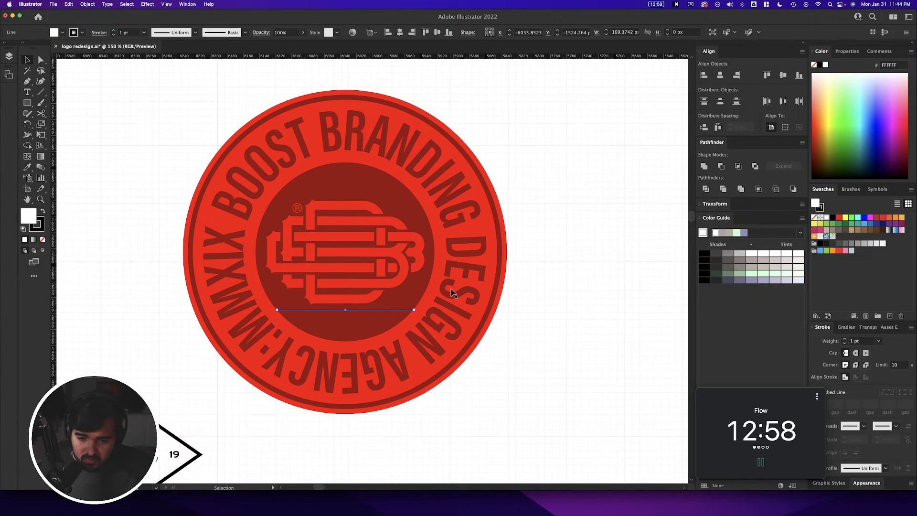
key("i")
left_click(477, 182)
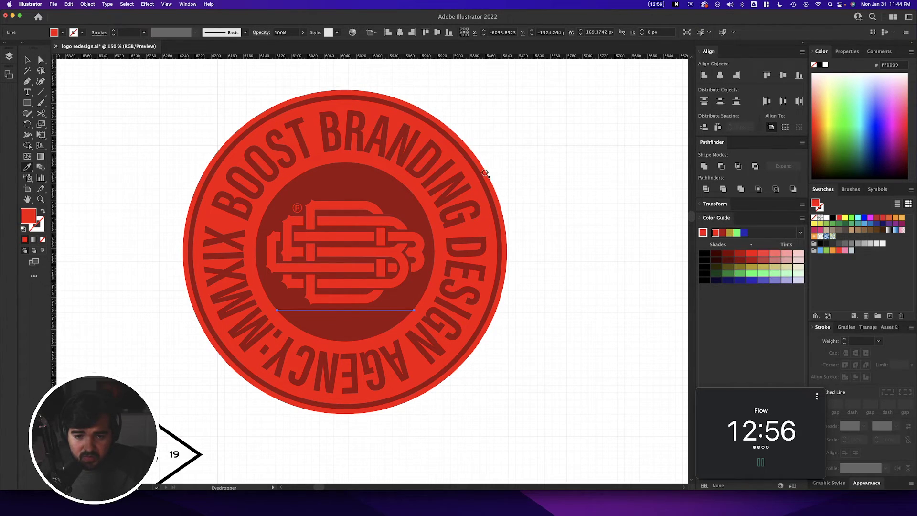
key("v")
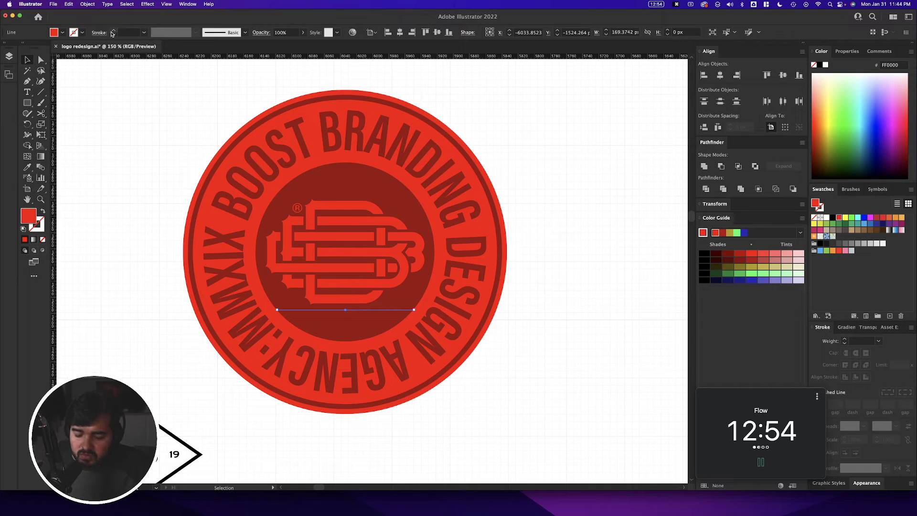
key("shift+x")
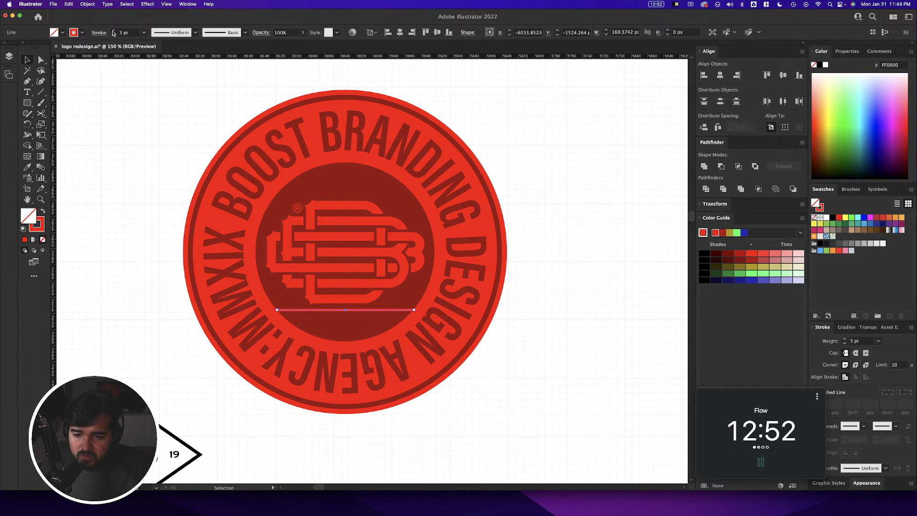
left_click(114, 30)
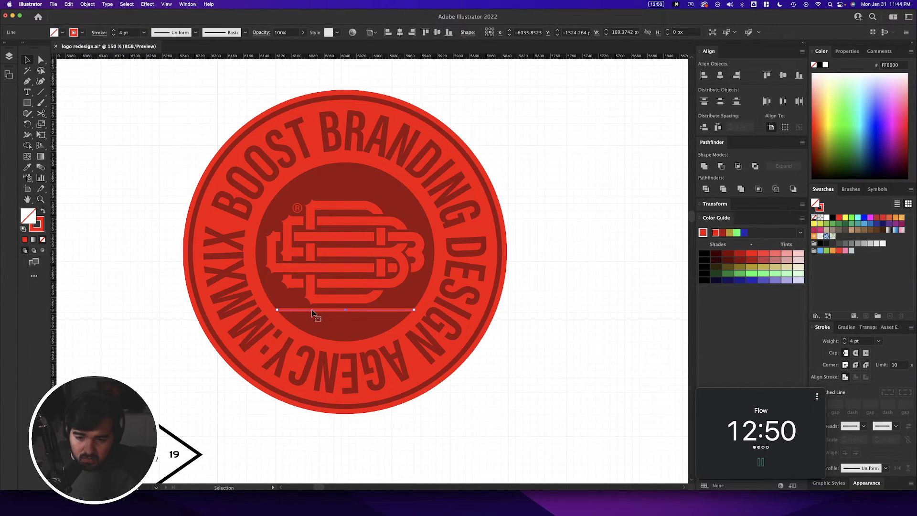
left_click_drag(415, 311, 424, 312)
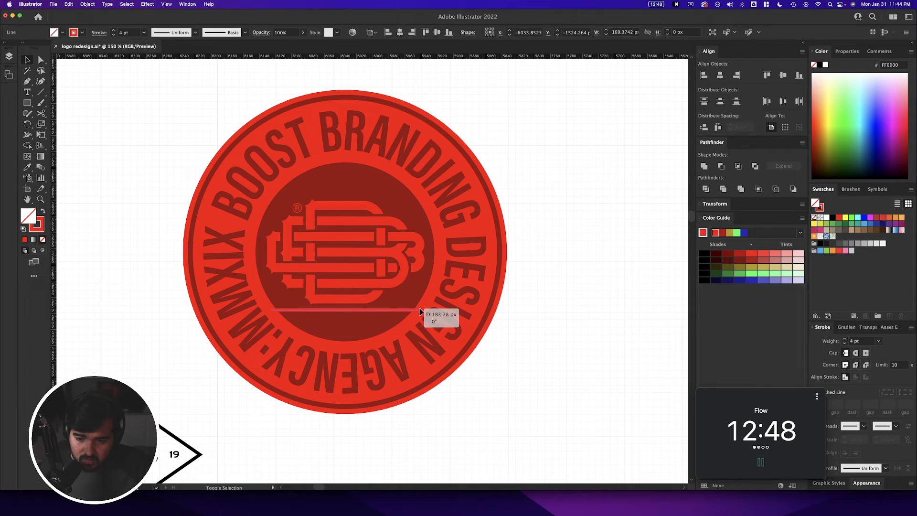
Duplicate the line about 38 px lower, at the inner circle's bottom edge, and set the copy's stroke weight to 0.25 pt.
left_click_drag(333, 312, 336, 340)
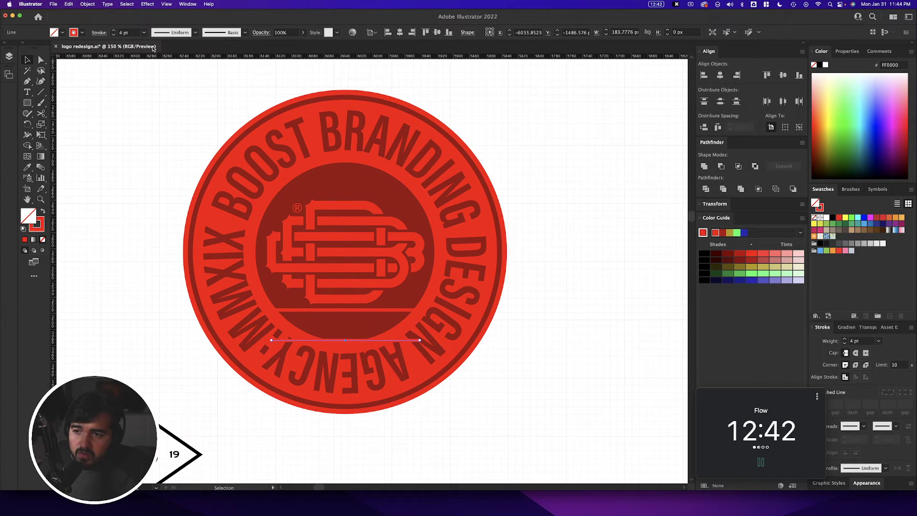
left_click(143, 33)
left_click(159, 42)
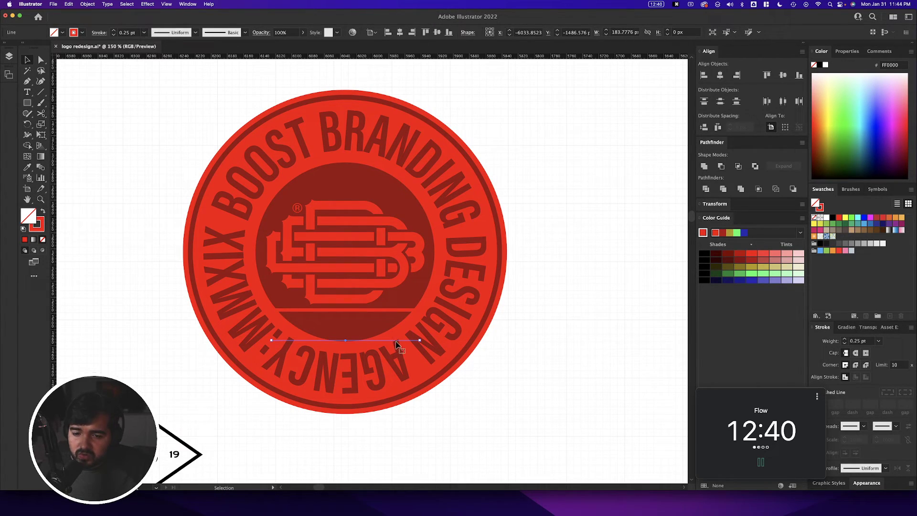
Make a blend between the thick line beneath the monogram and its thin copy at the circle's lower edge.
left_click(360, 311, "shift")
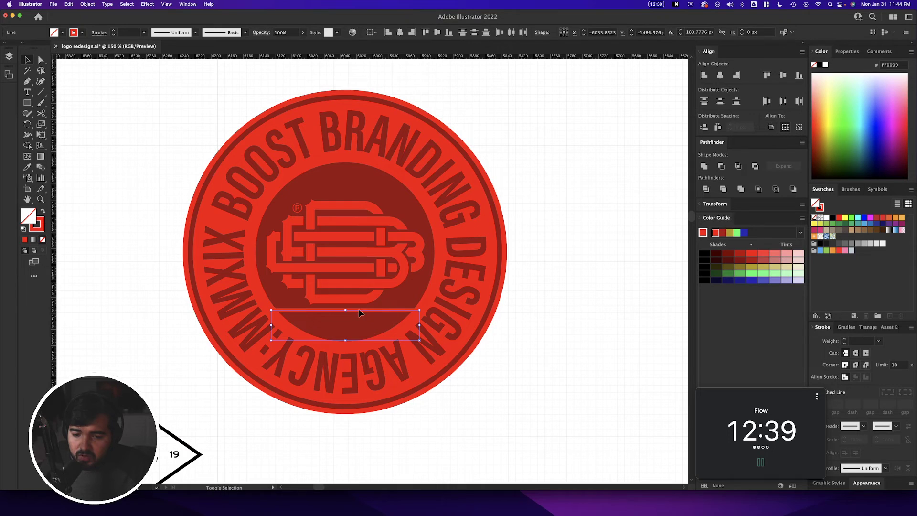
left_click(85, 4)
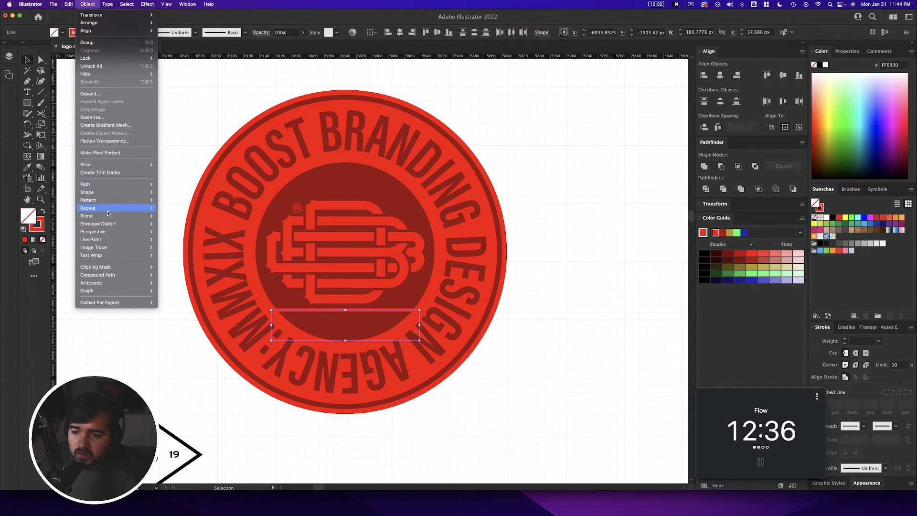
mouse_move(111, 219)
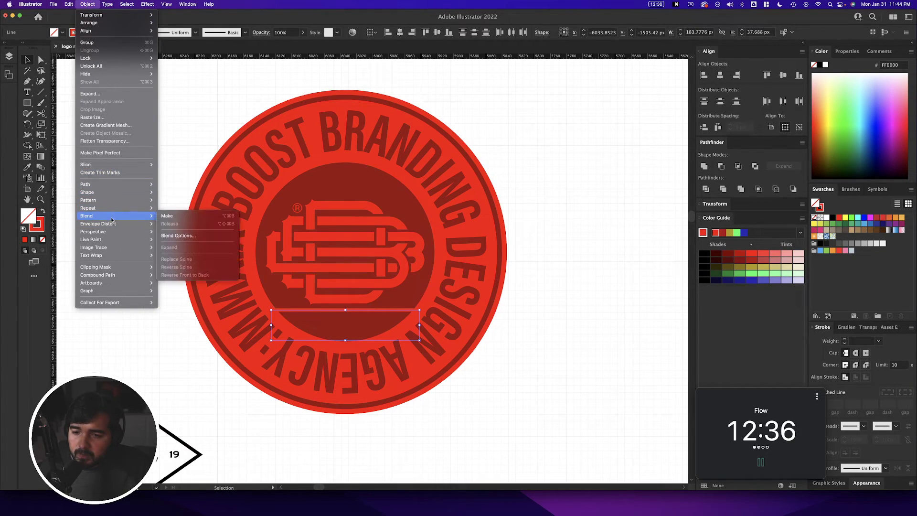
left_click(181, 216)
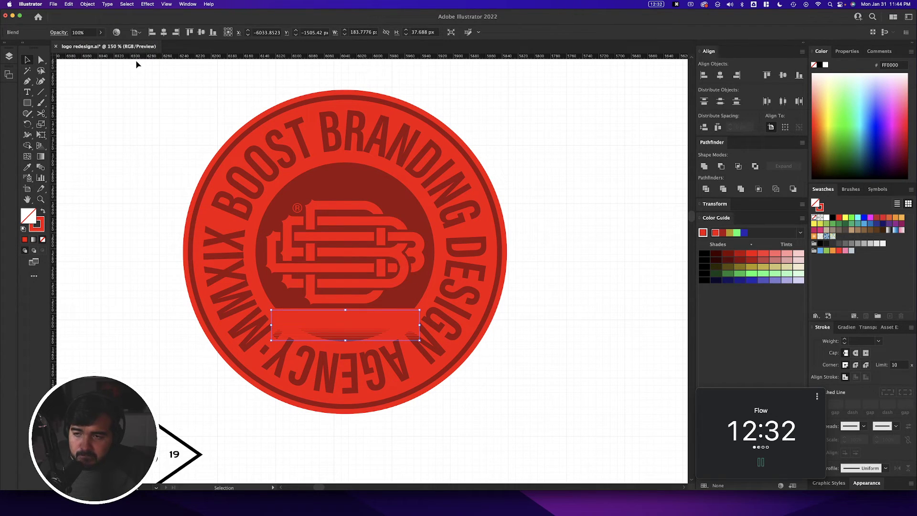
Set the line blend's spacing to Specified Steps with 6 steps.
left_click(87, 3)
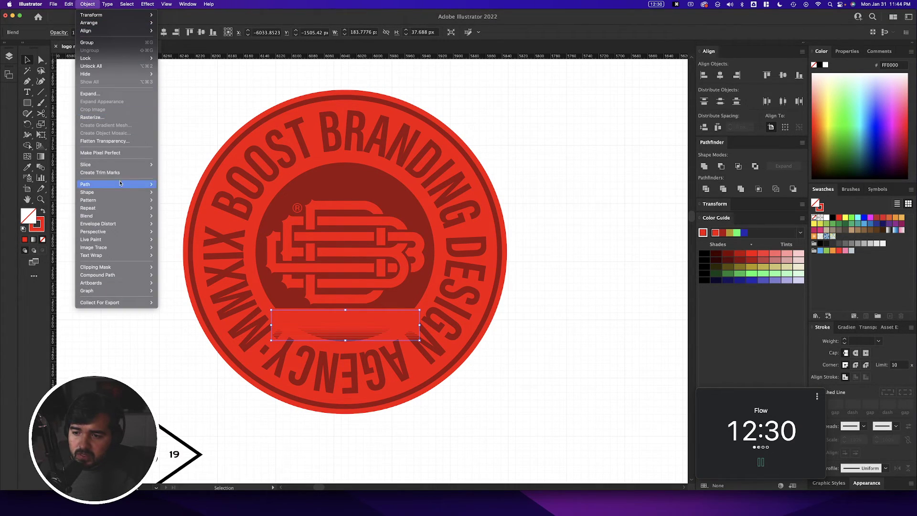
mouse_move(125, 216)
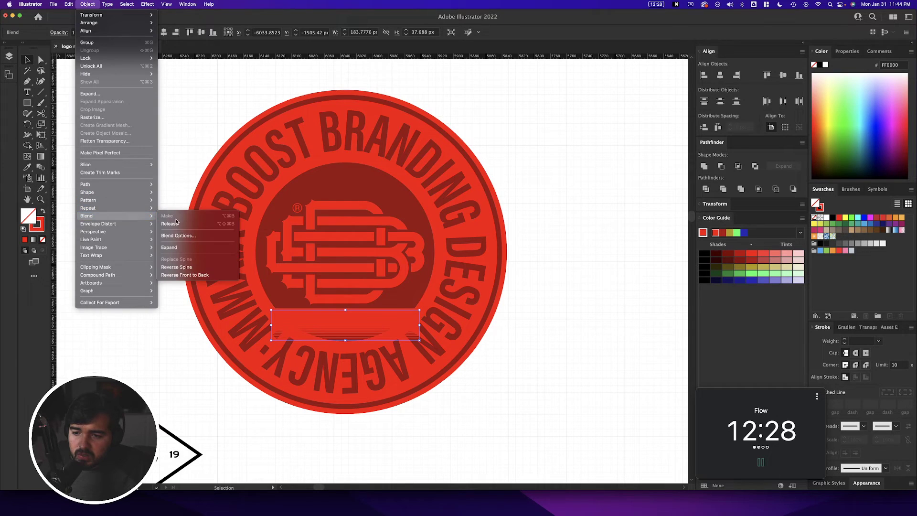
left_click(181, 238)
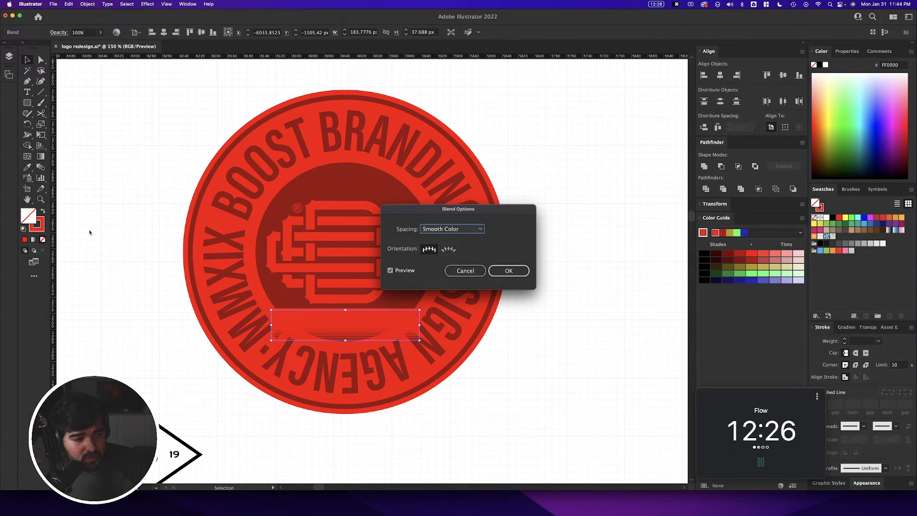
left_click(452, 230)
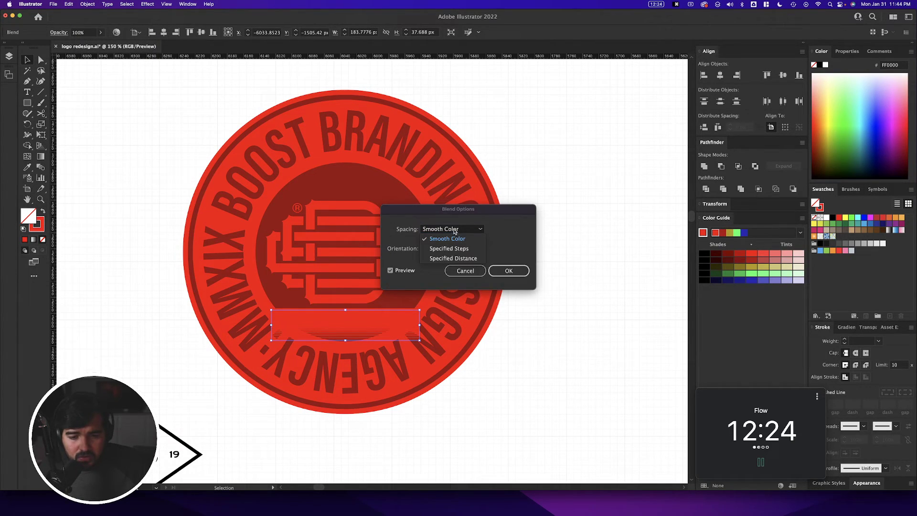
left_click(451, 241)
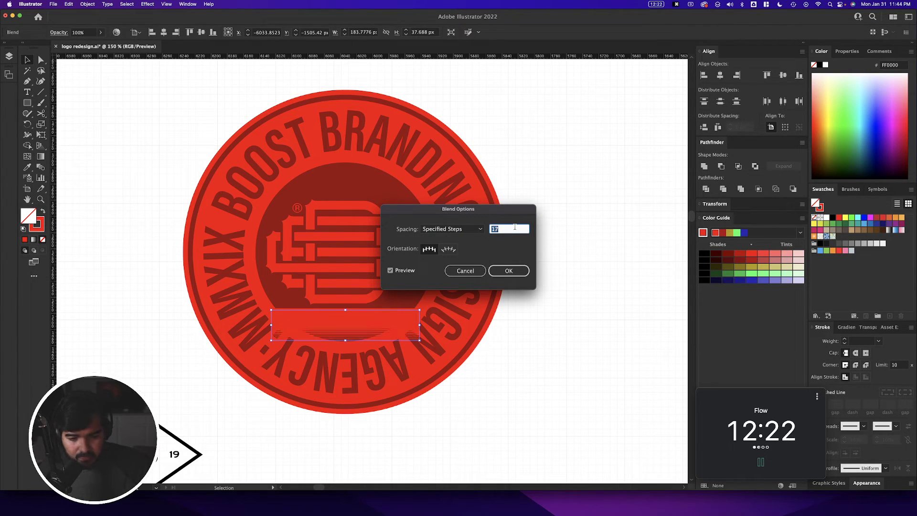
key("Down")
key("Down")
key("Down")
key("Down")
key("Down")
key("Down")
key("Down")
key("Down")
key("Down")
key("Down")
key("Down")
key("Down")
key("Down")
key("Down")
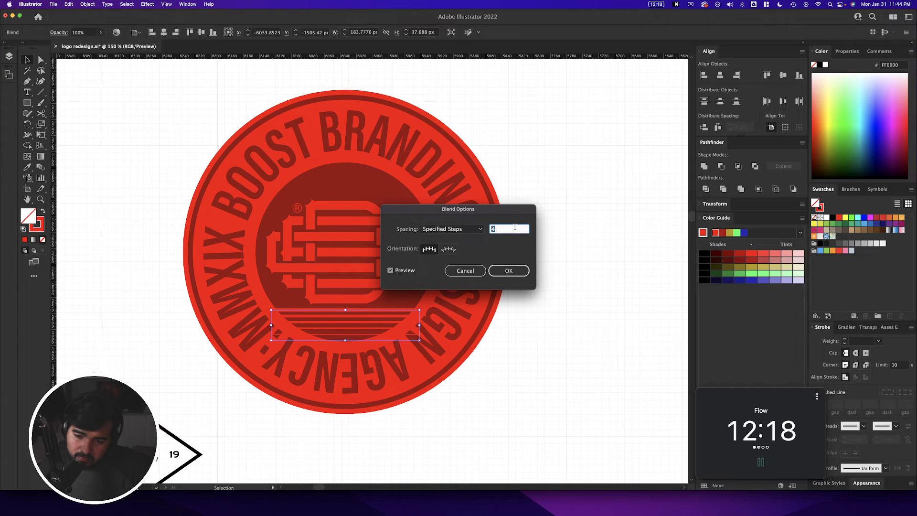
key("Up")
key("Up")
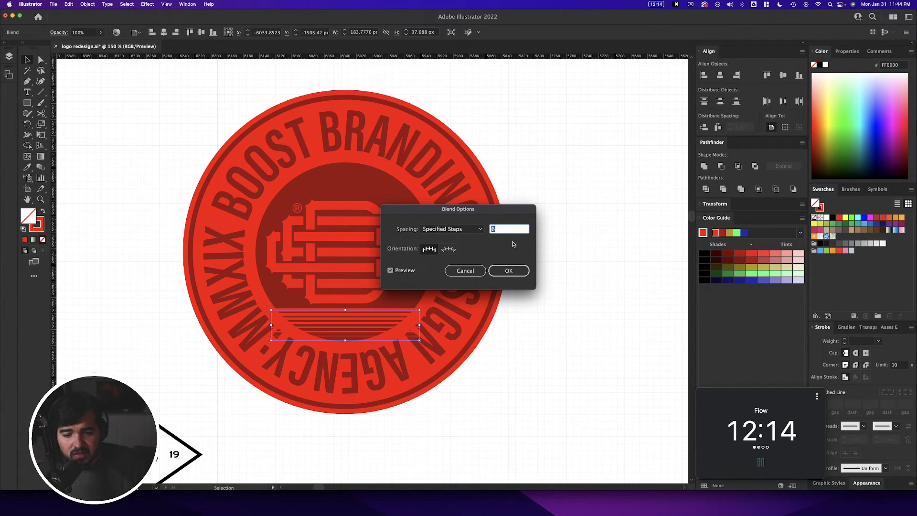
left_click(509, 270)
left_click(561, 341)
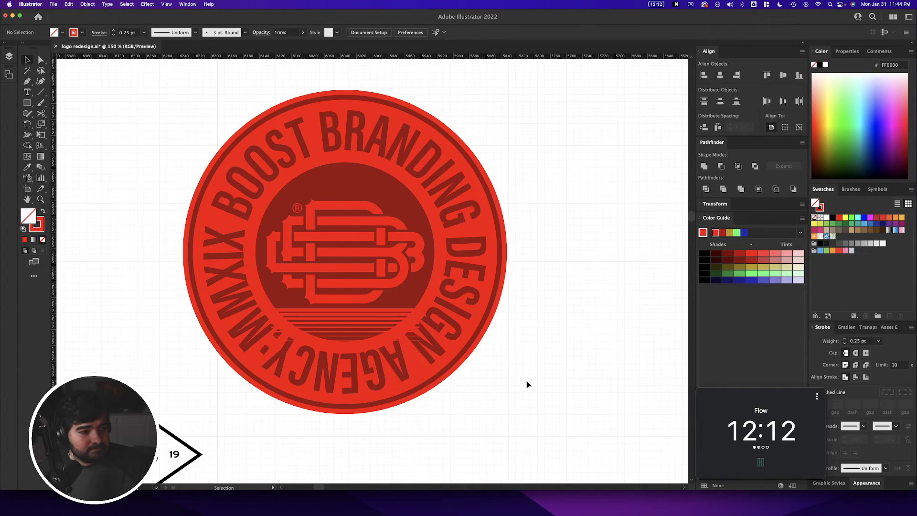
Undo the line blend so that no stripes remain beneath the monogram.
left_click(384, 320)
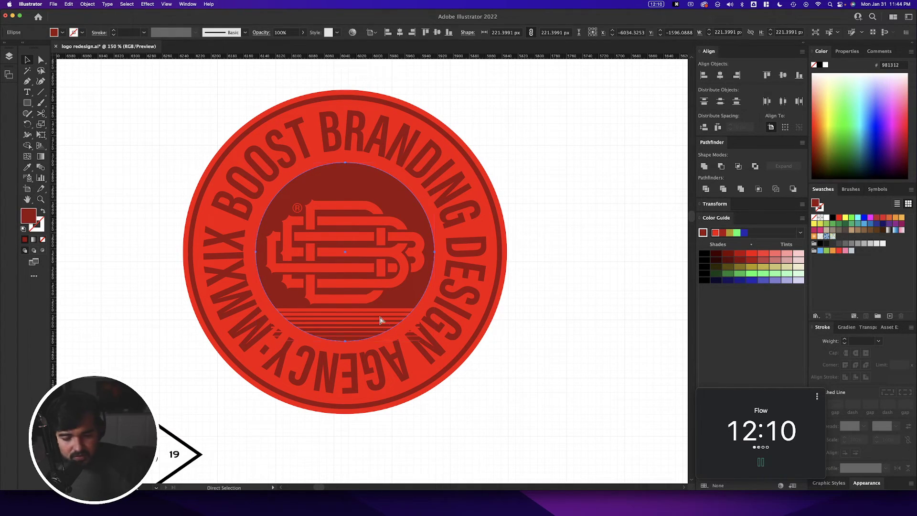
key("super+z")
key("super+z")
key("super+z")
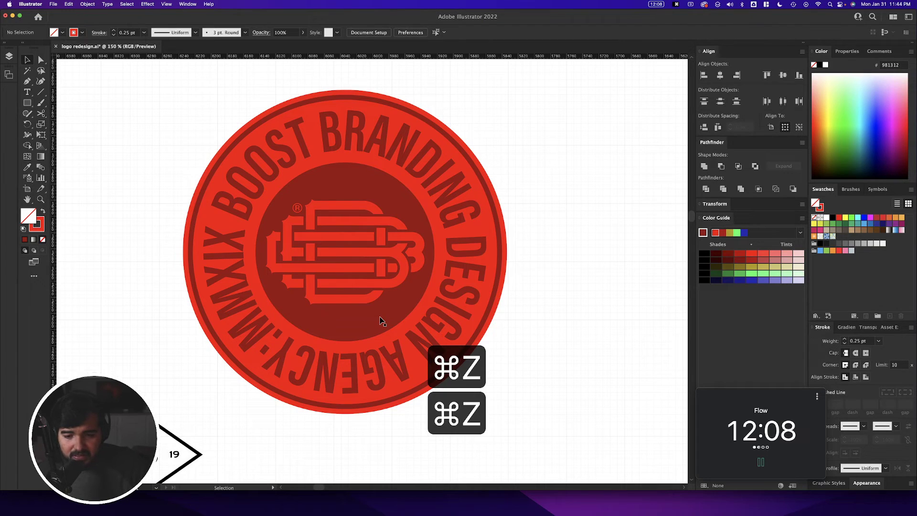
Copy the monogram from the diamond badge to the empty canvas area beside the red circular badge.
scroll(548, 348, "down", 5)
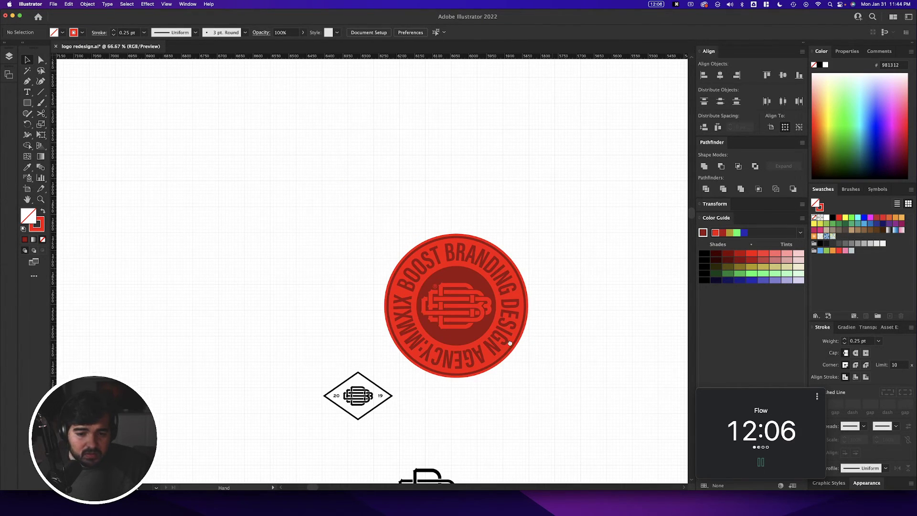
left_click_drag(544, 352, 459, 315)
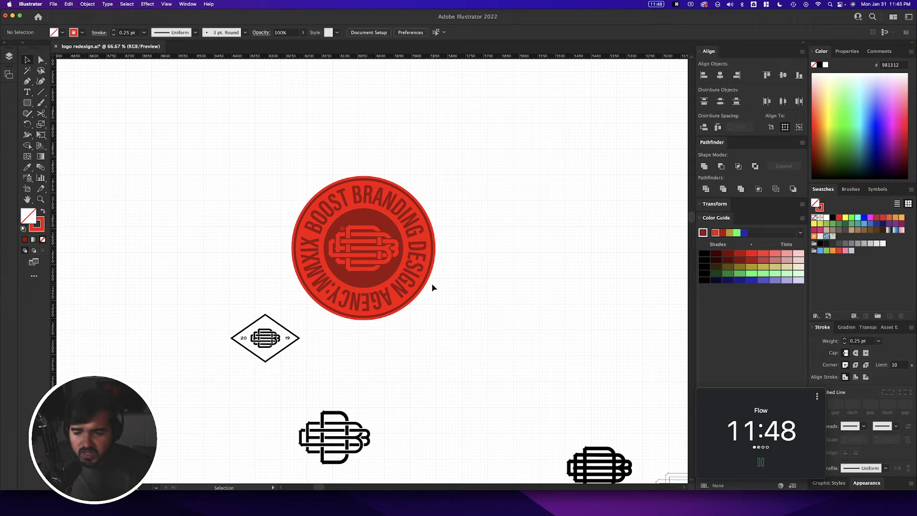
left_click_drag(267, 340, 440, 247)
left_click(579, 256)
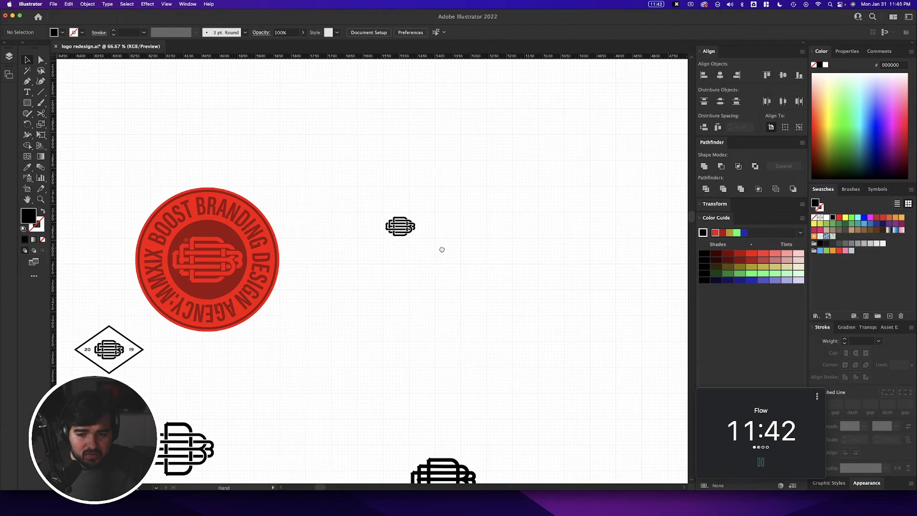
scroll(497, 246, "up", 3)
left_click_drag(278, 240, 479, 309)
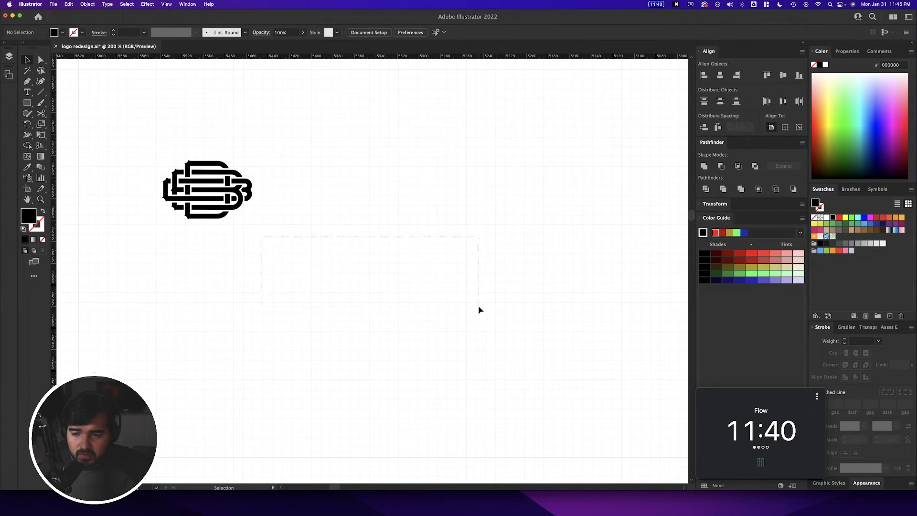
scroll(443, 305, "left", 3)
scroll(443, 306, "down", 1)
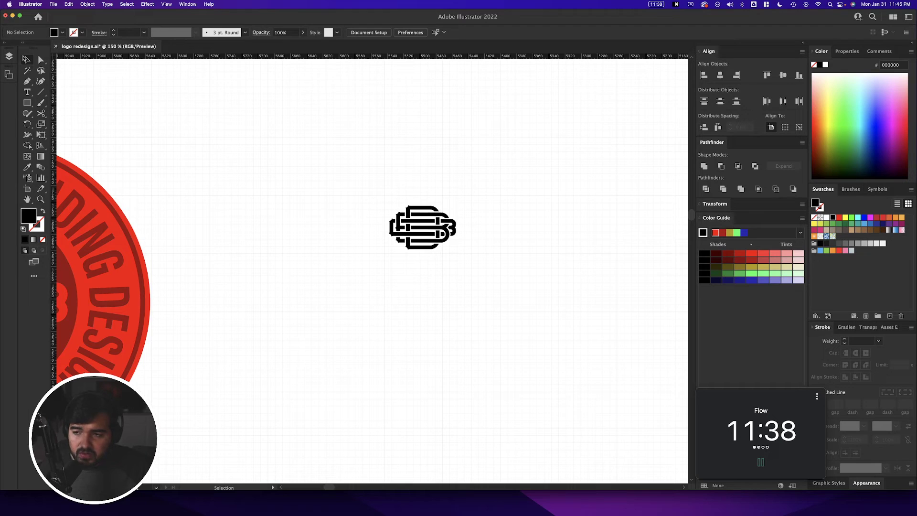
Add the text "BOOST BRANDING" in black, scale it down to about the monogram's width and place it just below the monogram.
left_click(27, 92)
left_click(387, 271)
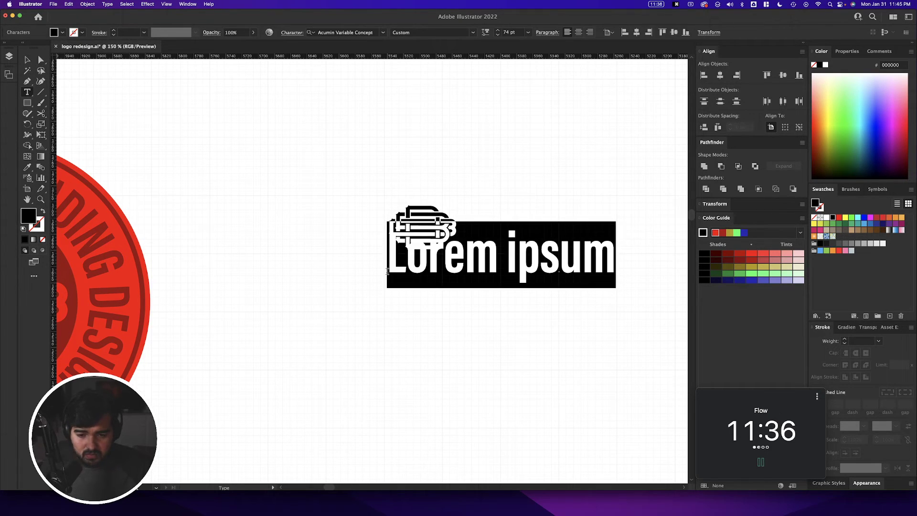
type("BOOST ")
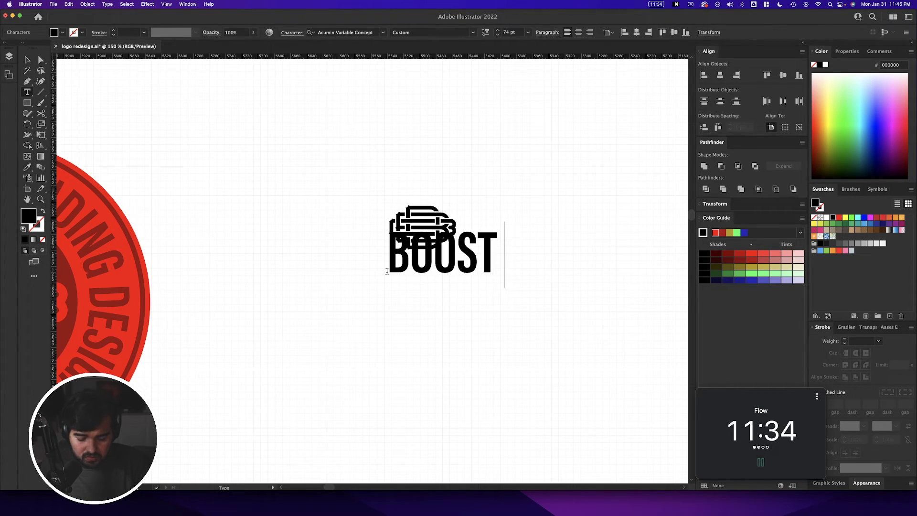
type("BRANDING")
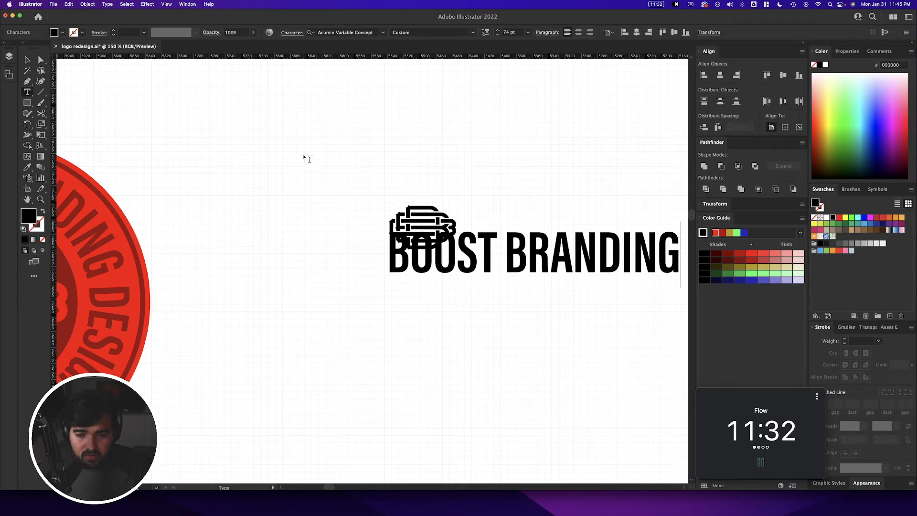
left_click(27, 59)
left_click_drag(482, 266, 392, 293)
left_click_drag(446, 315, 429, 262)
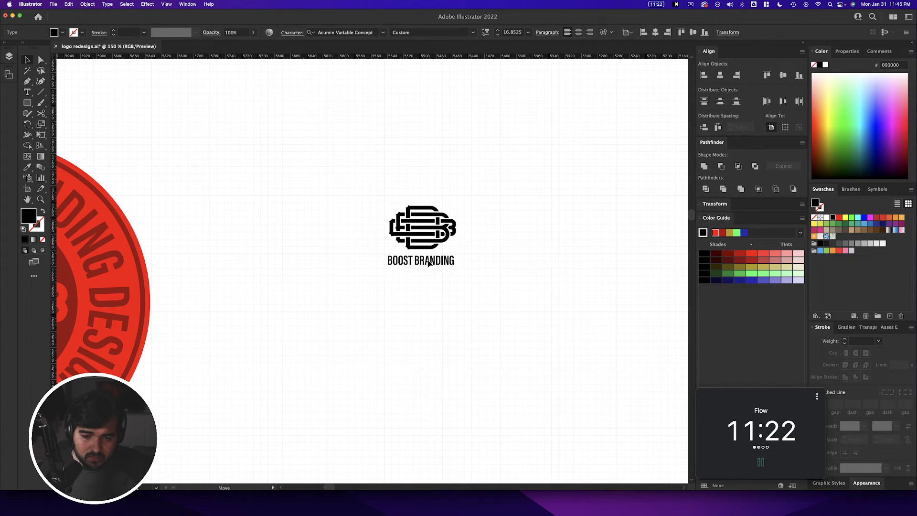
left_click_drag(429, 268, 428, 268)
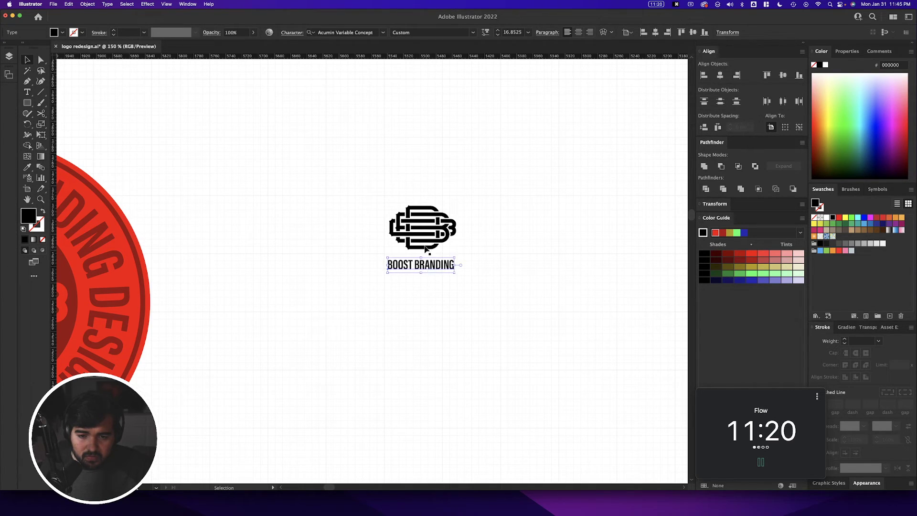
Move the monogram up away from the text and shrink it to about 72 px wide.
left_click(421, 234)
left_click_drag(402, 228, 398, 219)
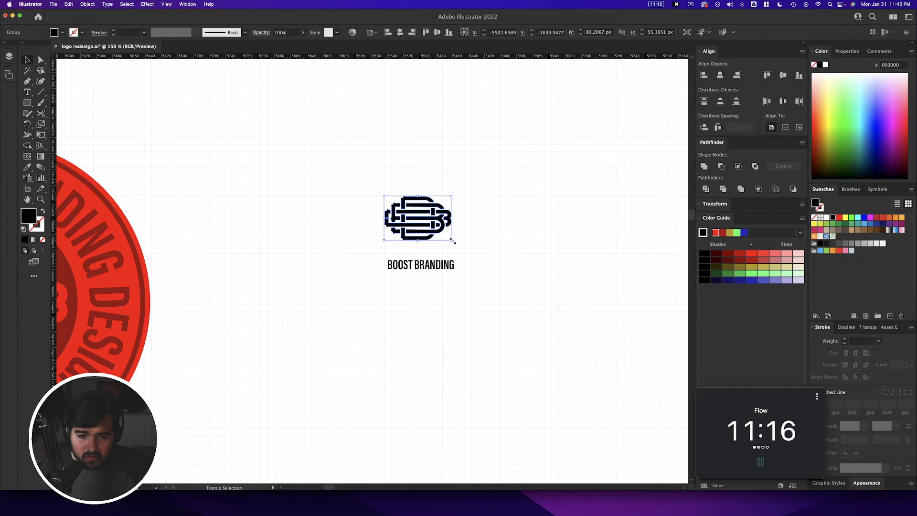
left_click_drag(452, 241, 443, 235)
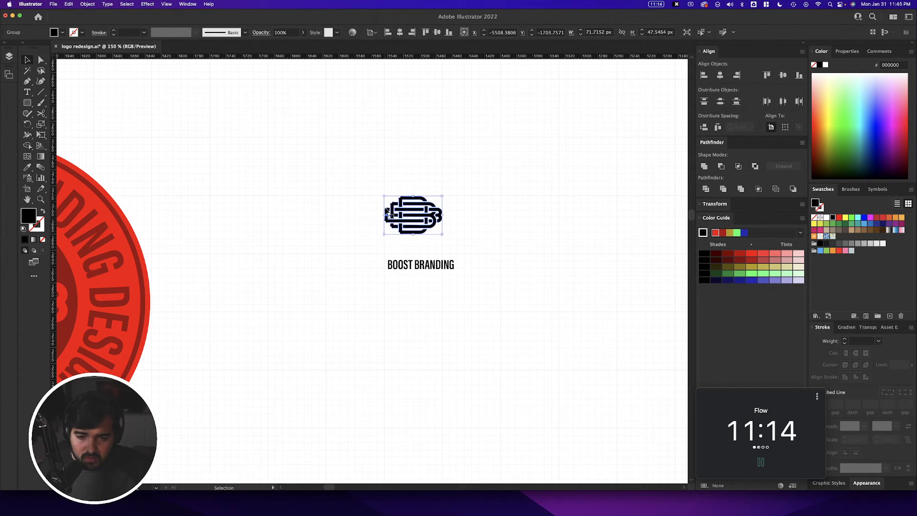
scroll(387, 213, "up", 2)
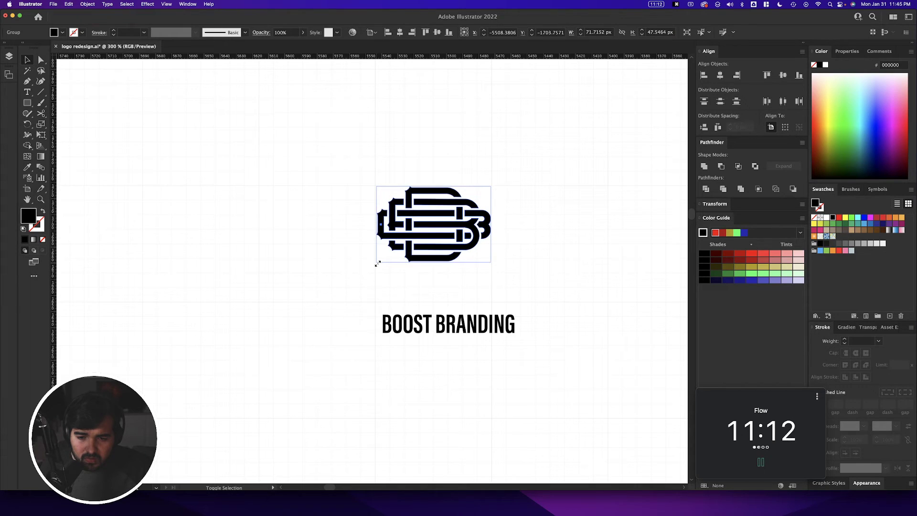
Shrink the monogram further and fit the BOOST BRANDING text directly beneath it at the monogram's width.
left_click_drag(377, 264, 376, 263)
left_click_drag(492, 186, 447, 213)
left_click_drag(428, 331, 420, 275)
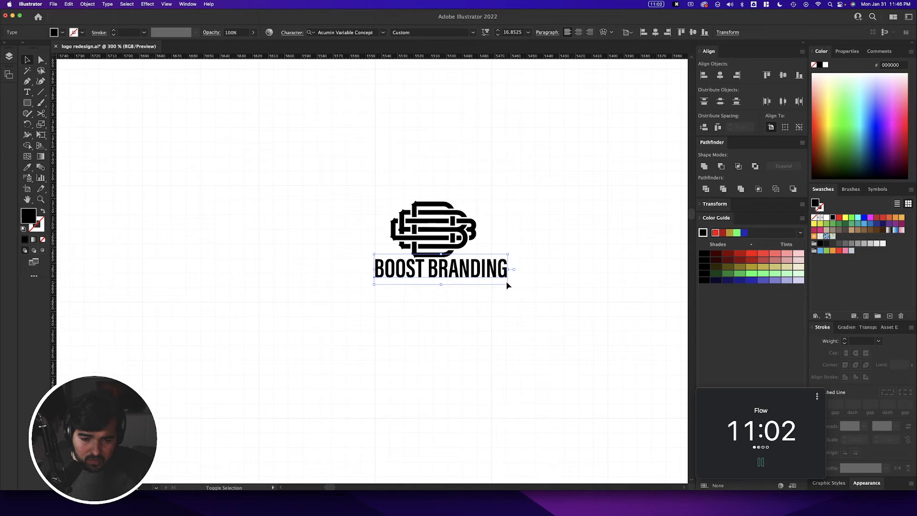
left_click_drag(509, 285, 436, 279)
Change the font of the BOOST BRANDING text to Aktiv Grotesk.
left_click(345, 32)
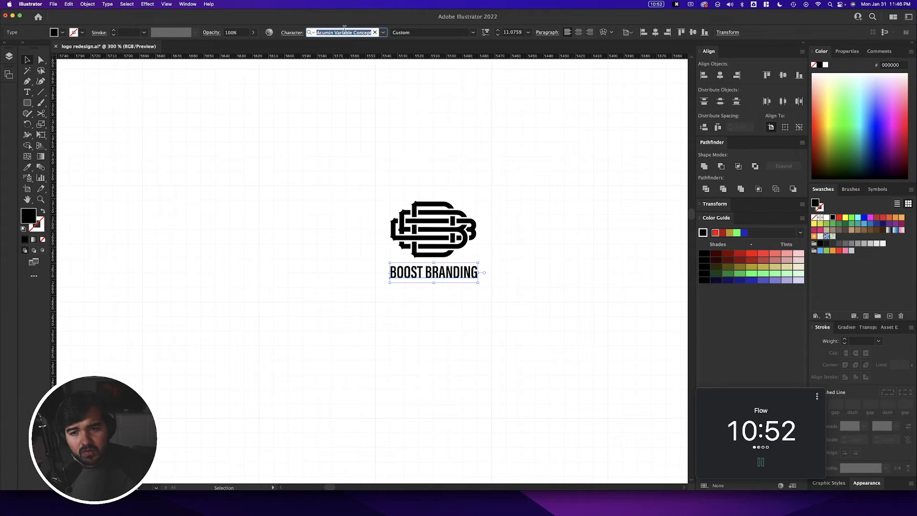
type("SA")
key("BackSpace")
key("BackSpace")
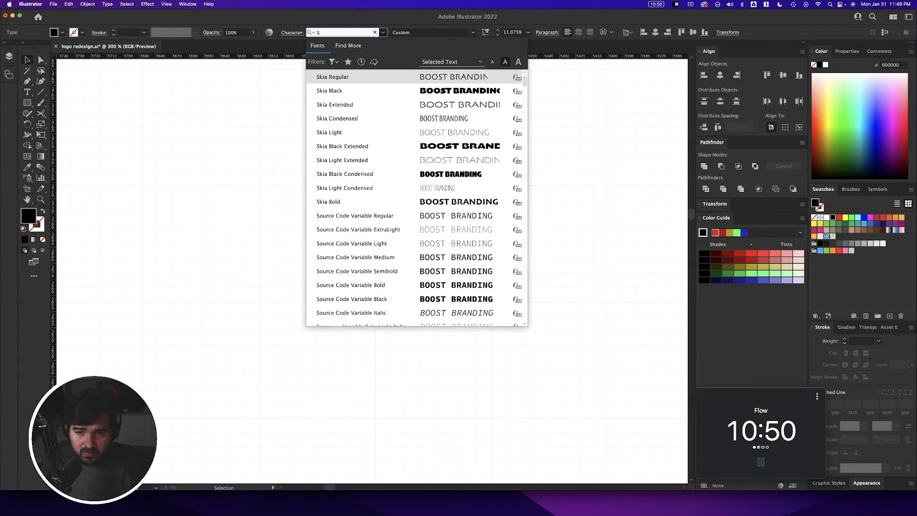
type("AKTIV GRT")
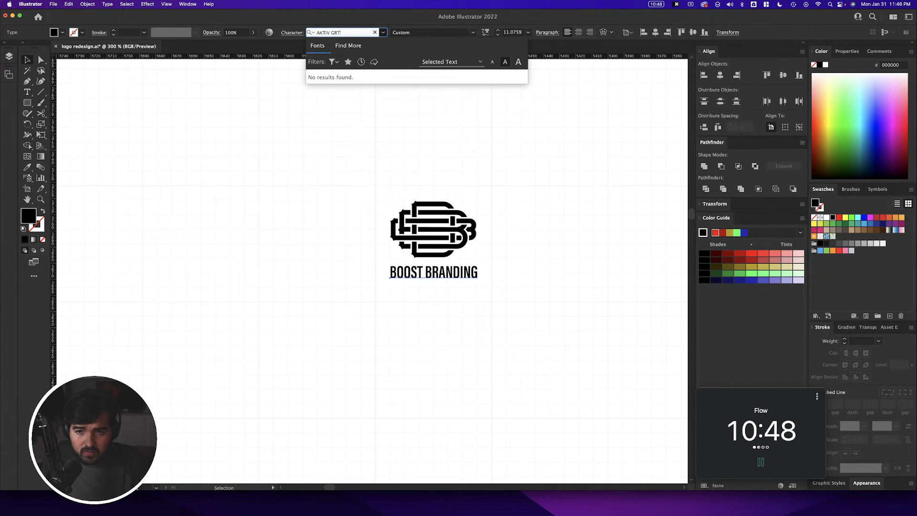
key("BackSpace")
key("super+a")
type("akti")
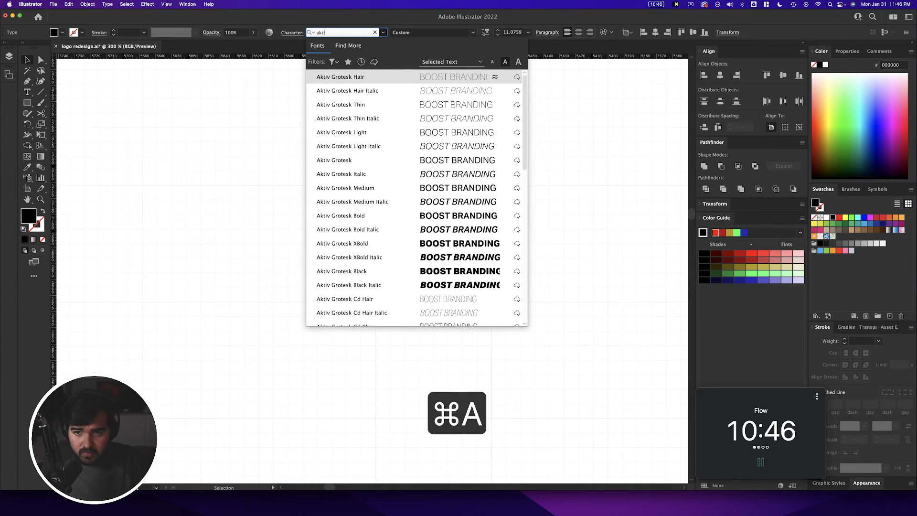
type("v grotesk")
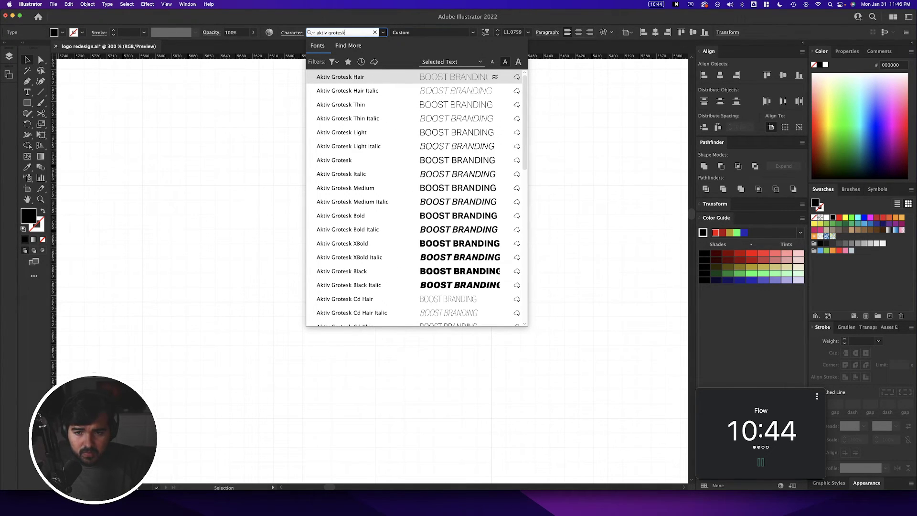
key("Return")
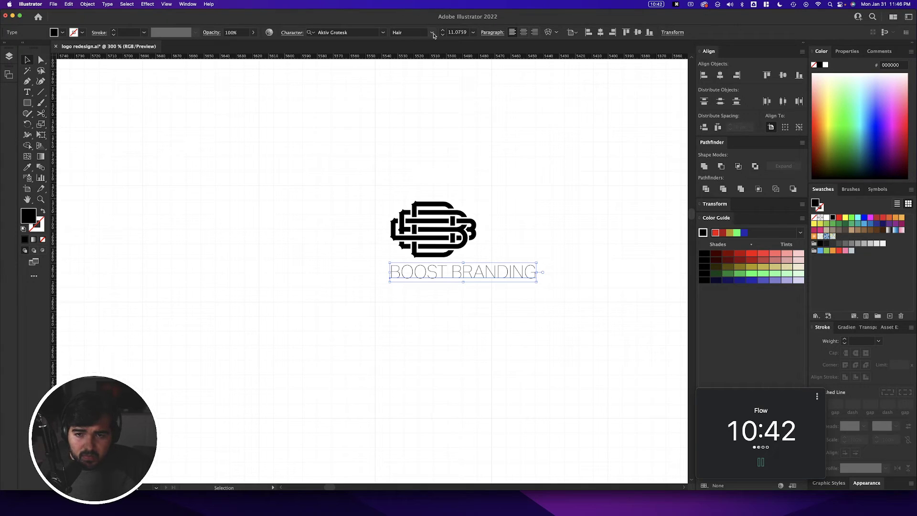
Set the Aktiv Grotesk text to Bold and centre it beneath the monogram.
left_click(430, 32)
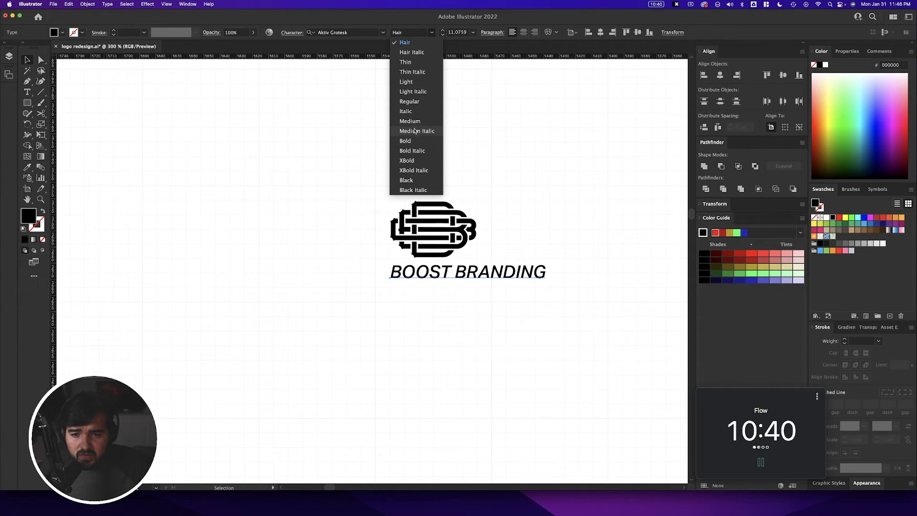
left_click(412, 141)
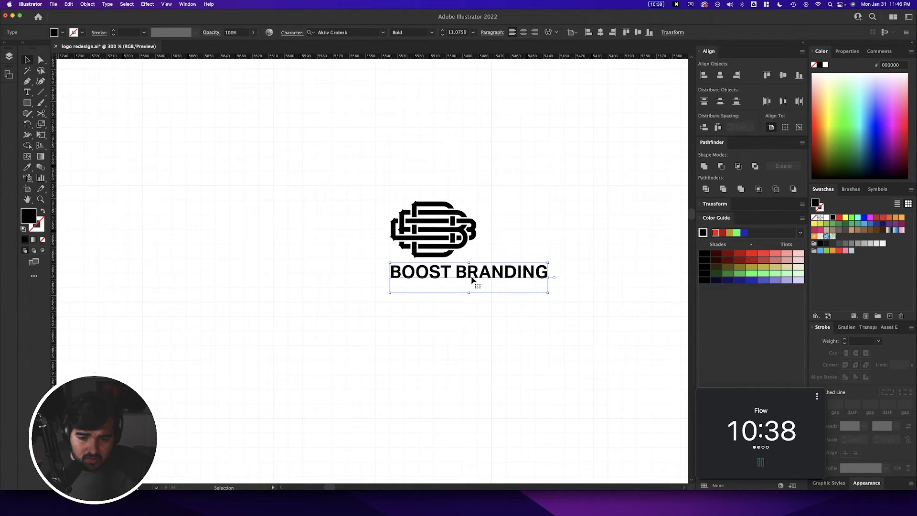
left_click_drag(471, 280, 461, 281)
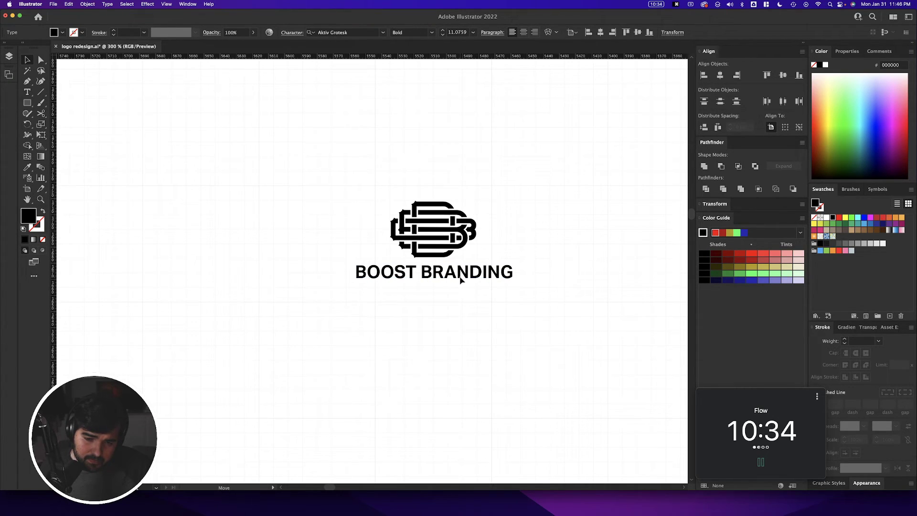
Undo the Aktiv Grotesk font change, bold style and repositioning of the BOOST BRANDING text.
key("super+z")
key("super+z")
key("super+z")
key("super+z")
key("super+z")
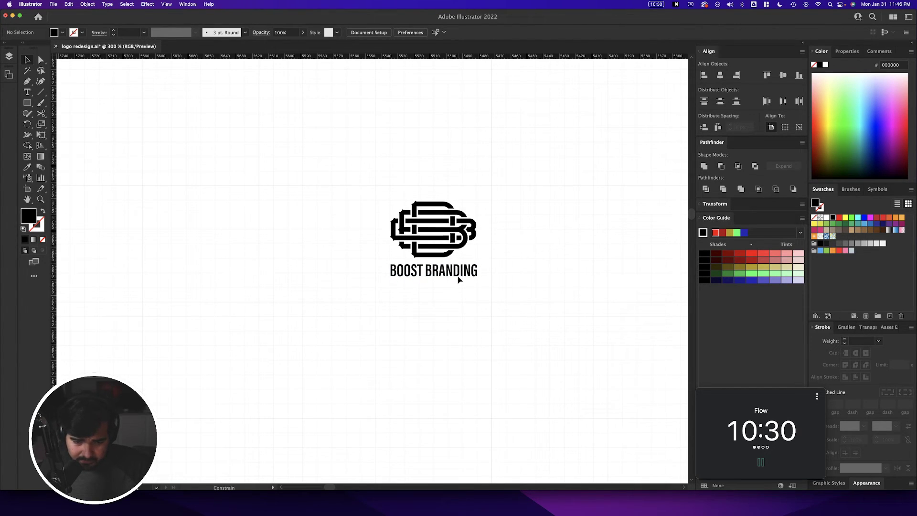
Scale the BOOST BRANDING text to about 10.7 pt and position it slightly lower beneath the monogram.
left_click(437, 281)
left_click_drag(434, 283, 437, 276)
left_click(436, 279, "shift")
Set the BOOST BRANDING text's variable font weight to 764 and width to 61, and shift it back beneath the monogram.
left_click(486, 32)
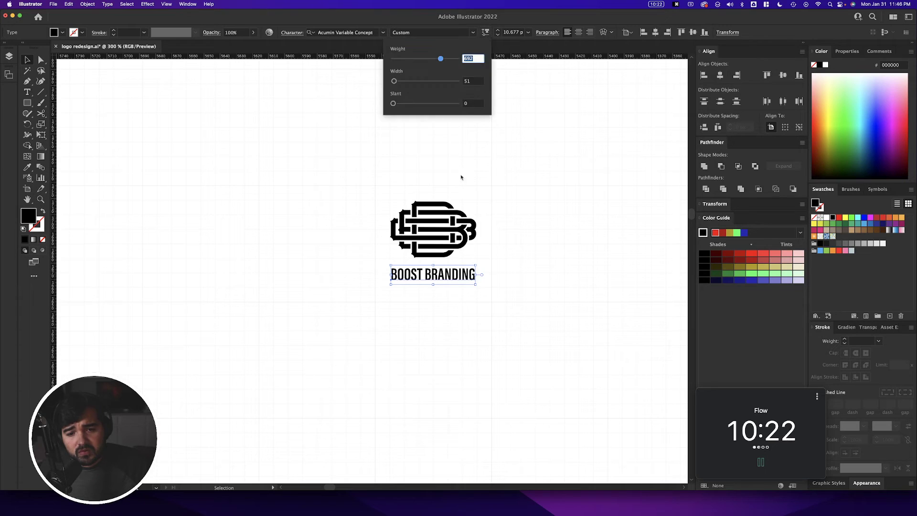
mouse_move(442, 60)
left_mouse_down()
mouse_move(455, 60)
mouse_move(430, 59)
mouse_move(448, 59)
left_mouse_up()
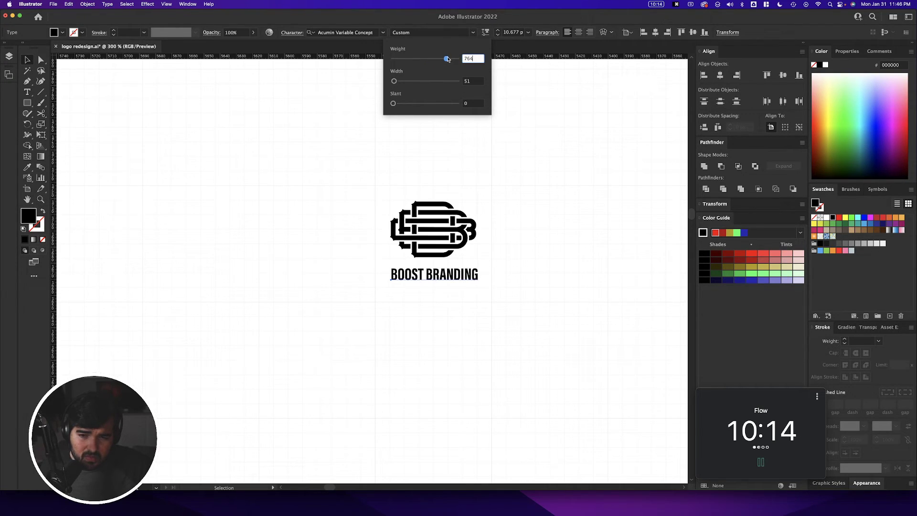
left_click_drag(394, 81, 403, 81)
left_click_drag(457, 274, 441, 276)
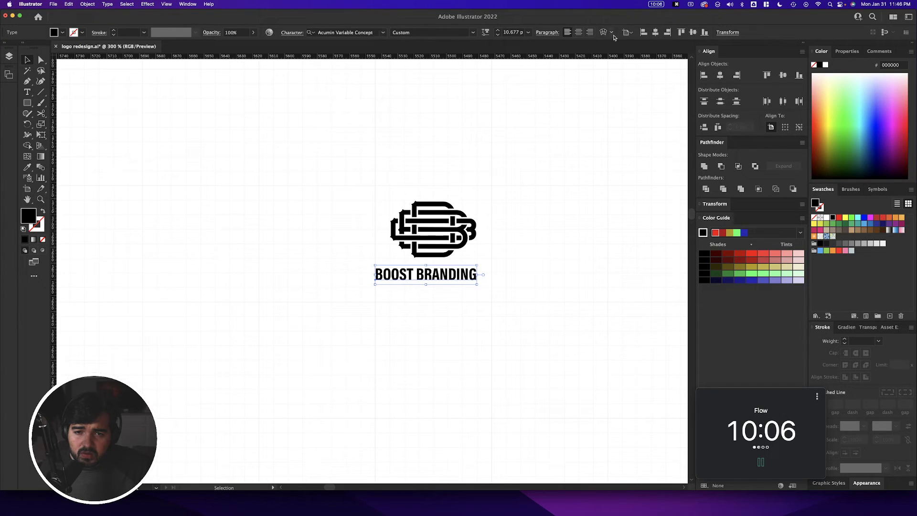
Widen the BOOST BRANDING lettering to a variable font width of about 70 and fine-tune its weight.
left_click(486, 32)
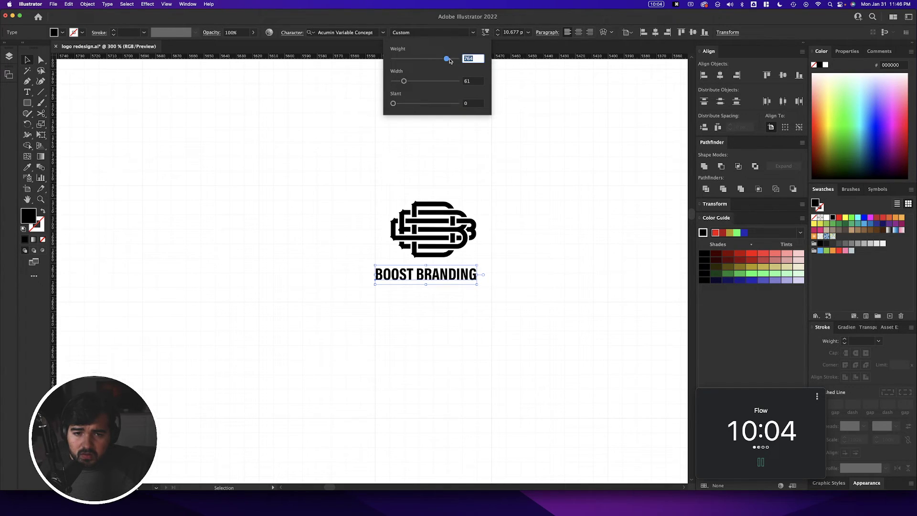
mouse_move(449, 59)
left_mouse_down()
mouse_move(461, 60)
mouse_move(451, 60)
left_mouse_up()
left_click_drag(403, 85, 411, 86)
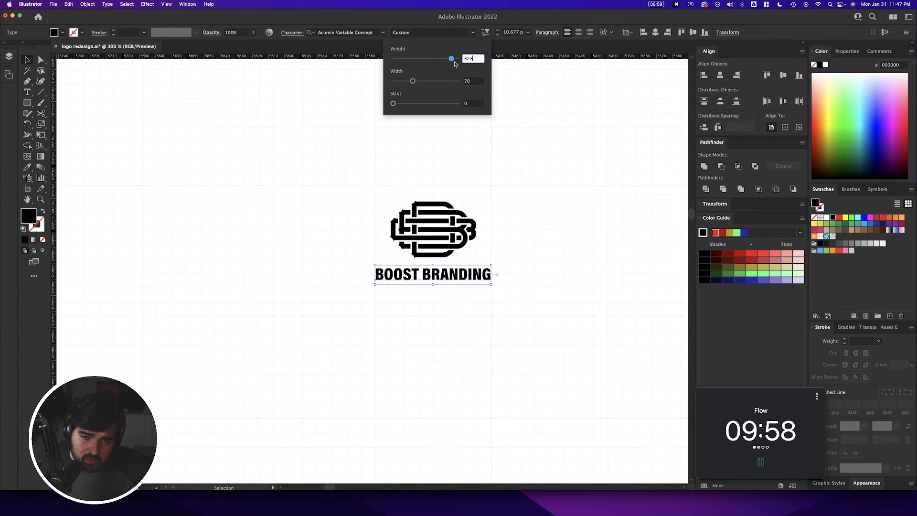
left_click_drag(451, 59, 414, 82)
left_click(518, 170)
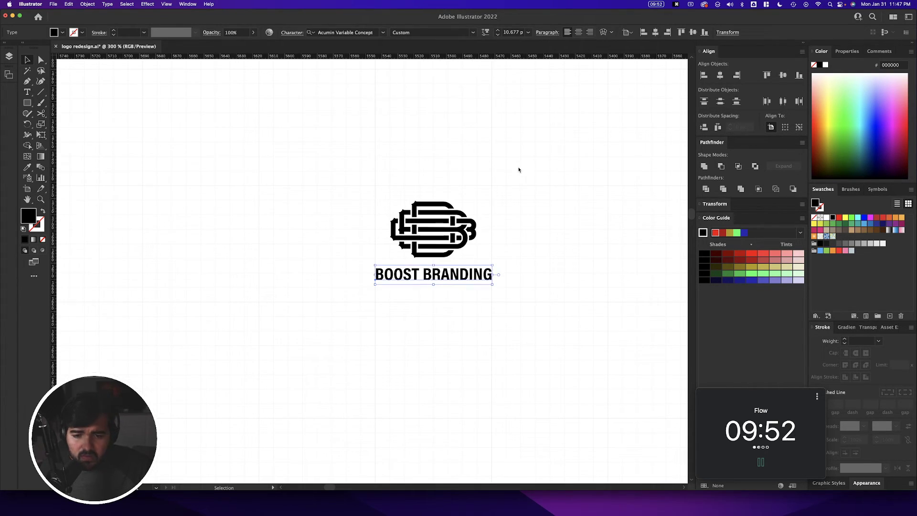
Nudge the BOOST BRANDING text up, duplicate it directly below and replace the copy's wording with "design agency".
left_click(460, 286)
left_click_drag(461, 279, 461, 296)
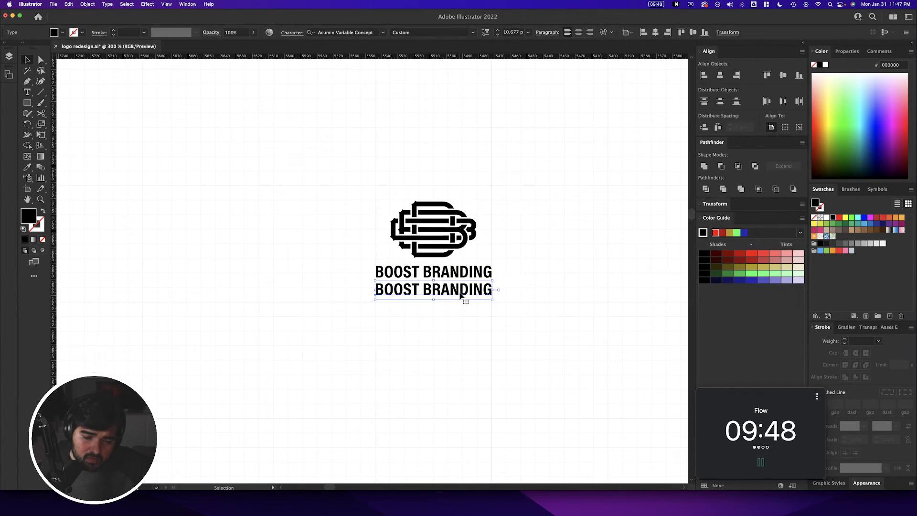
double_click(461, 296)
key("super+a")
type("d")
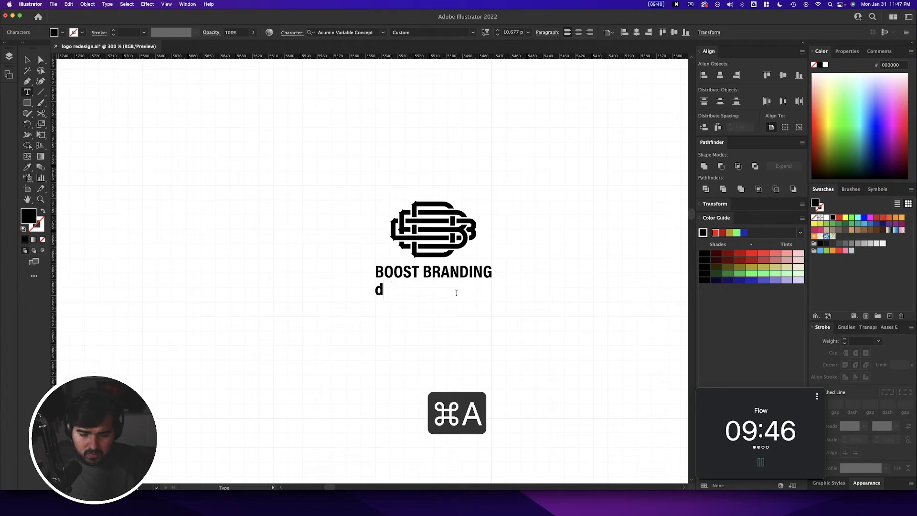
type("esign agency")
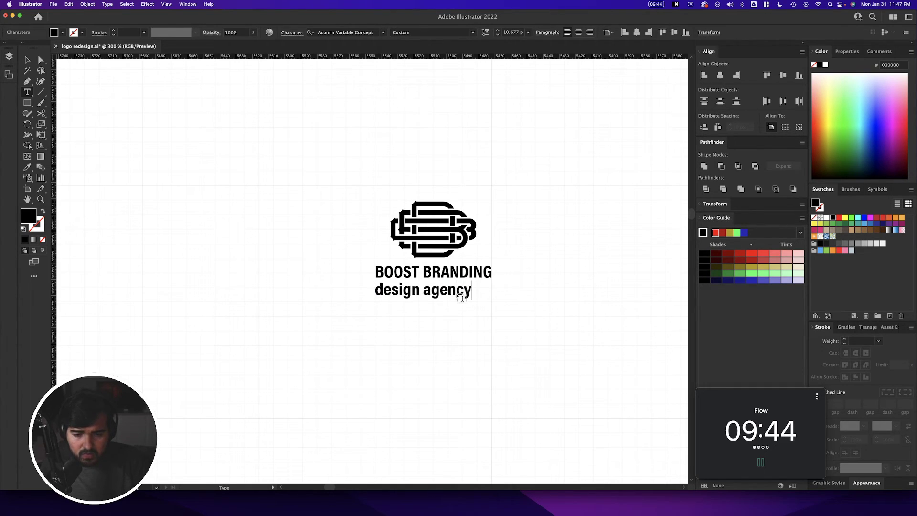
Change the font of the design agency line to SaaSeriesEDOT.
key("super+a")
left_click(353, 32)
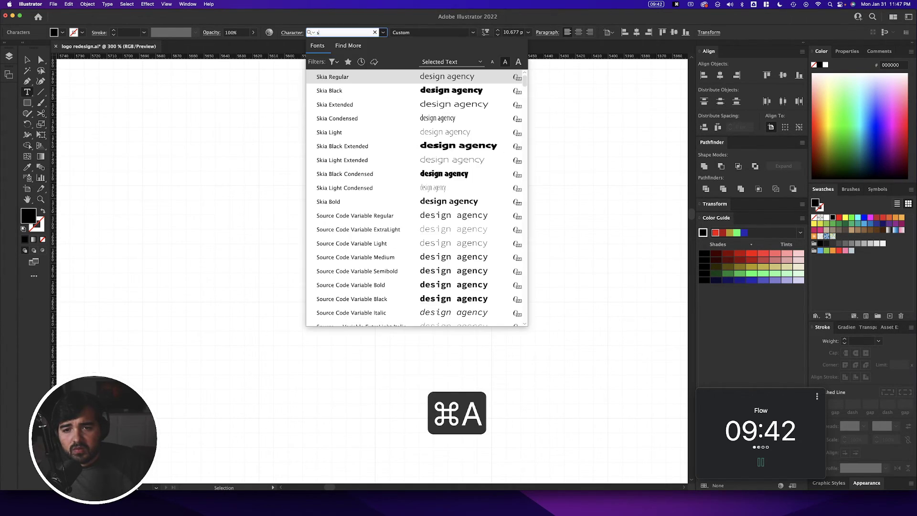
type("saa")
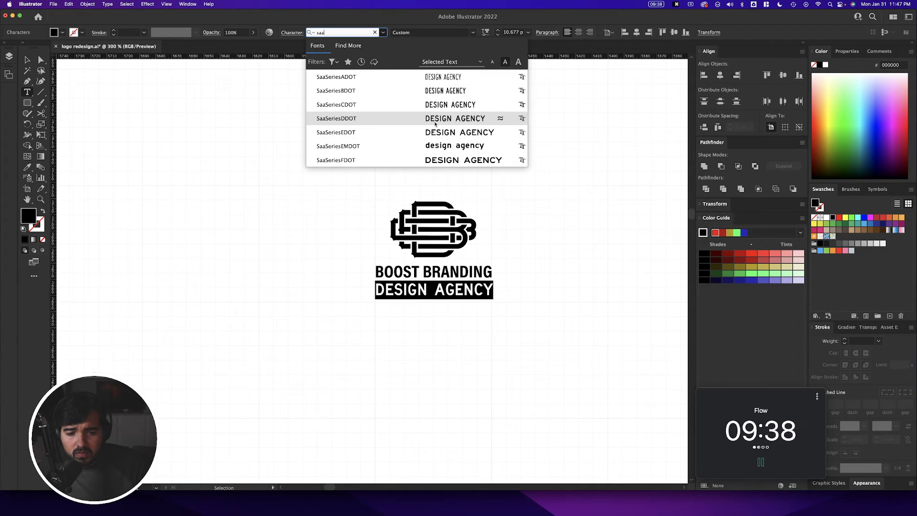
left_click(435, 134)
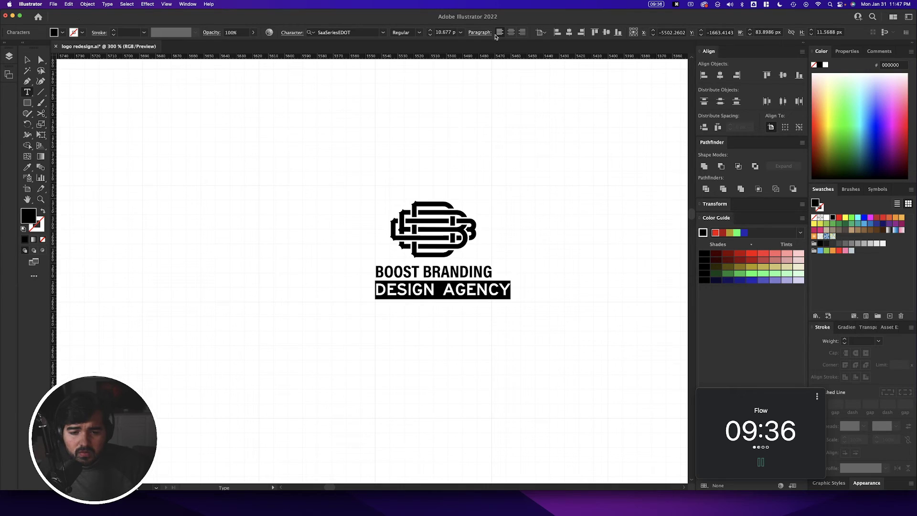
Set the DESIGN AGENCY text size to 6 pt and deselect it.
left_click(460, 32)
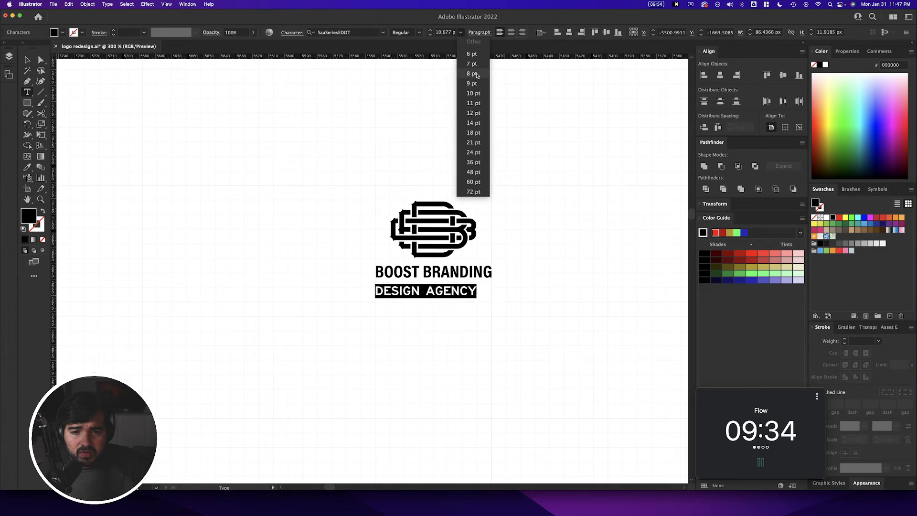
left_click(477, 64)
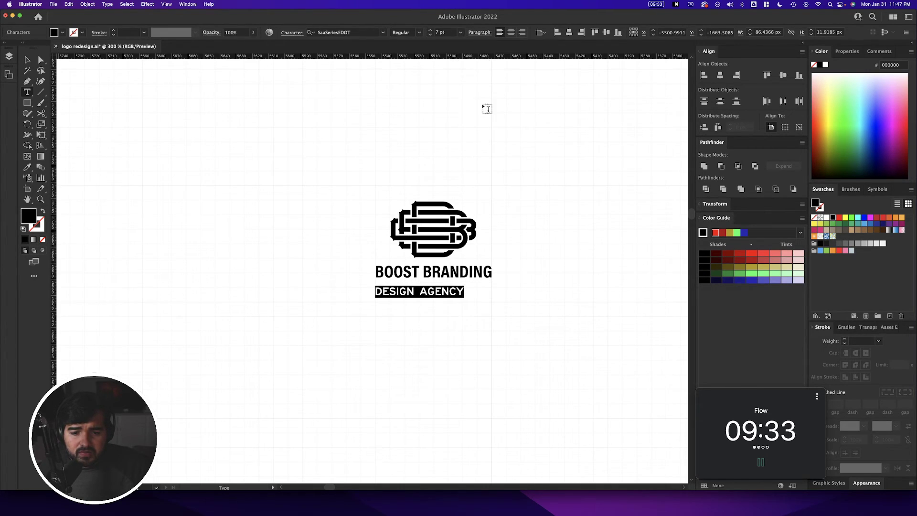
left_click(460, 32)
left_click(477, 61)
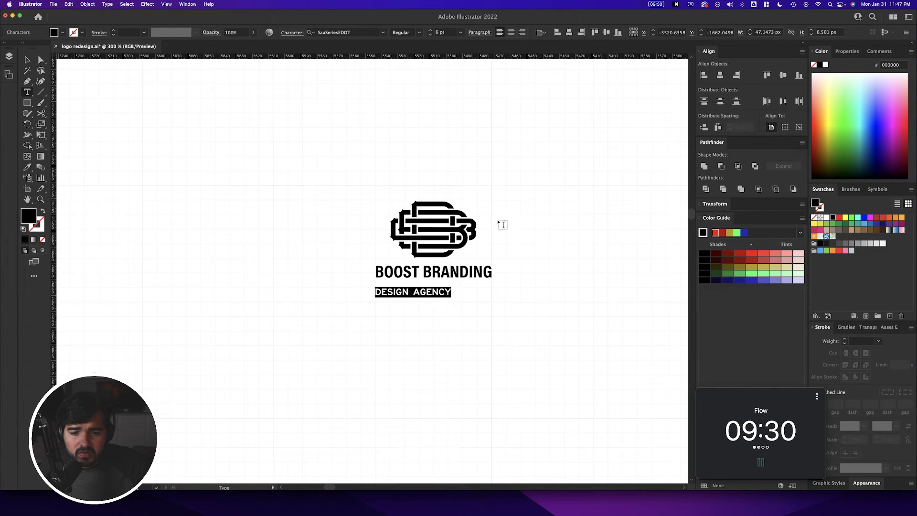
left_click(26, 61)
left_click(565, 317)
scroll(441, 274, "up", 5)
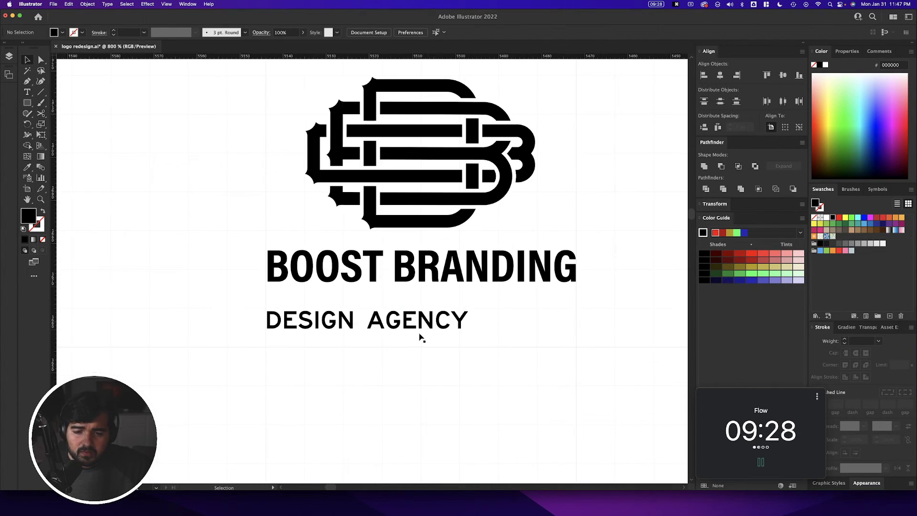
Widen the letter spacing of the DESIGN AGENCY line until it spans roughly the width of BOOST BRANDING.
double_click(417, 308)
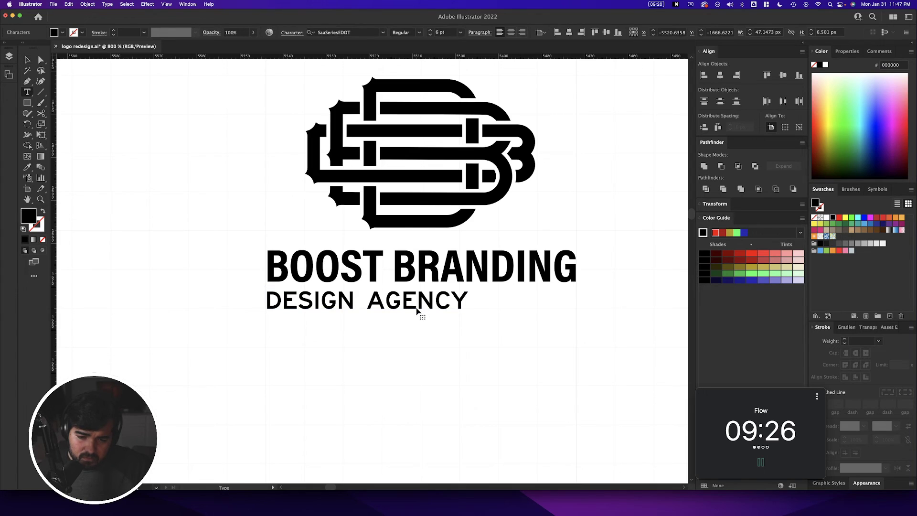
key("cmd+a")
key("alt+Right")
key("alt+Right")
key("alt+Right")
key("alt+Right")
key("alt+Right")
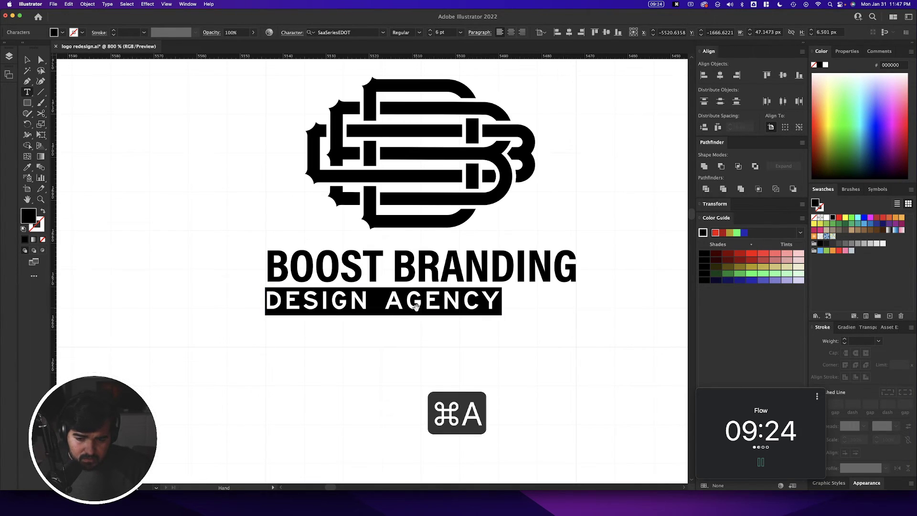
key("alt+Right")
key("alt+Right")
key("alt+Right")
key("alt+Right")
key("alt+Right")
key("alt+Right")
key("alt+Right")
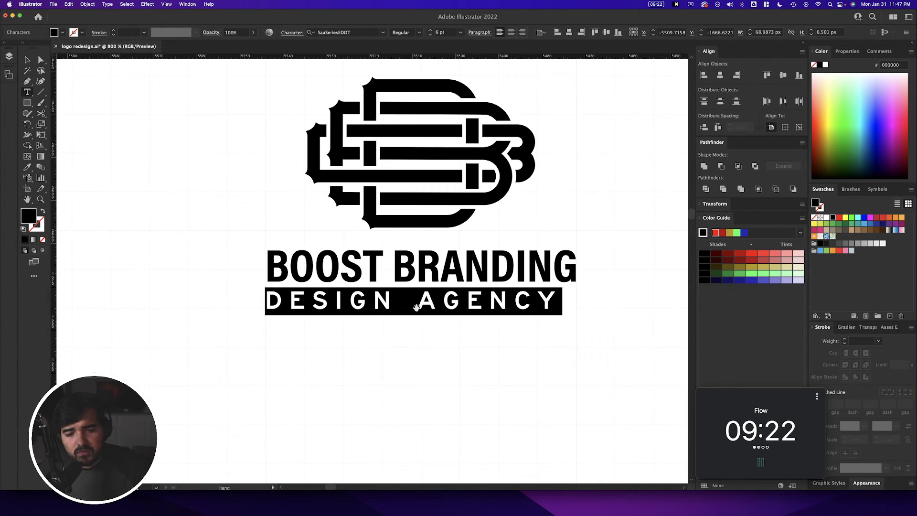
key("alt+Right")
key("alt+Right")
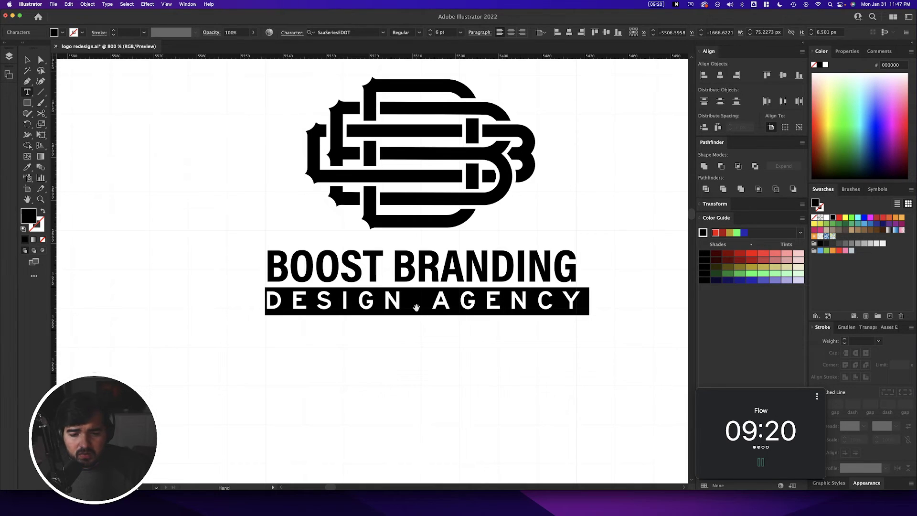
key("alt+Left")
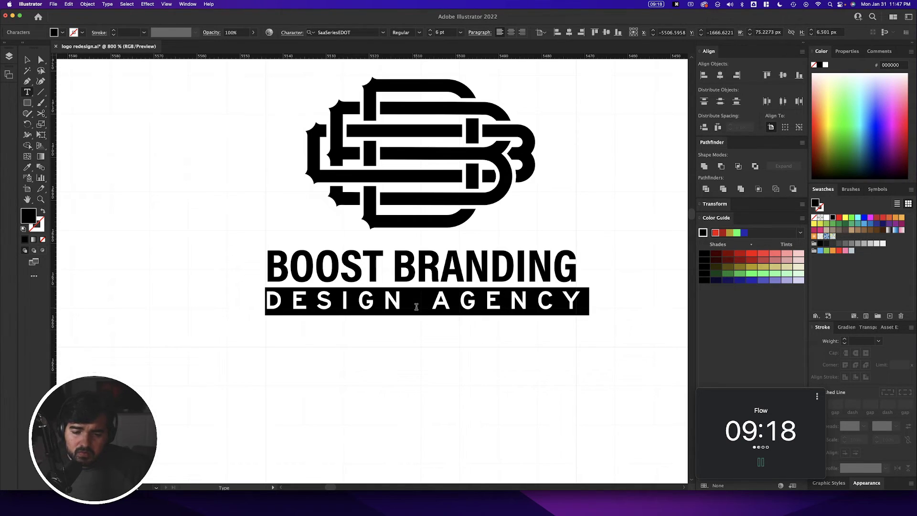
left_click(28, 64)
left_click(352, 334)
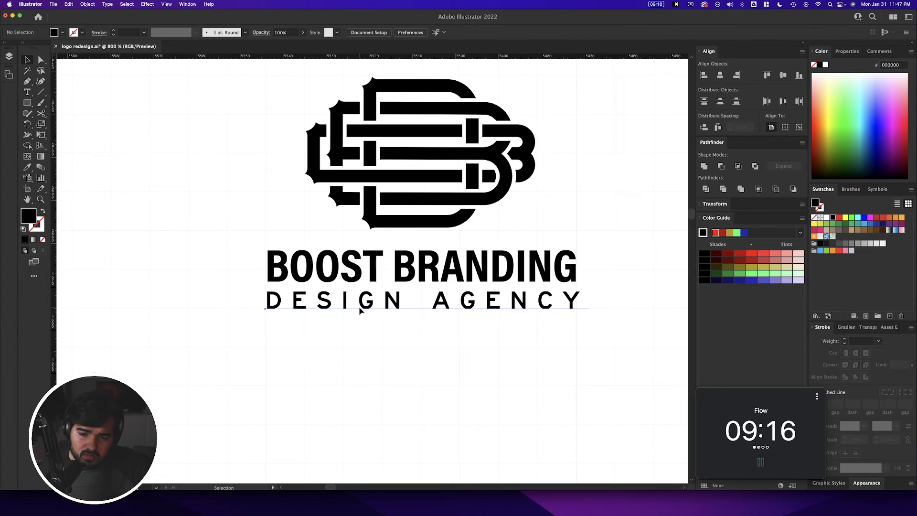
Reduce the DESIGN AGENCY tracking to 335 and reposition the line just below BOOST BRANDING.
left_click_drag(360, 310, 361, 322)
left_click(550, 323)
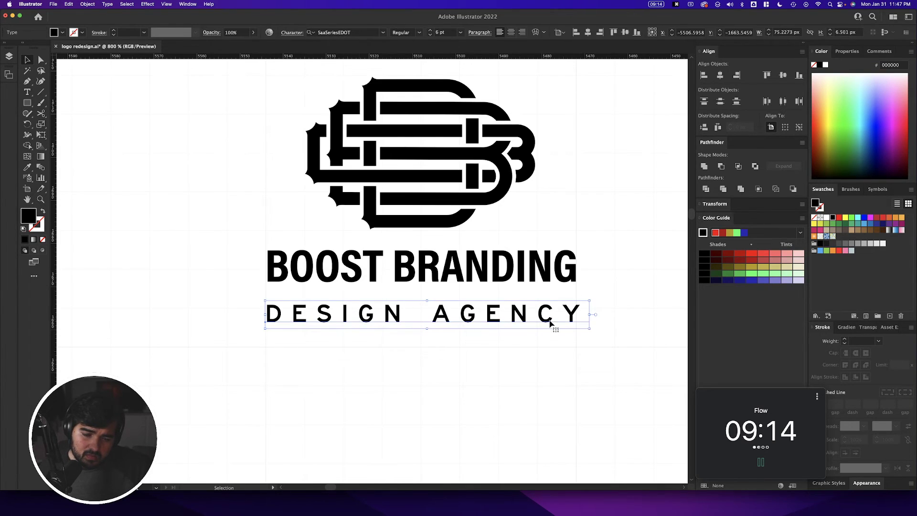
key("alt+Left")
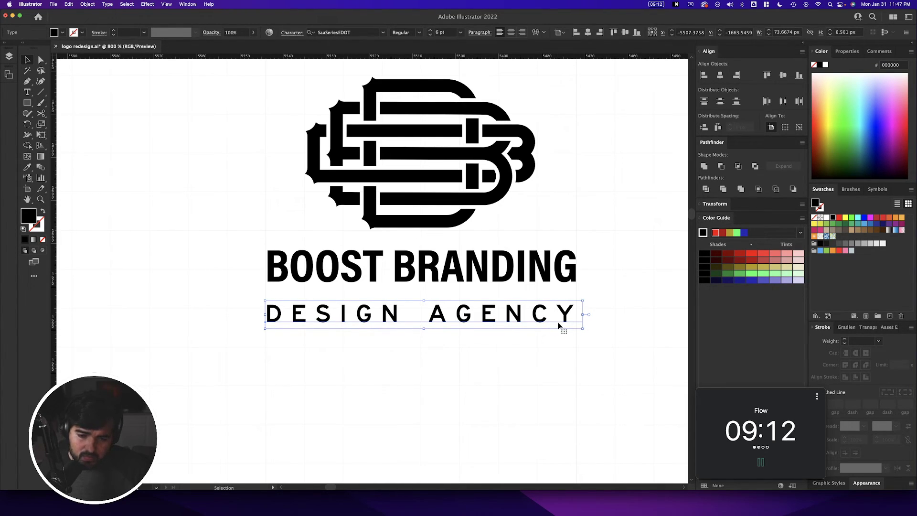
left_click_drag(559, 326, 564, 309)
left_click(557, 338)
scroll(557, 334, "down", 1)
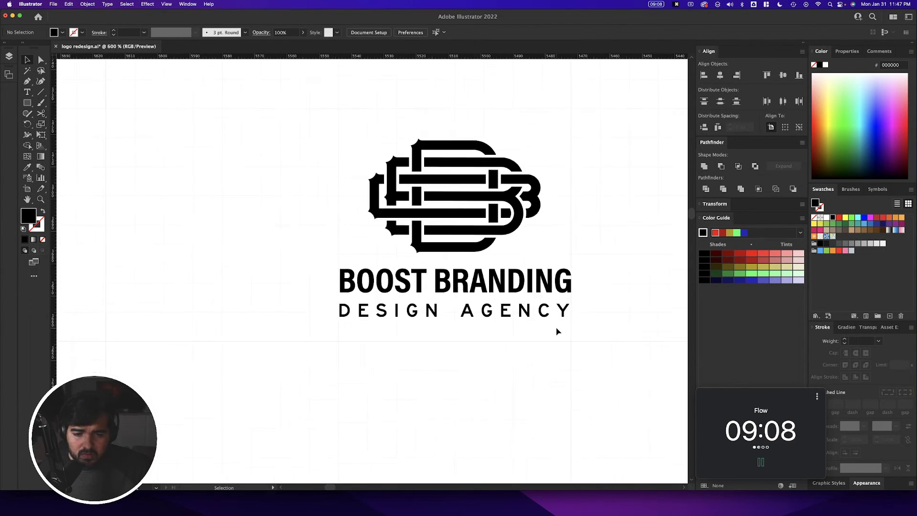
Duplicate the DESIGN AGENCY text to the left of the monogram and replace the copy's wording with 2019.
left_click_drag(507, 388, 448, 409)
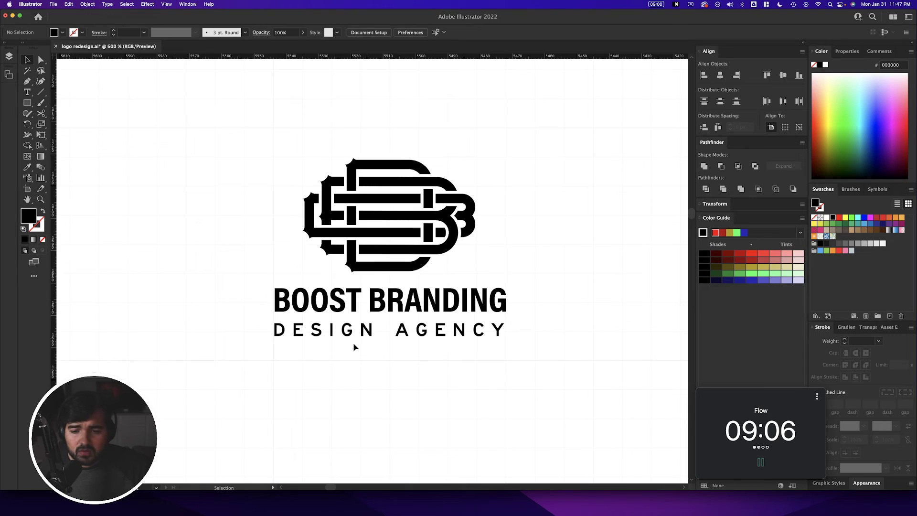
left_click_drag(354, 340, 144, 238)
key("t")
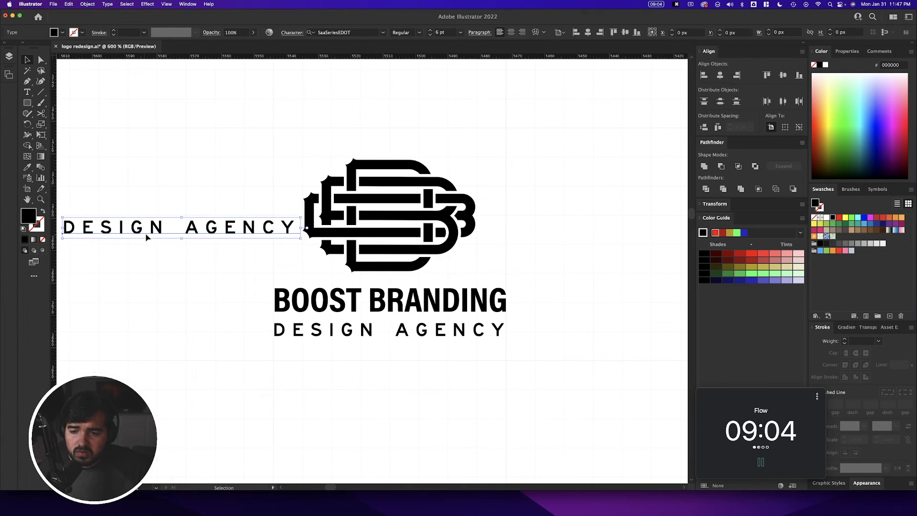
left_click(146, 231)
key("super+a")
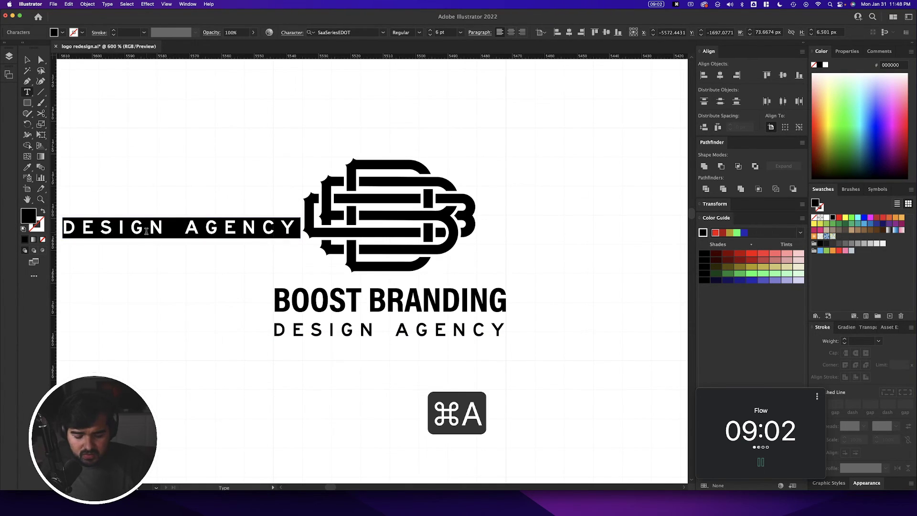
type("2019")
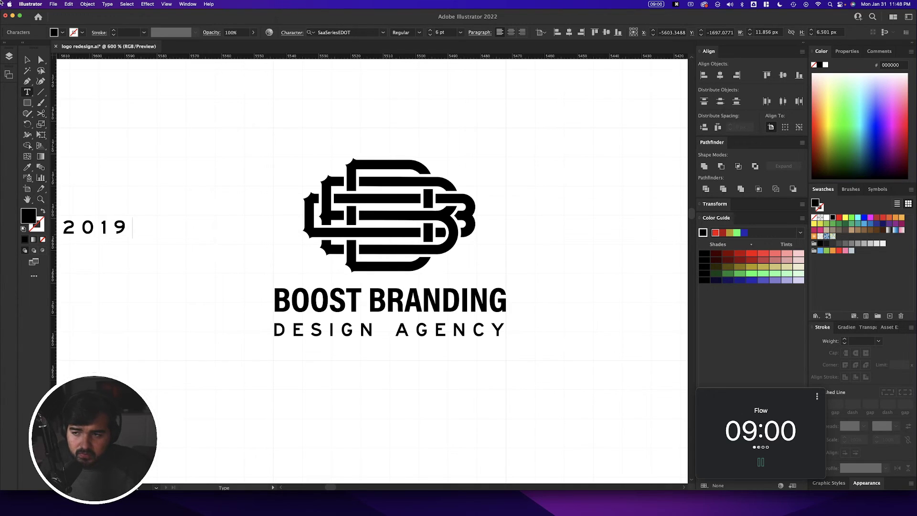
key("super+a")
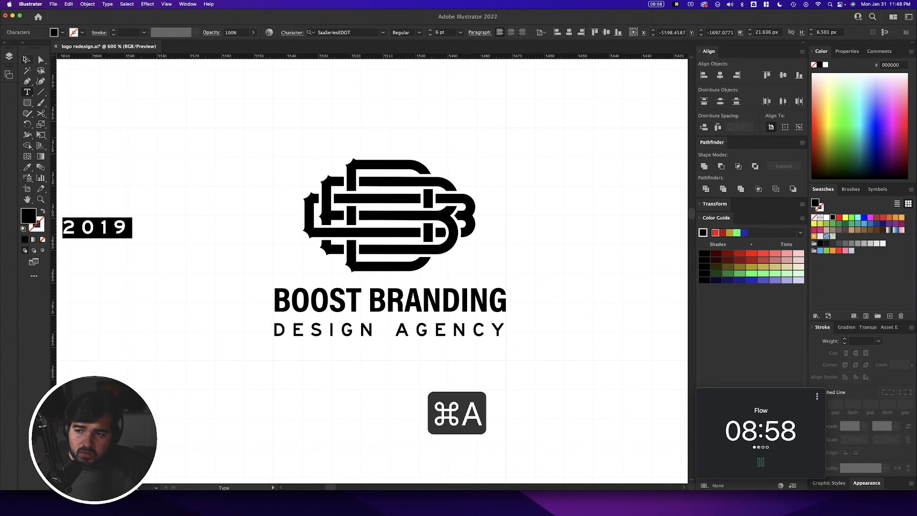
Move the 2019 text close to the monogram's left side and set its tracking to 0.
left_click(26, 59)
left_click_drag(79, 235, 258, 242)
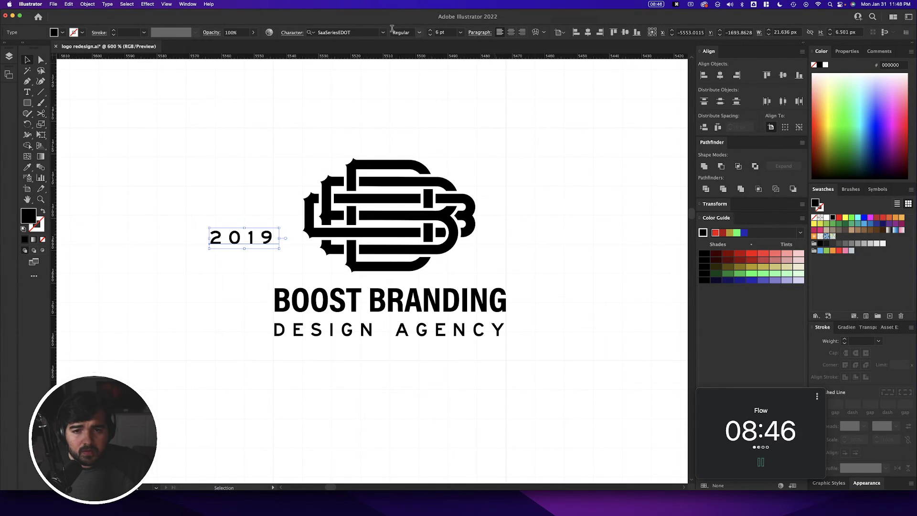
left_click(286, 33)
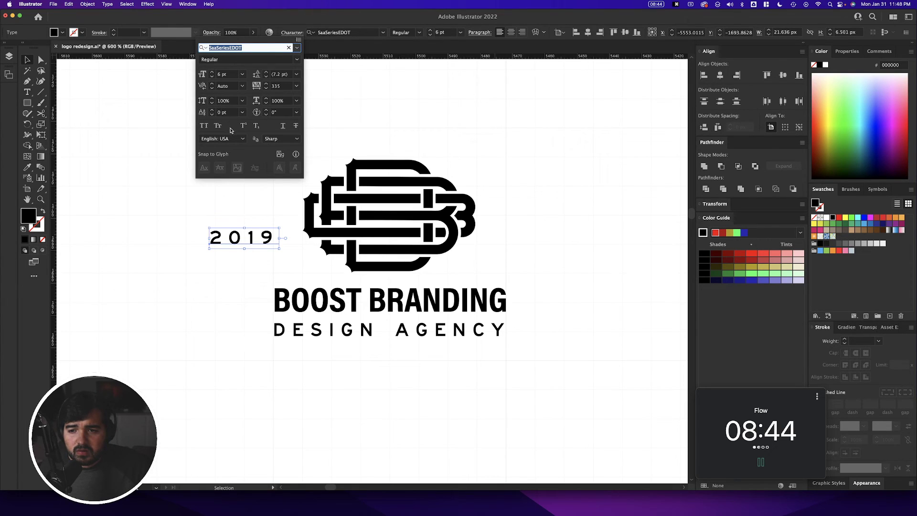
left_click(296, 86)
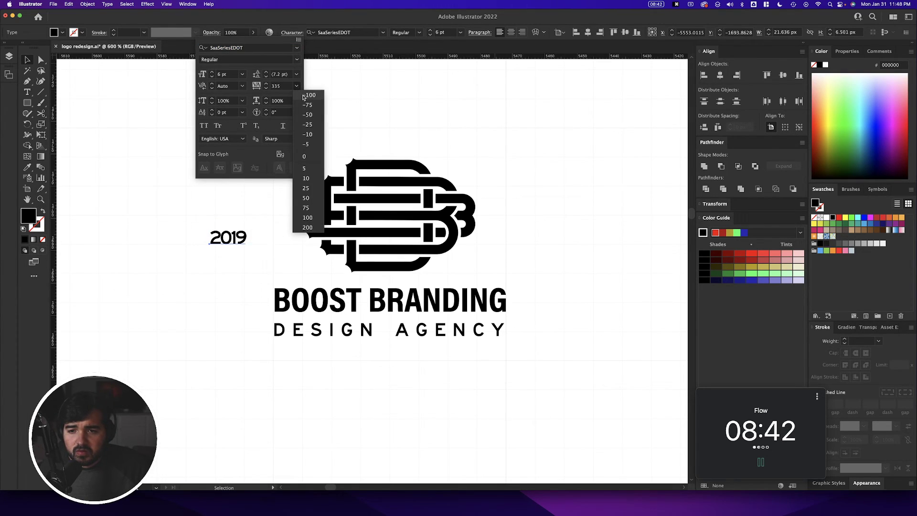
left_click(308, 156)
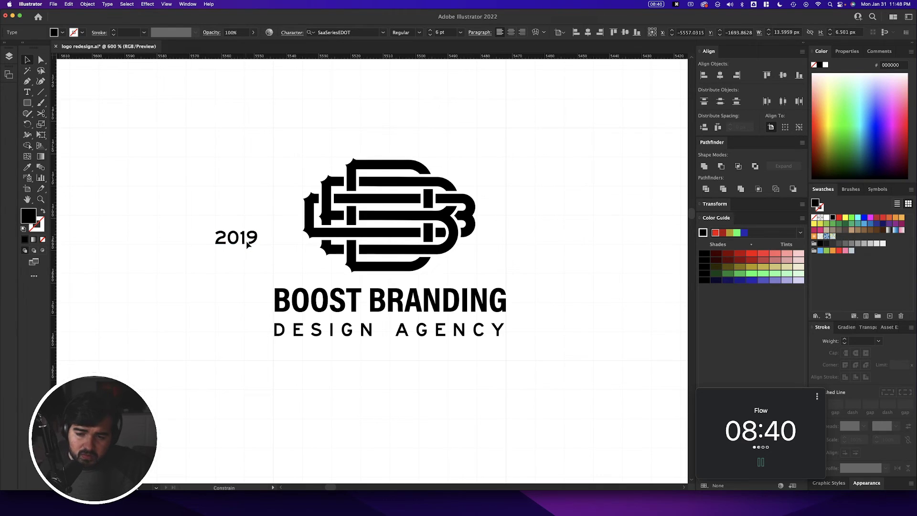
Shrink 2019 to about 4.1 pt with a copy on the monogram's right side, and change the left one to SINCE.
left_click_drag(233, 246, 532, 242)
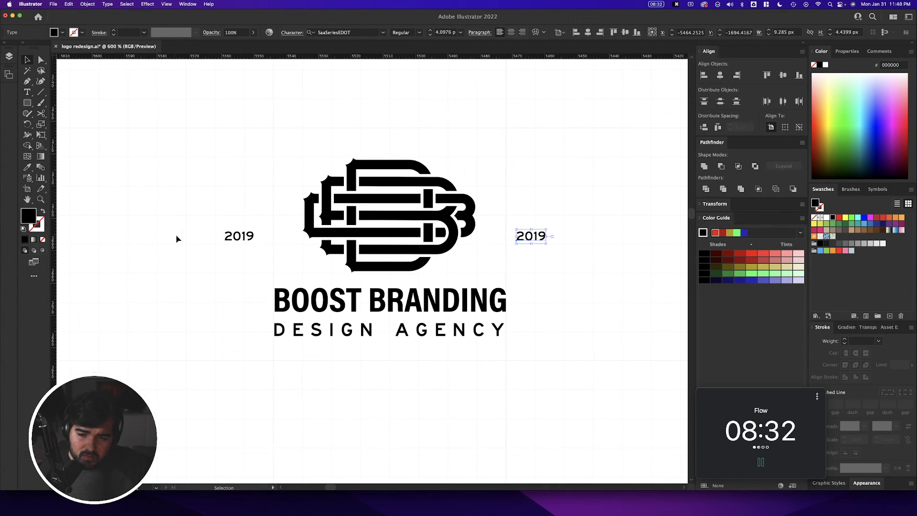
double_click(231, 238)
key("super+a")
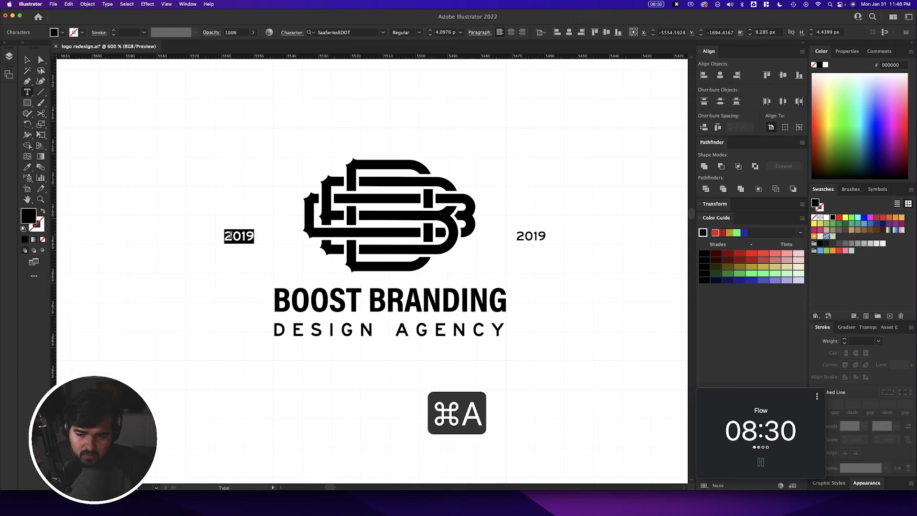
type("SINCE")
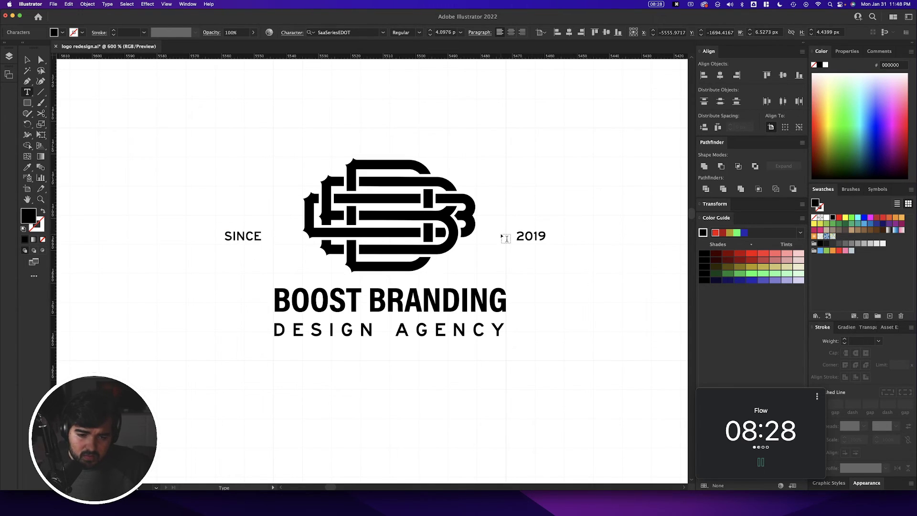
key("Escape")
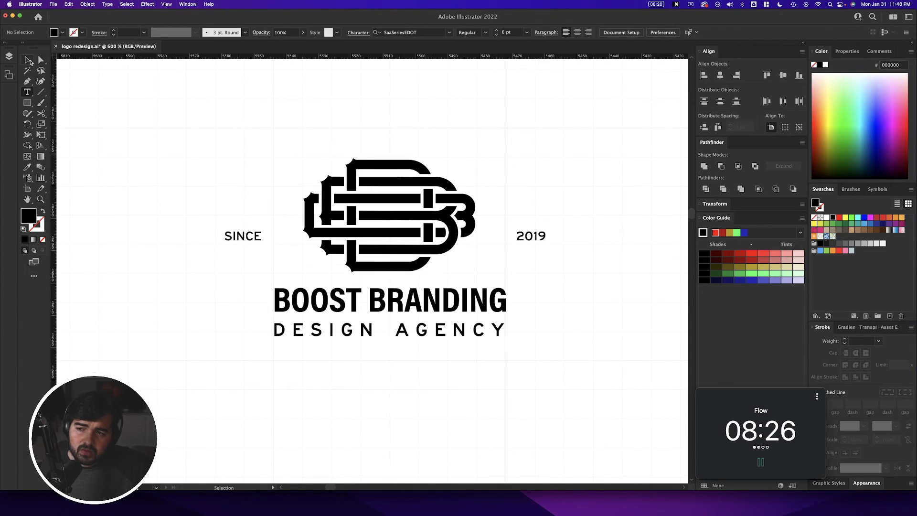
key("v")
Examine the finished stacked lockup alongside the red circular badge and the diamond badge.
scroll(561, 372, "down", 2)
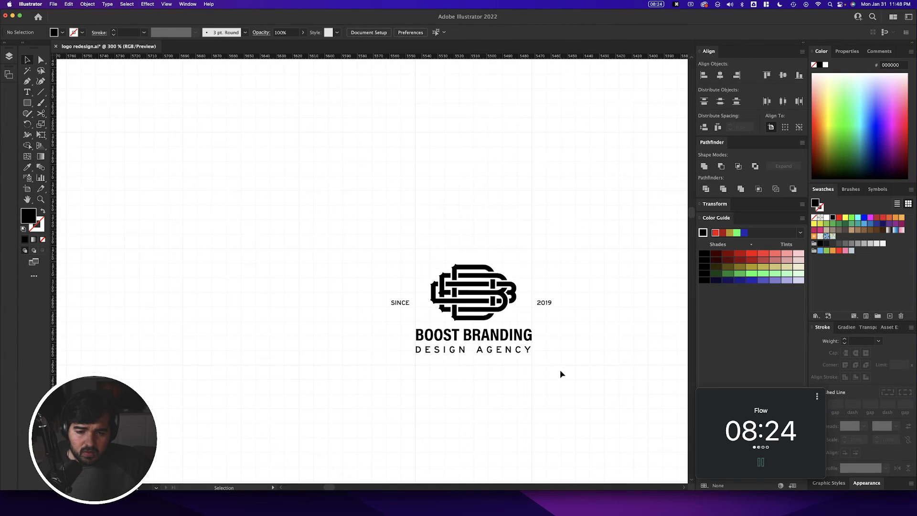
left_click_drag(560, 372, 479, 317)
left_click_drag(276, 167, 322, 313)
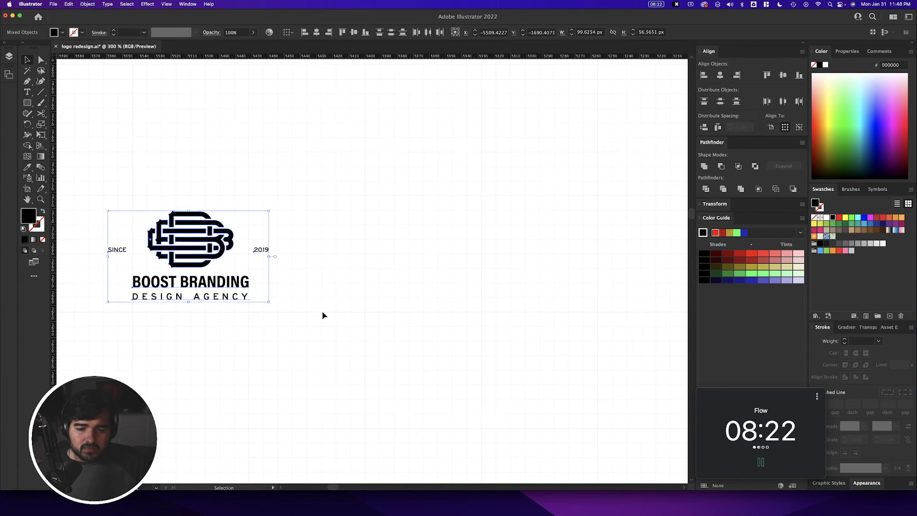
left_click(322, 314)
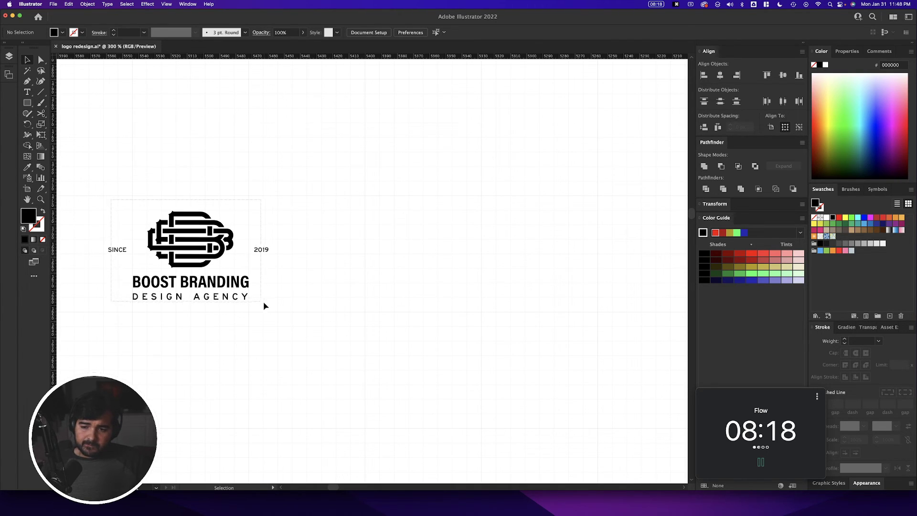
key("super+a")
scroll(305, 338, "down", 5)
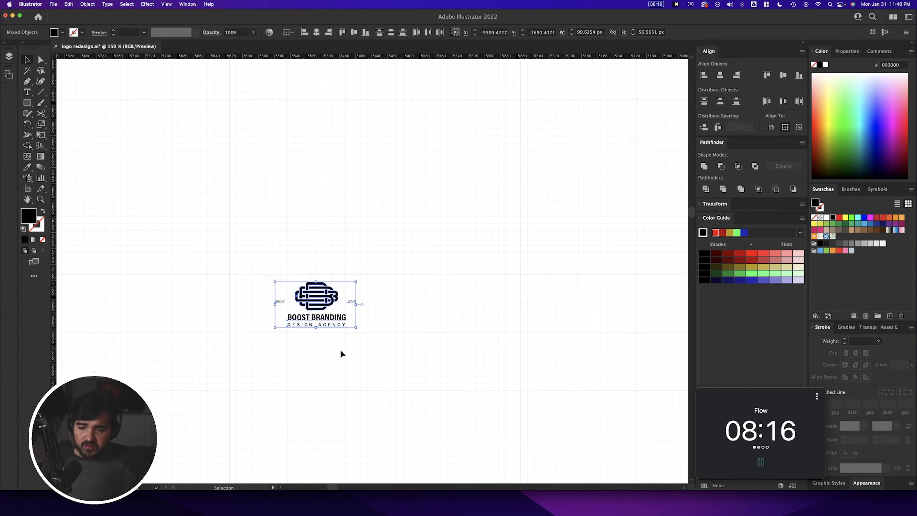
scroll(341, 353, "down", 3)
scroll(287, 358, "left", 10)
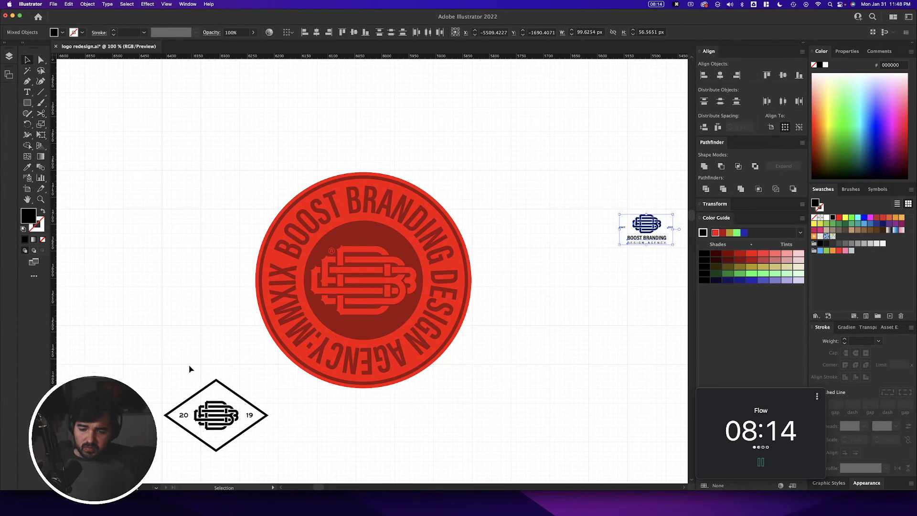
left_click(253, 421)
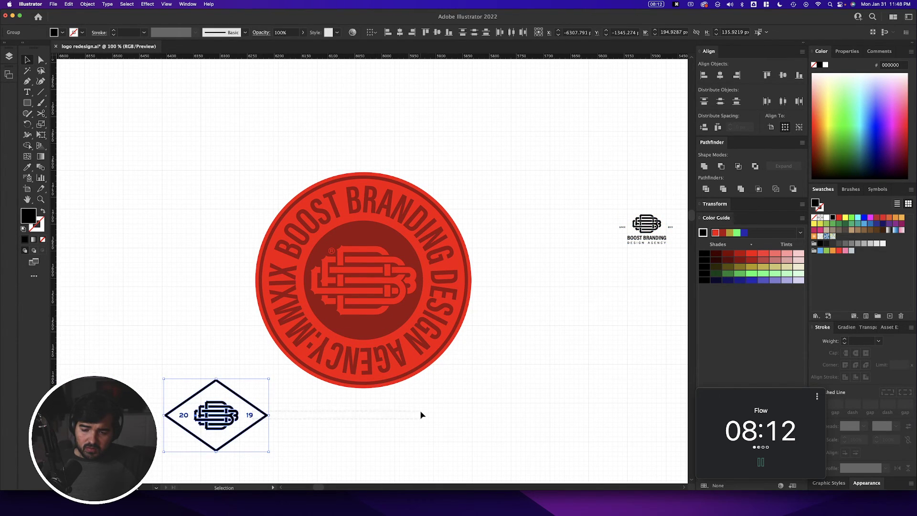
left_click(364, 453)
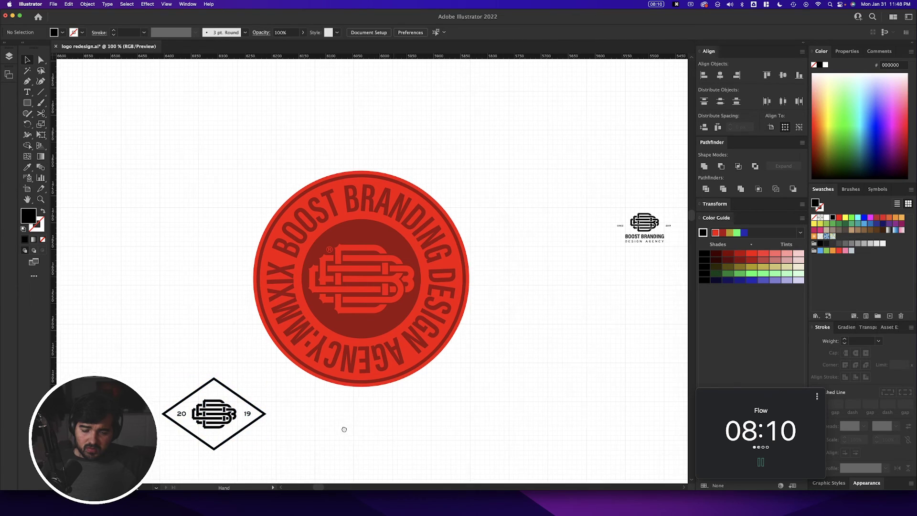
scroll(363, 233, "right", 3)
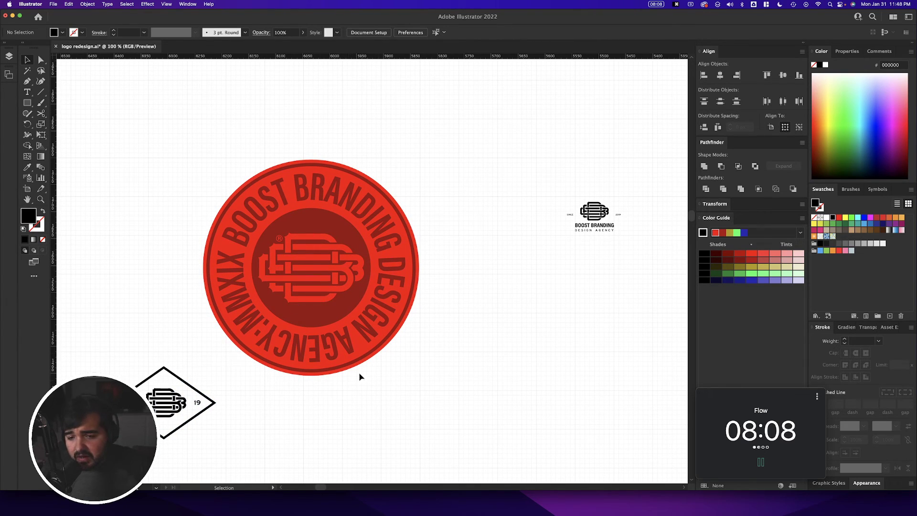
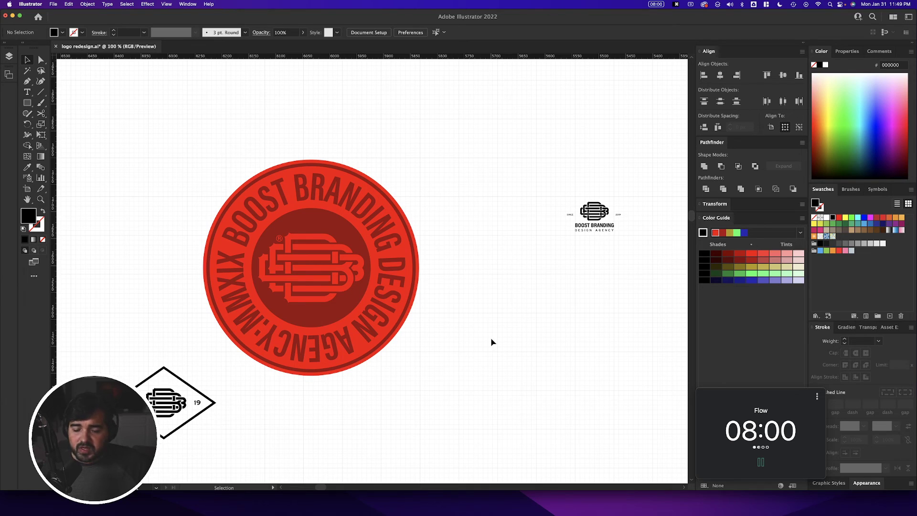
Bring the black circular BOOST BRANDING text ring from the earlier badge designs to the empty space right of the stacked lockup.
scroll(488, 342, "down", 1)
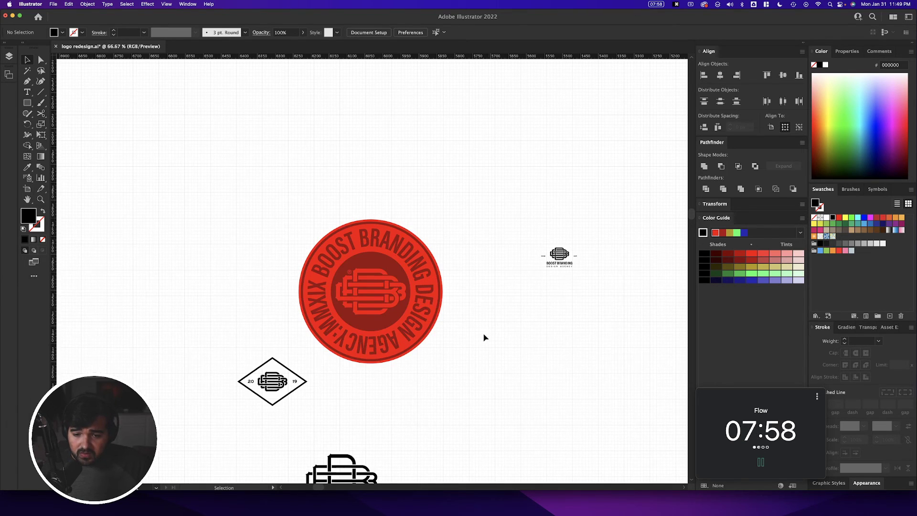
left_click_drag(482, 361, 102, 227)
left_click_drag(246, 280, 223, 225)
left_click_drag(358, 311, 214, 257)
left_click_drag(336, 280, 98, 192)
left_click_drag(347, 306, 343, 305)
left_click_drag(443, 297, 373, 302)
left_click(355, 333)
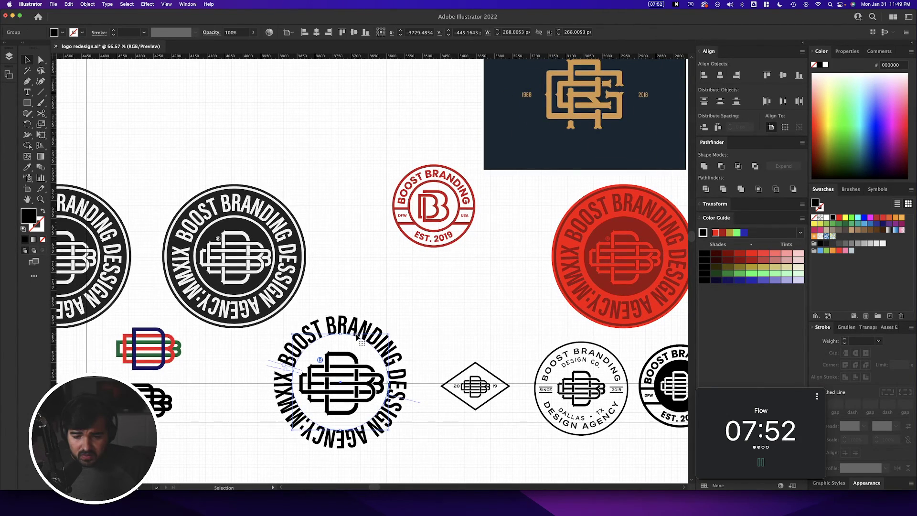
scroll(355, 337, "down", 2)
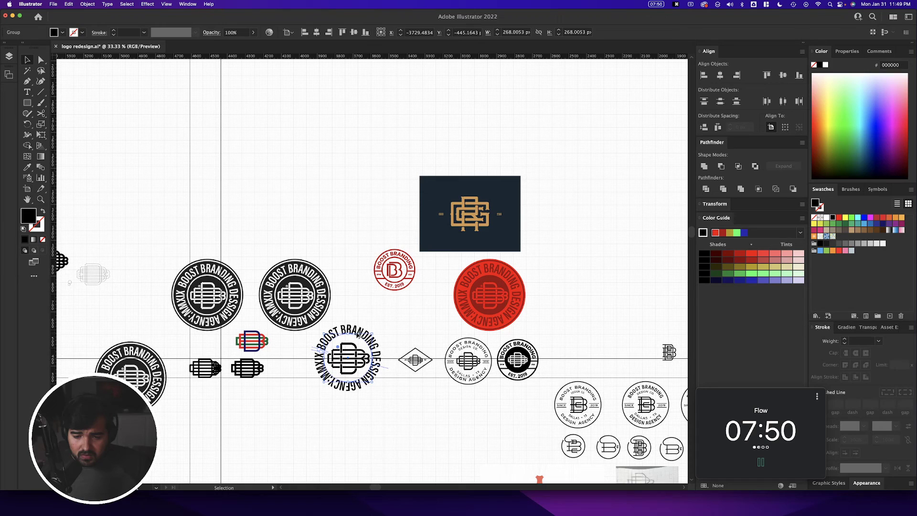
left_click_drag(348, 349, 116, 131)
left_click_drag(415, 240, 535, 293)
scroll(616, 238, "up", 1)
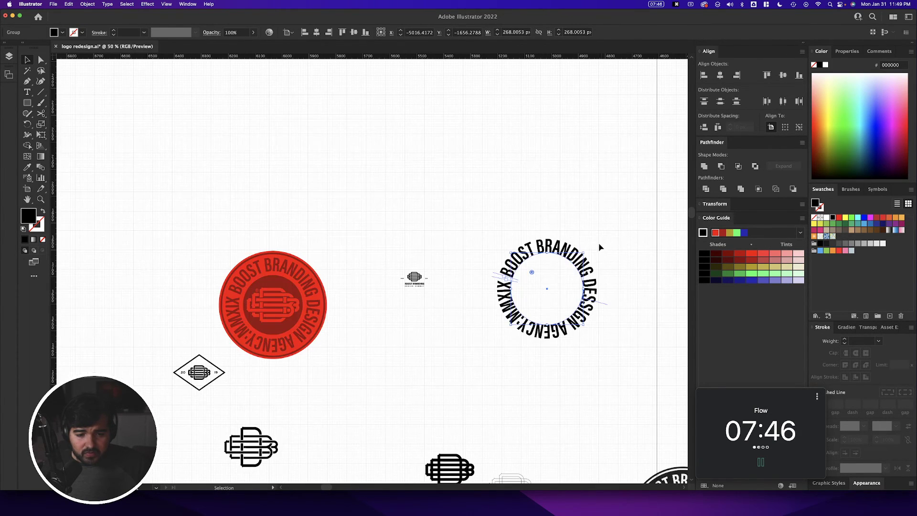
Move the monogram from the stacked lockup into the black text ring and enlarge it to about 207 px wide.
left_click(420, 278)
left_click_drag(422, 277, 561, 300)
key("super+z")
left_click_drag(416, 278, 454, 289)
key("super+z")
scroll(502, 281, "up", 4)
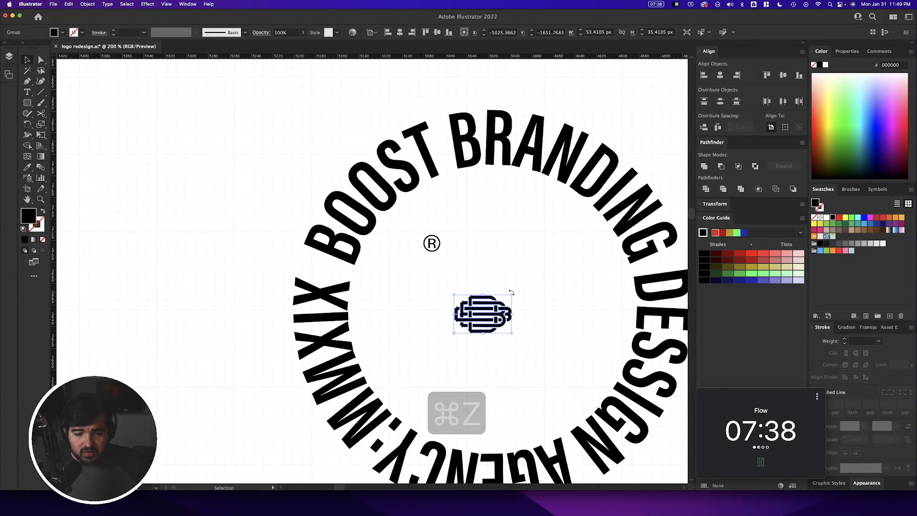
left_click_drag(521, 284, 595, 202)
left_click_drag(430, 361, 396, 356)
Nudge the enlarged monogram right toward the middle of the text ring.
key("Right")
key("Right")
key("Right")
key("Right")
key("Right")
key("Right")
key("Right")
key("Right")
key("Right")
key("Right")
key("Right")
key("Right")
key("Right")
key("Right")
key("Right")
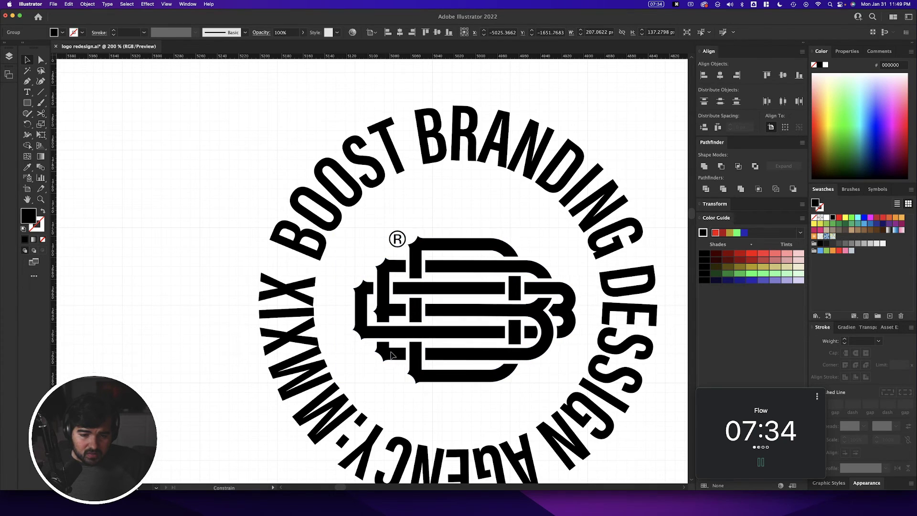
Shift the text ring slightly around the monogram and ungroup it from its ® symbol.
left_click_drag(399, 245, 398, 254)
right_click(399, 254)
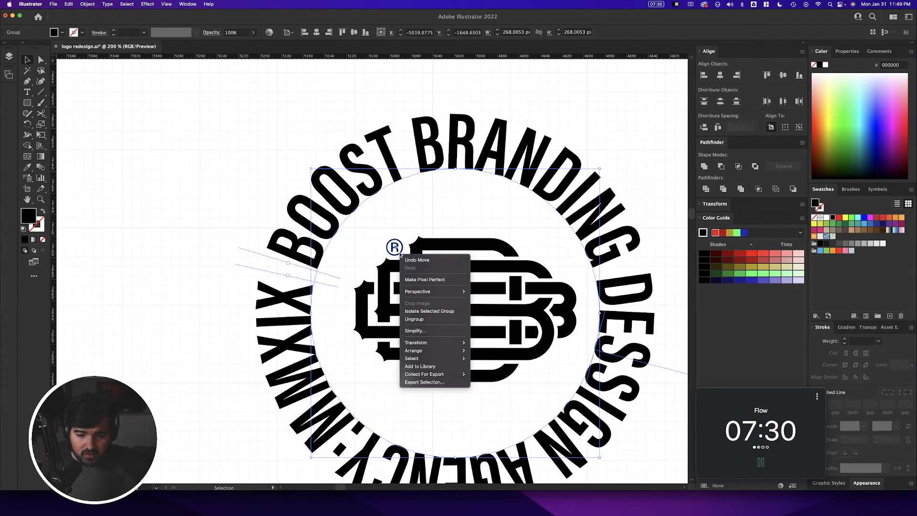
left_click(423, 319)
Center the text ring horizontally and vertically on the monogram, using the monogram as the key object.
left_click(478, 244)
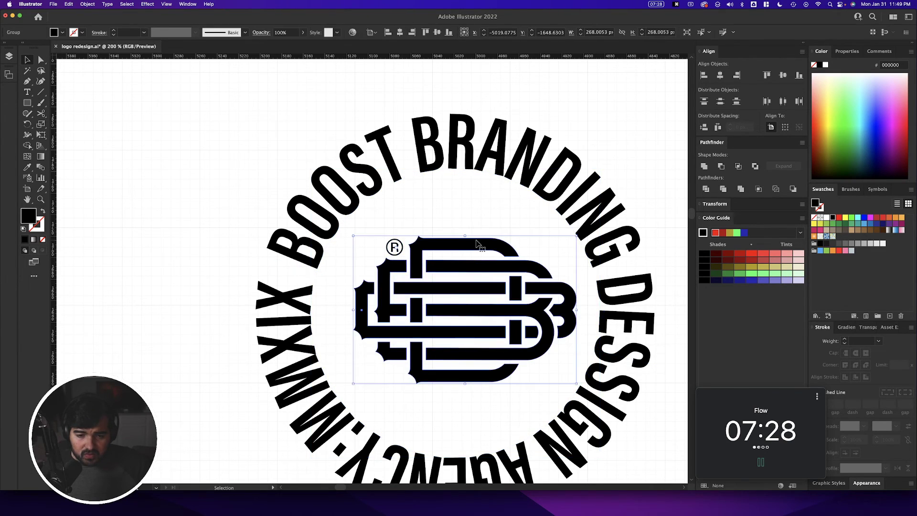
left_click(550, 153, "shift")
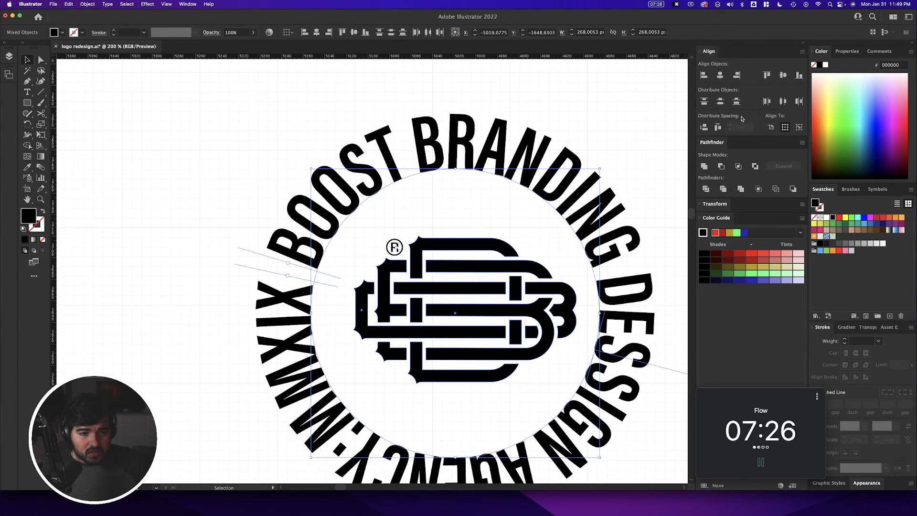
left_click(799, 128)
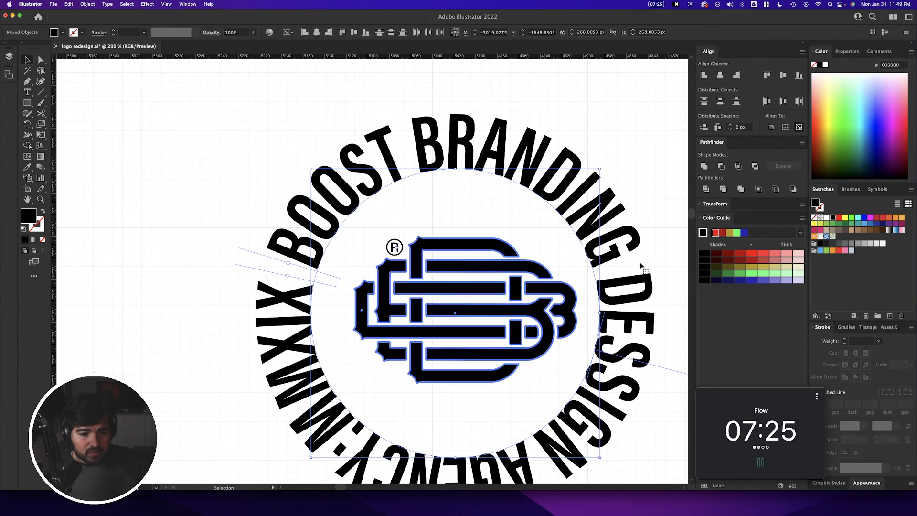
left_click(720, 76)
left_click(783, 75)
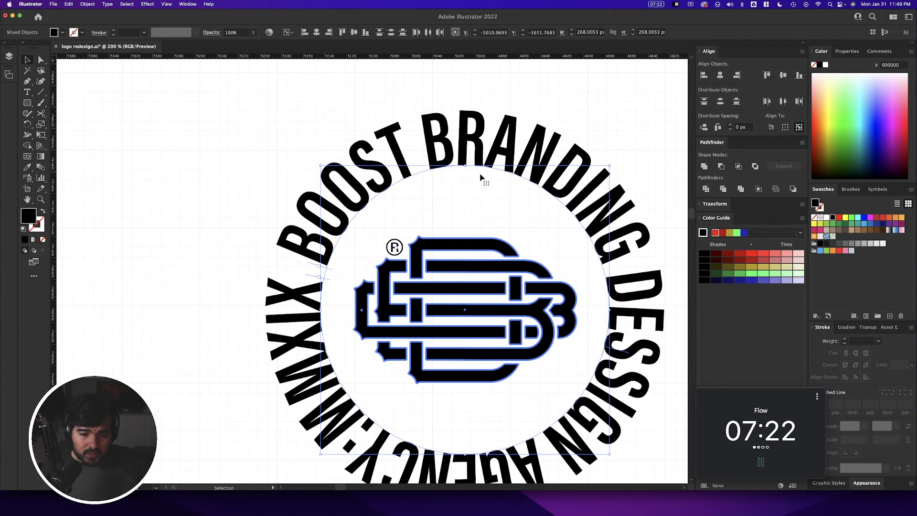
left_click(602, 128)
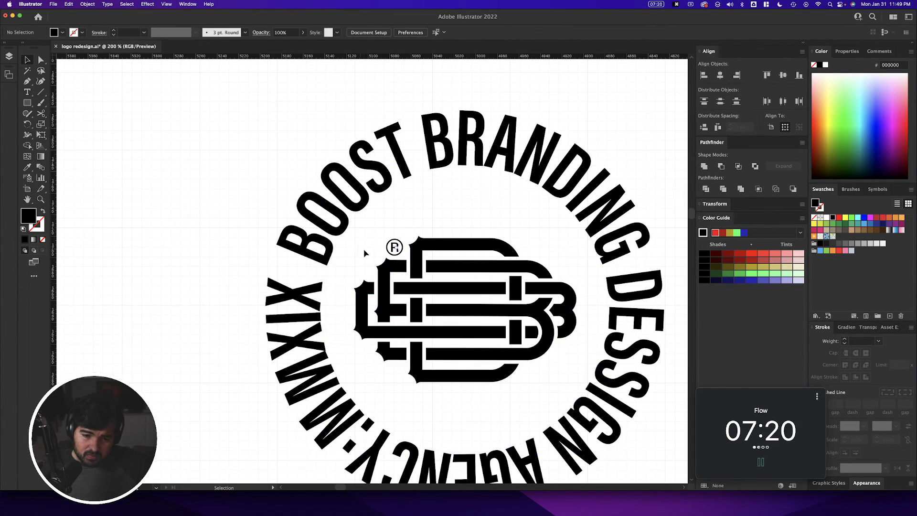
Shrink the ® symbol and tuck it close to the monogram's upper-left corner.
left_click(399, 248)
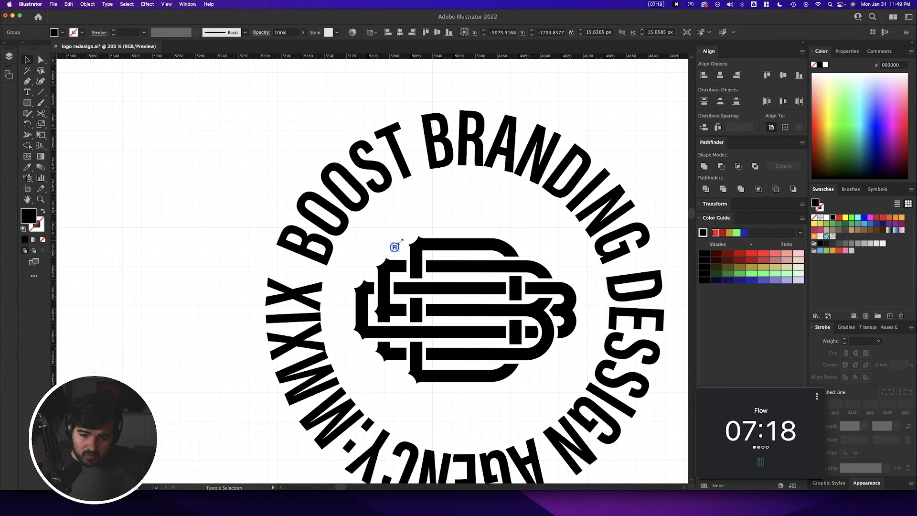
scroll(400, 243, "up", 1)
left_click(405, 258)
left_click_drag(391, 264, 405, 278)
left_click(419, 210)
scroll(418, 211, "down", 5)
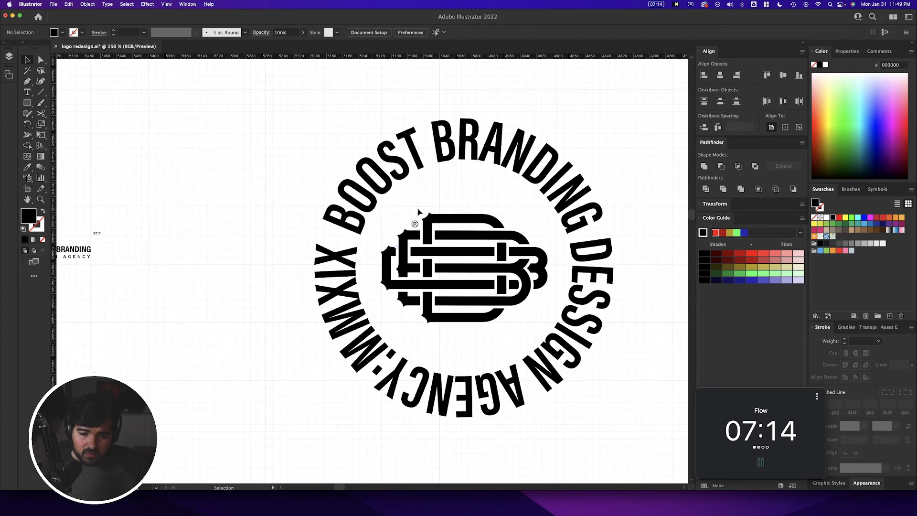
Scale the circular text down around the monogram so its path is about 241 px wide.
key("space")
left_click_drag(393, 207, 345, 206)
left_click(466, 286)
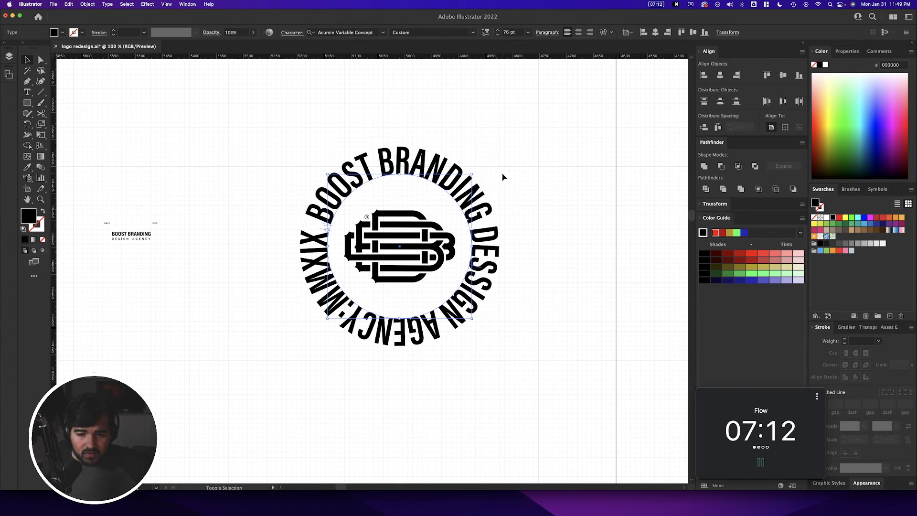
left_click_drag(473, 173, 471, 184)
left_click(573, 410)
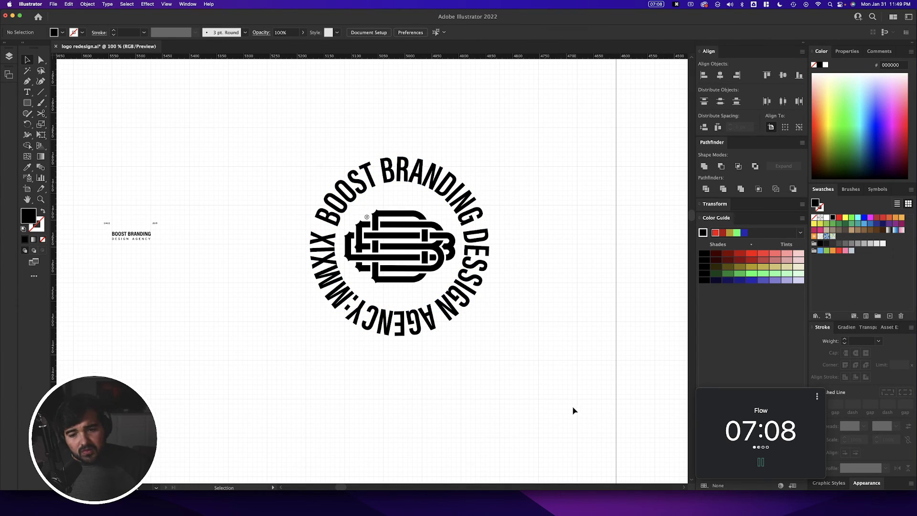
scroll(551, 381, "down", 1)
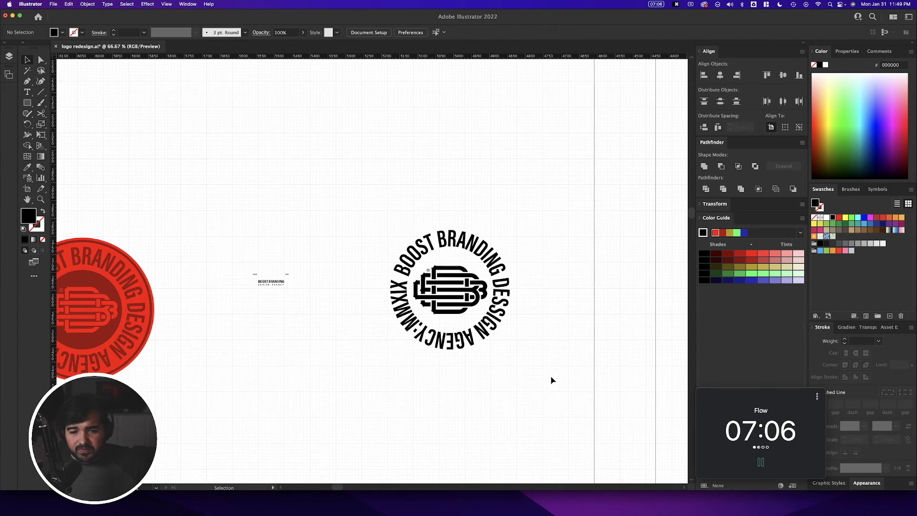
left_click_drag(559, 380, 617, 368)
left_click_drag(553, 343, 565, 350)
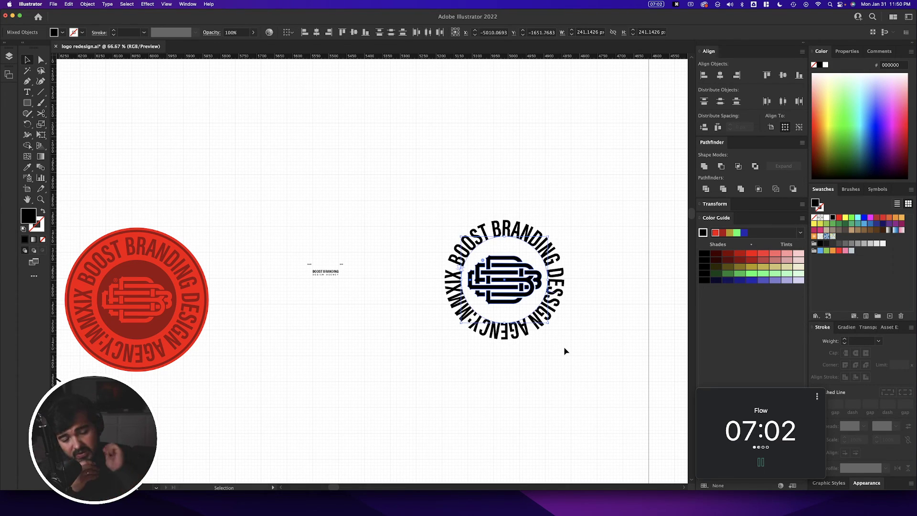
left_click(358, 301)
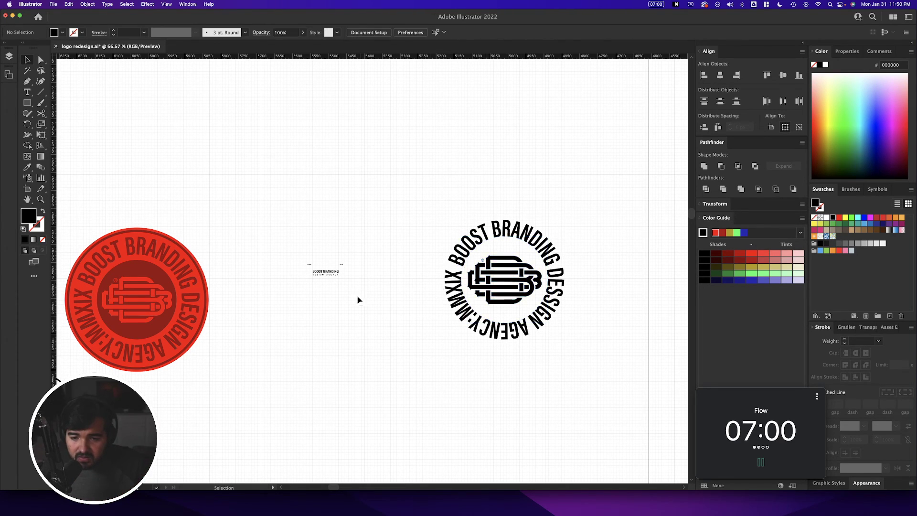
Place a copy of the 20/19 diamond badge above the BOOST BRANDING text and scale it down to fit the lockup.
scroll(330, 356, "left", 5)
left_click_drag(176, 411, 454, 266)
scroll(454, 266, "up", 3)
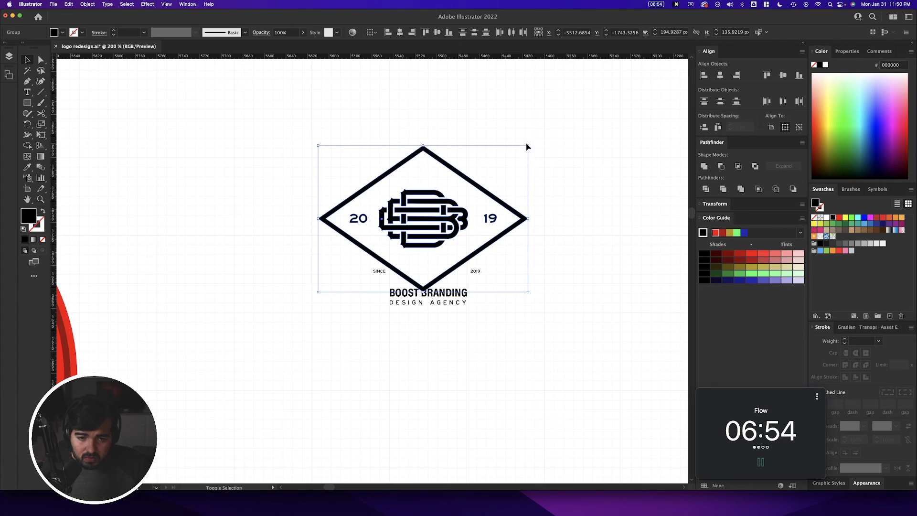
left_click_drag(483, 178, 457, 229)
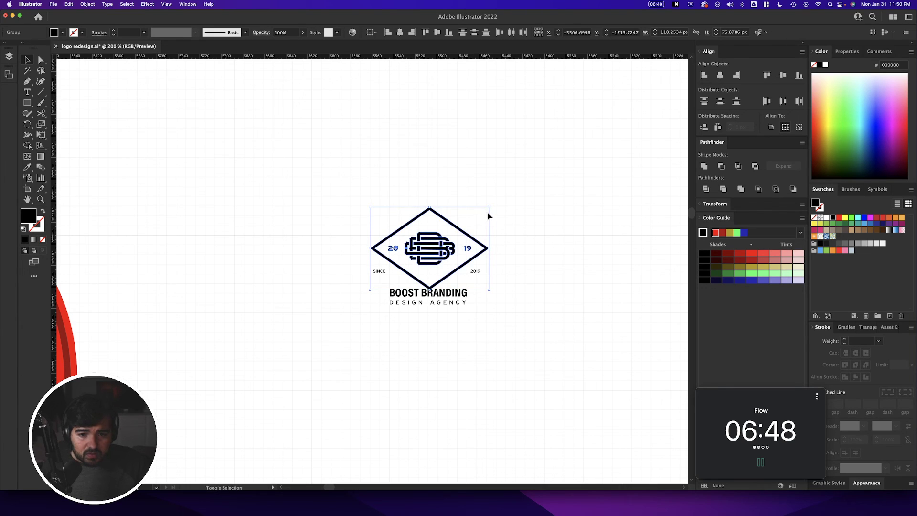
left_click_drag(488, 206, 481, 212)
left_click_drag(454, 257, 454, 258)
Delete the small SINCE and 2019 texts beside the diamond.
left_click(470, 268)
left_click(473, 271)
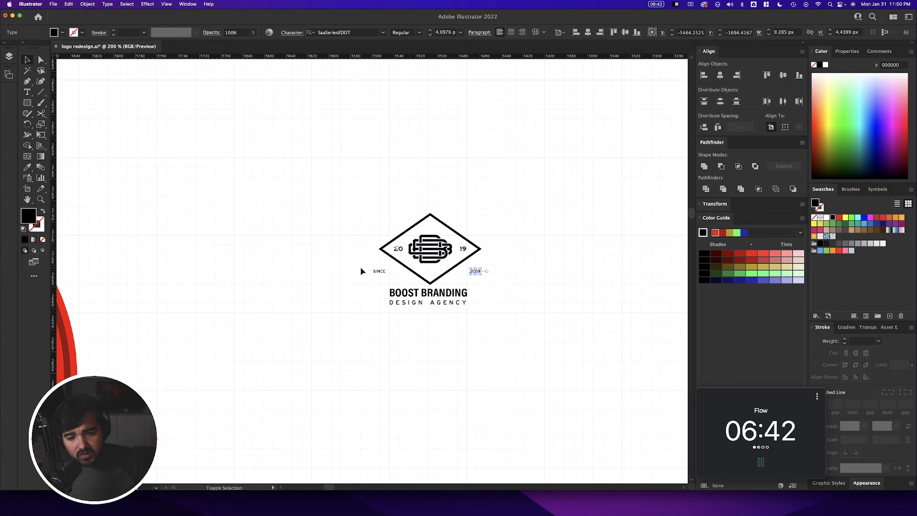
left_click(378, 272, "shift")
key("Delete")
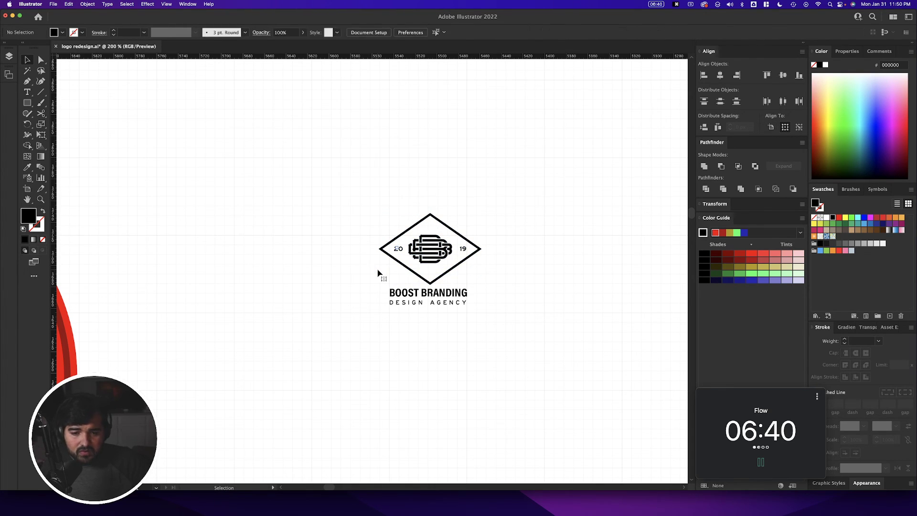
Shift the BOOST BRANDING and DESIGN AGENCY lines together slightly right beneath the diamond.
scroll(469, 264, "up", 3)
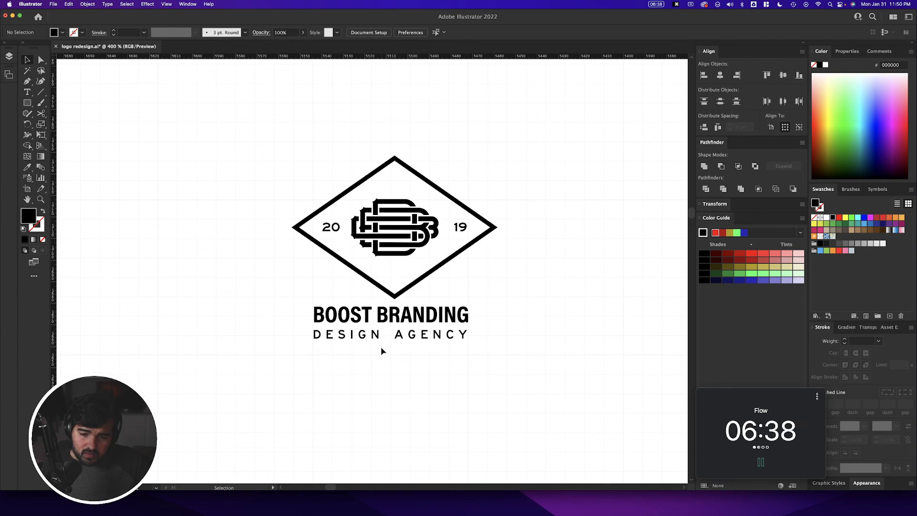
left_click(437, 336)
left_click_drag(286, 344, 224, 388)
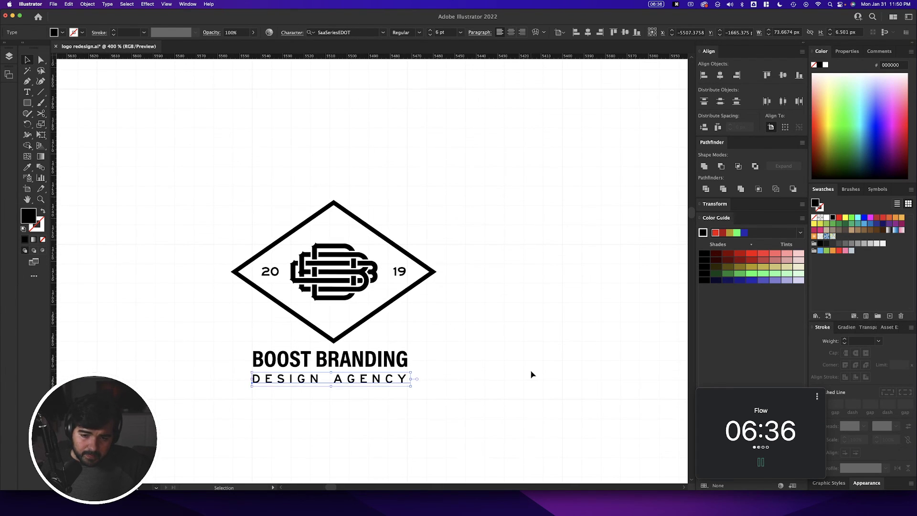
left_click(369, 363, "shift")
left_click_drag(368, 364, 377, 363)
left_click(519, 347)
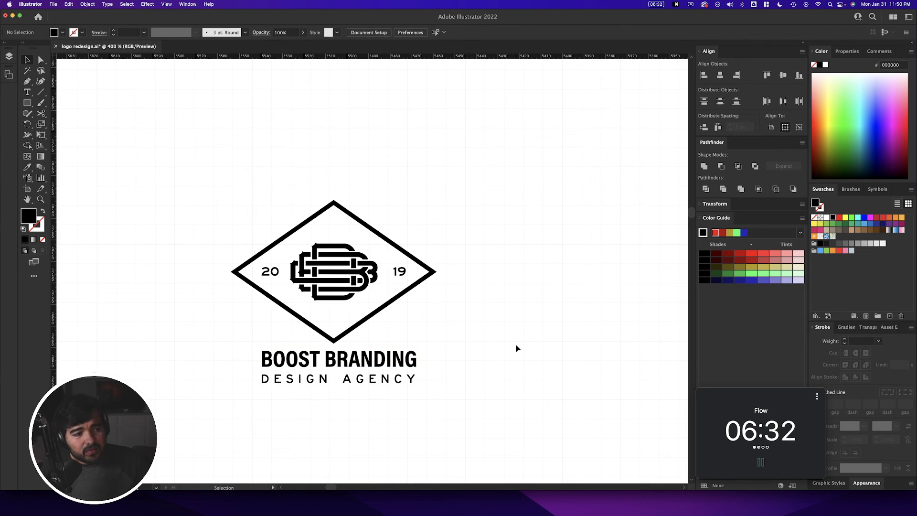
left_click_drag(325, 365, 500, 342)
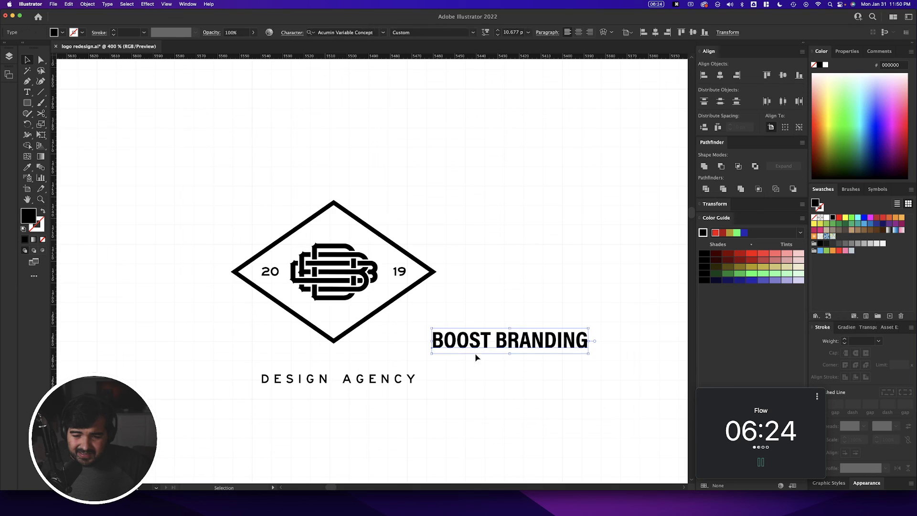
key("super+z")
left_click(418, 334)
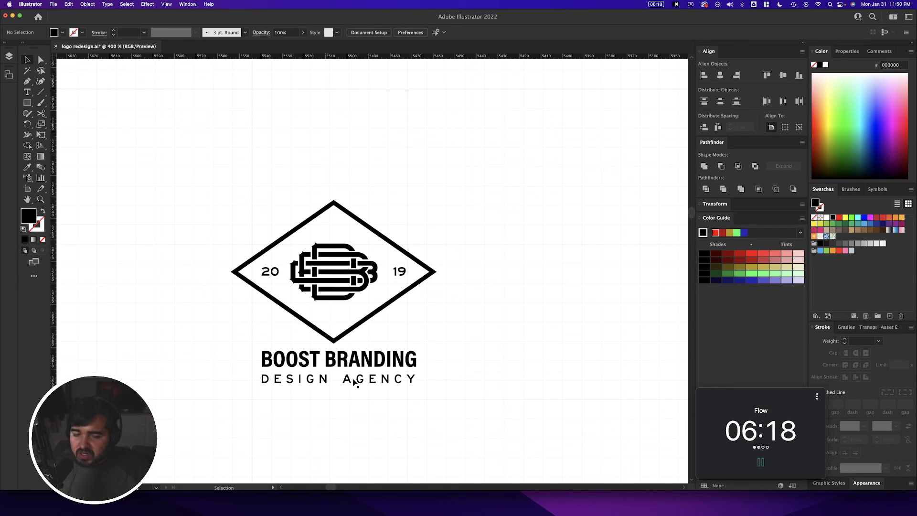
Compare the red circular badge, the diamond badge, the diamond lockup and the black circular badge, ending on the lockup up close.
scroll(491, 311, "down", 6)
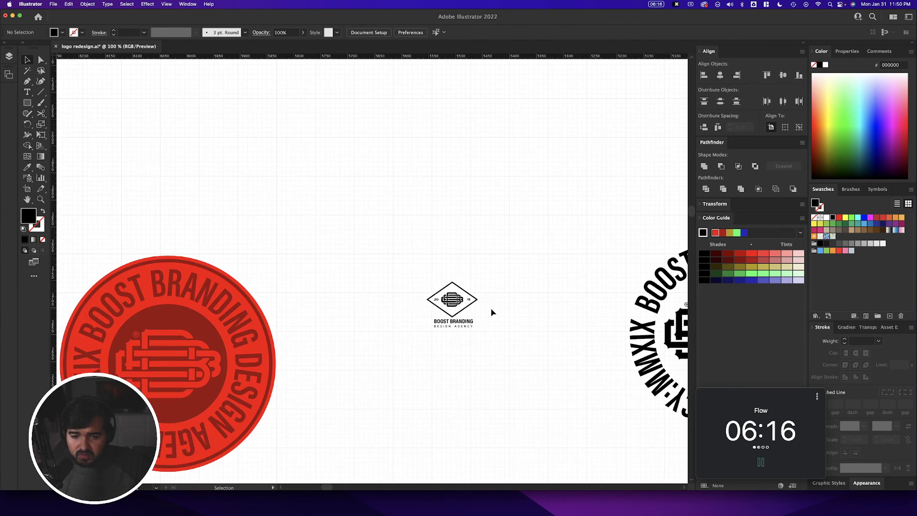
left_click_drag(491, 313, 403, 232)
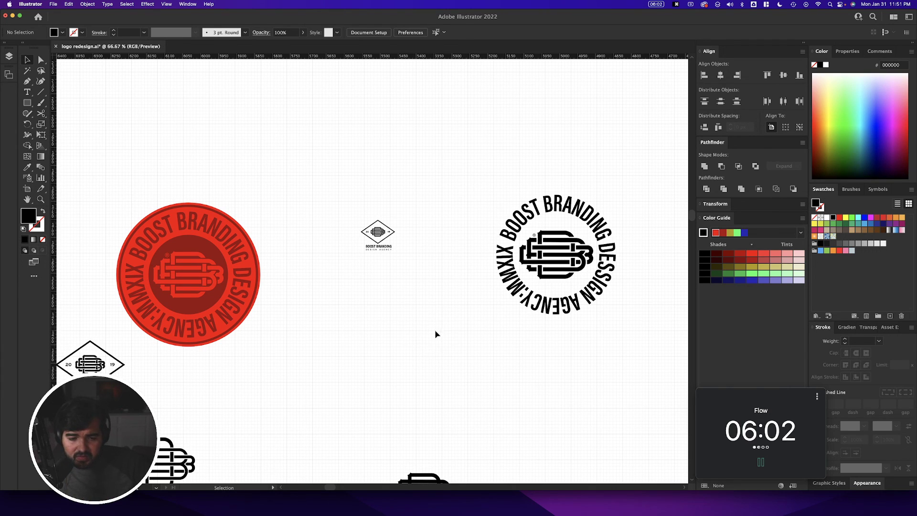
left_click_drag(435, 330, 506, 191)
left_click_drag(432, 241, 519, 342)
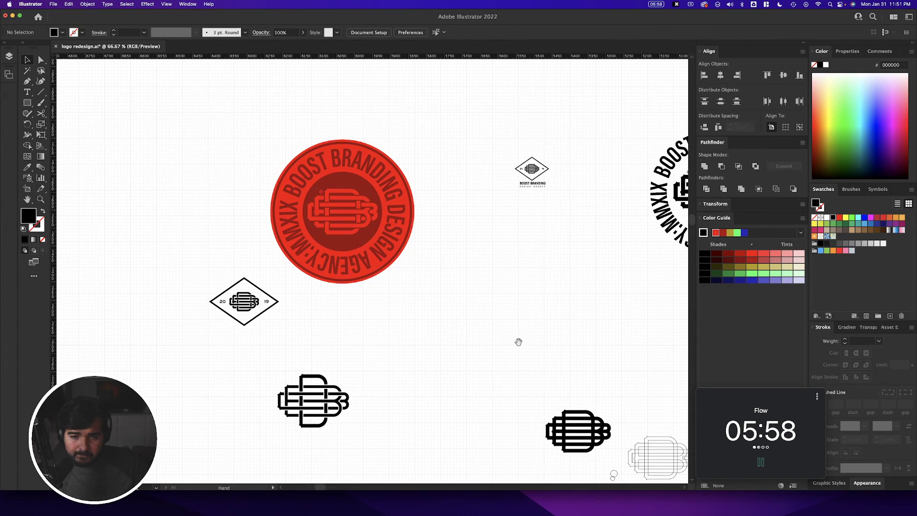
left_click_drag(343, 292, 411, 307)
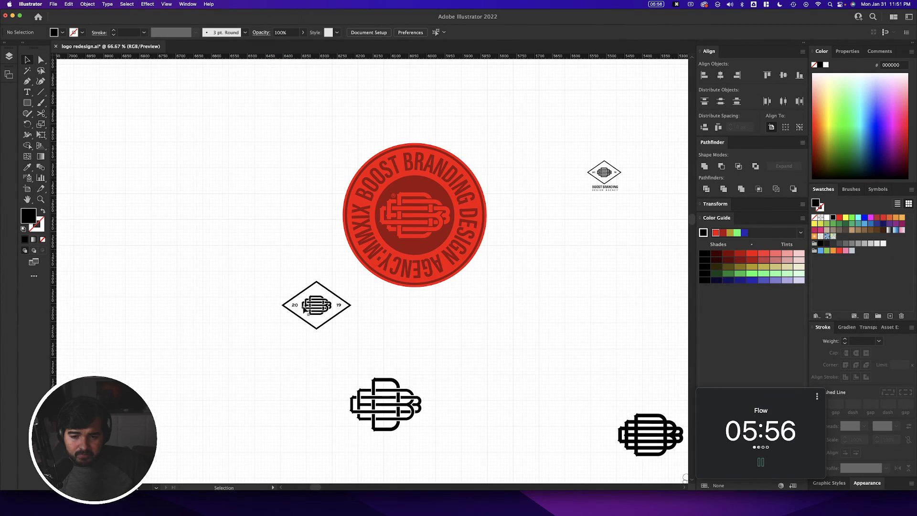
left_click_drag(303, 322, 366, 359)
left_click(368, 357)
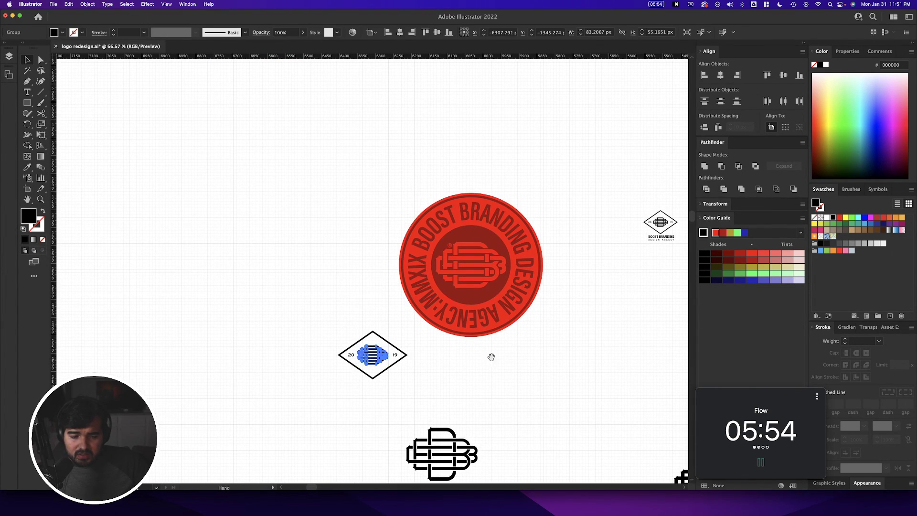
left_click_drag(489, 357, 332, 355)
scroll(292, 378, "right", 7)
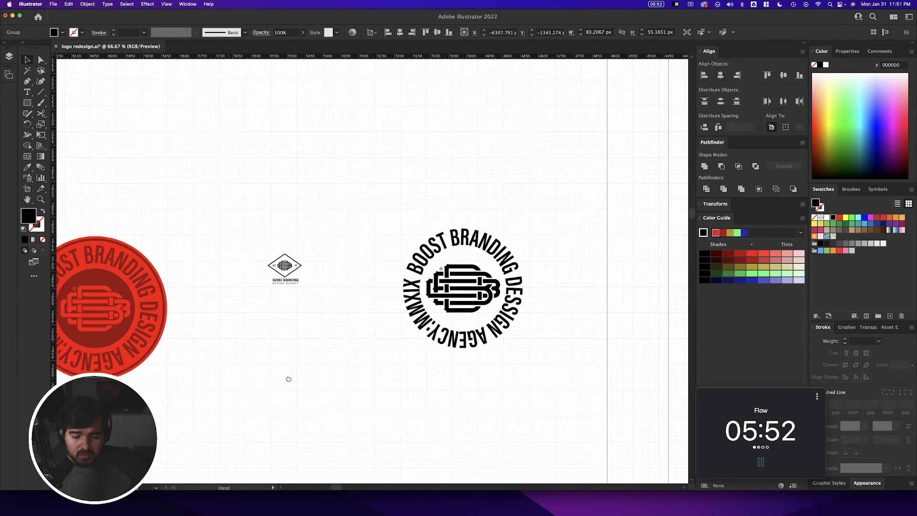
left_click_drag(243, 379, 324, 387)
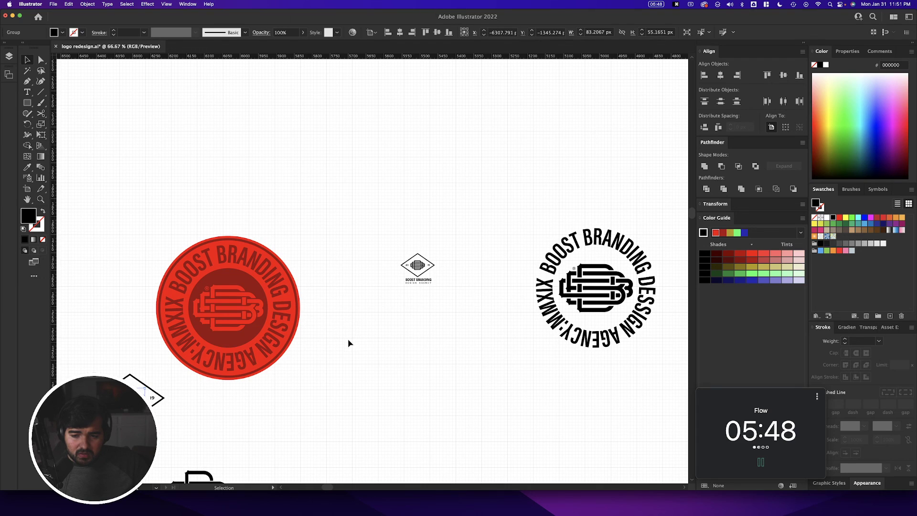
left_click(453, 346)
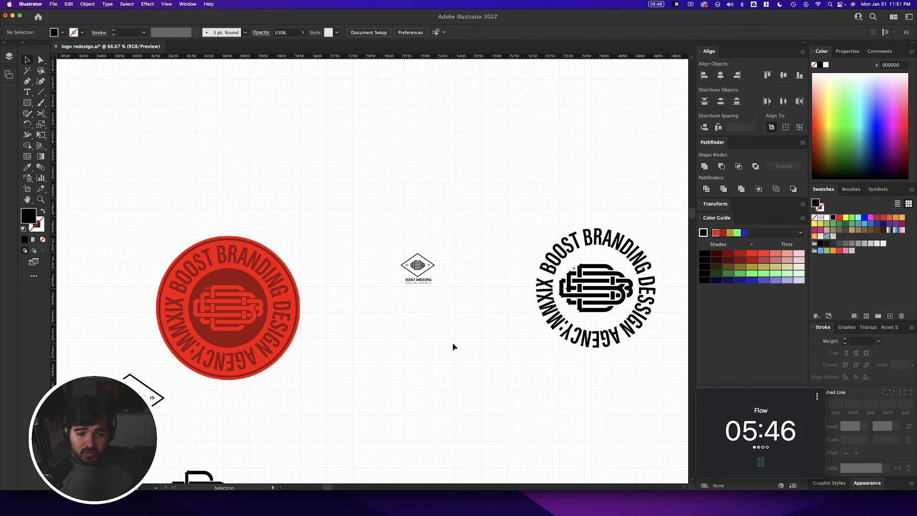
scroll(380, 325, "right", 5)
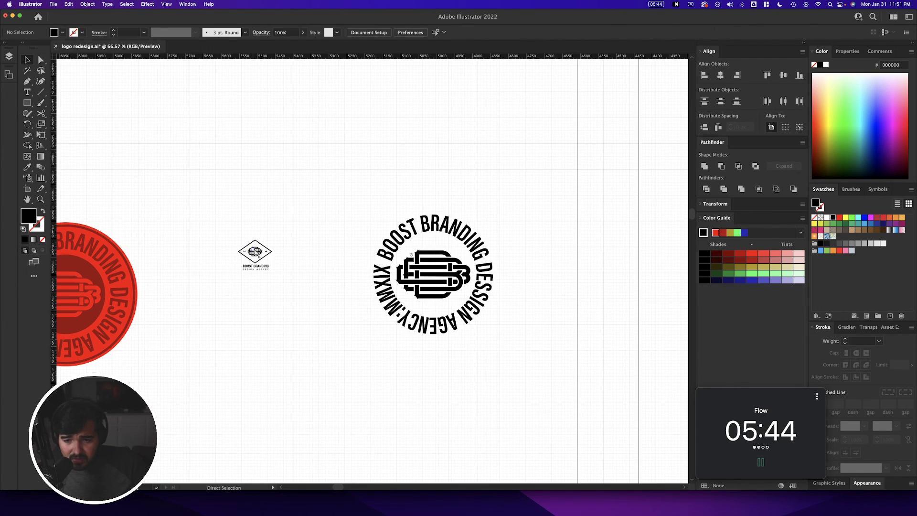
scroll(257, 253, "up", 5)
scroll(256, 253, "up", 5)
scroll(261, 263, "down", 3)
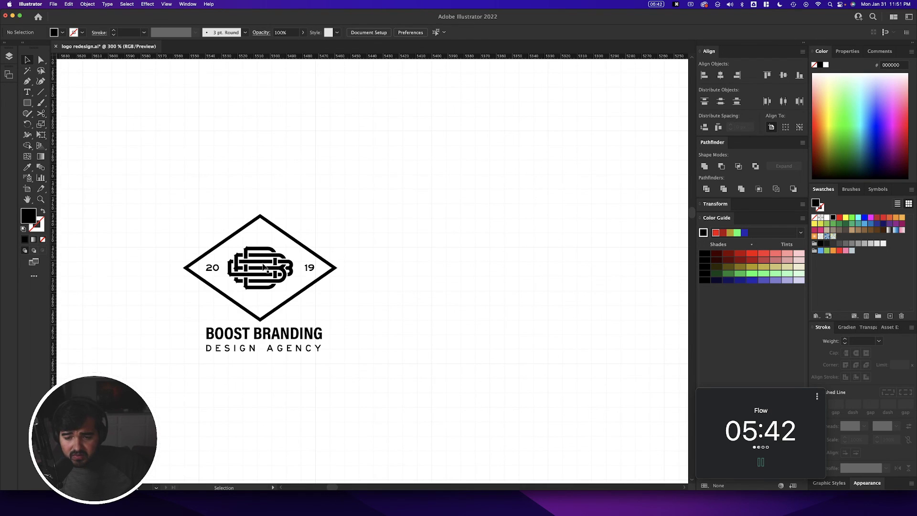